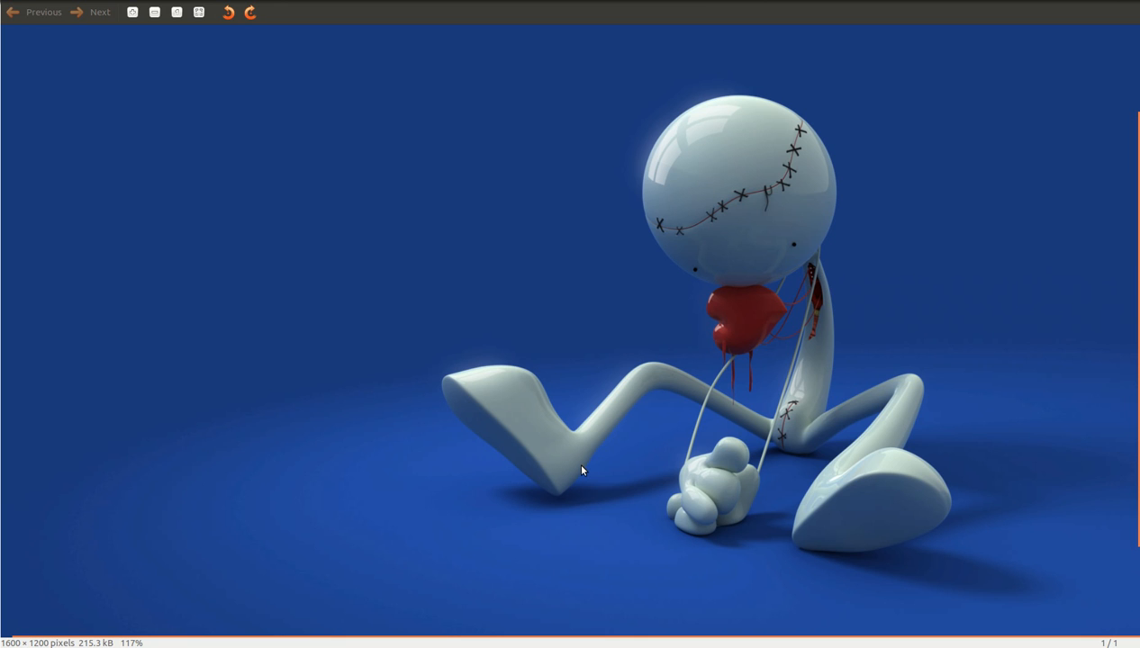
# Step: Switch to Blender, set the view to front orthographic, and delete the default cube
pyautogui.keyDown('alt'); pyautogui.moveTo(635, 461); pyautogui.dragTo(0, 175); pyautogui.keyUp('alt')
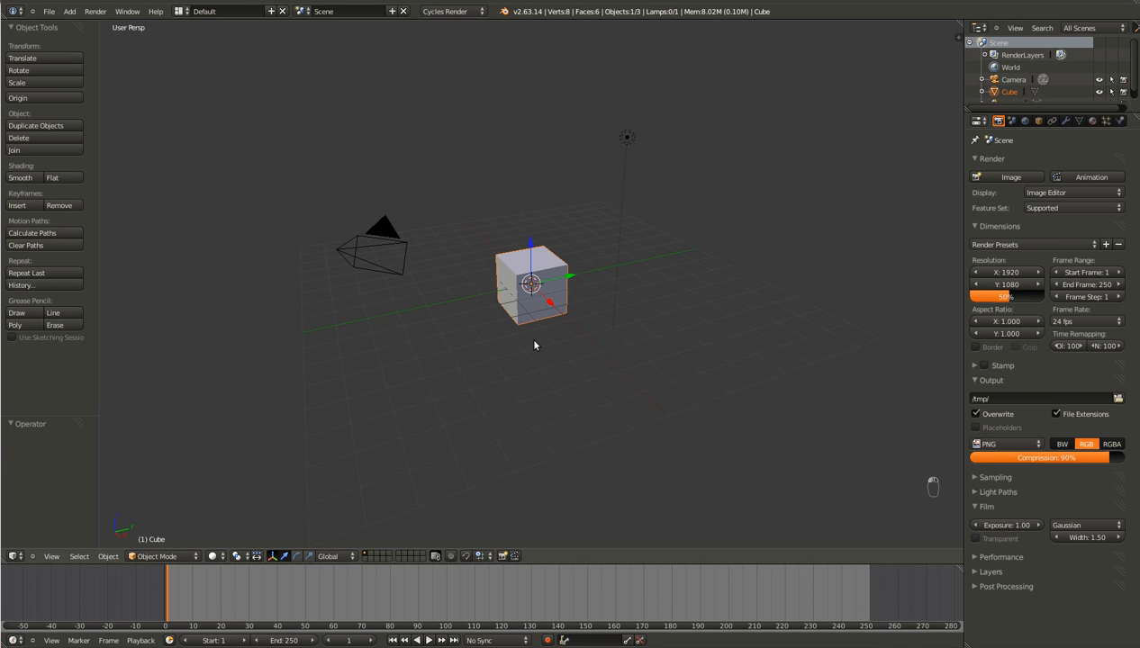
pyautogui.press('KP_1')
pyautogui.press('KP_5')
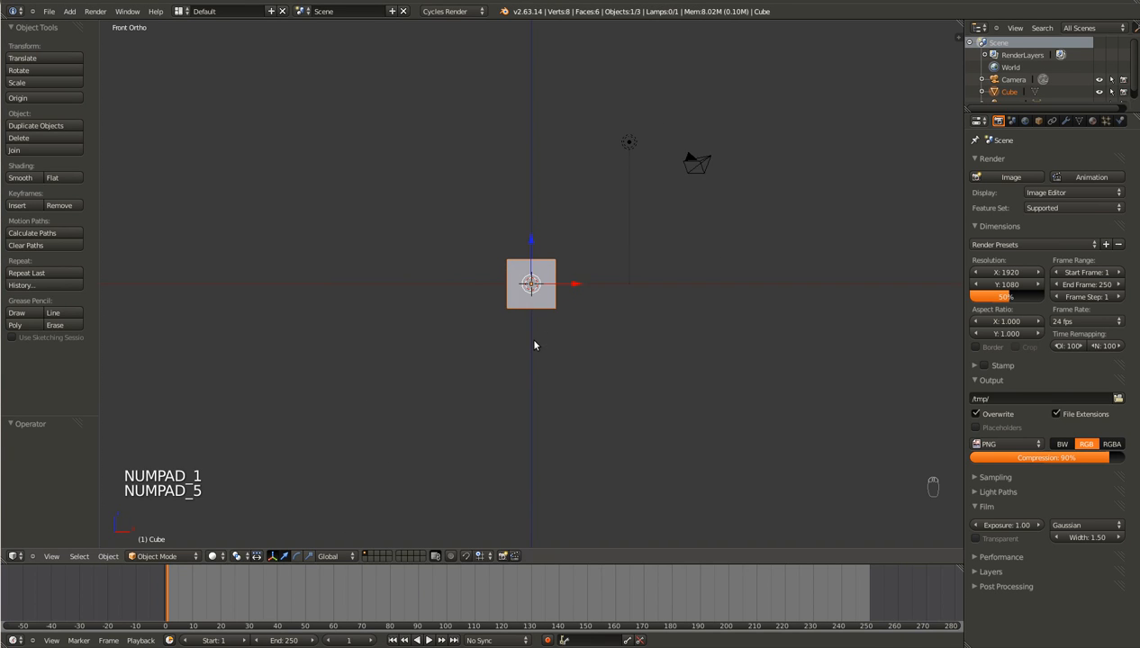
pyautogui.press('Delete')
pyautogui.click(534, 343)
# Step: Add a UV sphere with 32 segments and 32 rings at the origin
pyautogui.hotkey('shift', 'a')
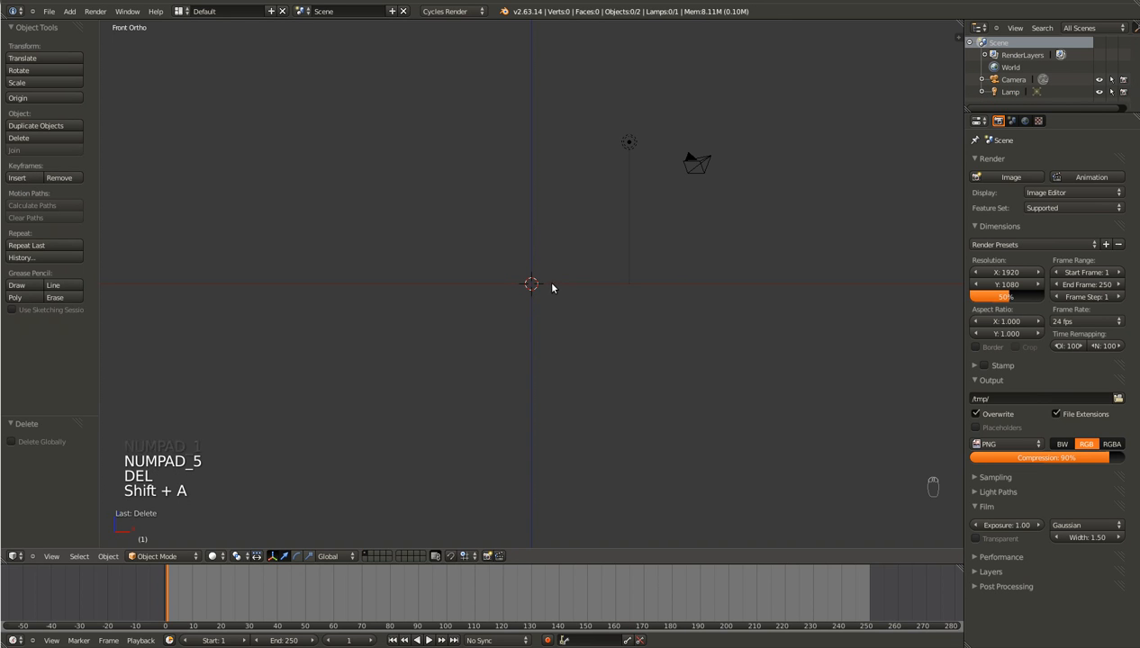
pyautogui.hotkey('shift', 'a')
pyautogui.moveTo(518, 321)
pyautogui.click(574, 359)
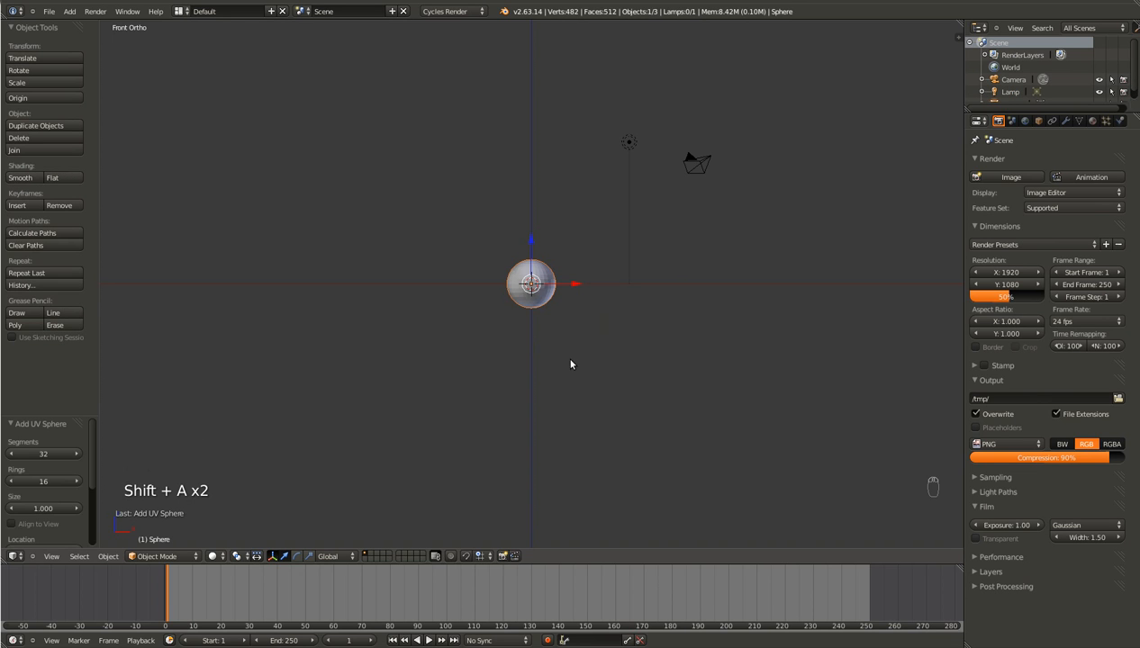
pyautogui.click(36, 480)
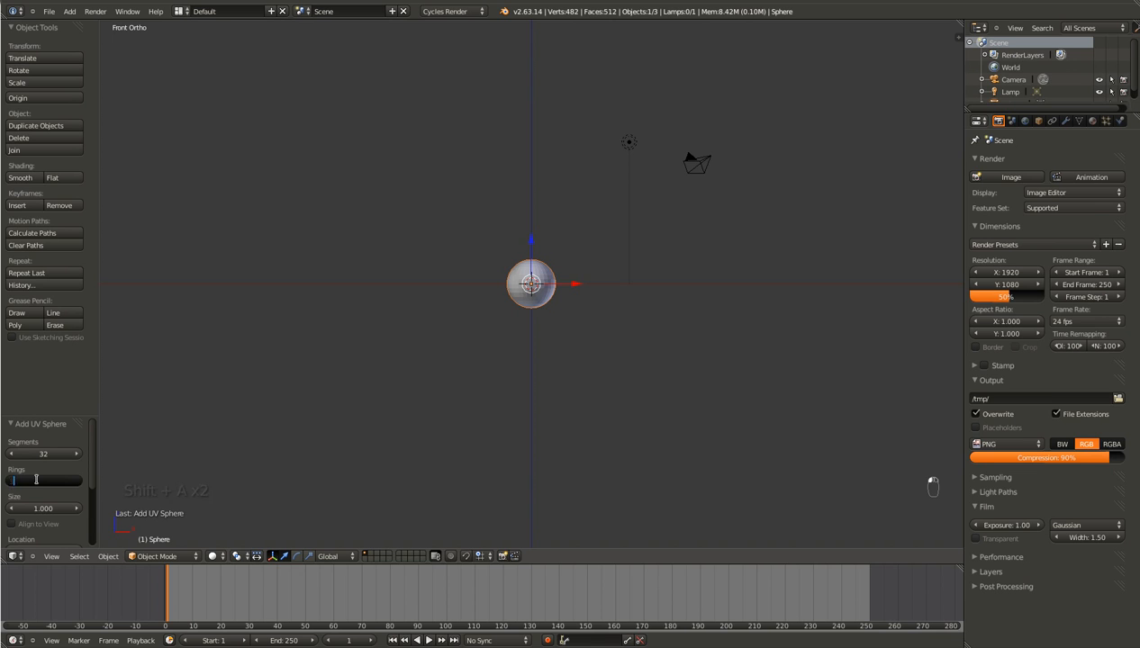
pyautogui.write('32')
pyautogui.press('Return')
pyautogui.press('KP_Decimal')
pyautogui.scroll(-4, 567, 425)
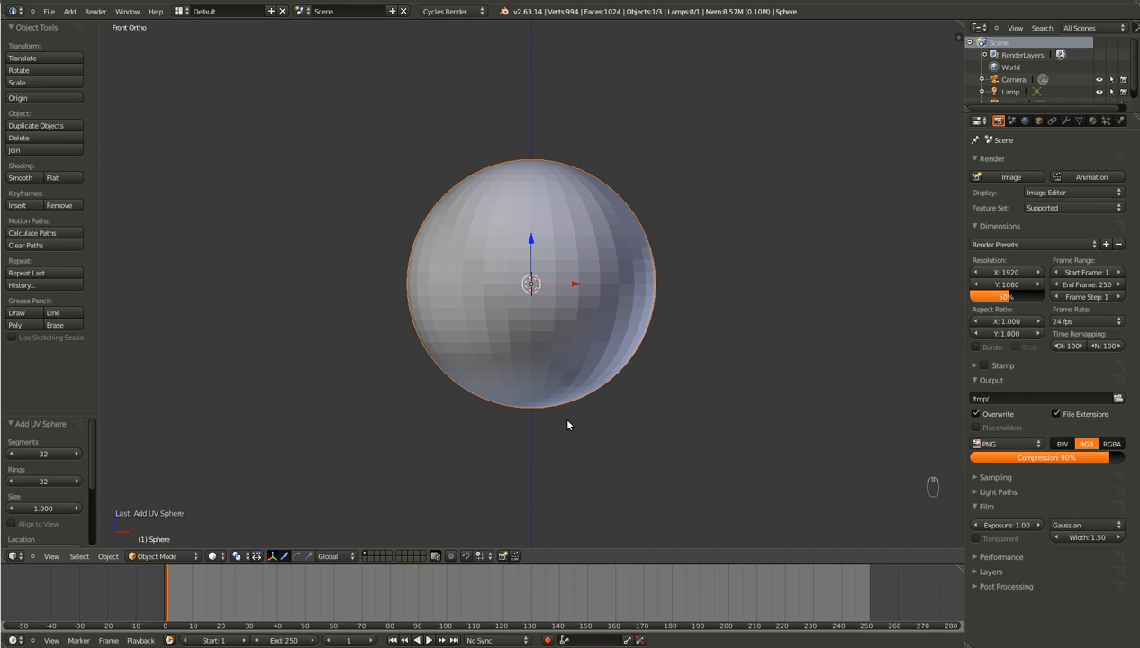
# Step: Move the whole sphere mesh up about 5.95 units along Z in Edit Mode
pyautogui.press('Tab')
pyautogui.scroll(-4, 559, 422)
pyautogui.scroll(-6, 540, 453)
pyautogui.press('g')
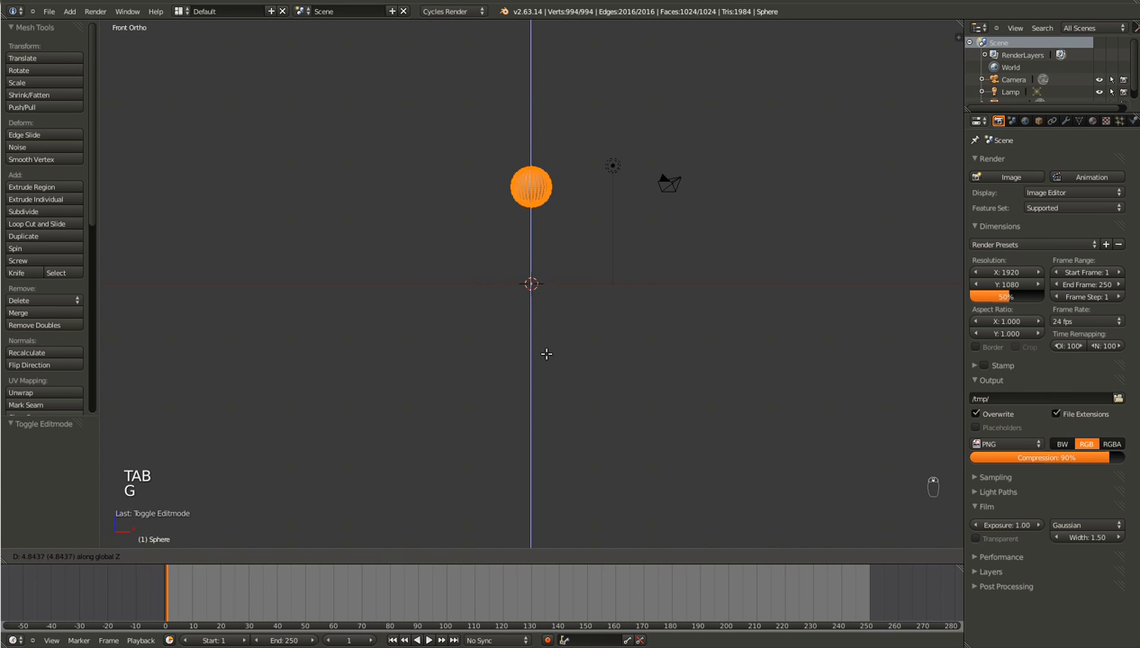
pyautogui.click(540, 332)
pyautogui.press('KP_Decimal')
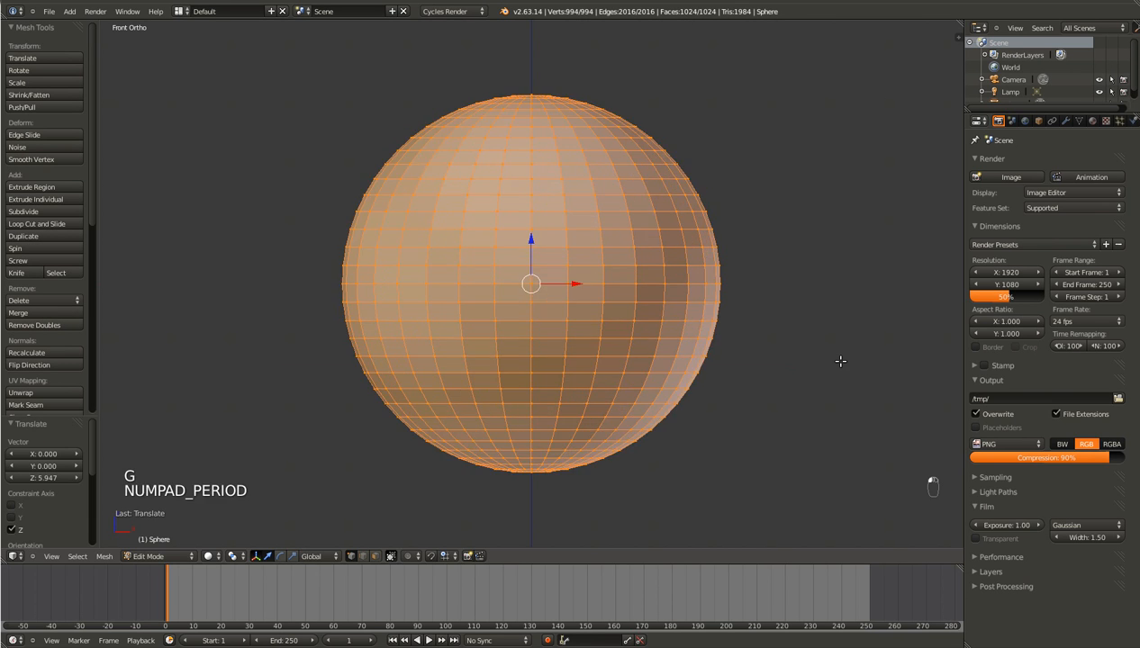
# Step: Select the small cap of vertices around the sphere's bottom pole and extrude it
pyautogui.moveTo(469, 502); pyautogui.dragTo(427, 396, button='middle')
pyautogui.press('Tab')
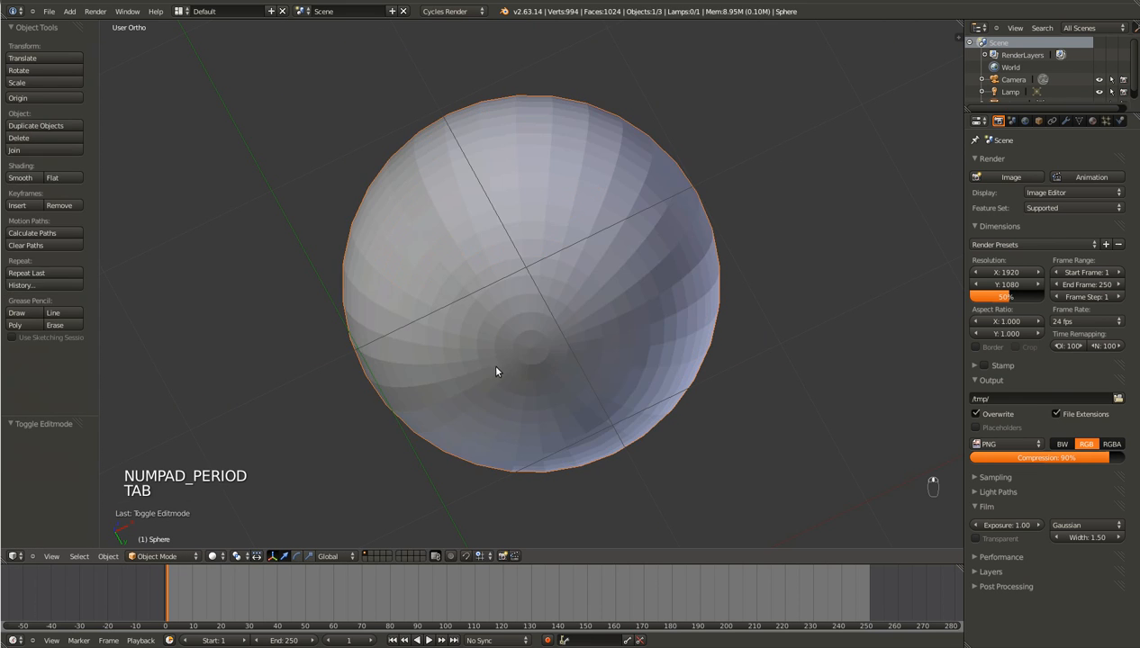
pyautogui.press('Tab')
pyautogui.press('a')
pyautogui.press('a')
pyautogui.press('a')
pyautogui.press('c')
pyautogui.click(532, 348)
pyautogui.click(531, 347)
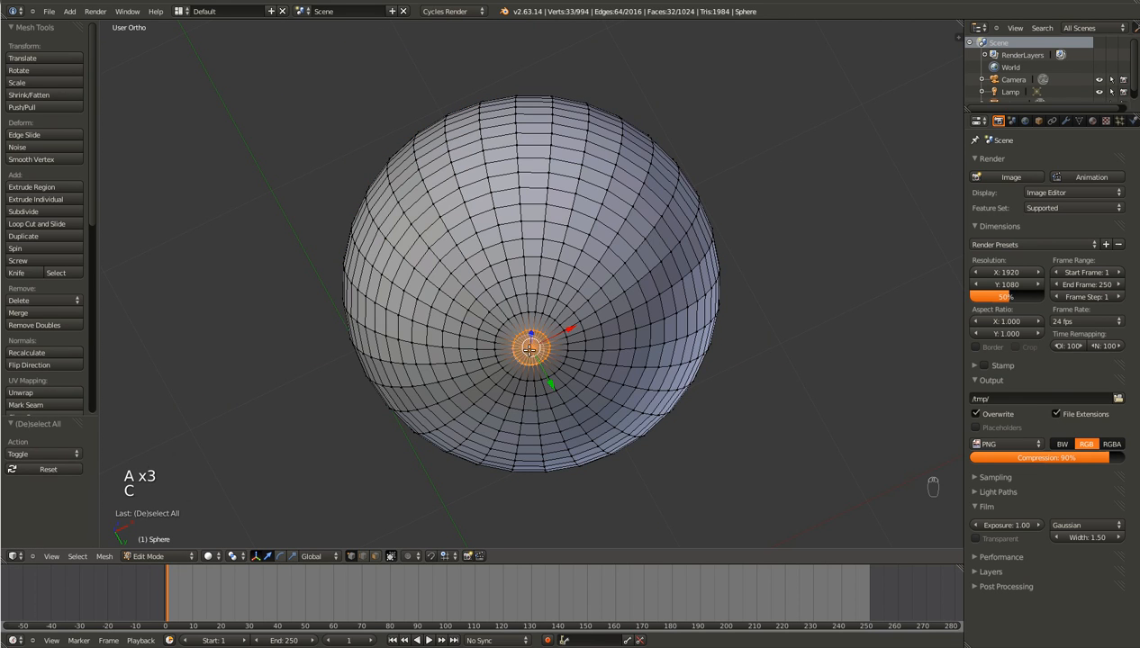
pyautogui.scroll(-3, 903, 201)
pyautogui.press('KP_1')
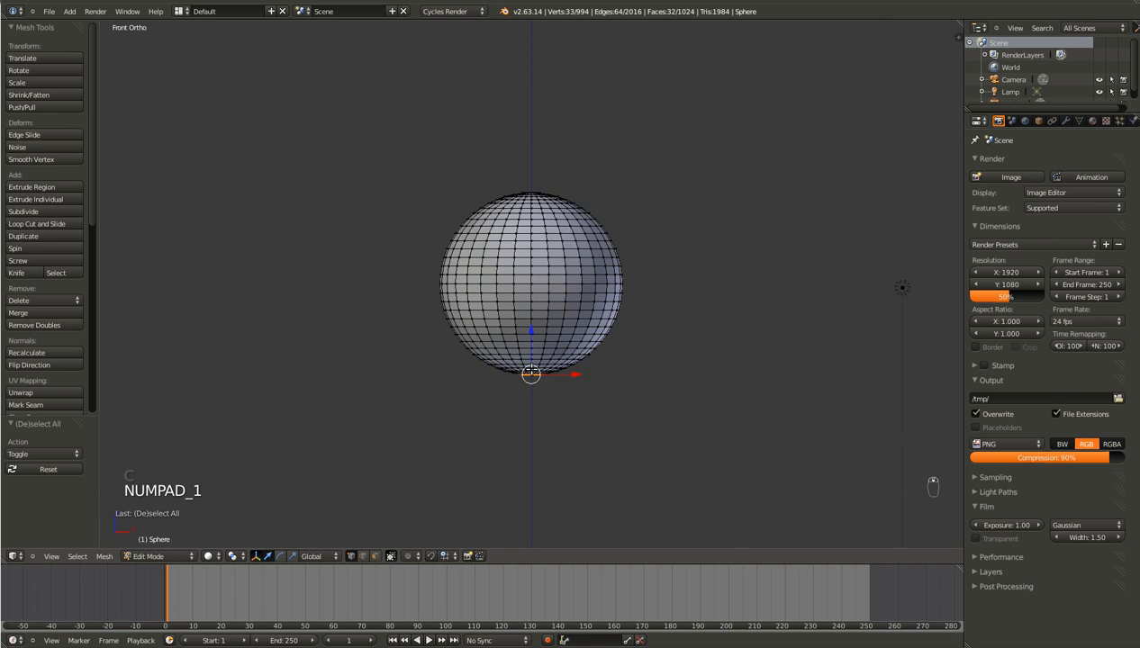
pyautogui.scroll(-5, 527, 378)
pyautogui.scroll(2, 527, 378)
pyautogui.press('e')
pyautogui.middleClick(523, 491)
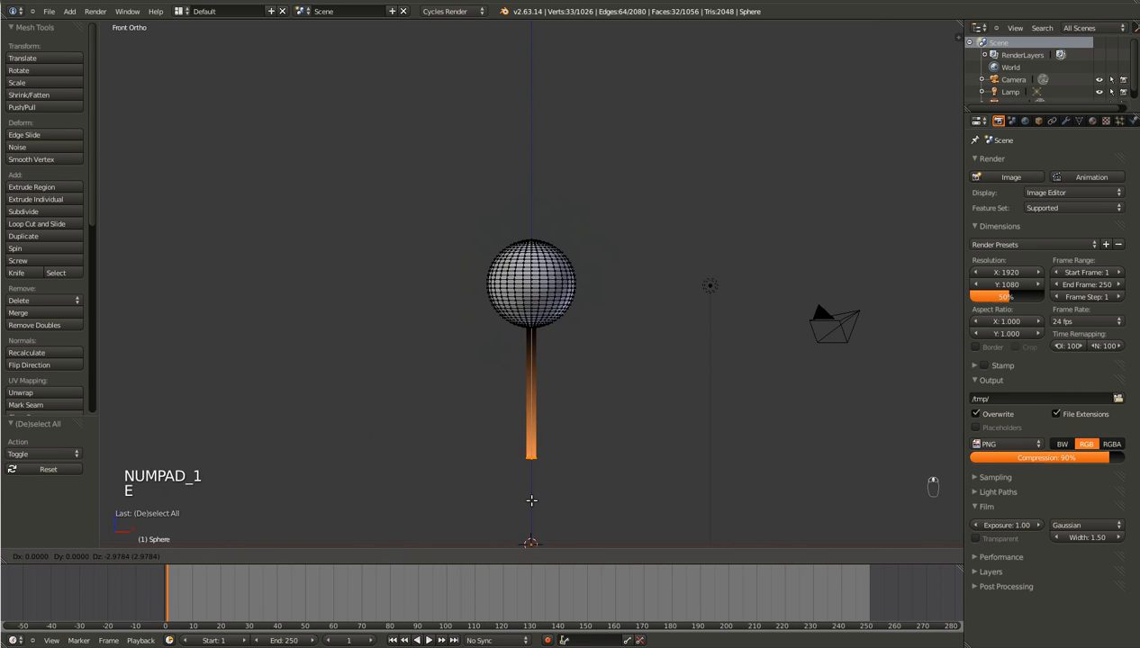
pyautogui.click(530, 500)
# Step: Lower the extruded end along Z by about 1.92 units and another 0.55 units to form a narrow body
pyautogui.press('g')
pyautogui.click(510, 577)
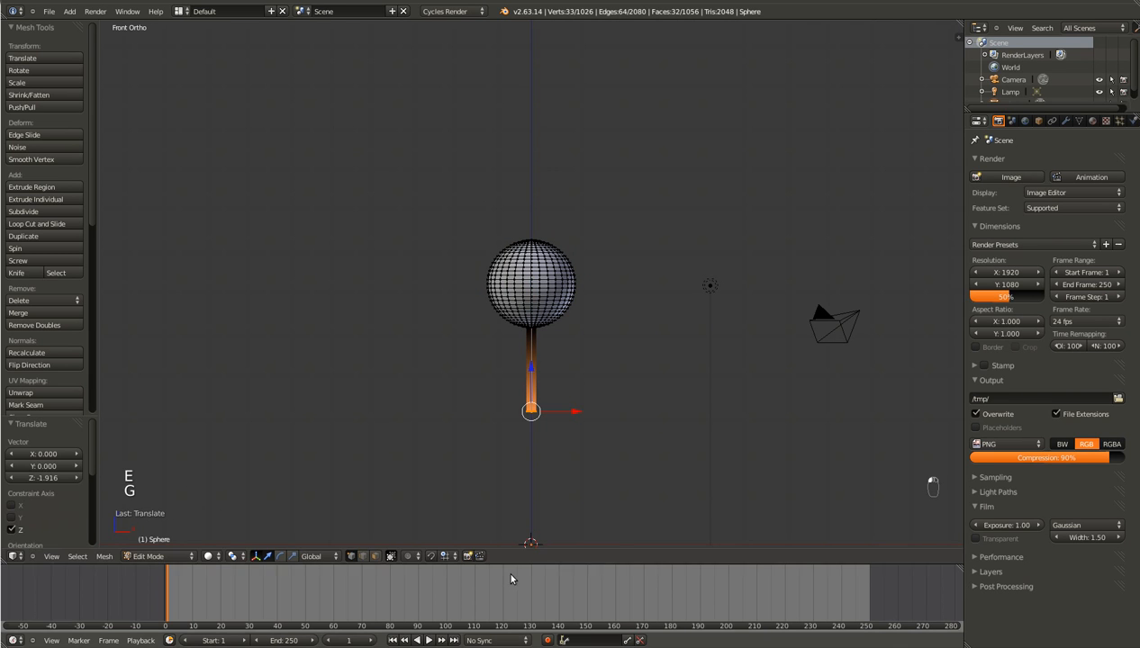
pyautogui.press('g')
pyautogui.click(576, 472)
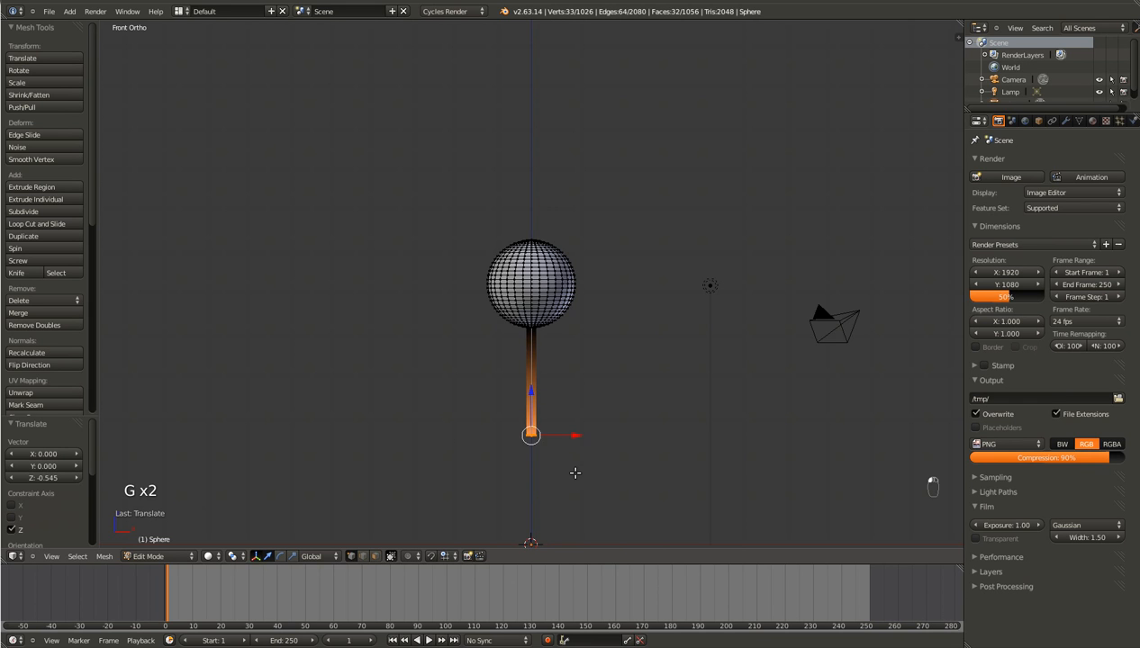
# Step: Fine-tune the body's length along Z, moving its end down about 0.51, then up about 0.37 and 0.22 units
pyautogui.scroll(6, 575, 472)
pyautogui.keyDown('shift'); pyautogui.scroll(-5, 575, 472); pyautogui.keyUp('shift')
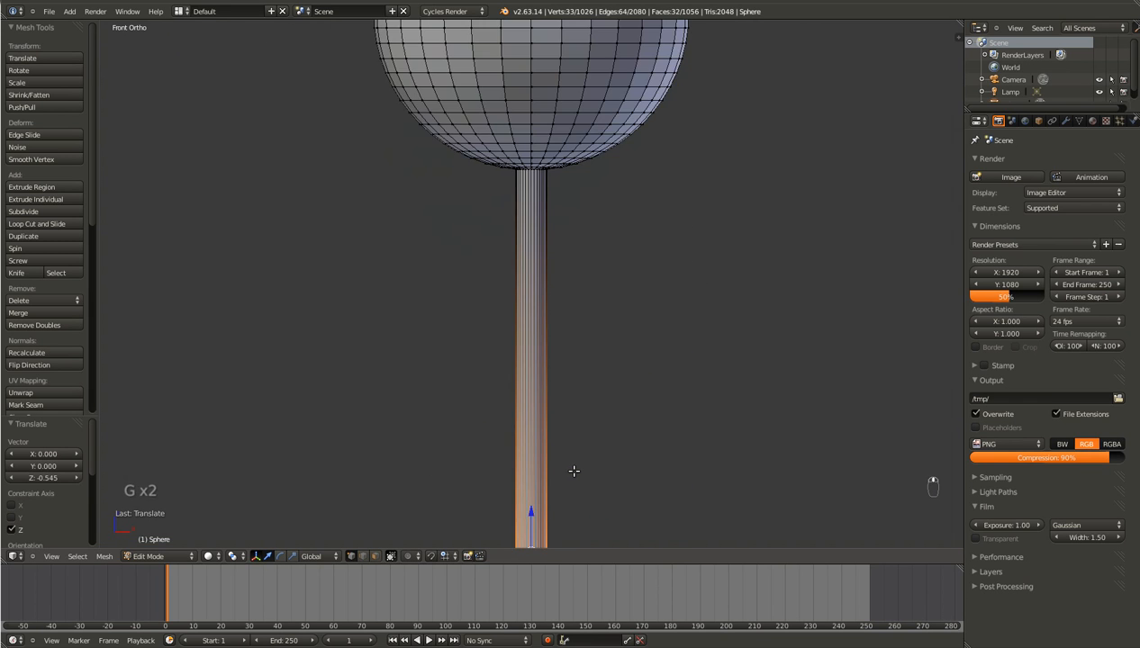
pyautogui.scroll(-4, 606, 364)
pyautogui.press('g')
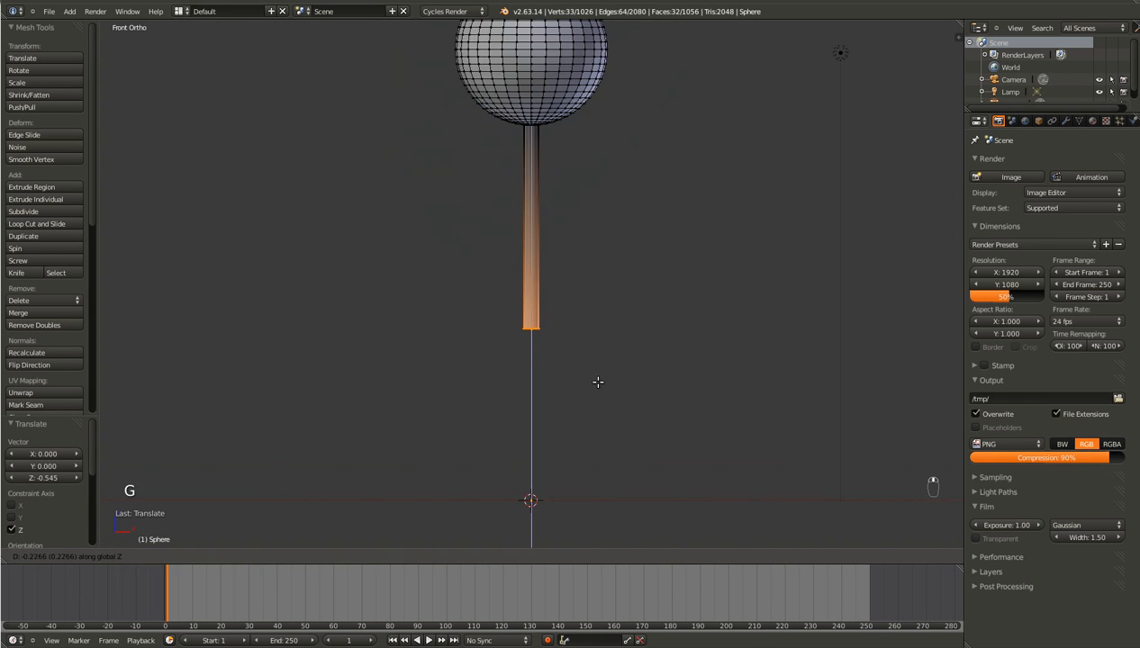
pyautogui.click(607, 403)
pyautogui.press('g')
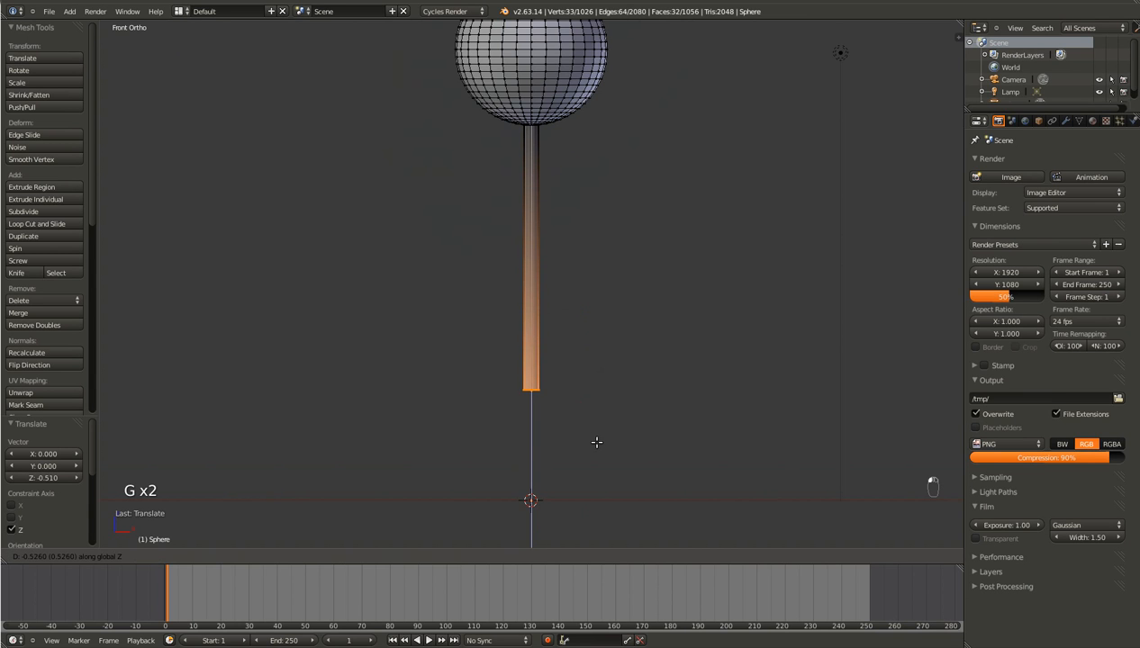
pyautogui.click(596, 378)
pyautogui.scroll(-6, 598, 375)
pyautogui.scroll(4, 597, 376)
pyautogui.press('g')
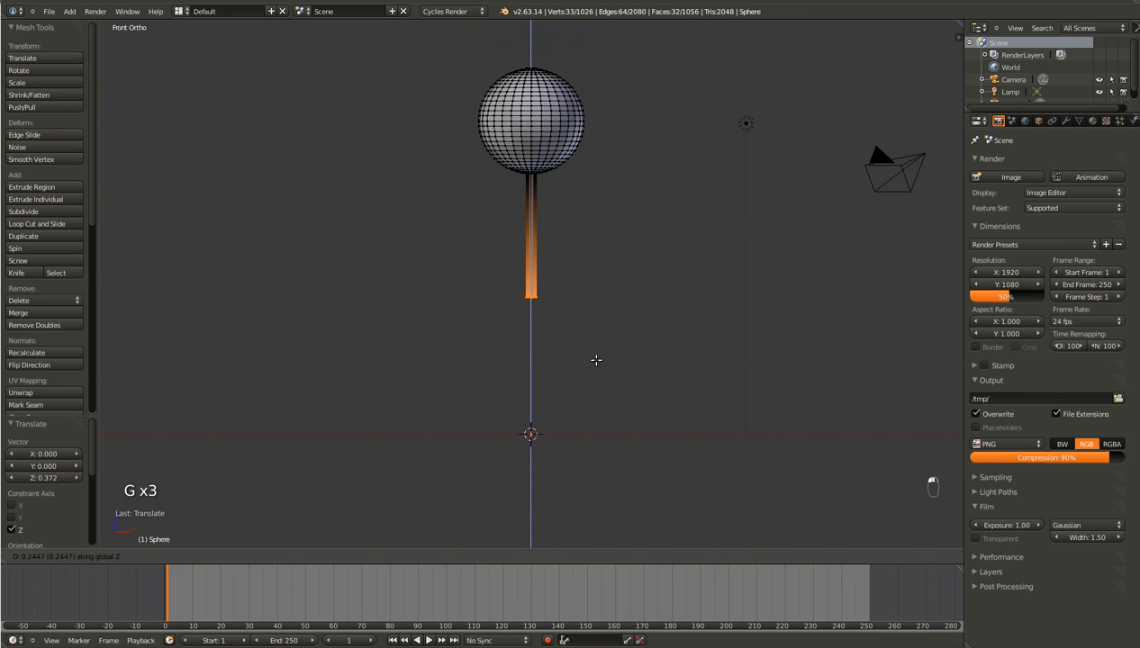
pyautogui.click(591, 363)
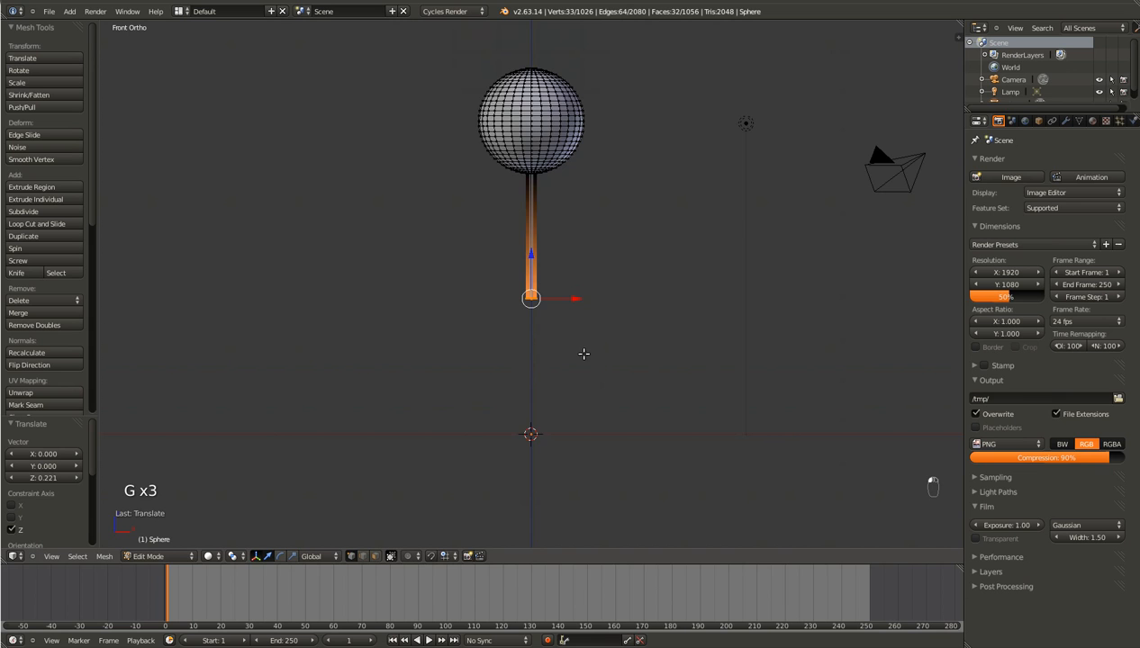
# Step: Add a loop cut around the body just below the head and scale it by about 1.16
pyautogui.scroll(10, 584, 341)
pyautogui.scroll(-7, 583, 341)
pyautogui.hotkey('ctrl', 'r')
pyautogui.click(530, 241)
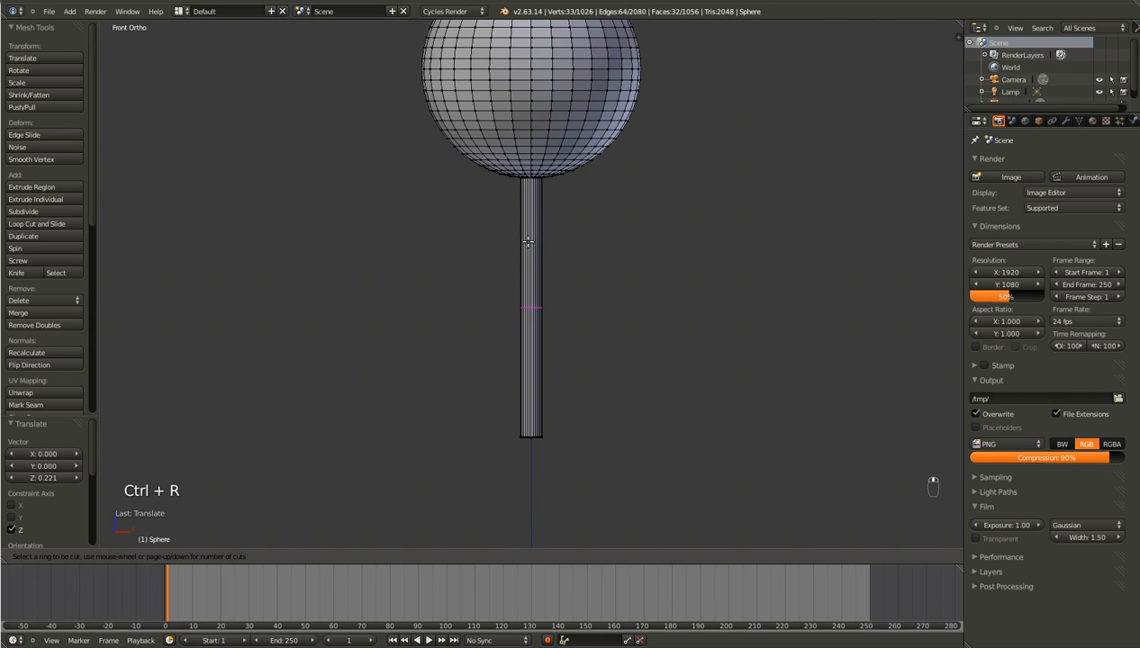
pyautogui.click(583, 190)
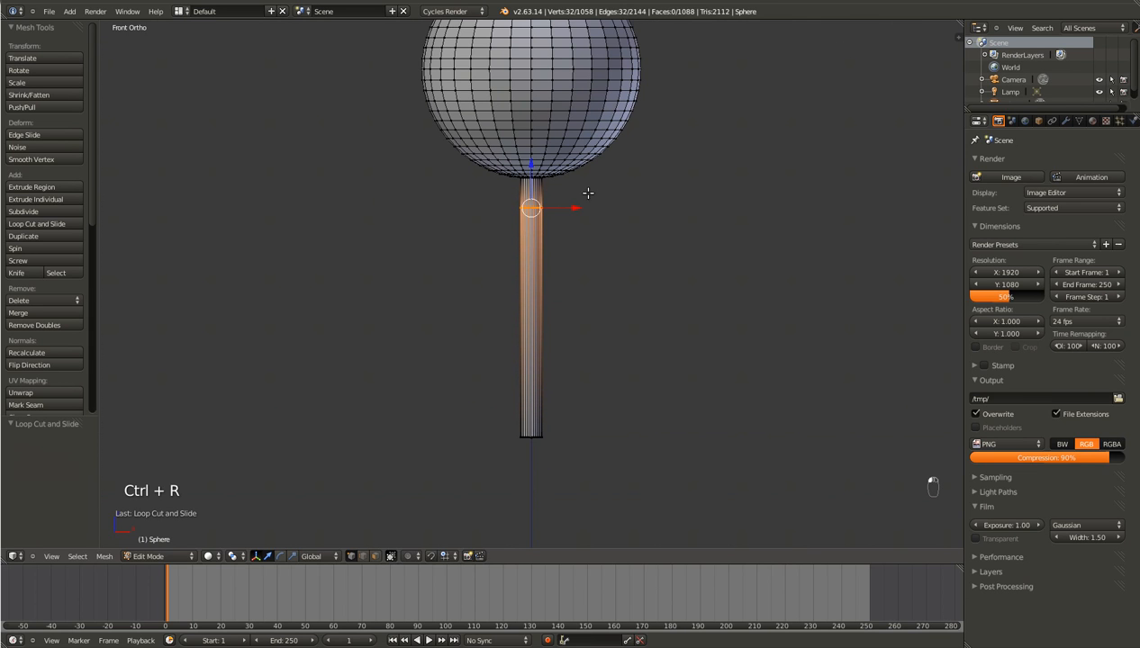
pyautogui.press('s')
pyautogui.click(603, 199)
# Step: Add a loop cut near the body's lower end and scale it up to widen the base
pyautogui.hotkey('ctrl', 'r')
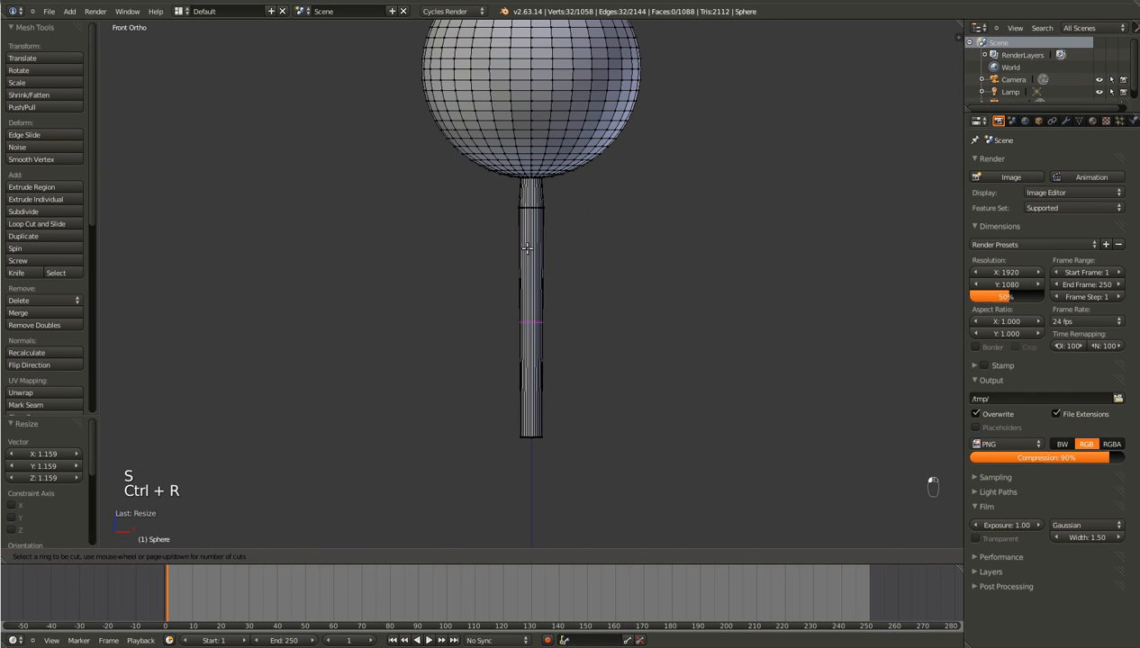
pyautogui.click(522, 267)
pyautogui.click(514, 360)
pyautogui.press('s')
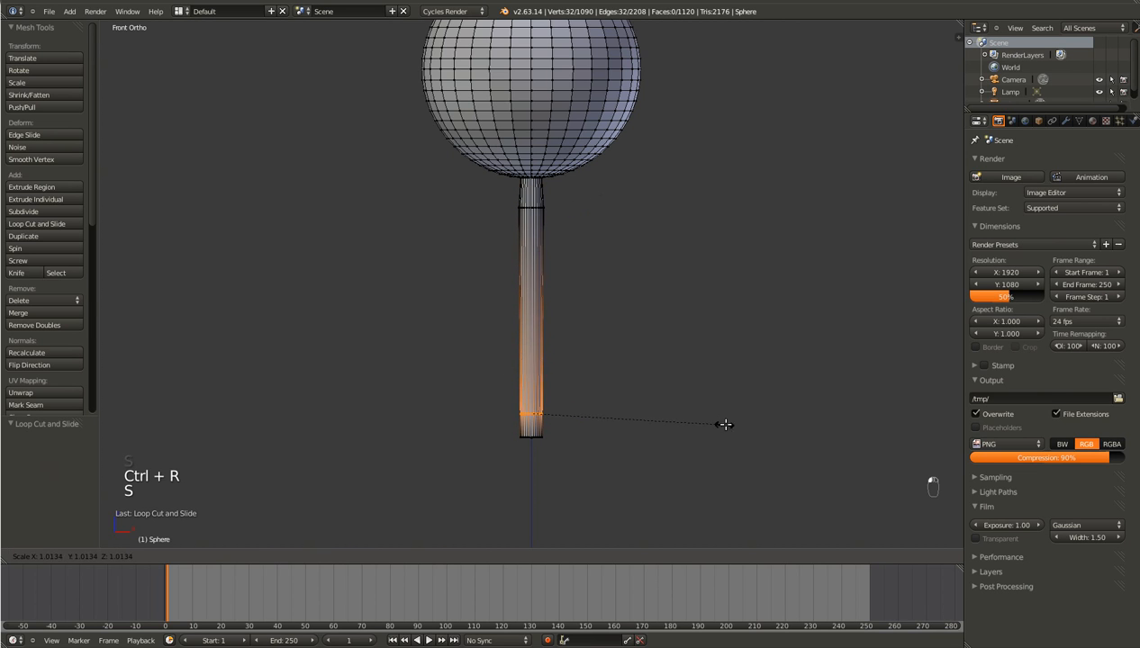
pyautogui.click(822, 459)
# Step: Add another loop cut in the lower half of the body, adjust its height along Z, and scale it wider
pyautogui.hotkey('ctrl', 'r')
pyautogui.click(530, 364)
pyautogui.click(566, 380)
pyautogui.press('s')
pyautogui.click(567, 381)
pyautogui.press('g')
pyautogui.press('z')
pyautogui.click(573, 428)
pyautogui.press('s')
pyautogui.click(647, 441)
pyautogui.press('a')
pyautogui.press('c')
pyautogui.moveTo(565, 415)
pyautogui.mouseDown()
pyautogui.moveTo(501, 415)
pyautogui.moveTo(552, 412)
pyautogui.mouseUp()
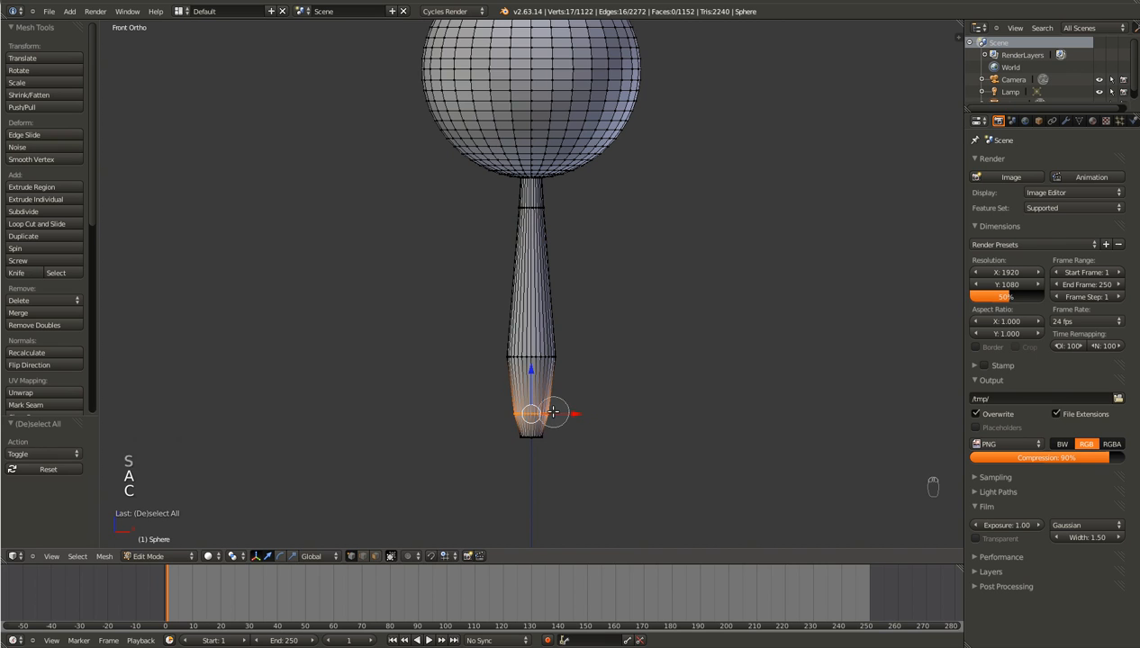
pyautogui.rightClick(616, 384)
pyautogui.press('z')
pyautogui.press('z')
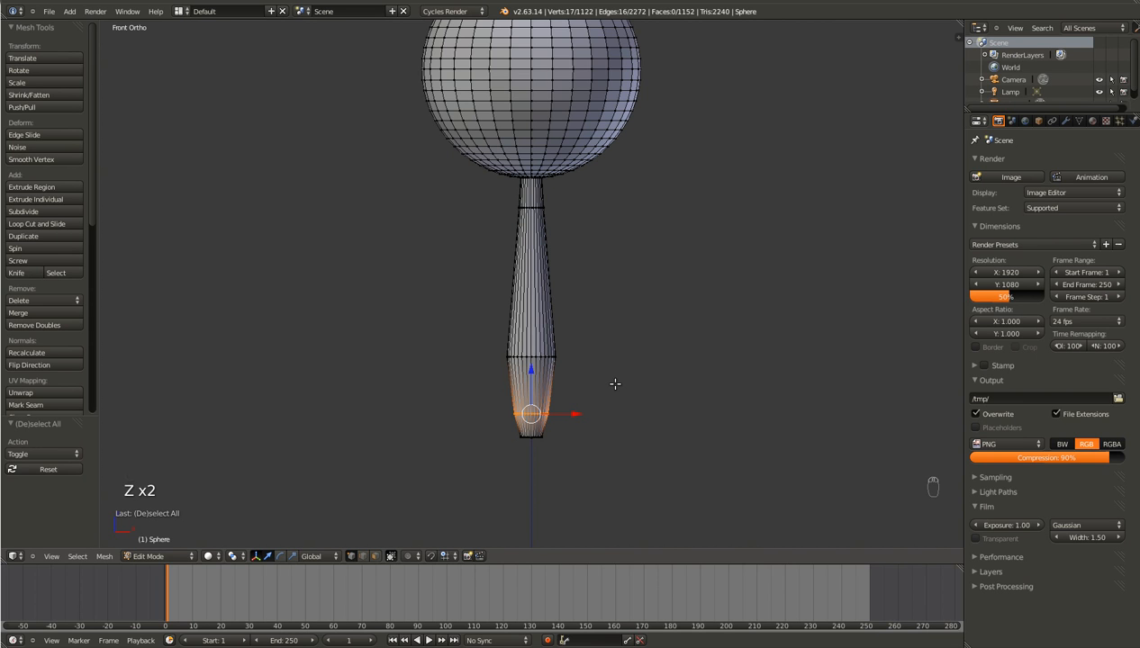
# Step: Select the entire edge loop near the body's base in wireframe display and scale it by about 1.285
pyautogui.press('a')
pyautogui.press('b')
pyautogui.moveTo(616, 385)
pyautogui.mouseDown()
pyautogui.moveTo(460, 436)
pyautogui.moveTo(453, 424)
pyautogui.mouseUp()
pyautogui.press('z')
pyautogui.press('b')
pyautogui.moveTo(628, 398); pyautogui.dragTo(475, 425)
pyautogui.press('s')
pyautogui.click(707, 431)
pyautogui.scroll(2, 707, 431)
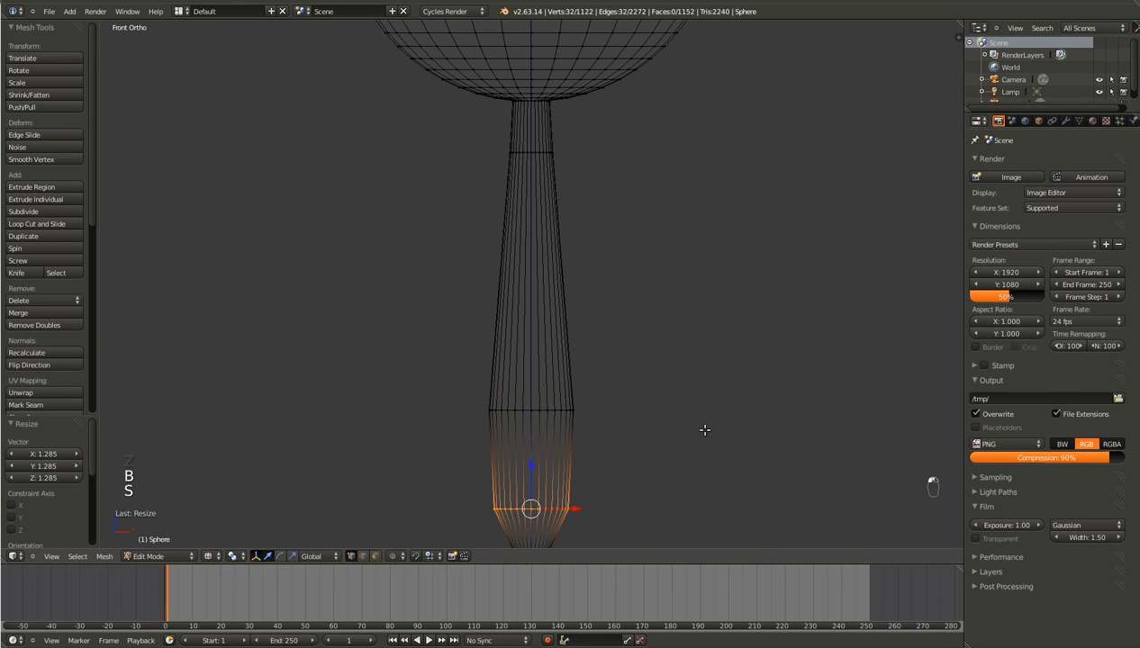
# Step: Scale the base loop up further and shift it down along Z to flare the body's bottom
pyautogui.press('s')
pyautogui.click(692, 479)
pyautogui.press('g')
pyautogui.press('z')
pyautogui.click(688, 497)
# Step: Select the complete edge loop above the base and move it down along Z close to the base loop
pyautogui.scroll(-1, 667, 487)
pyautogui.press('a')
pyautogui.press('c')
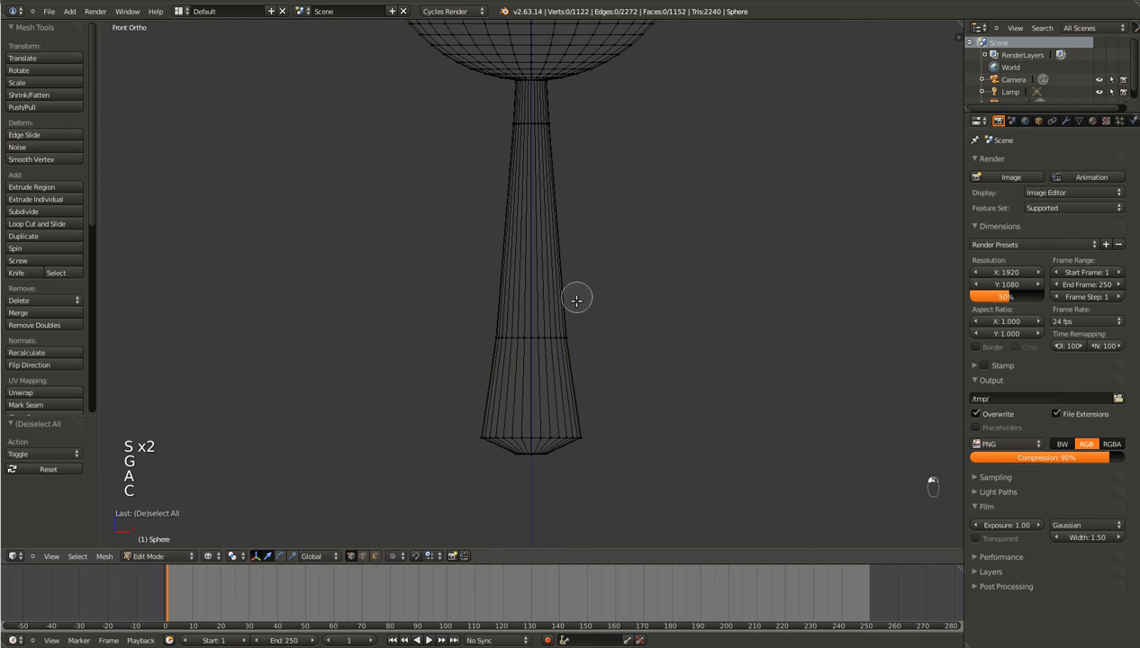
pyautogui.moveTo(578, 323); pyautogui.dragTo(480, 324)
pyautogui.rightClick(451, 323)
pyautogui.press('g')
pyautogui.press('z')
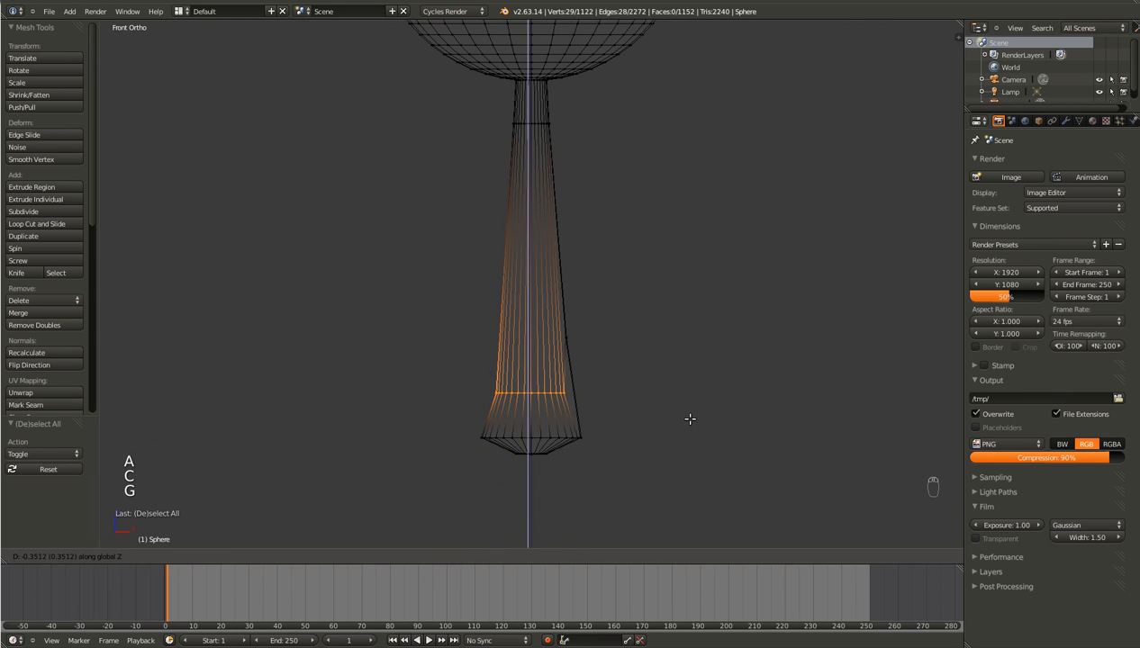
pyautogui.rightClick(690, 389)
pyautogui.press('c')
pyautogui.moveTo(565, 333); pyautogui.dragTo(543, 345)
pyautogui.rightClick(545, 345)
pyautogui.press('g')
pyautogui.press('z')
pyautogui.click(611, 392)
# Step: Scale up the loop above the base and reposition it to round out the body's lower contour
pyautogui.press('s')
pyautogui.click(657, 402)
pyautogui.press('g')
pyautogui.click(658, 440)
# Step: Return to Object Mode with solid display and apply smooth shading to the sphere object
pyautogui.press('Tab')
pyautogui.scroll(-5, 646, 437)
pyautogui.press('z')
pyautogui.moveTo(647, 438); pyautogui.dragTo(583, 346, button='middle')
pyautogui.scroll(5, 610, 393)
pyautogui.click(21, 177)
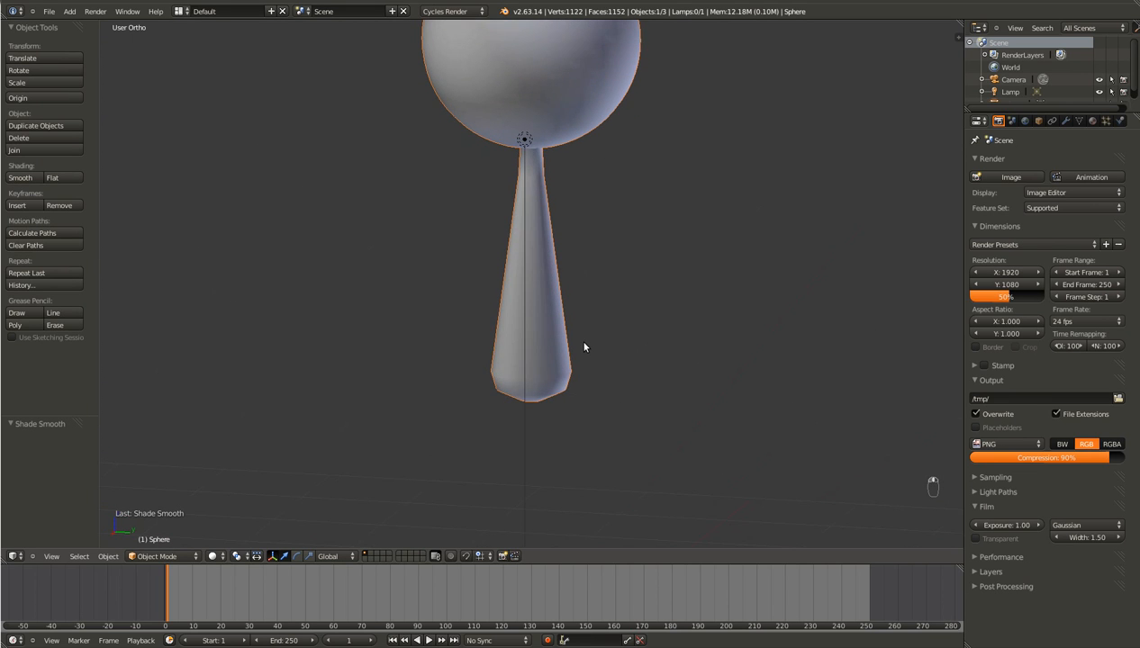
# Step: Save the Blender file, confirming the overwrite
pyautogui.press('KP_2')
pyautogui.hotkey('ctrl', 's')
pyautogui.click(584, 344)
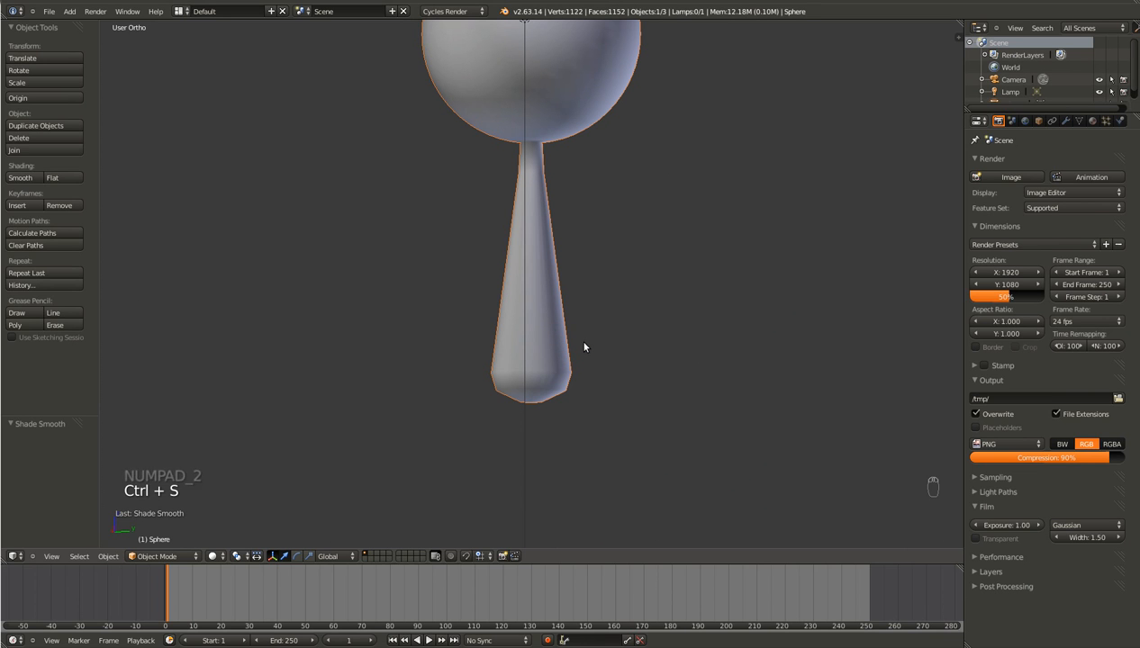
# Step: Add a loop cut between the two widest loops at the body's base, scale it by about 1.03, and leave Edit Mode
pyautogui.press('Tab')
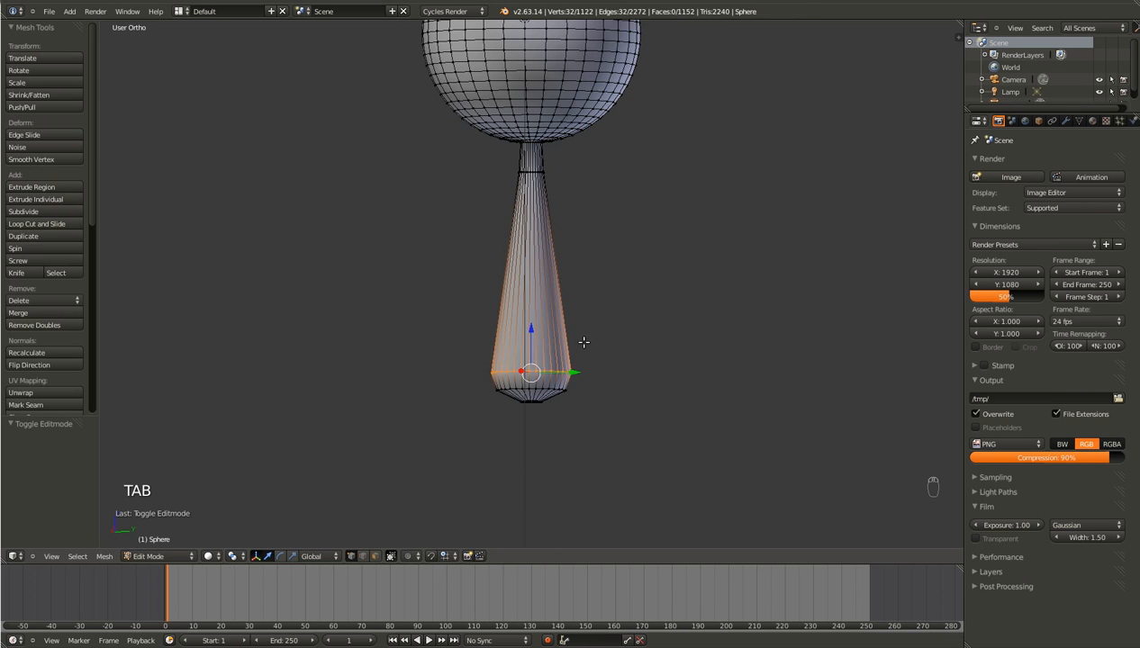
pyautogui.hotkey('ctrl', 'r')
pyautogui.click(572, 382)
pyautogui.click(575, 381)
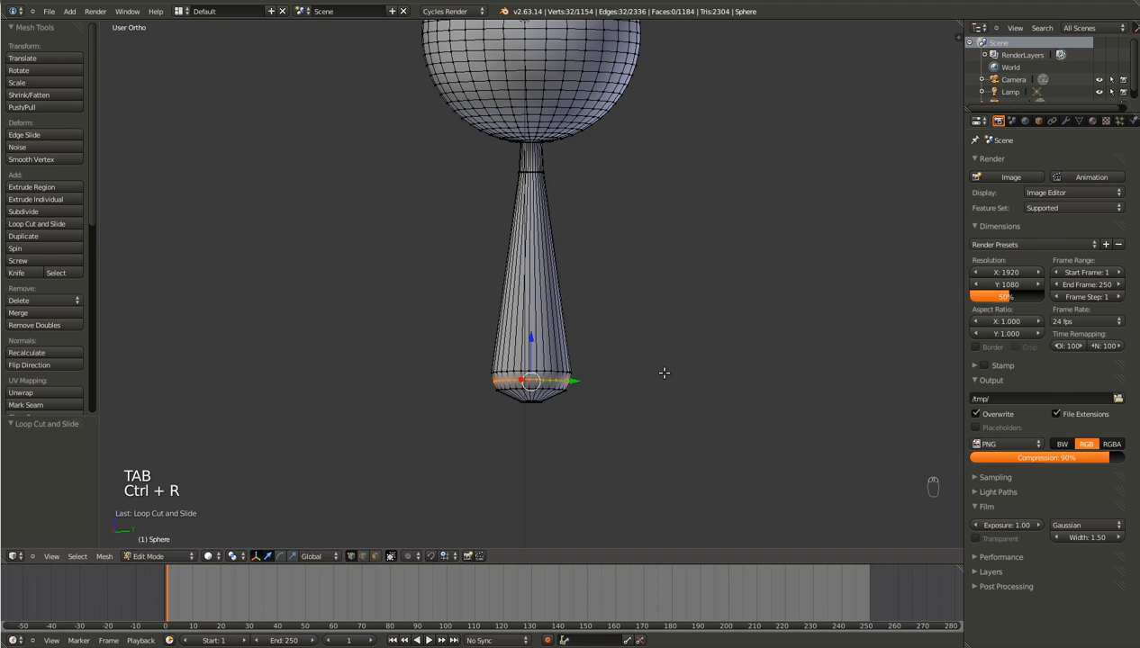
pyautogui.press('KP_1')
pyautogui.scroll(7, 659, 392)
pyautogui.scroll(-7, 653, 421)
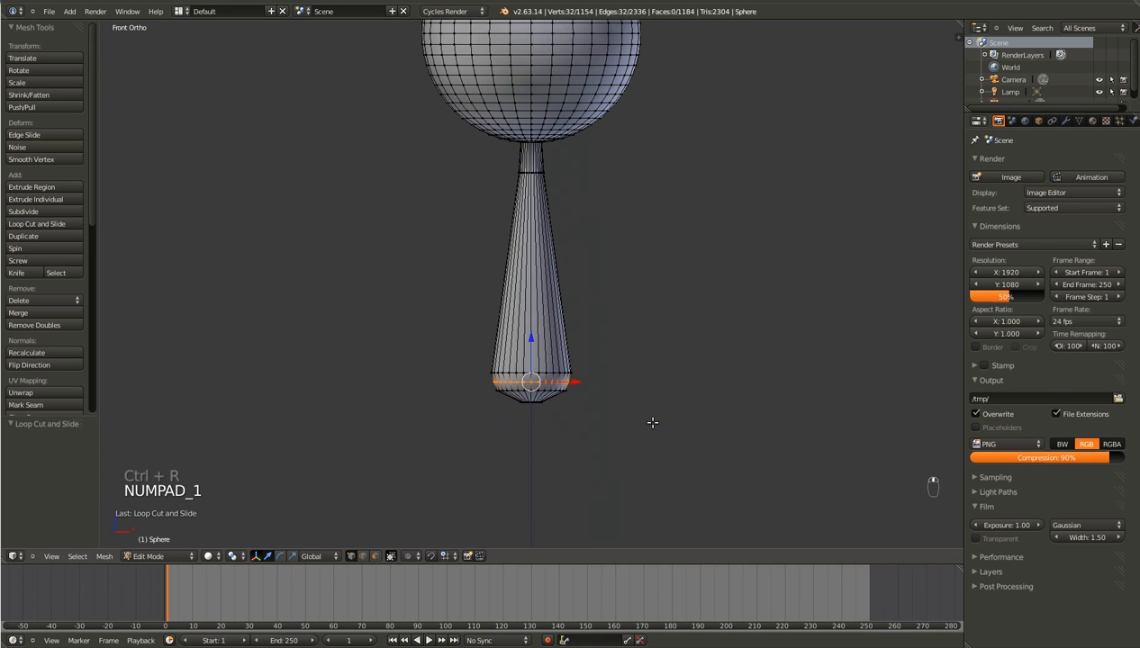
pyautogui.press('s')
pyautogui.click(644, 425)
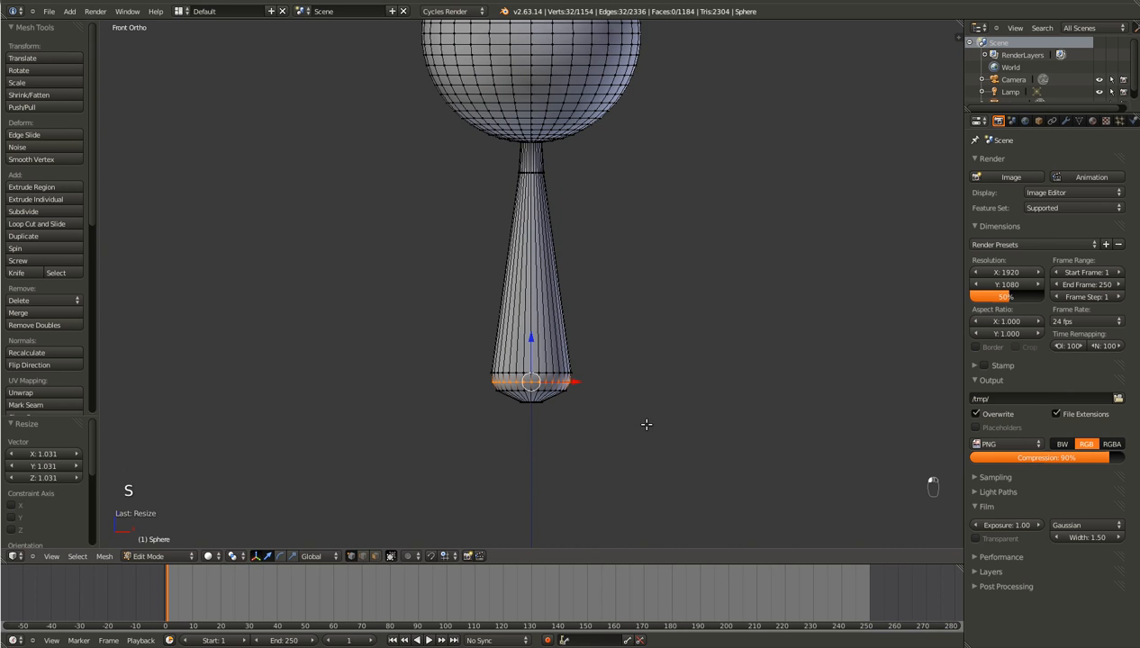
pyautogui.press('KP_Decimal')
pyautogui.press('Tab')
pyautogui.scroll(-8, 680, 394)
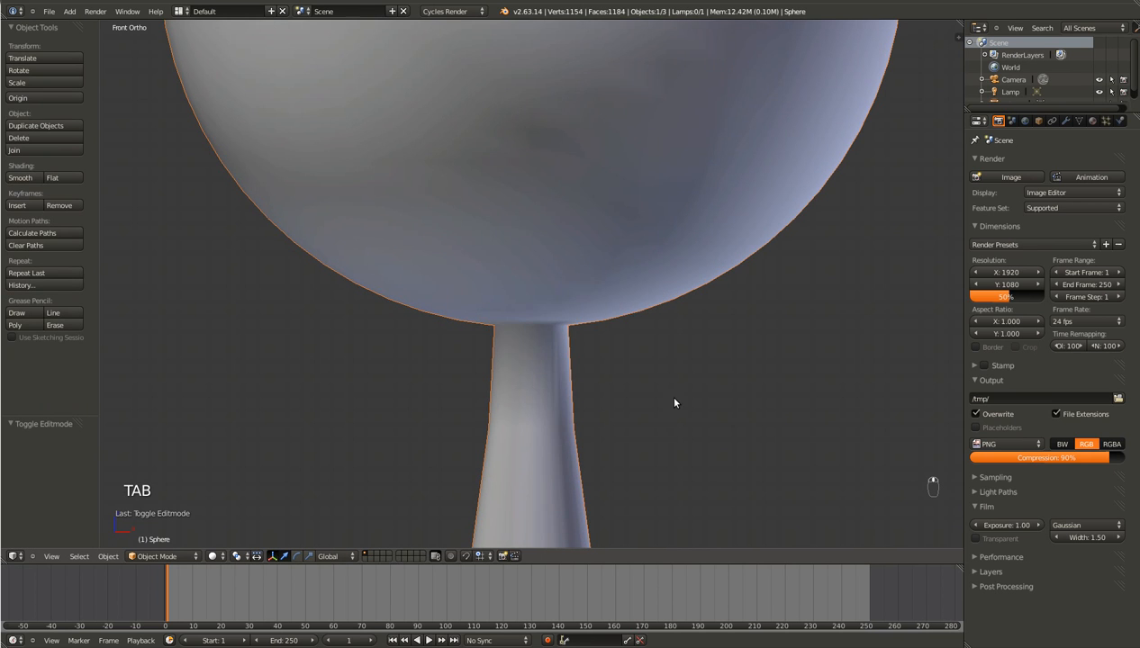
# Step: Enter Edit Mode on the sphere mesh
pyautogui.press('Tab')
pyautogui.keyDown('shift'); pyautogui.scroll(-5, 552, 459); pyautogui.keyUp('shift')
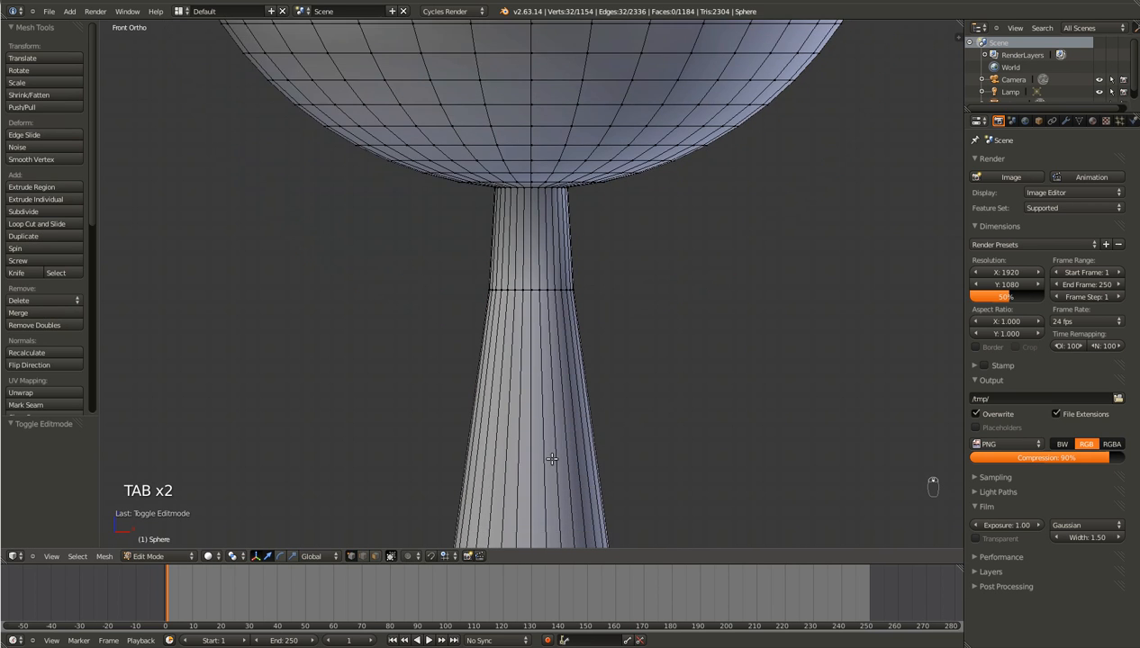
# Step: Try adding loop cuts on the body's tapered section and undo the cut
pyautogui.hotkey('ctrl', 'r')
pyautogui.click(445, 438)
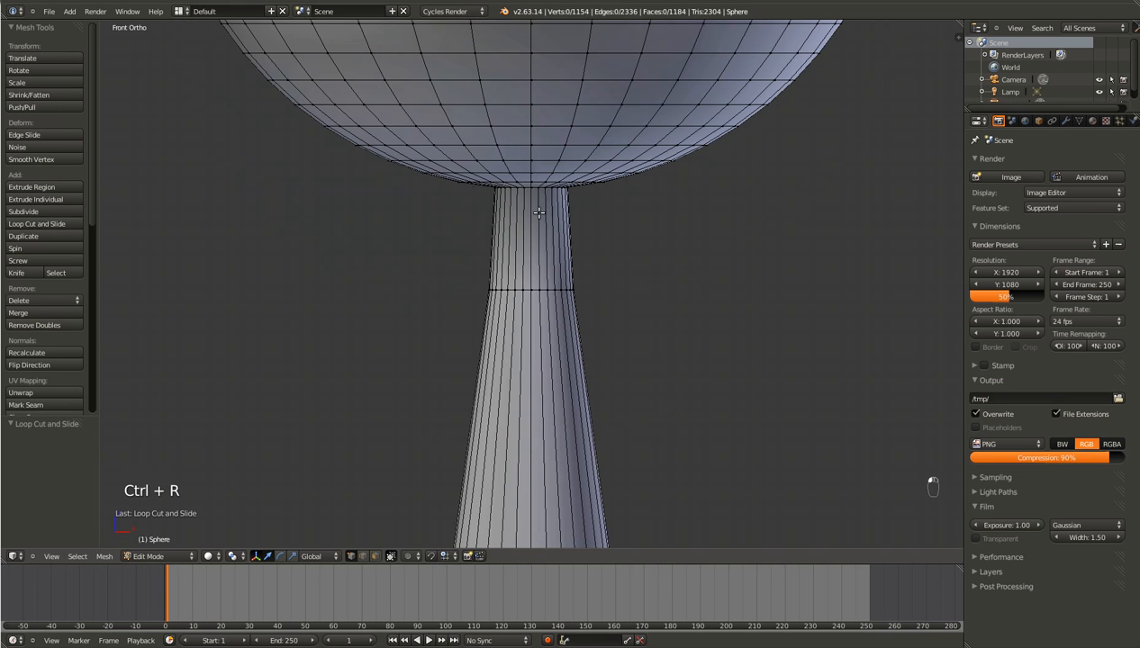
pyautogui.scroll(-8, 460, 330)
pyautogui.scroll(5, 500, 340)
pyautogui.hotkey('ctrl', 'r')
pyautogui.click(530, 355)
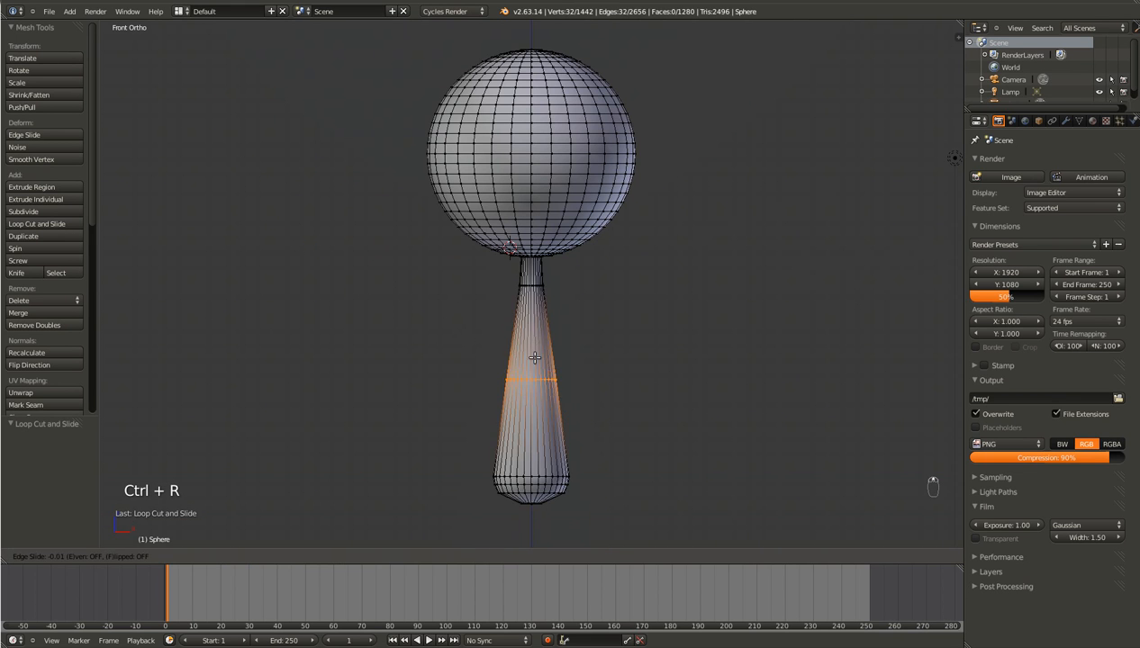
pyautogui.click(546, 275)
pyautogui.hotkey('ctrl', 'z')
# Step: Add a loop cut in the neck above the existing loop, shifted upward toward the head, and save the file
pyautogui.scroll(6, 544, 270)
pyautogui.hotkey('ctrl', 'r')
pyautogui.click(579, 261)
pyautogui.click(588, 290)
pyautogui.scroll(7, 585, 272)
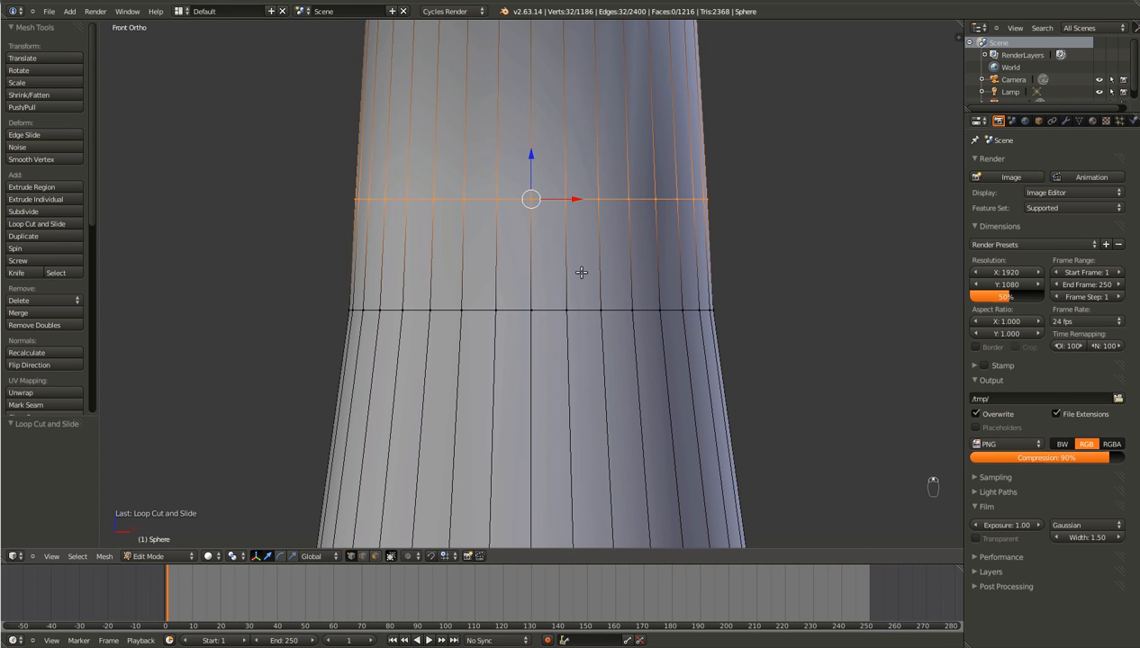
pyautogui.press('g')
pyautogui.click(592, 185)
pyautogui.hotkey('ctrl', 'r')
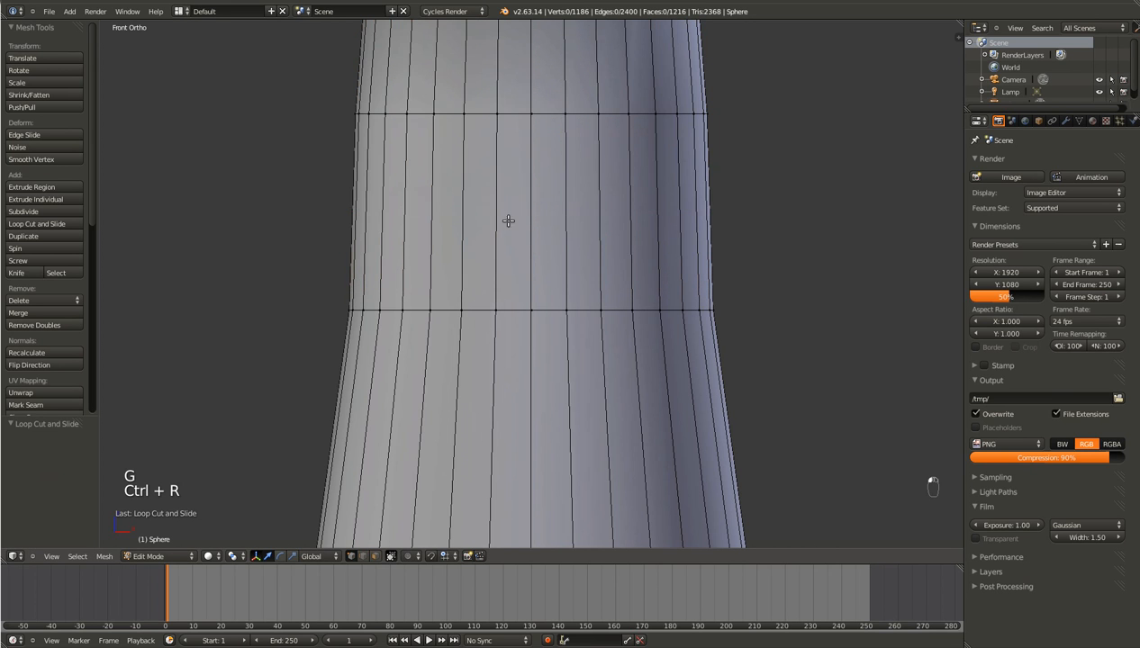
pyautogui.scroll(-4, 418, 221)
pyautogui.hotkey('ctrl', 's')
pyautogui.click(414, 220)
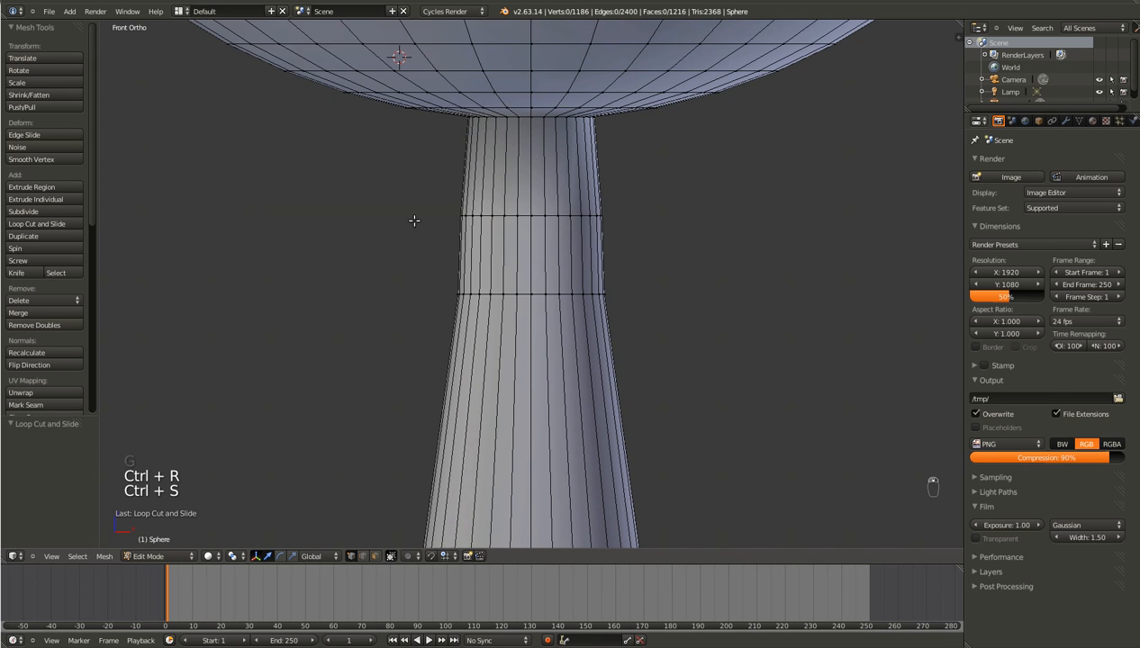
# Step: Add a centered loop cut between the two neck loops and return to the front orthographic view
pyautogui.hotkey('ctrl', 'r')
pyautogui.click(470, 248)
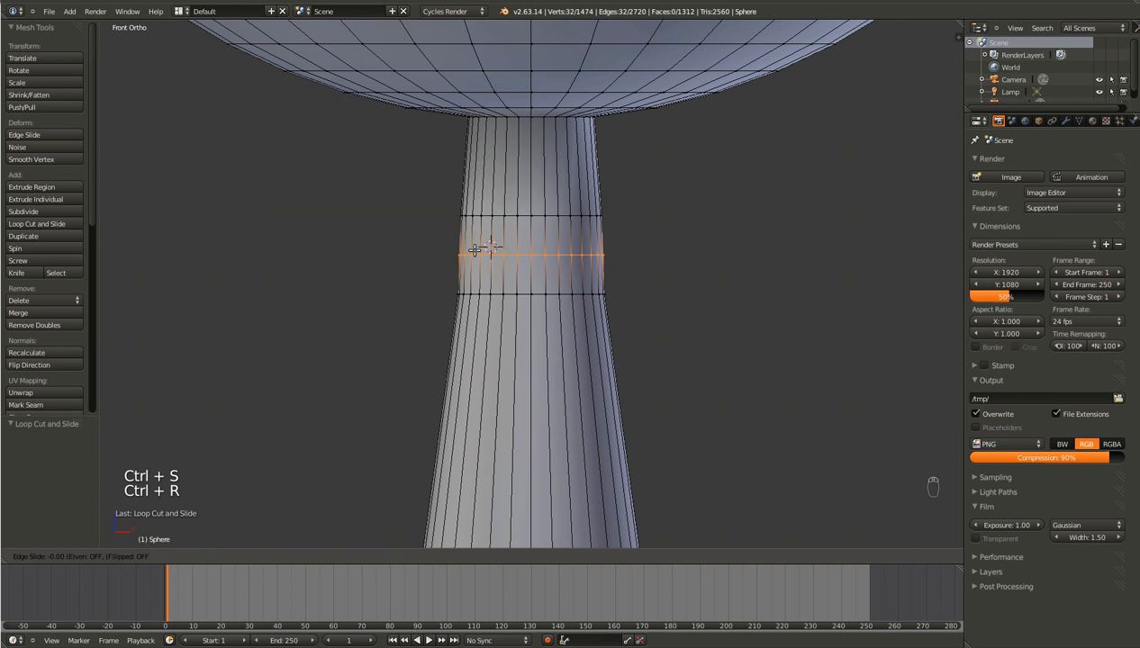
pyautogui.click(470, 249)
pyautogui.moveTo(774, 282); pyautogui.dragTo(784, 285, button='middle')
pyautogui.moveTo(544, 323); pyautogui.dragTo(721, 319, button='middle')
pyautogui.scroll(-5, 722, 319)
pyautogui.press('KP_1')
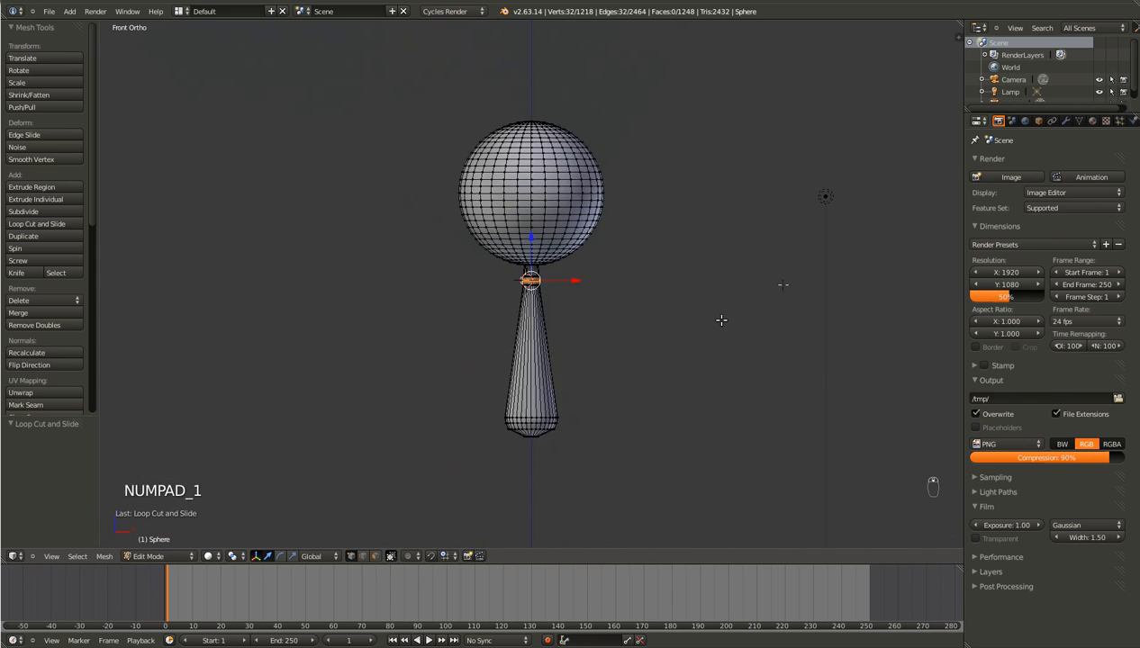
# Step: Clear the mesh selection and switch the display to wireframe
pyautogui.press('Tab')
pyautogui.press('Tab')
pyautogui.press('a')
pyautogui.press('a')
pyautogui.press('a')
pyautogui.press('z')
# Step: Try deleting the vertices of the character's left half and undo the deletion
pyautogui.press('b')
pyautogui.moveTo(390, 80); pyautogui.dragTo(527, 518)
pyautogui.press('Delete')
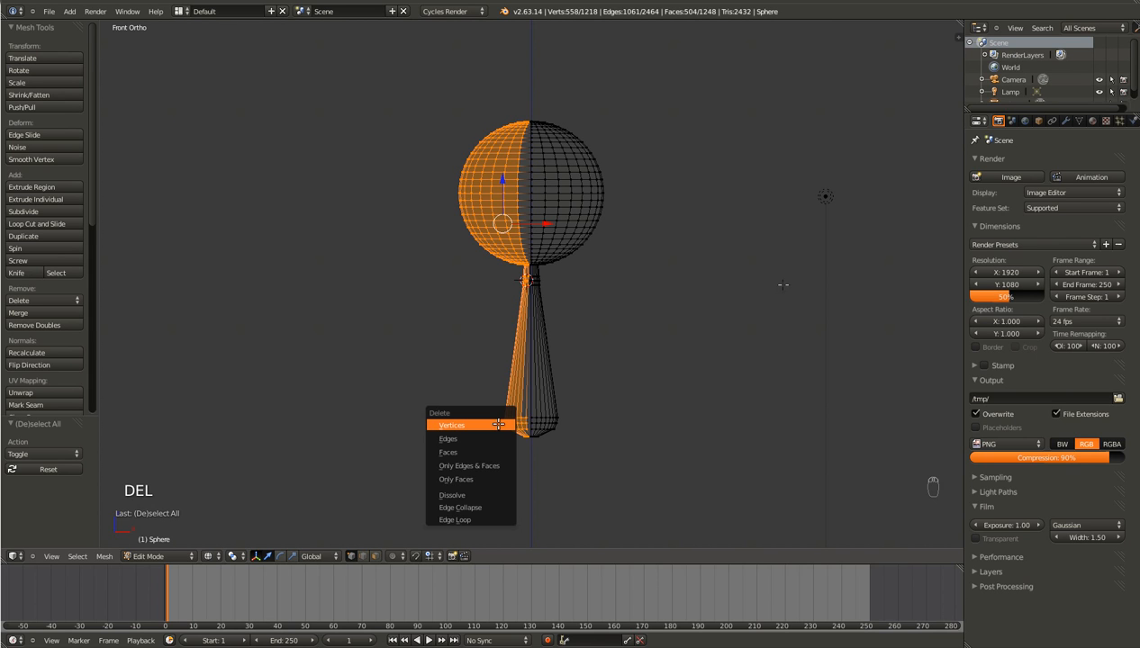
pyautogui.click(498, 424)
pyautogui.hotkey('ctrl', 'z')
# Step: Select all the head's vertices, scale them to 0.816, and lower the head along Z onto the neck
pyautogui.rightClick(544, 227)
pyautogui.press('b')
pyautogui.moveTo(705, 102); pyautogui.dragTo(323, 272)
pyautogui.press('s')
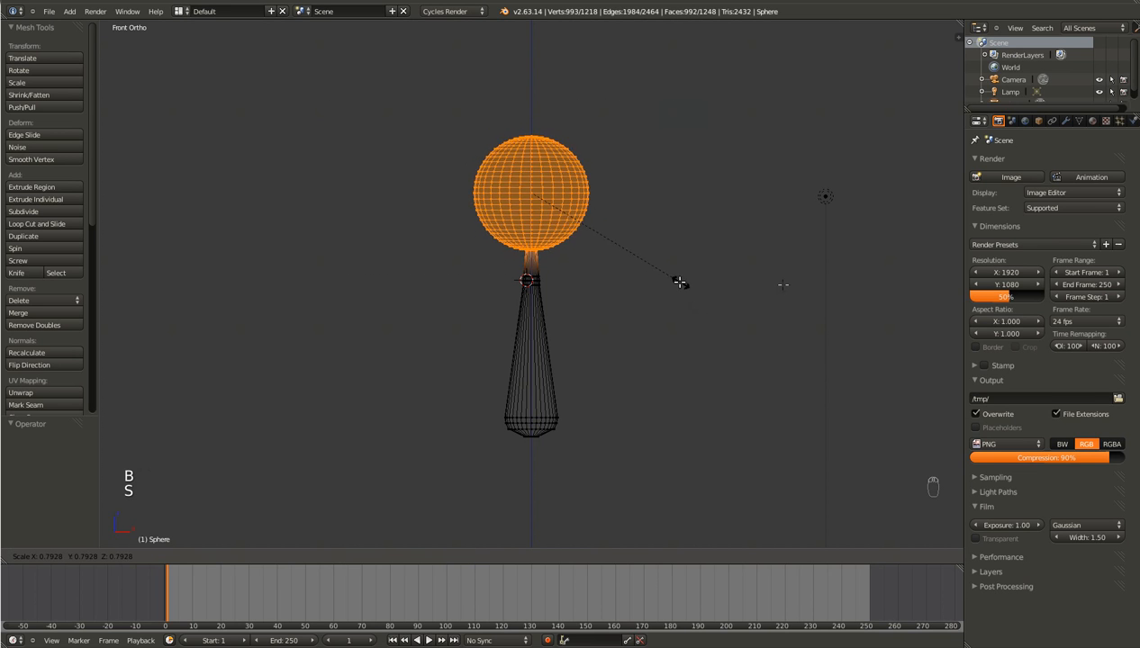
pyautogui.click(681, 289)
pyautogui.press('g')
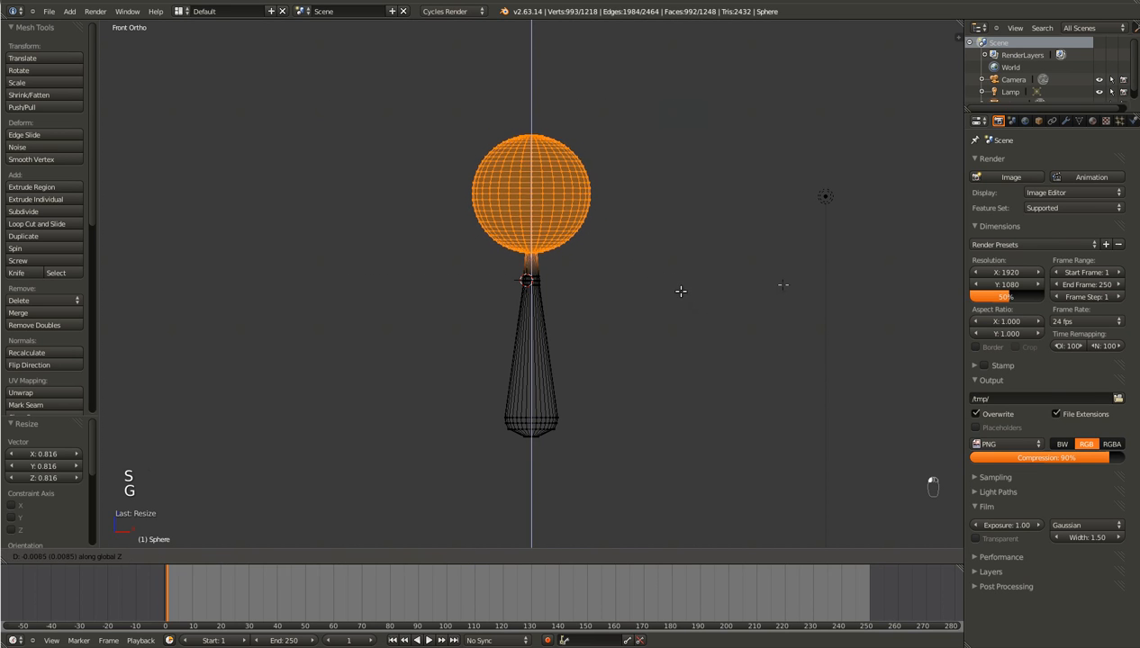
pyautogui.moveTo(682, 289); pyautogui.dragTo(681, 300, button='middle')
pyautogui.click(682, 303)
# Step: Save the file with the resized head and leave Edit Mode
pyautogui.hotkey('ctrl', 's')
pyautogui.click(689, 295)
pyautogui.press('Tab')
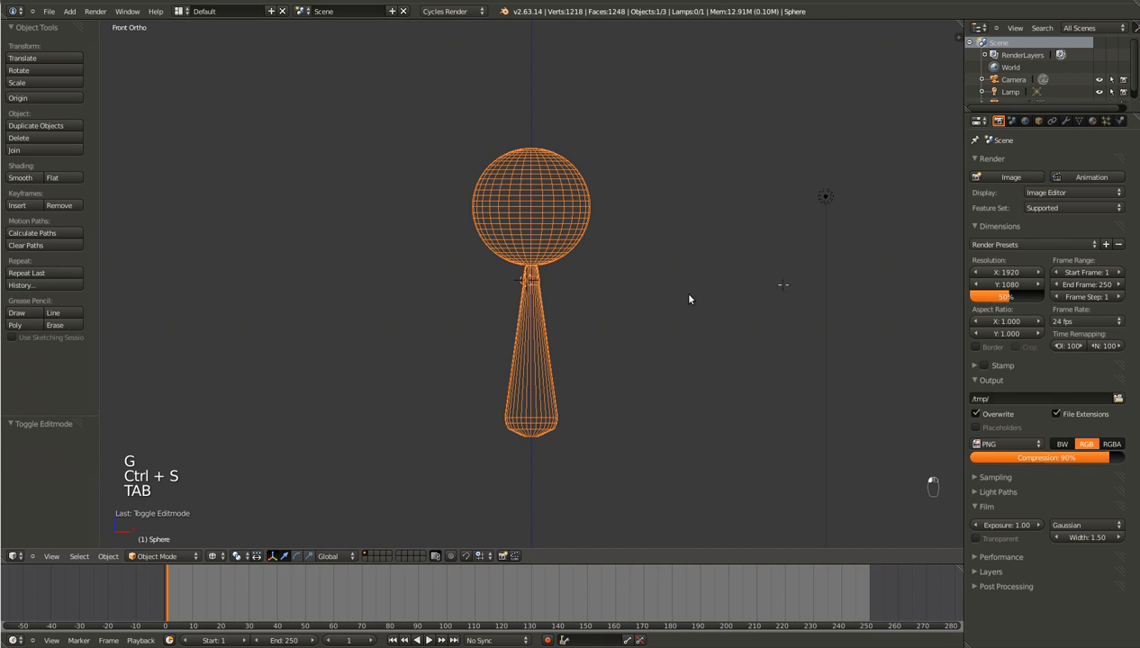
# Step: Box-select the vertices on the left half of the whole character mesh and delete them
pyautogui.press('Tab')
pyautogui.press('a')
pyautogui.press('a')
pyautogui.press('a')
pyautogui.press('b')
pyautogui.moveTo(408, 101); pyautogui.dragTo(527, 497)
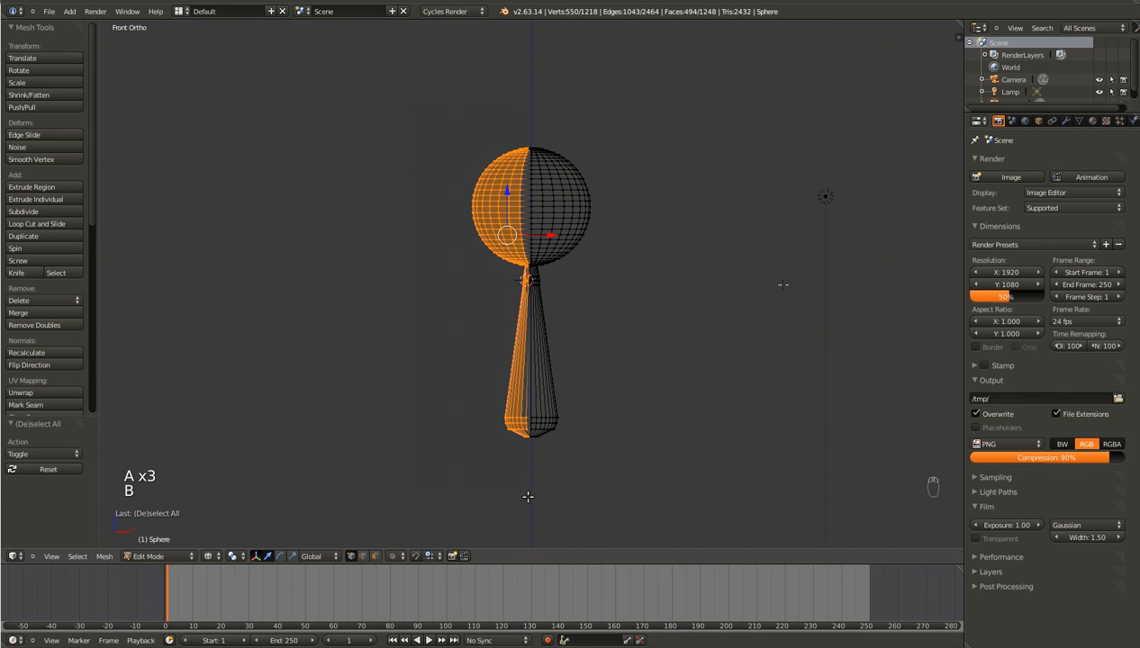
pyautogui.press('Delete')
pyautogui.click(543, 468)
# Step: Select the stray vertices remaining just left of the center line and delete them
pyautogui.scroll(7, 543, 467)
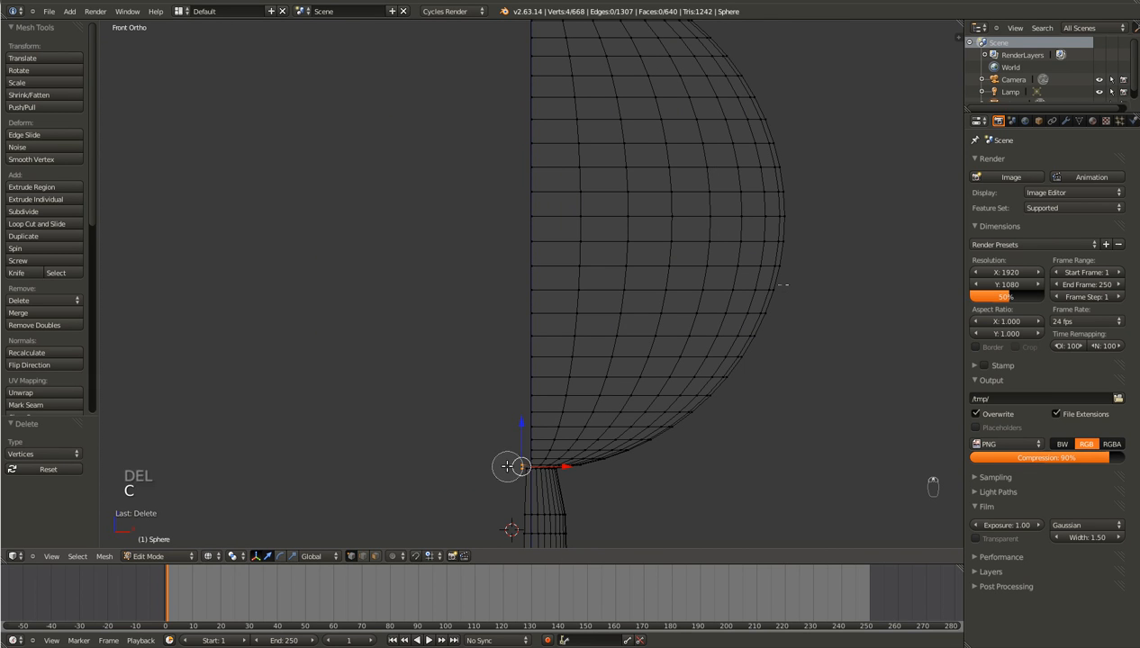
pyautogui.scroll(-10, 471, 498)
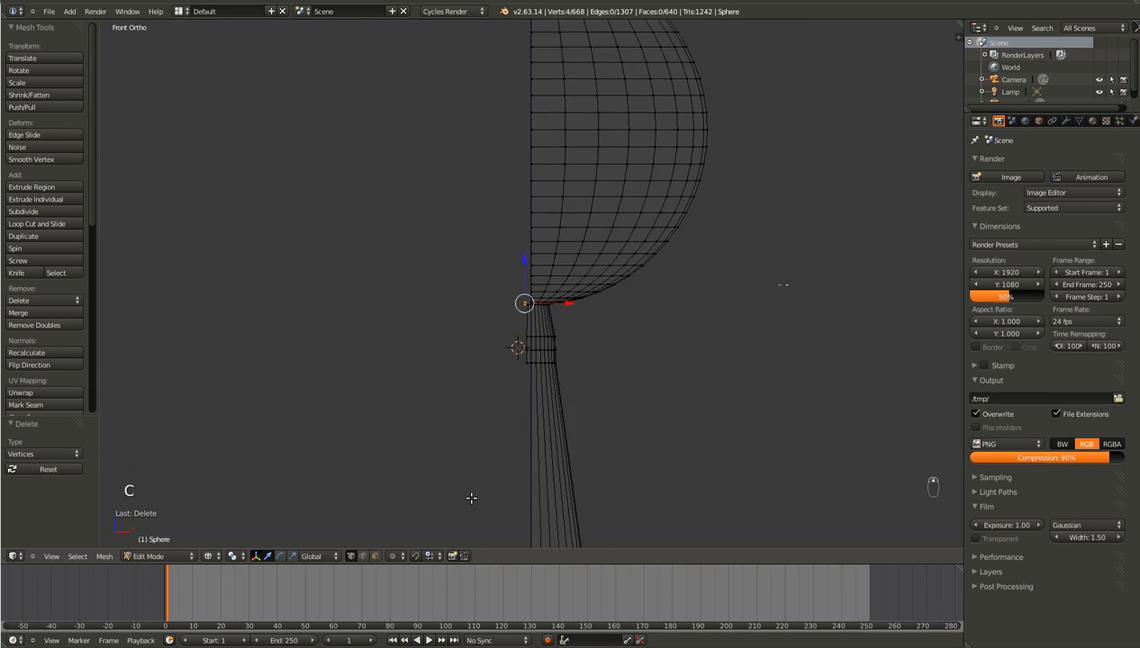
pyautogui.scroll(5, 452, 330)
pyautogui.press('b')
pyautogui.moveTo(472, 120); pyautogui.dragTo(528, 556)
pyautogui.scroll(2, 463, 391)
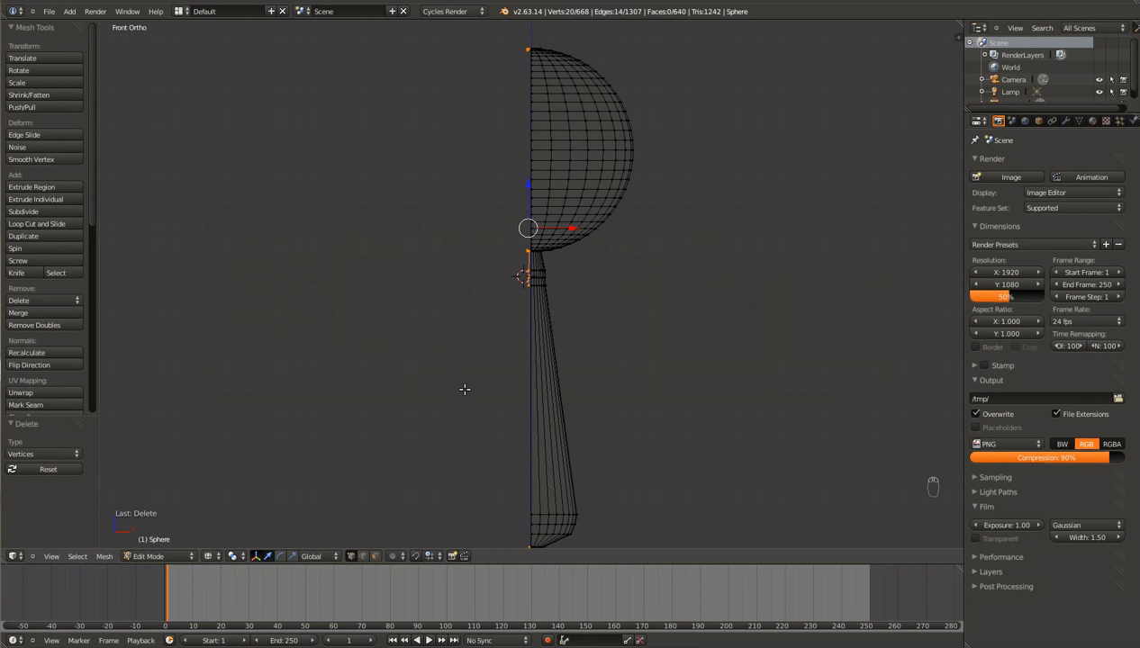
pyautogui.press('Delete')
pyautogui.click(465, 389)
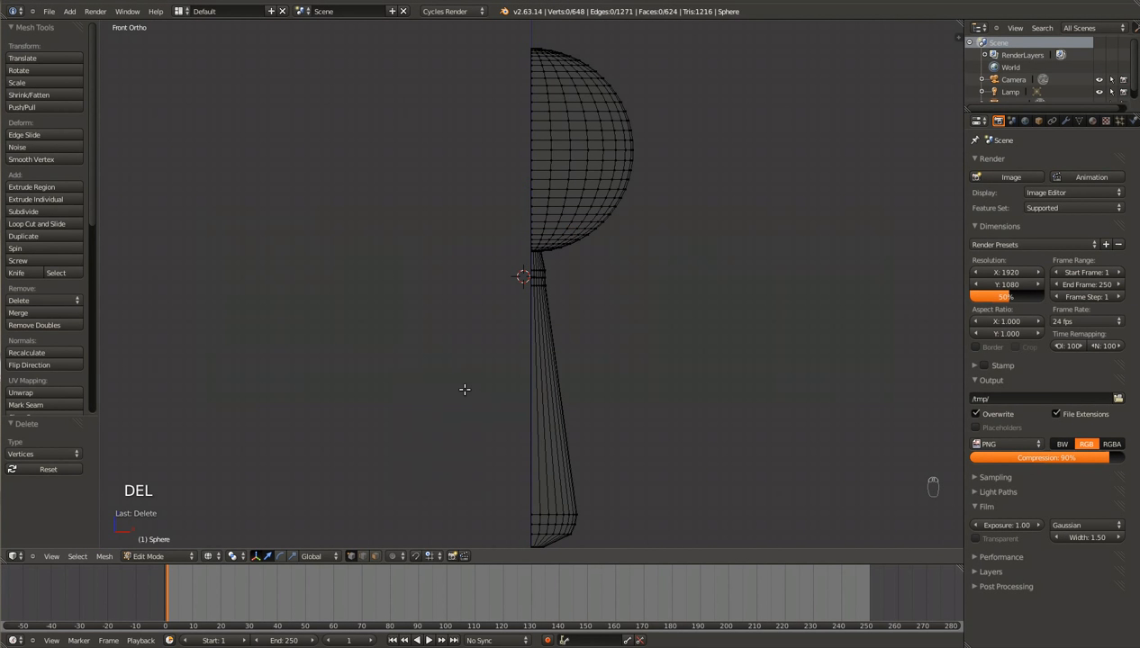
# Step: Return to Object Mode and save the file with the halved mesh
pyautogui.press('Tab')
pyautogui.hotkey('ctrl', 's')
pyautogui.click(465, 390)
# Step: Add a Mirror modifier on the X axis with Clipping enabled to the half mesh and save the file
pyautogui.keyDown('shift'); pyautogui.scroll(-2, 464, 394); pyautogui.keyUp('shift')
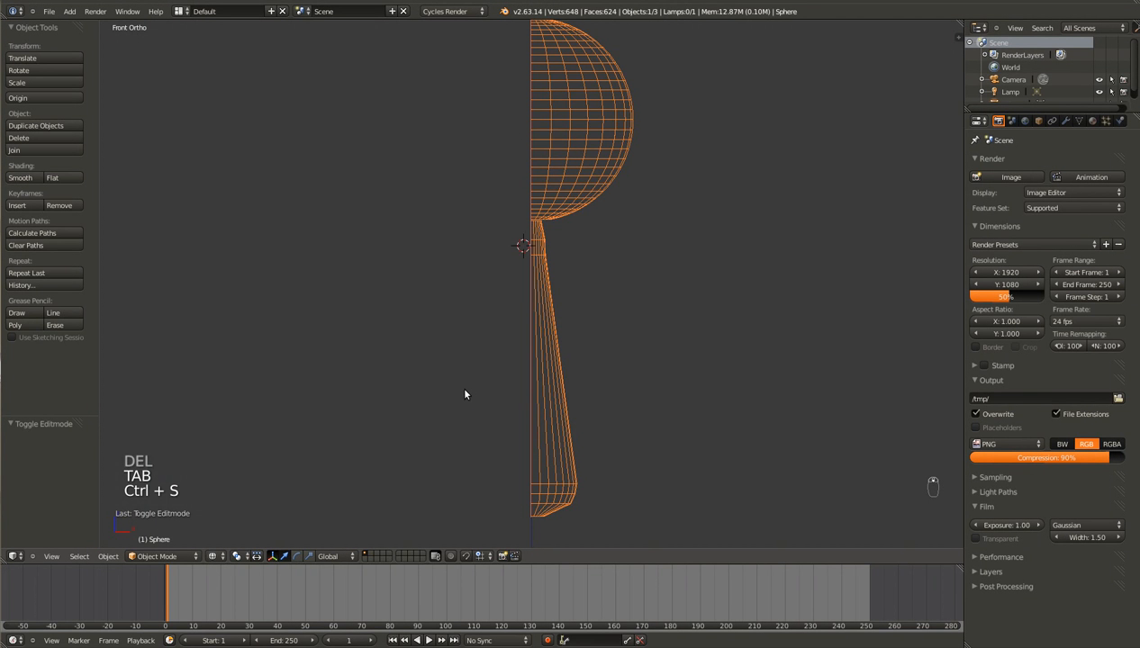
pyautogui.press('Tab')
pyautogui.press('a')
pyautogui.press('a')
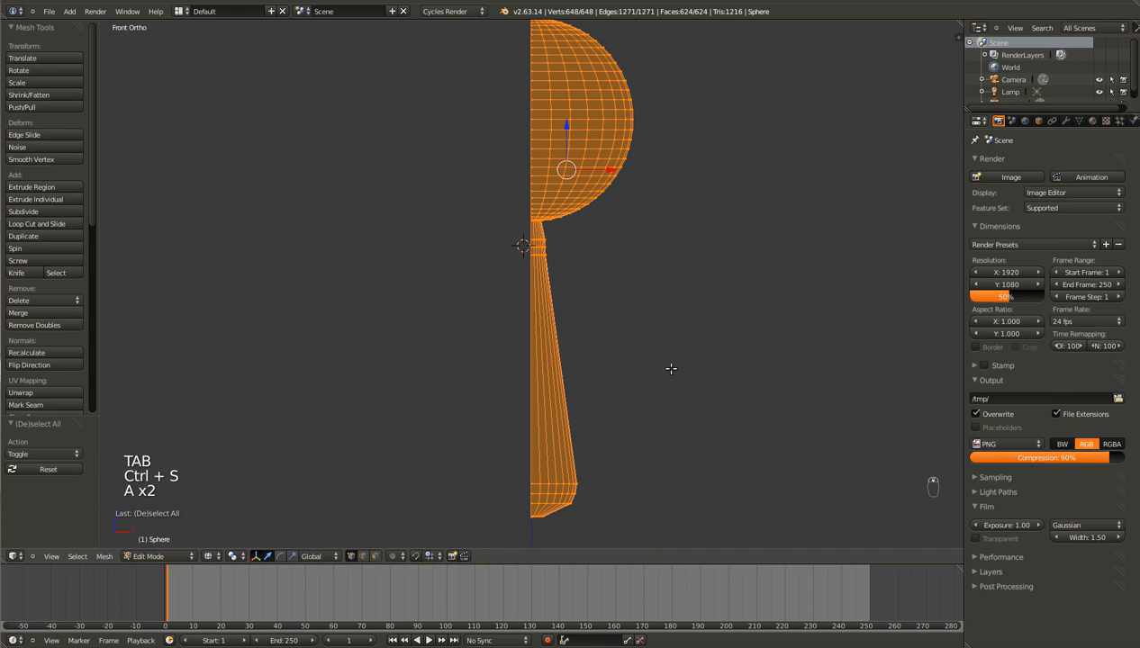
pyautogui.click(1065, 121)
pyautogui.click(1011, 162)
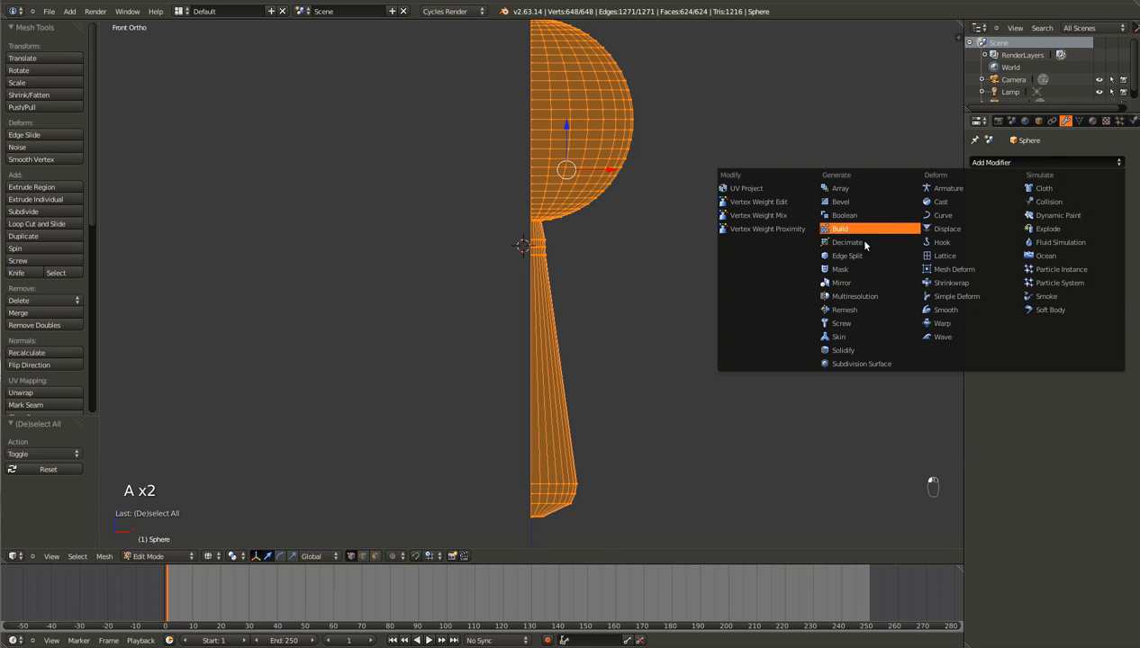
pyautogui.click(860, 283)
pyautogui.click(1019, 247)
pyautogui.hotkey('ctrl', 's')
pyautogui.click(608, 387)
# Step: Try moving a vertex on the head's center line to test the mirror clipping, and cancel the move
pyautogui.keyDown('shift'); pyautogui.scroll(5, 608, 386); pyautogui.keyUp('shift')
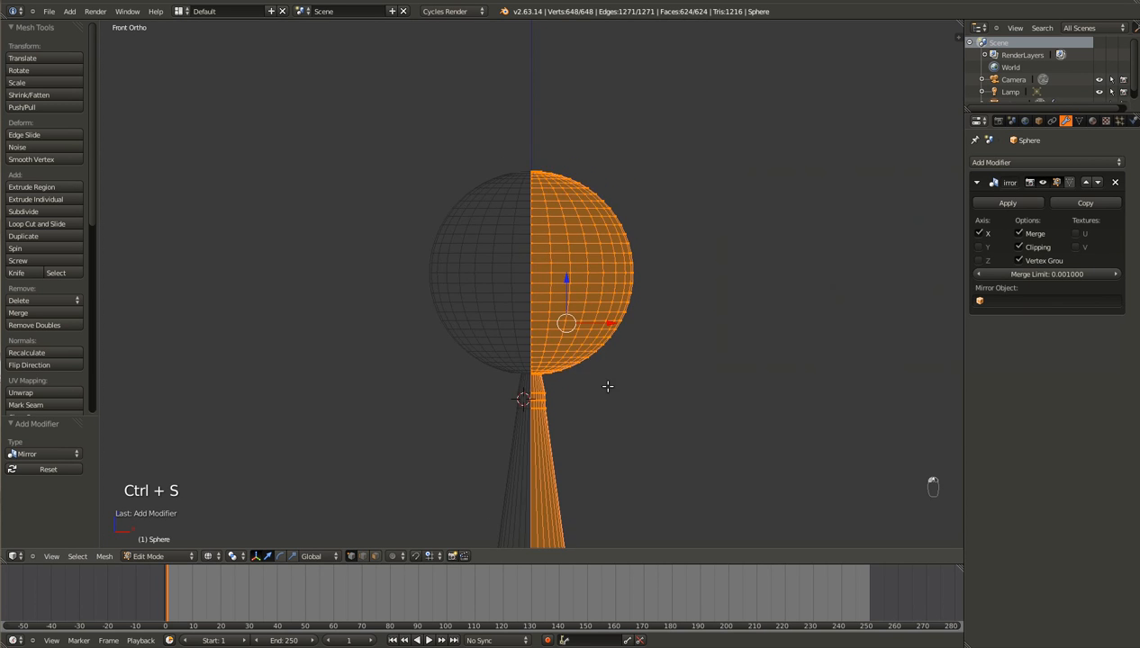
pyautogui.scroll(7, 604, 383)
pyautogui.rightClick(529, 302)
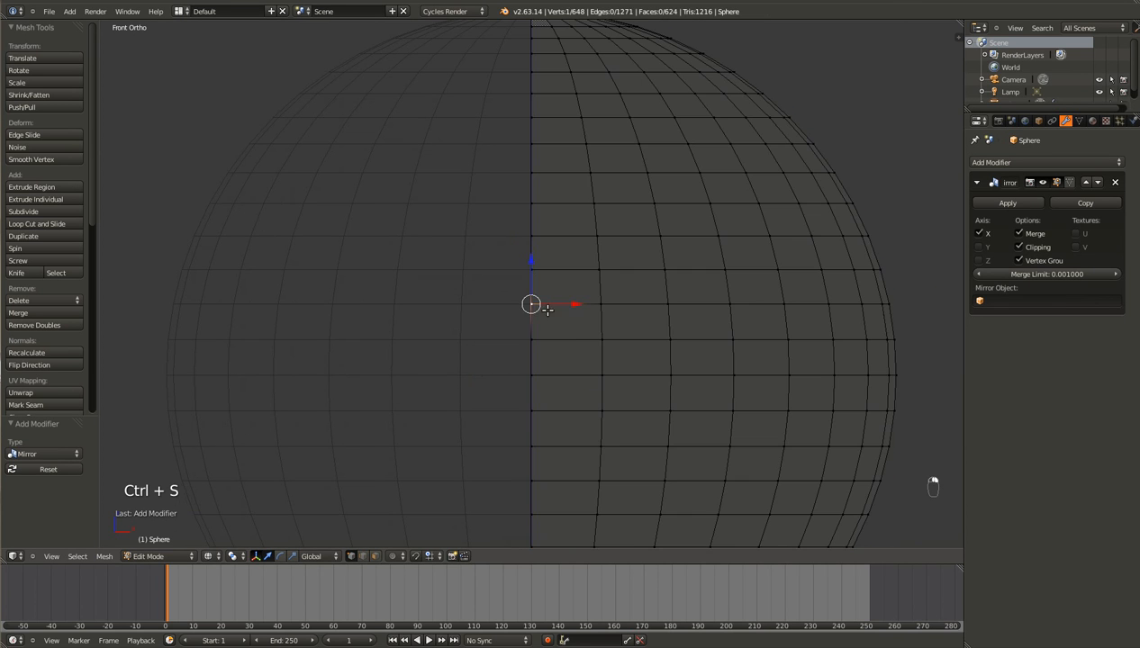
pyautogui.press('g')
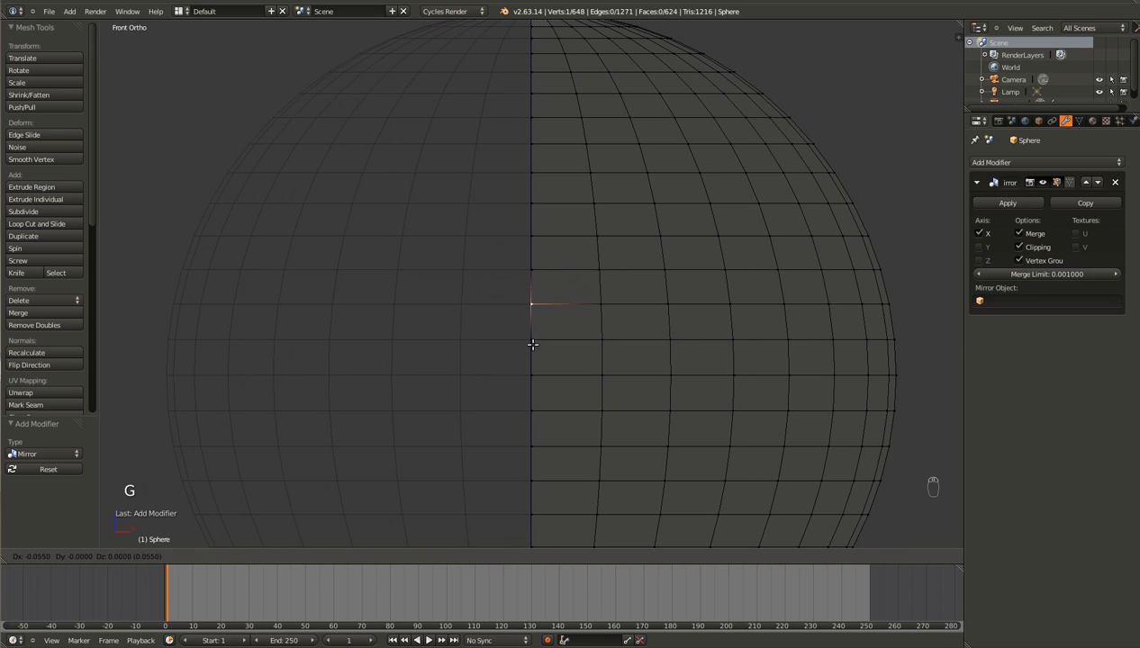
pyautogui.rightClick(533, 346)
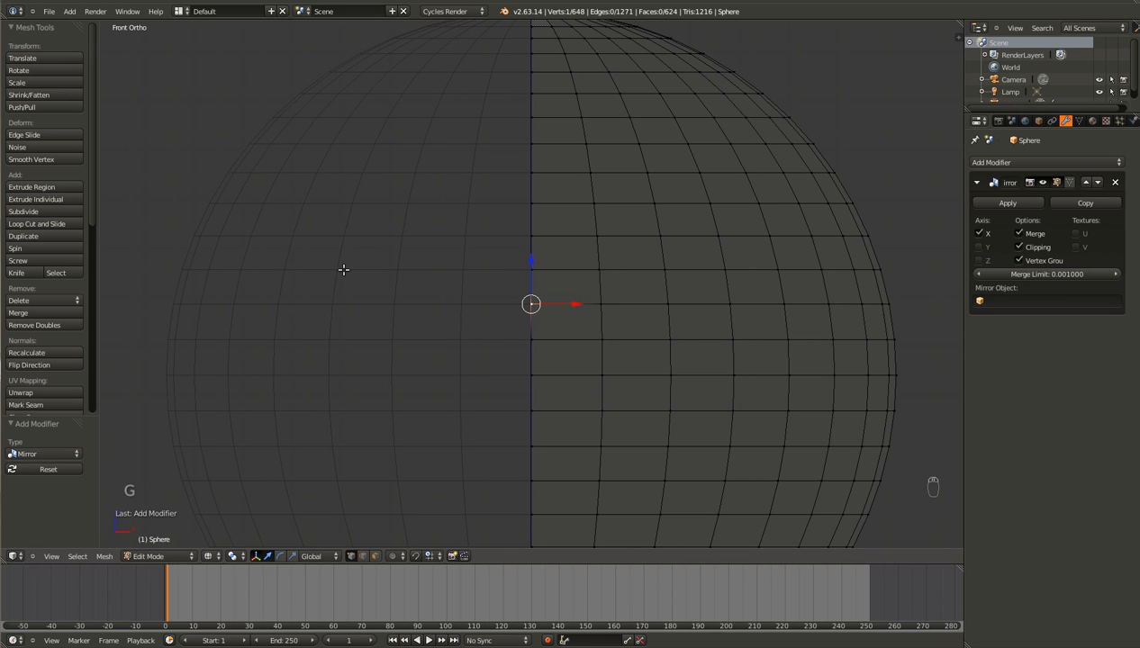
# Step: Turn on the Mirror modifier's editing cage display and try moving a head vertex, cancelling the moves
pyautogui.click(1069, 183)
pyautogui.press('g')
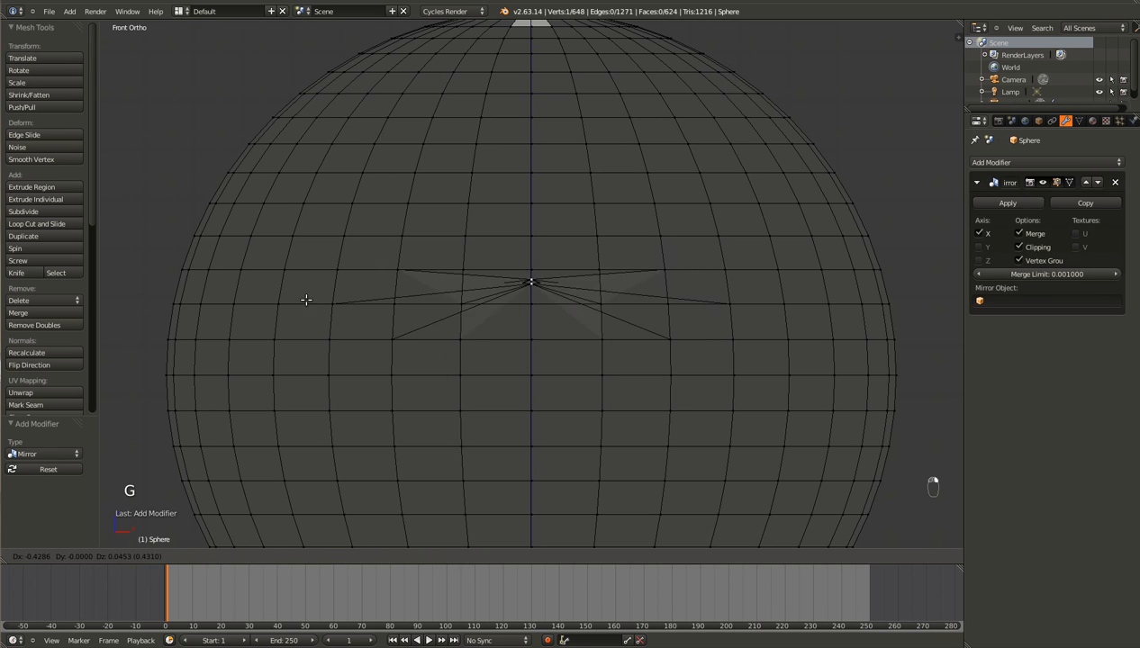
pyautogui.rightClick(630, 297)
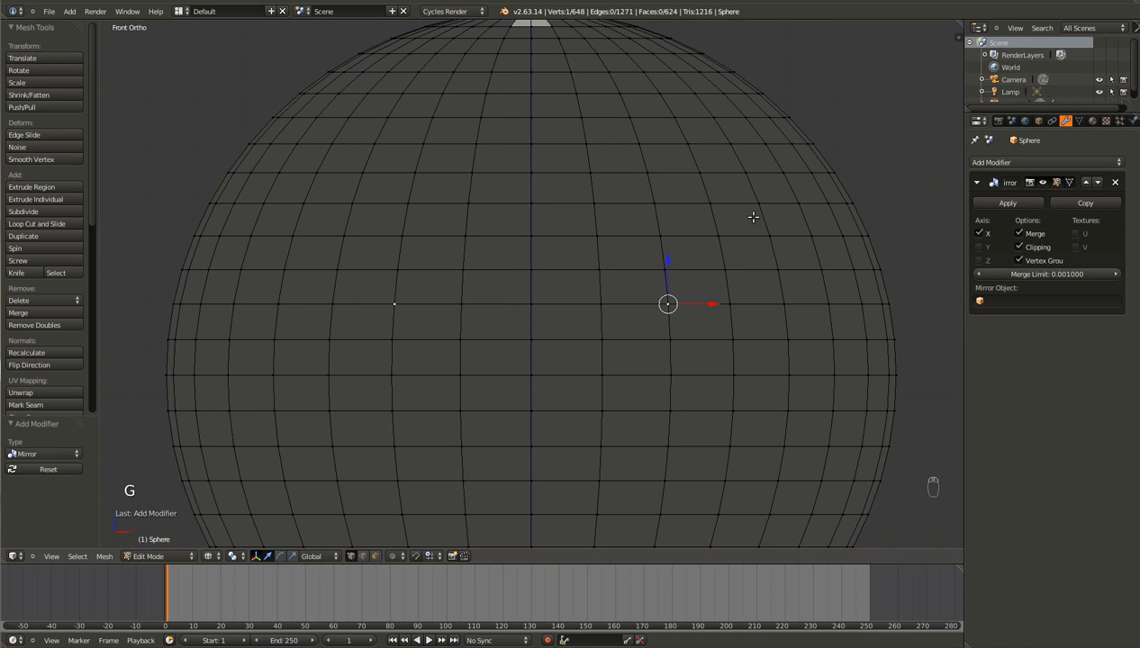
pyautogui.press('g')
pyautogui.rightClick(557, 315)
# Step: Try scaling a horizontal edge loop on the head and cancel the scaling
pyautogui.keyDown('alt'); pyautogui.rightClick(591, 306); pyautogui.keyUp('alt')
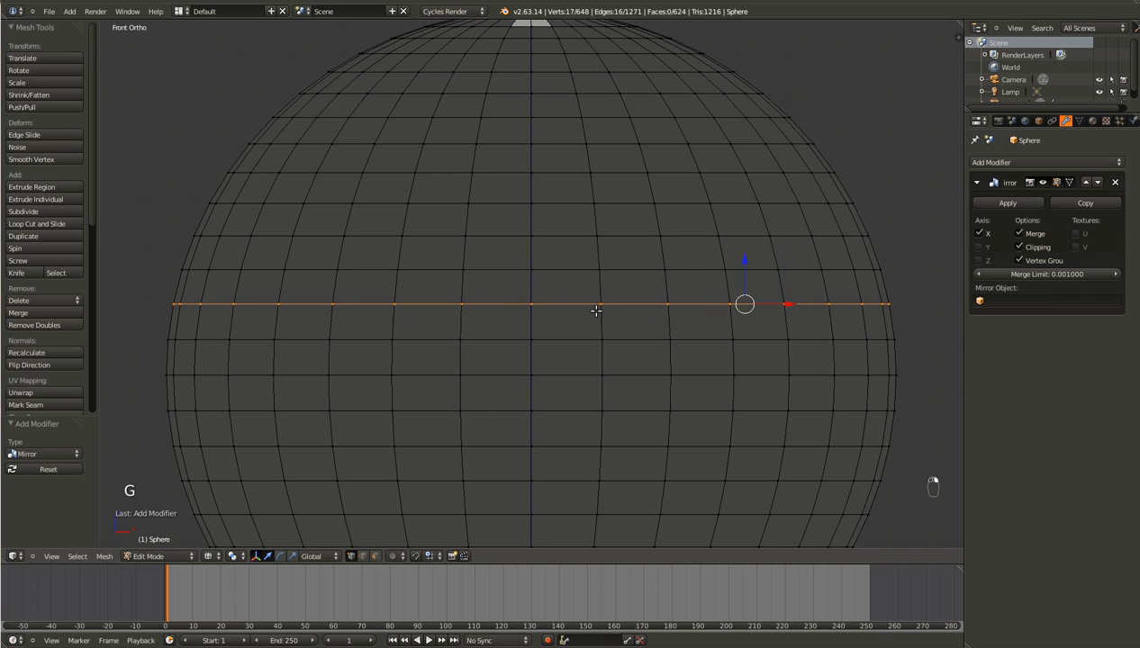
pyautogui.press('s')
pyautogui.rightClick(821, 370)
# Step: Save the file and turn off the Mirror modifier's editing cage display
pyautogui.hotkey('ctrl', 's')
pyautogui.click(815, 356)
pyautogui.keyDown('shift'); pyautogui.scroll(-10, 815, 356); pyautogui.keyUp('shift')
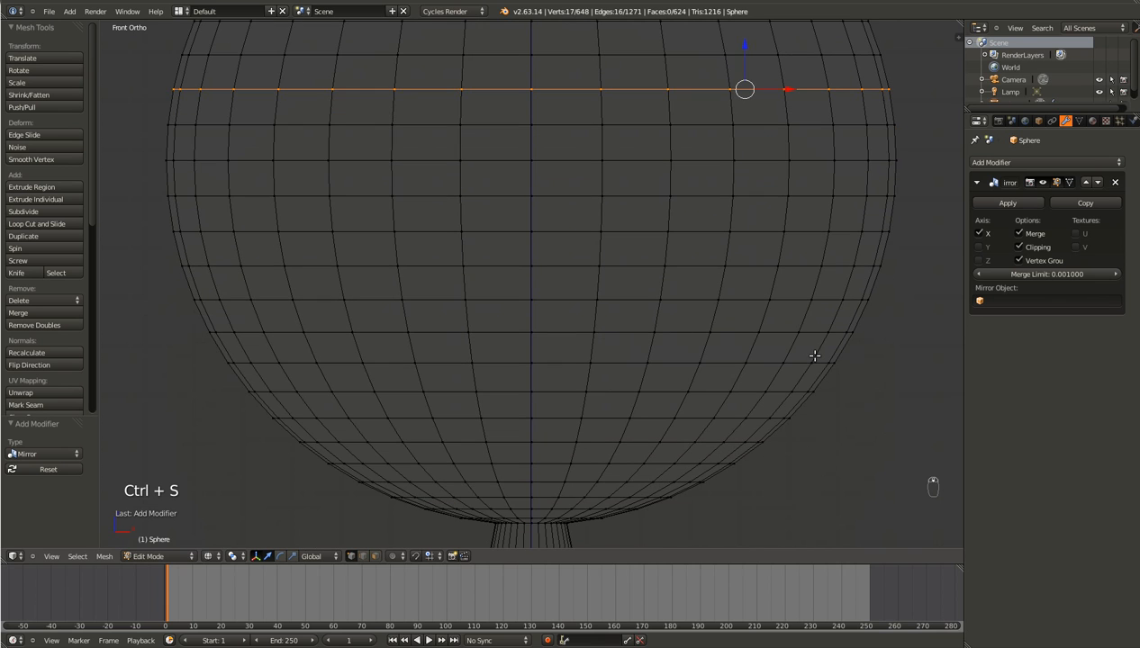
pyautogui.click(1070, 182)
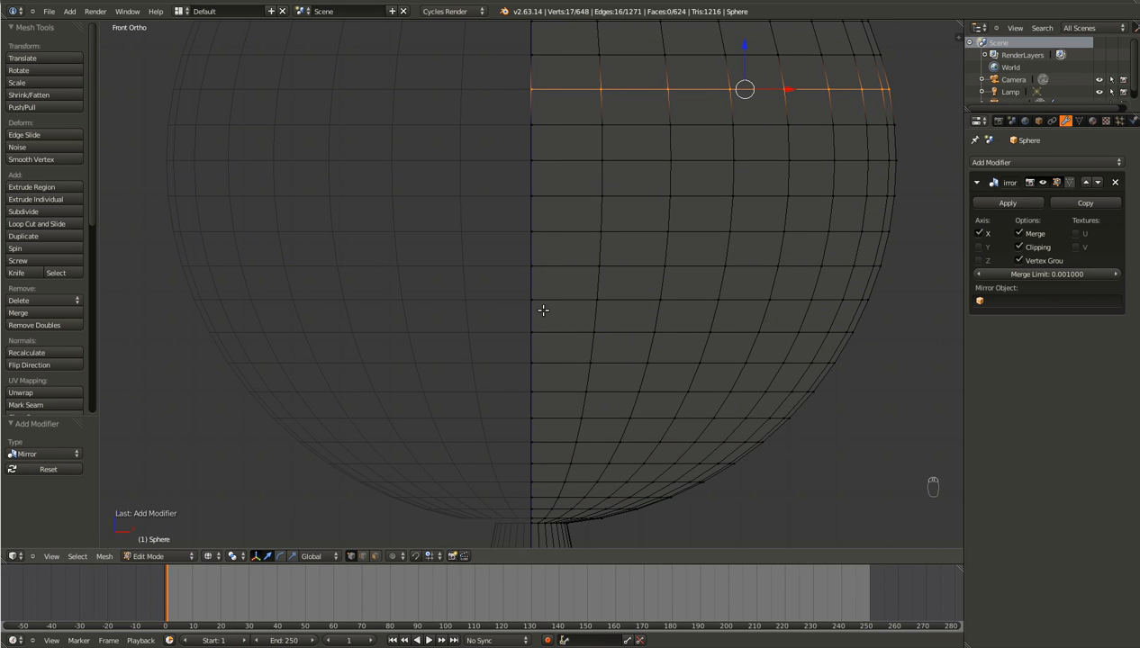
# Step: Select the neck's lowest edge loop from the right view and move it up closer to the middle loop
pyautogui.scroll(-2, 543, 310)
pyautogui.keyDown('shift'); pyautogui.scroll(-5, 543, 310); pyautogui.keyUp('shift')
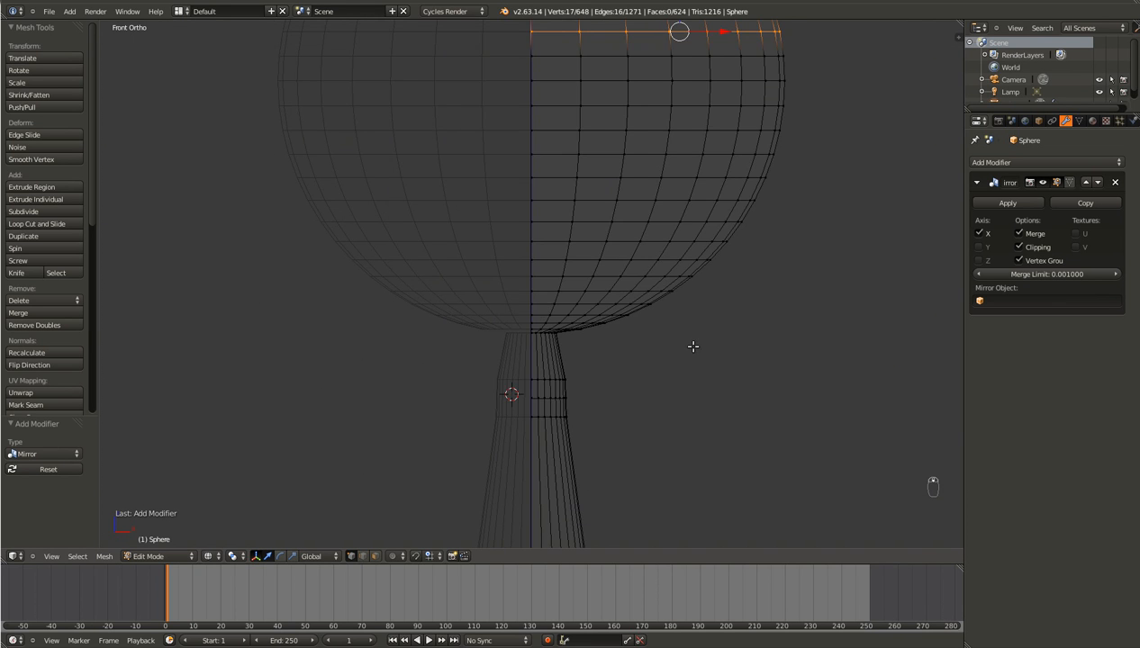
pyautogui.moveTo(693, 346); pyautogui.dragTo(563, 365, button='middle')
pyautogui.rightClick(541, 420)
pyautogui.press('KP_Decimal')
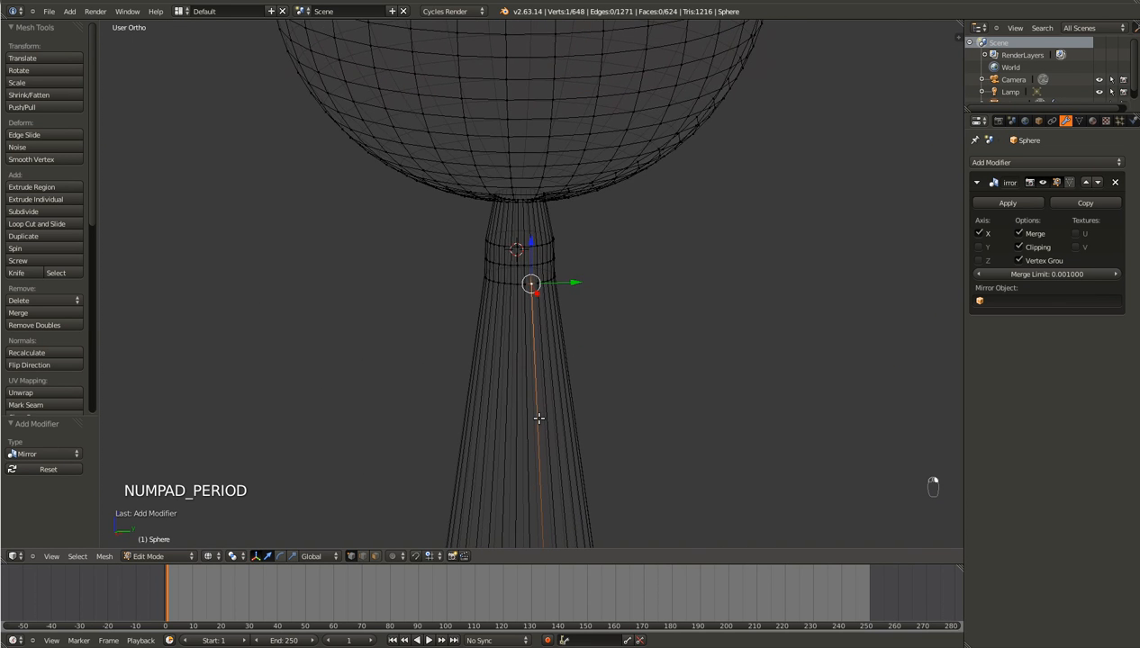
pyautogui.press('KP_1')
pyautogui.press('KP_3')
pyautogui.scroll(5, 538, 417)
pyautogui.press('c')
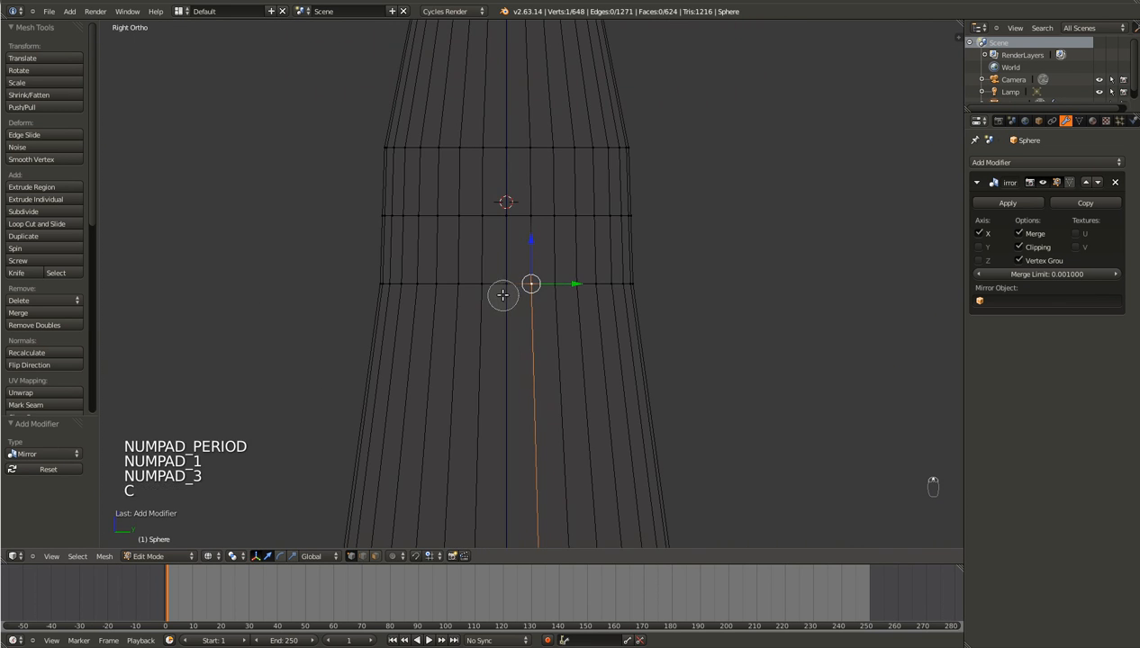
pyautogui.rightClick(508, 298)
pyautogui.press('b')
pyautogui.moveTo(723, 268); pyautogui.dragTo(216, 315)
pyautogui.press('g')
pyautogui.click(389, 308)
# Step: Select the neck's uppermost of the three close loops, move it down toward the middle one, and clear the selection
pyautogui.press('a')
pyautogui.press('b')
pyautogui.moveTo(746, 115); pyautogui.dragTo(227, 191)
pyautogui.press('g')
pyautogui.click(411, 176)
pyautogui.press('a')
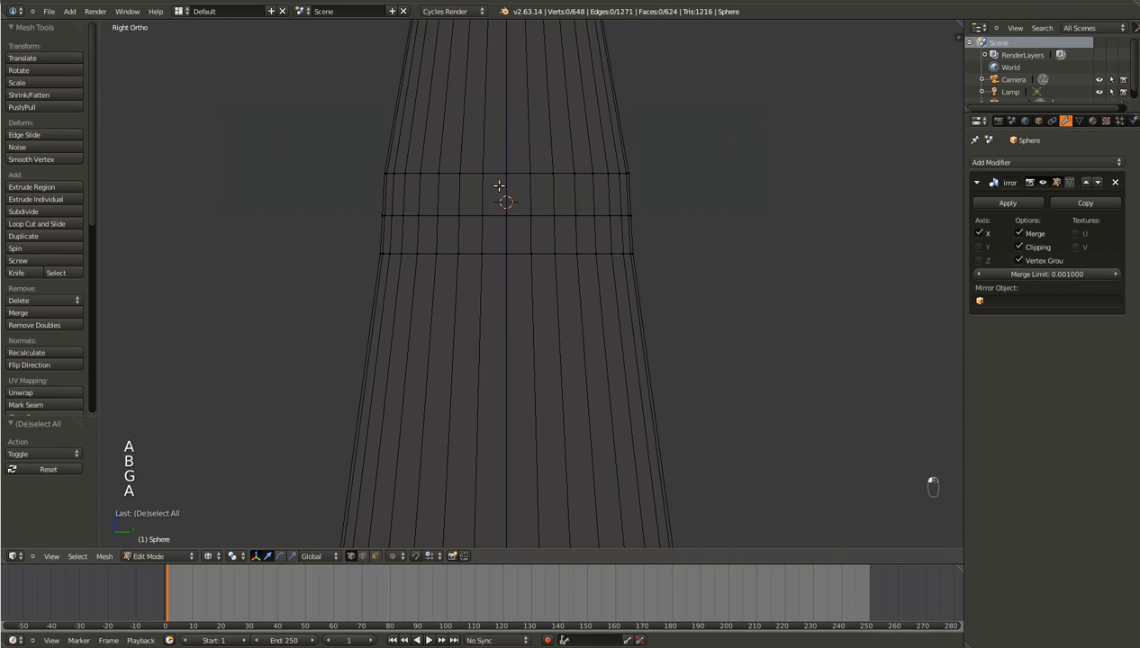
# Step: Select the four faces in the middle of the neck loops' side and extrude them outward as an arm
pyautogui.moveTo(490, 181)
pyautogui.mouseDown()
pyautogui.moveTo(484, 247)
pyautogui.moveTo(530, 245)
pyautogui.moveTo(518, 172)
pyautogui.mouseUp()
pyautogui.press('KP_1')
pyautogui.scroll(-6, 476, 259)
pyautogui.press('e')
pyautogui.click(838, 248)
# Step: Lengthen the arm by moving its end outward along X by 0.641 and a further 0.842
pyautogui.scroll(-2, 541, 315)
pyautogui.press('g')
pyautogui.click(699, 328)
pyautogui.scroll(-6, 700, 328)
pyautogui.scroll(4, 700, 328)
pyautogui.press('g')
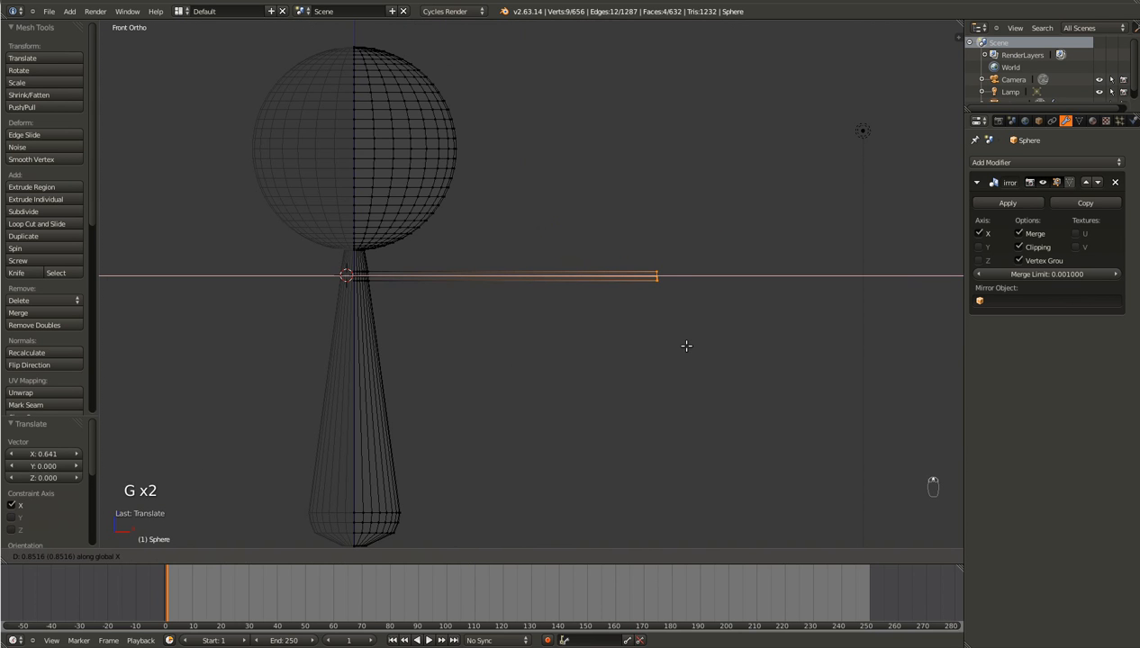
pyautogui.click(684, 349)
pyautogui.moveTo(700, 305); pyautogui.dragTo(611, 313, button='middle')
pyautogui.scroll(3, 611, 314)
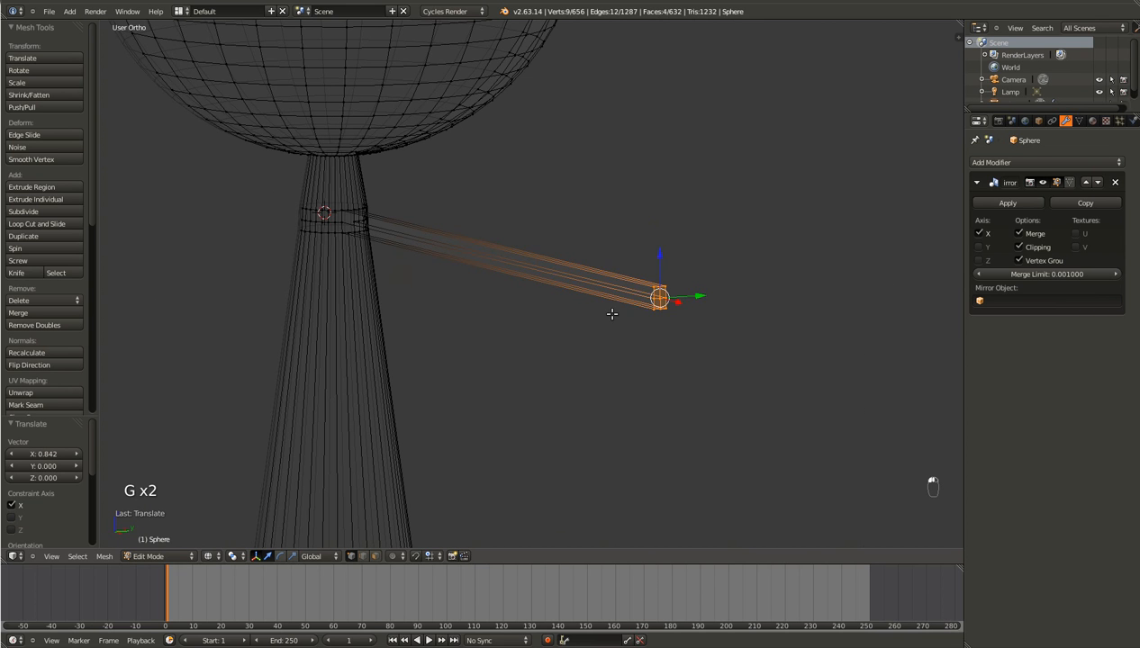
# Step: Select the four mid-edge vertices of the arm's end outline and scale them by 1.353 to round the arm's cross-section
pyautogui.rightClick(651, 299)
pyautogui.press('KP_1')
pyautogui.press('KP_3')
pyautogui.press('KP_Decimal')
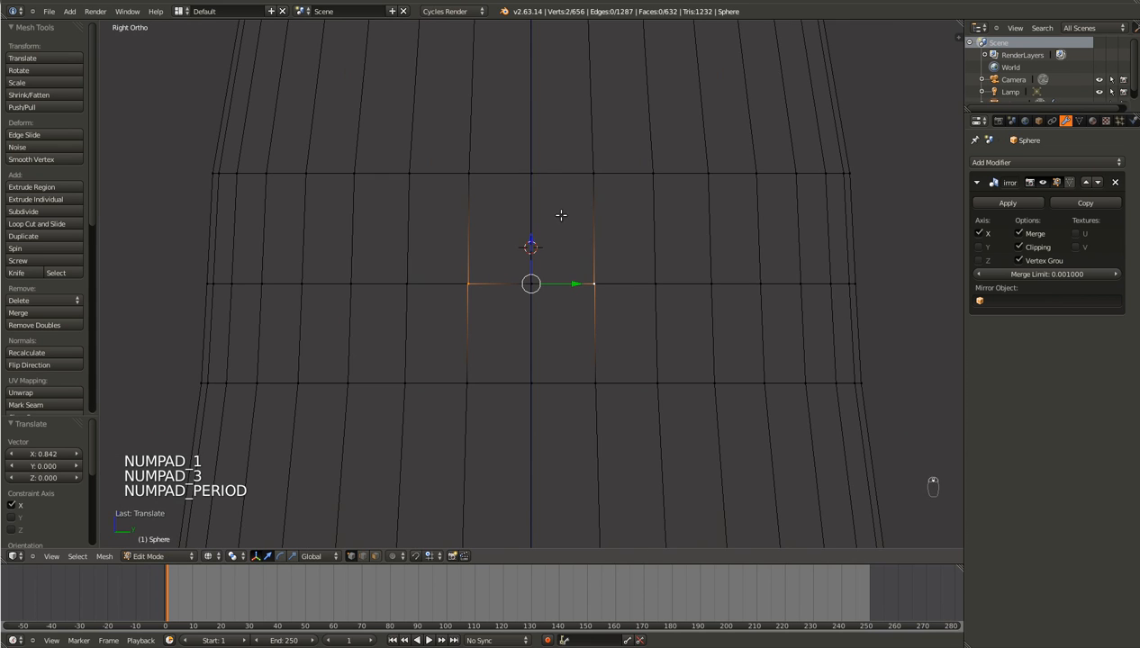
pyautogui.press('x')
pyautogui.press('z')
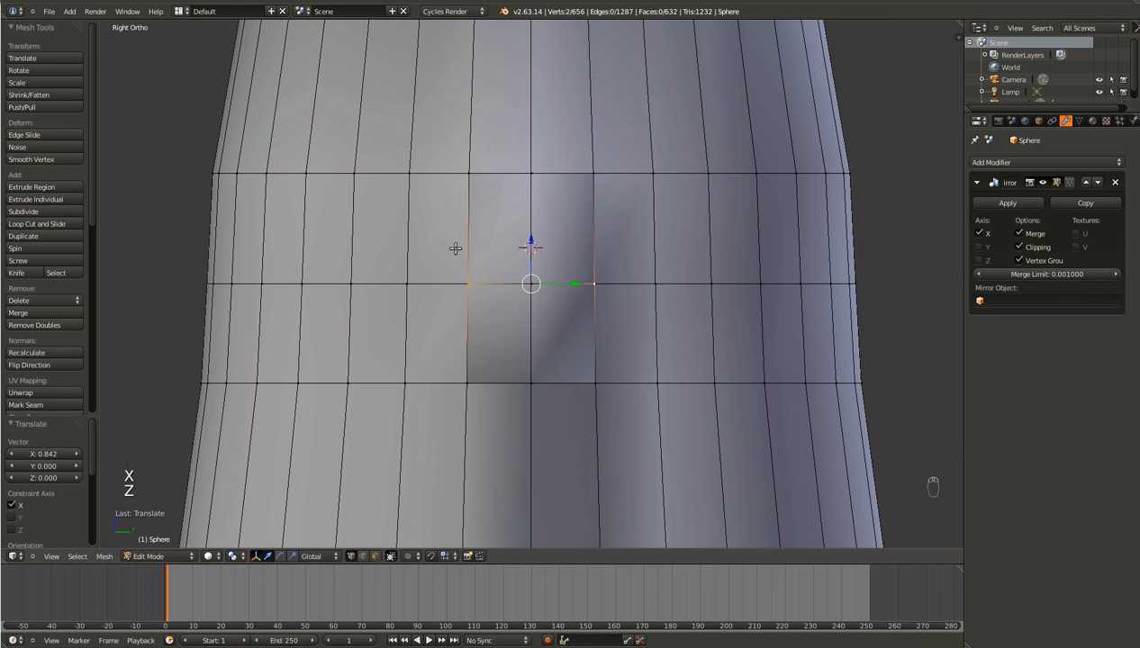
pyautogui.moveTo(513, 254); pyautogui.dragTo(465, 255, button='middle')
pyautogui.rightClick(531, 173)
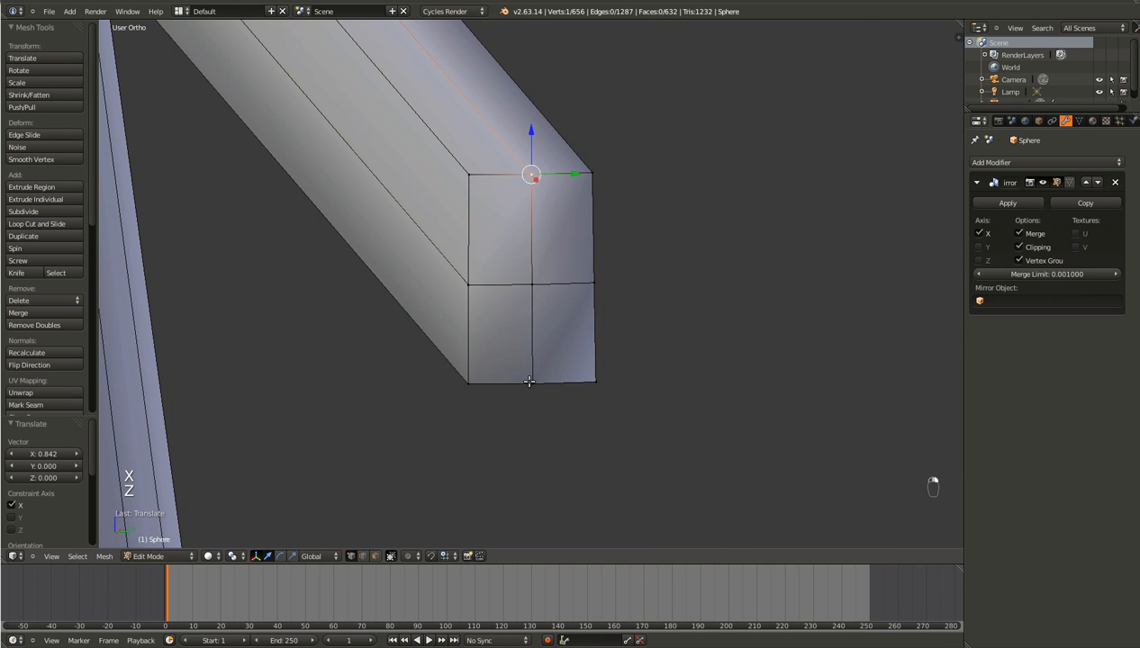
pyautogui.keyDown('shift'); pyautogui.rightClick(467, 297); pyautogui.keyUp('shift')
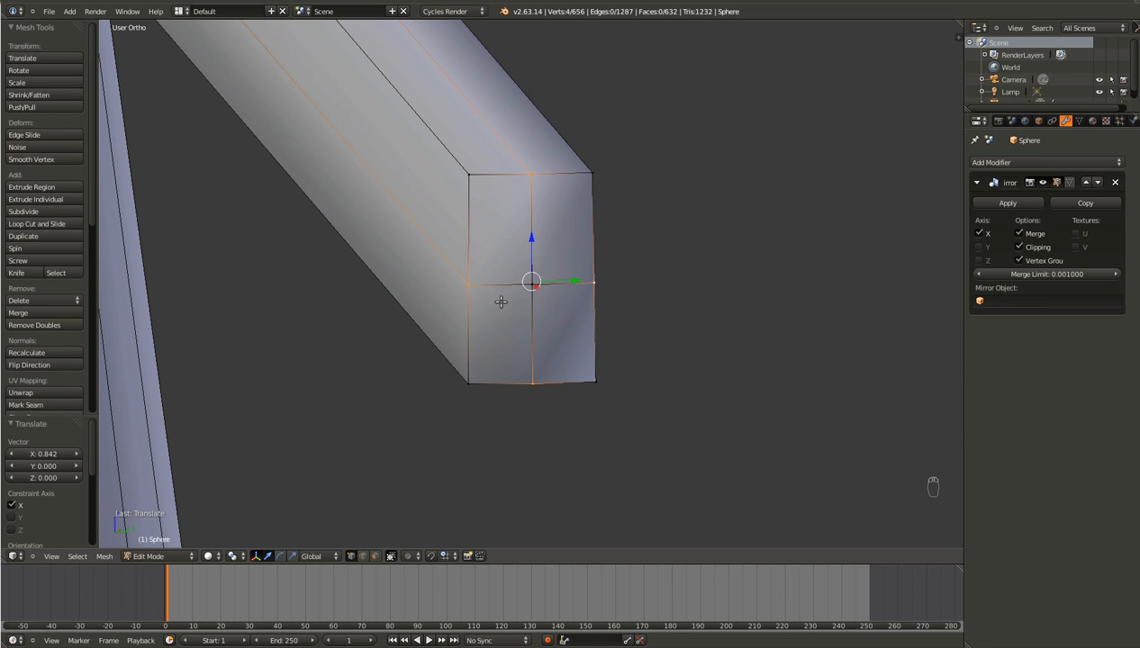
pyautogui.press('s')
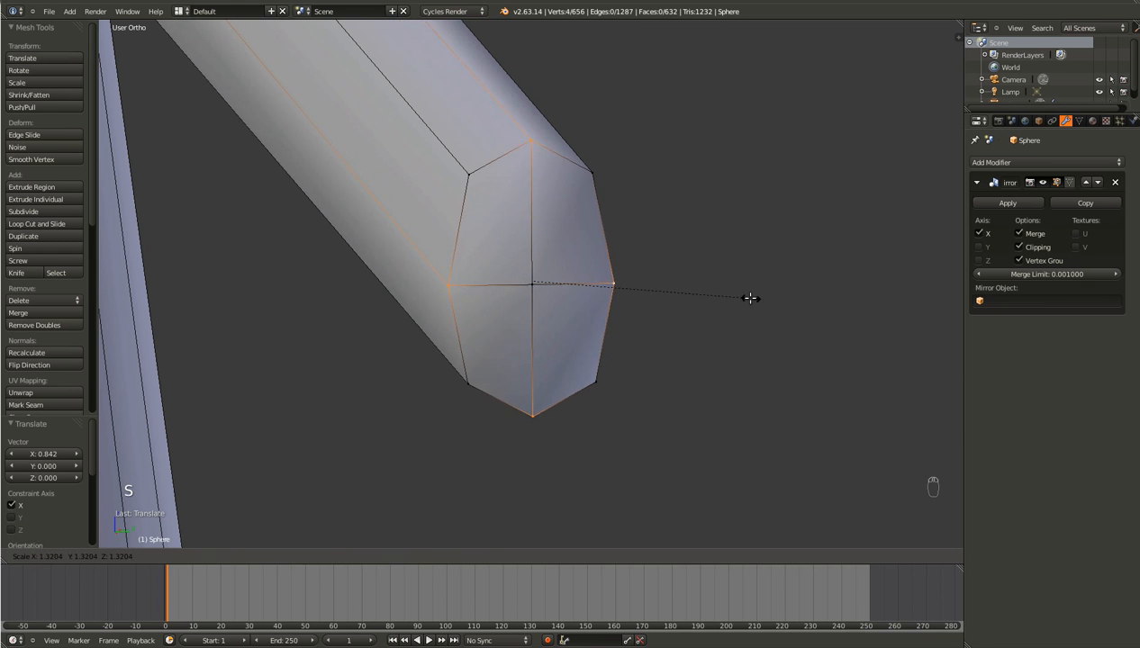
pyautogui.click(754, 297)
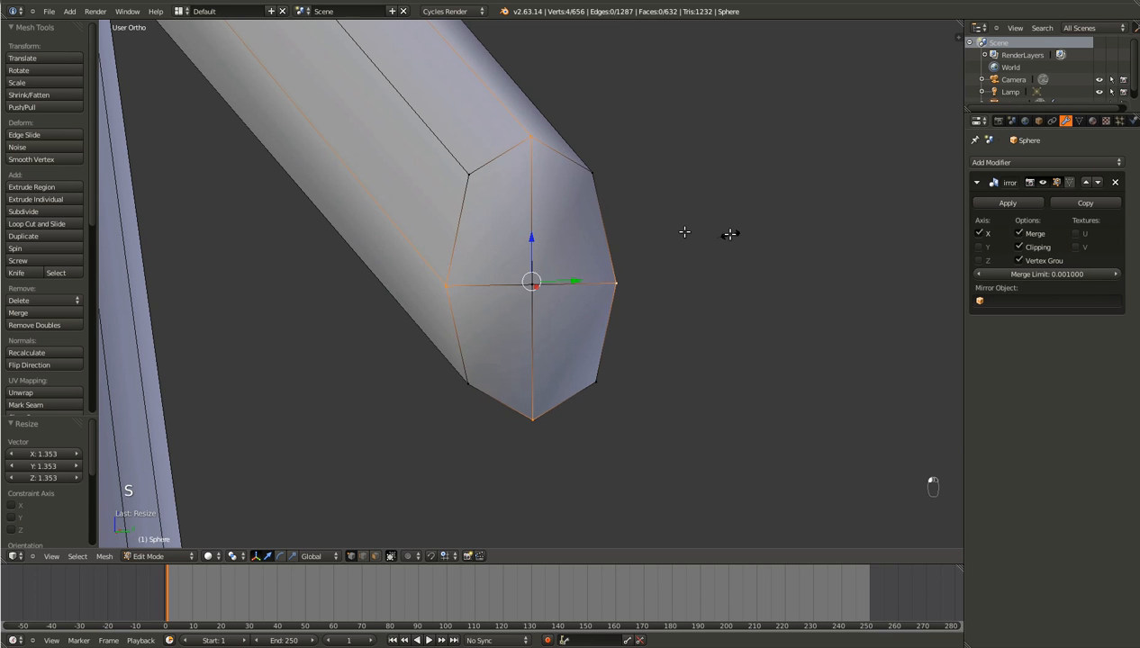
pyautogui.moveTo(722, 234); pyautogui.dragTo(669, 261, button='middle')
pyautogui.press('Tab')
# Step: Select the middle vertices around the arm's base at the neck, scale them outward to round the joint, and save the file
pyautogui.moveTo(530, 291); pyautogui.dragTo(603, 275, button='middle')
pyautogui.keyDown('ctrl'); pyautogui.scroll(5, 602, 275); pyautogui.keyUp('ctrl')
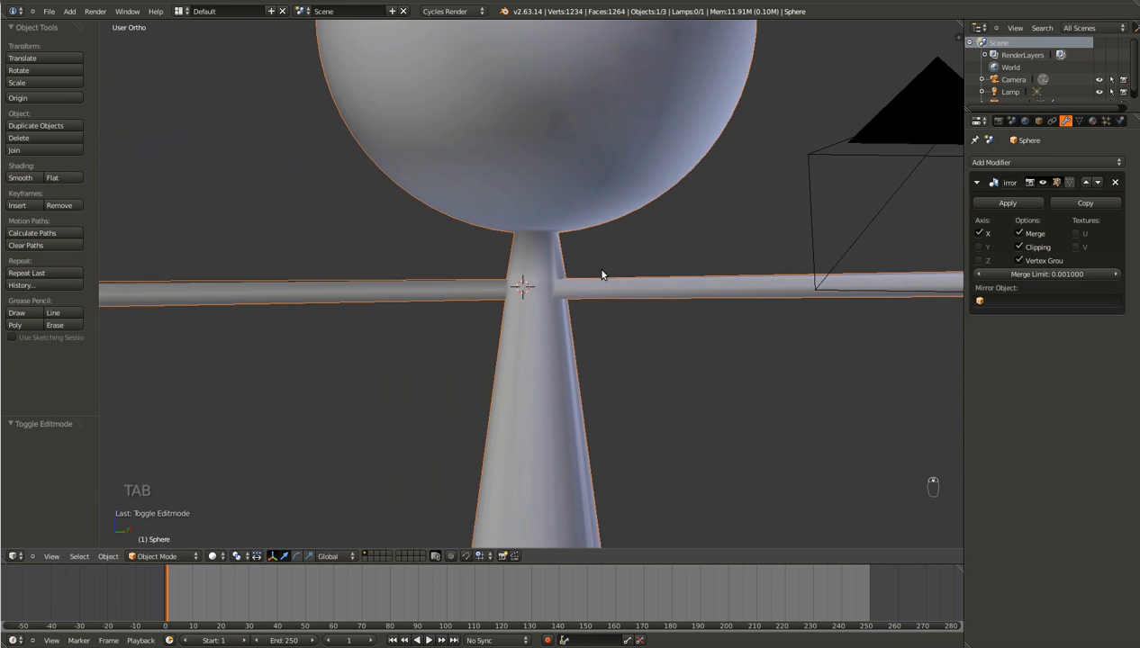
pyautogui.scroll(7, 603, 275)
pyautogui.press('Tab')
pyautogui.moveTo(672, 302)
pyautogui.mouseDown(button='middle')
pyautogui.moveTo(621, 313)
pyautogui.moveTo(677, 308)
pyautogui.moveTo(654, 300)
pyautogui.mouseUp(button='middle')
pyautogui.keyDown('alt'); pyautogui.rightClick(461, 72); pyautogui.keyUp('alt')
pyautogui.press('KP_Decimal')
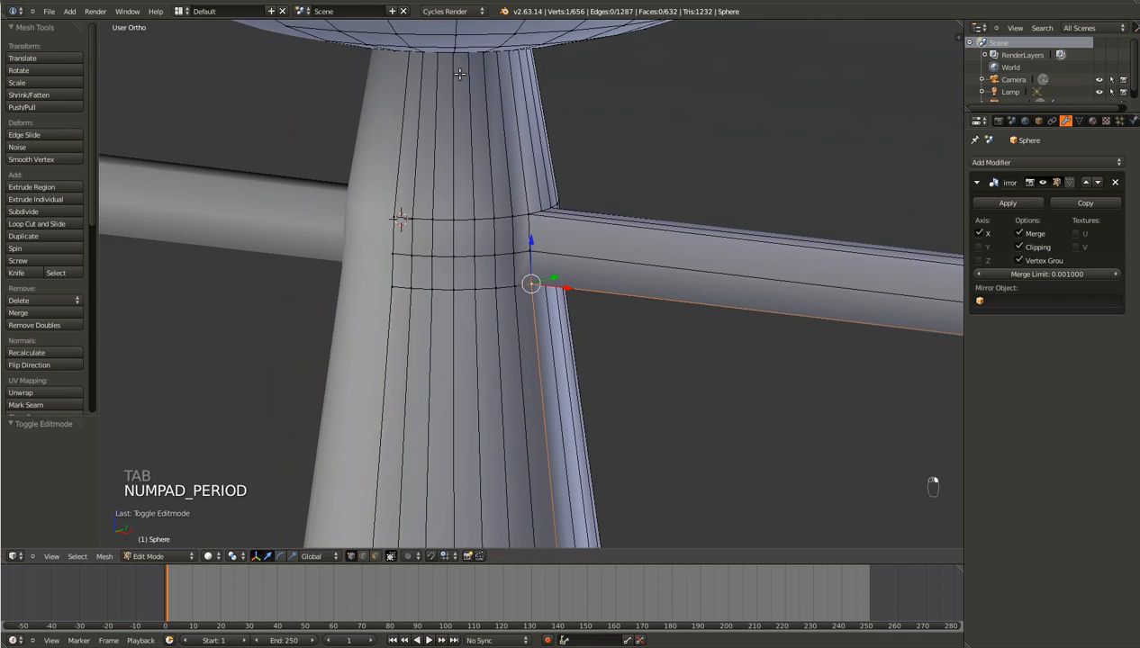
pyautogui.moveTo(522, 217); pyautogui.dragTo(568, 232, button='middle')
pyautogui.keyDown('shift'); pyautogui.rightClick(568, 290); pyautogui.keyUp('shift')
pyautogui.press('s')
pyautogui.click(771, 360)
pyautogui.press('Tab')
pyautogui.scroll(-3, 730, 364)
pyautogui.hotkey('ctrl', 's')
# Step: Adjust the position of the vertex beneath the arm where it joins the body, and save the file
pyautogui.moveTo(731, 362); pyautogui.dragTo(616, 352, button='middle')
pyautogui.scroll(4, 616, 352)
pyautogui.press('Tab')
pyautogui.keyDown('alt'); pyautogui.rightClick(580, 294); pyautogui.keyUp('alt')
pyautogui.press('g')
pyautogui.click(588, 293)
pyautogui.press('Tab')
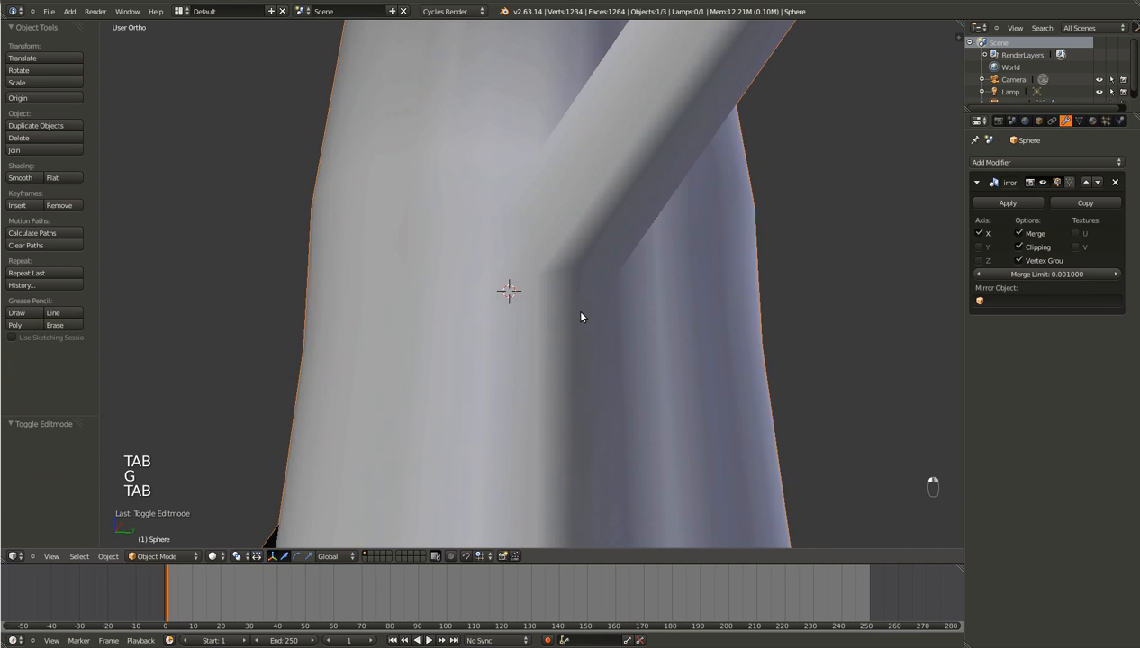
pyautogui.hotkey('ctrl', 's')
# Step: Nudge the same underarm vertex again from a different viewing angle and save the file
pyautogui.moveTo(583, 315); pyautogui.dragTo(625, 319, button='middle')
pyautogui.press('Tab')
pyautogui.press('g')
pyautogui.click(612, 319)
pyautogui.press('Tab')
pyautogui.hotkey('ctrl', 's')
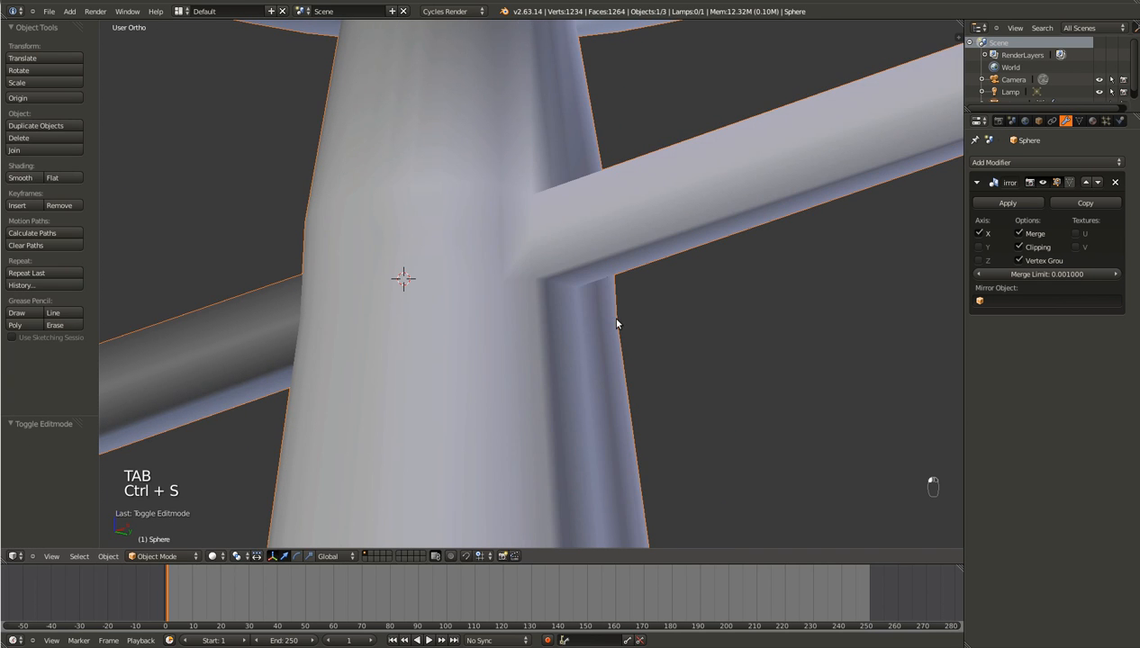
# Step: Add a Catmull-Clark Subdivision Surface modifier to the character and set its view subdivisions to 2
pyautogui.scroll(-6, 616, 325)
pyautogui.moveTo(616, 325); pyautogui.dragTo(631, 360, button='middle')
pyautogui.click(1045, 162)
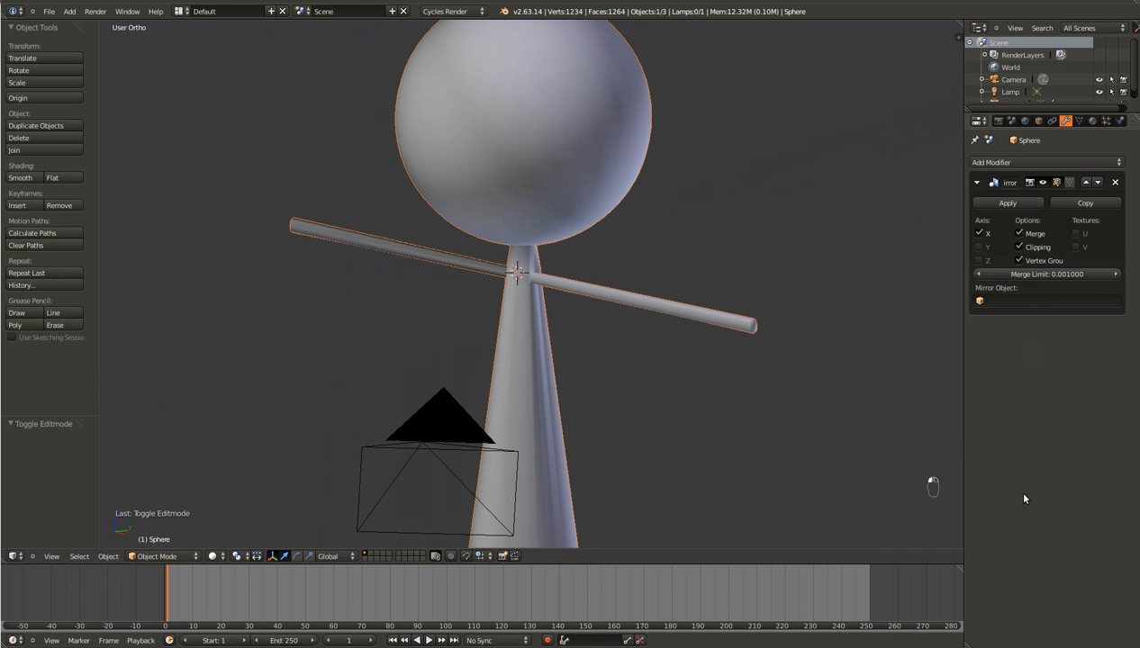
pyautogui.hotkey('ctrl', '1')
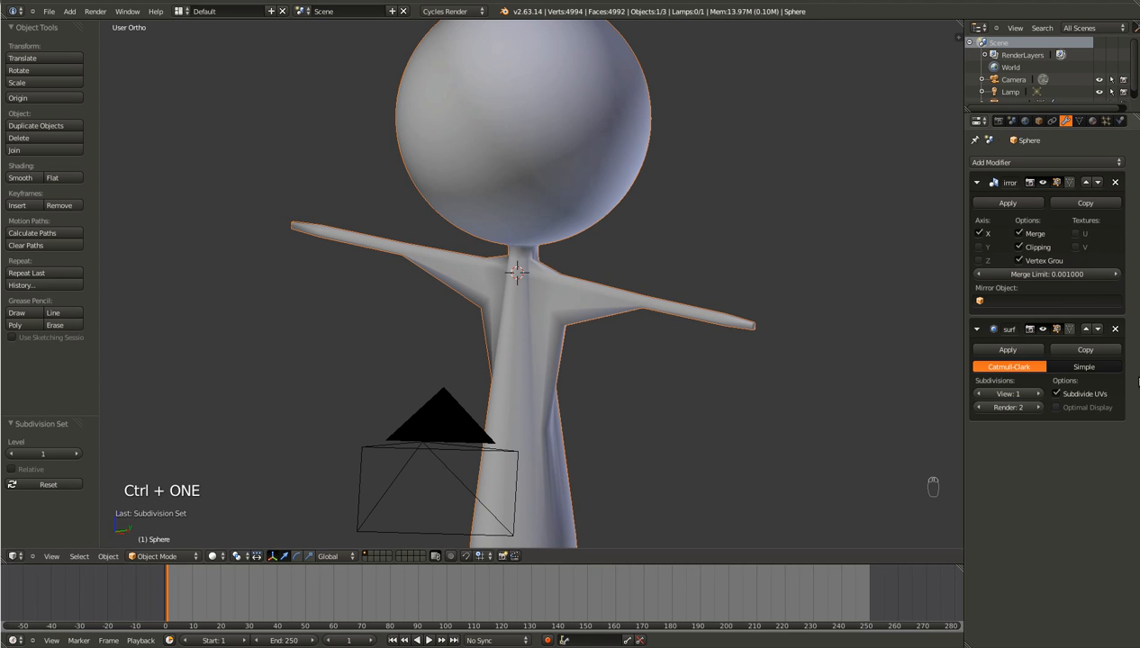
pyautogui.click(1038, 396)
# Step: Add a loop cut around the arm and slide it in close to the neck
pyautogui.press('Tab')
pyautogui.hotkey('ctrl', 'r')
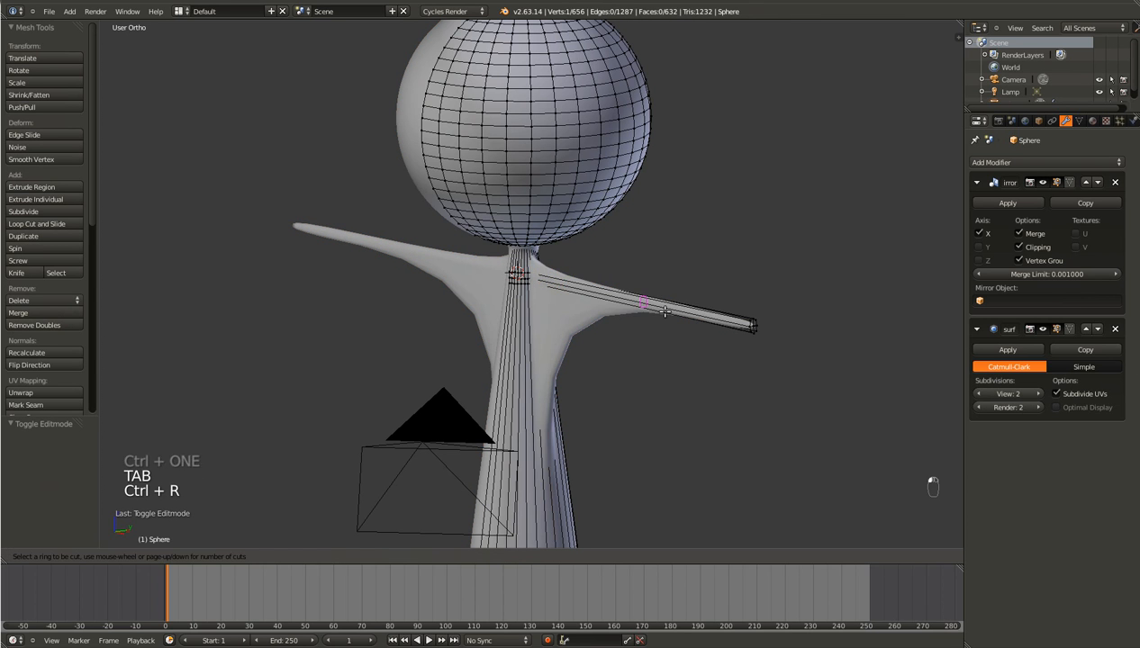
pyautogui.click(631, 306)
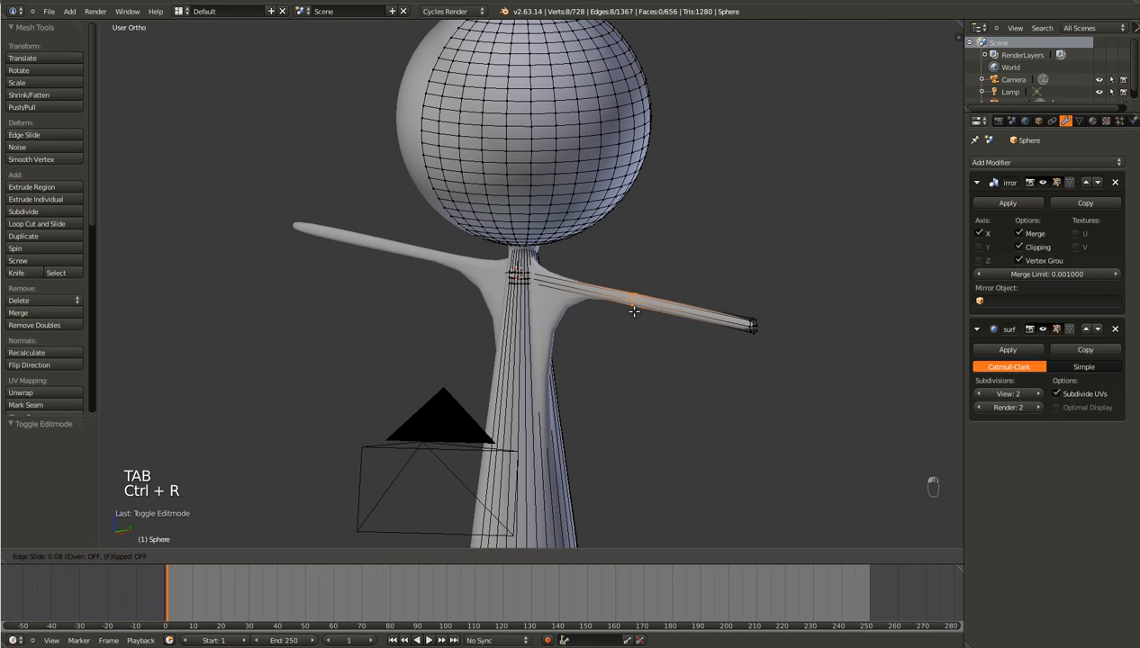
pyautogui.click(550, 301)
# Step: Add a loop cut around the body, slide it up to just below the arm, and save the file
pyautogui.hotkey('ctrl', 'r')
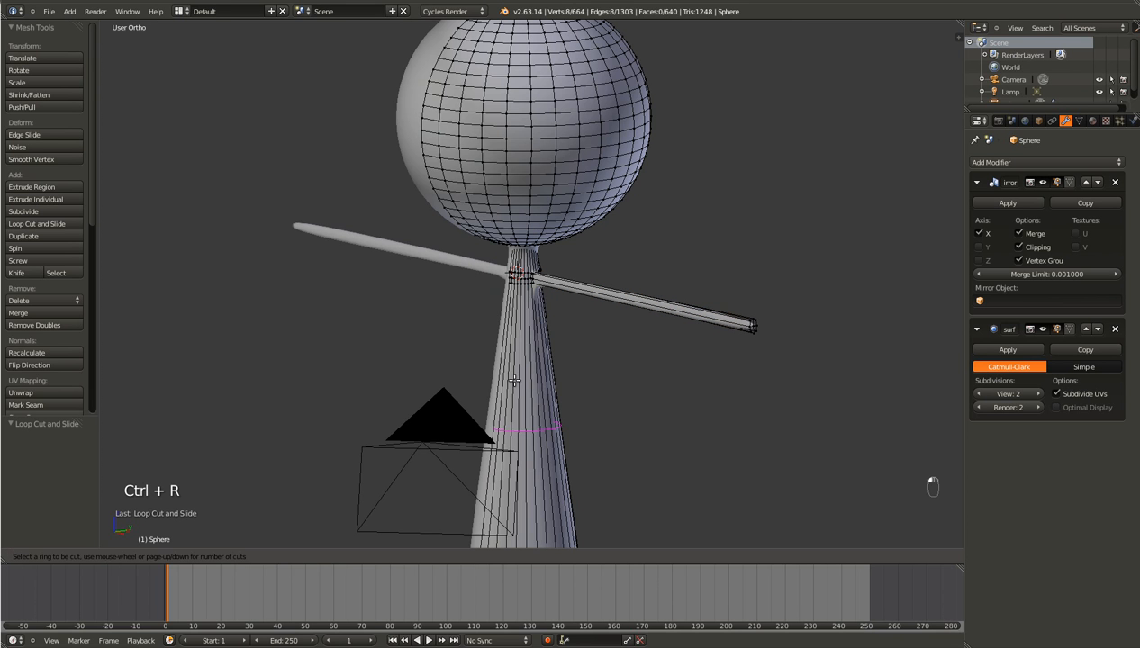
pyautogui.click(510, 374)
pyautogui.click(531, 293)
pyautogui.press('Tab')
pyautogui.hotkey('ctrl', 's')
pyautogui.click(561, 377)
# Step: Move the vertex below the arm on the body's new loop by 0.01449 along X and save the file
pyautogui.moveTo(533, 380); pyautogui.dragTo(514, 381, button='middle')
pyautogui.scroll(7, 520, 386)
pyautogui.press('Tab')
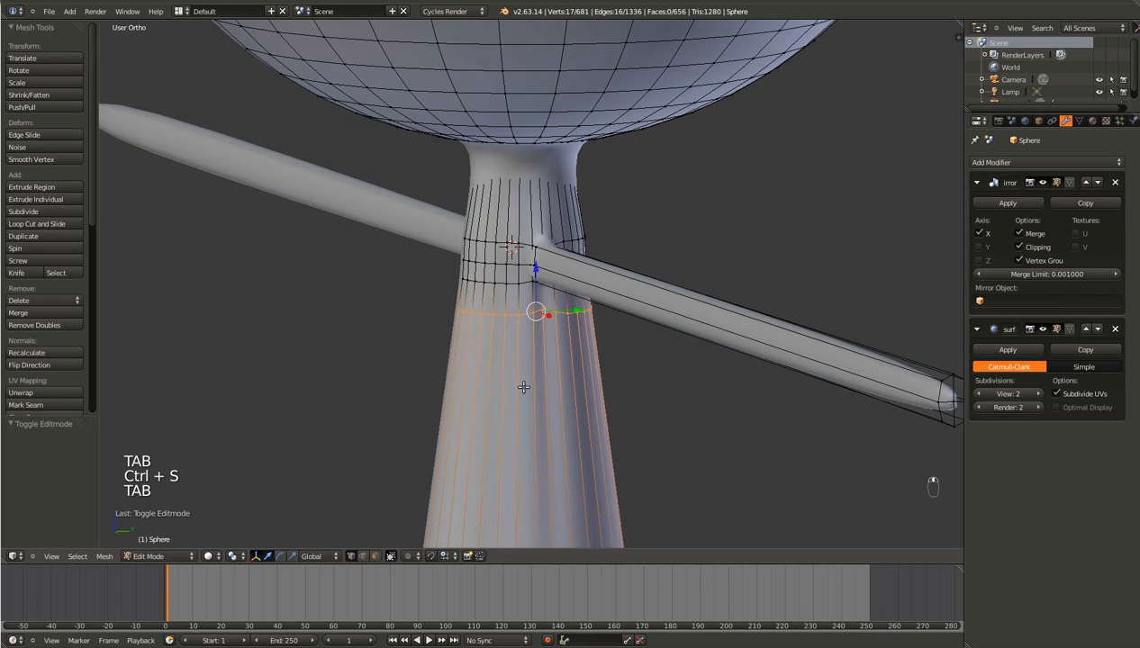
pyautogui.rightClick(541, 308)
pyautogui.press('g')
pyautogui.press('x')
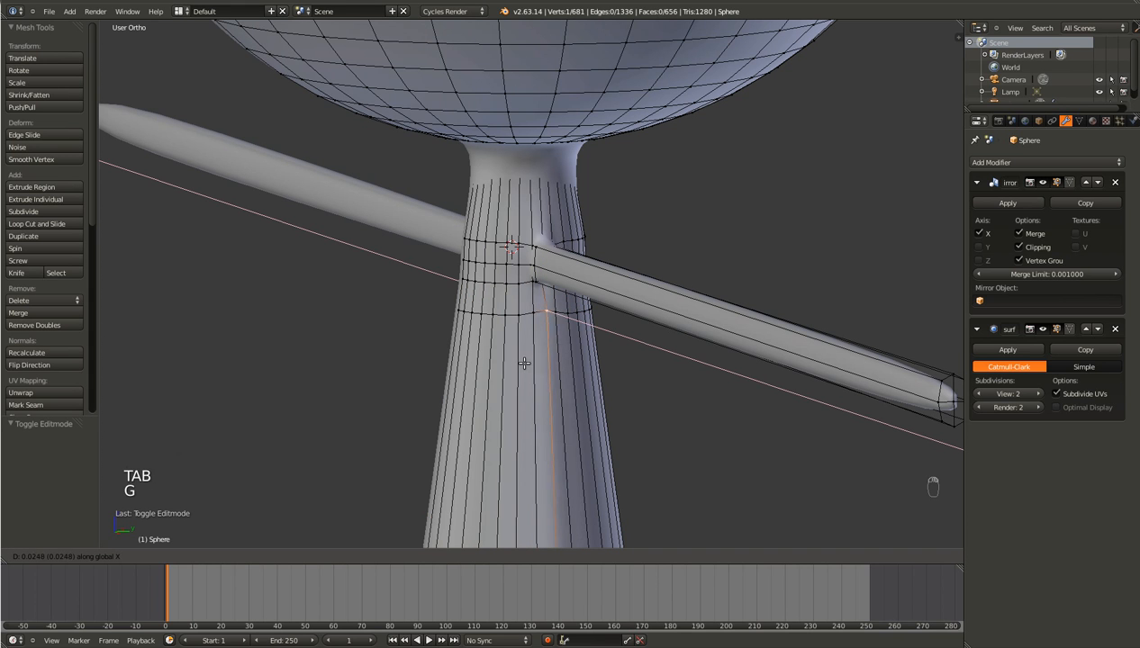
pyautogui.click(521, 364)
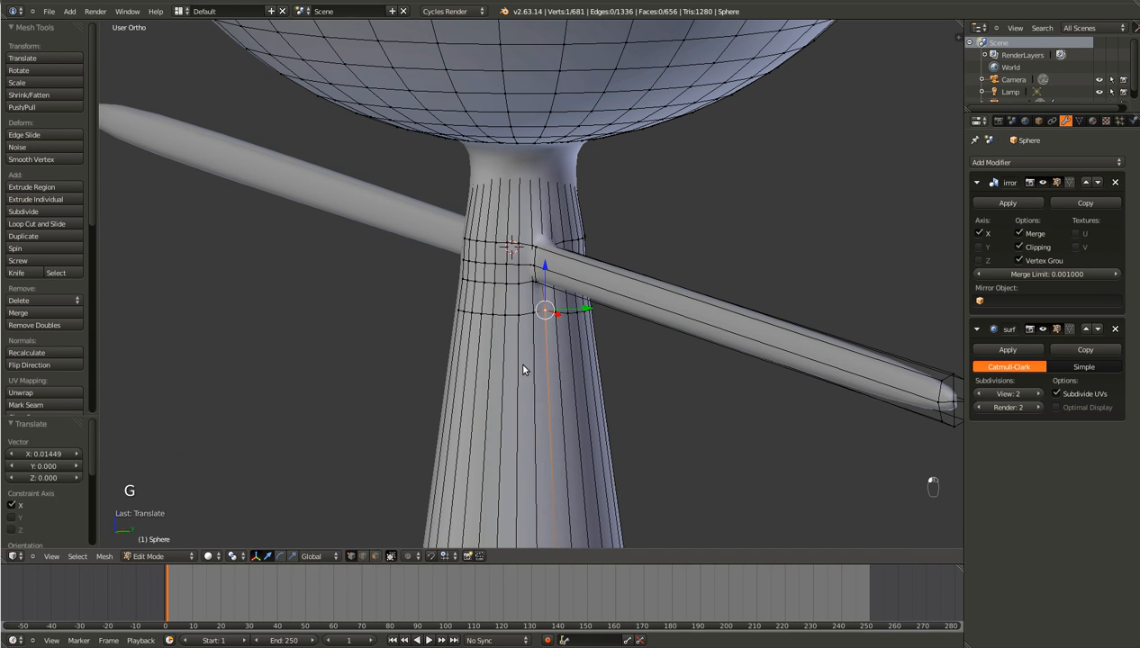
pyautogui.press('Tab')
pyautogui.hotkey('ctrl', 's')
pyautogui.click(520, 356)
# Step: Add a centred loop cut halfway along the arm from the front view
pyautogui.moveTo(512, 355); pyautogui.dragTo(659, 350, button='middle')
pyautogui.scroll(-5, 658, 349)
pyautogui.moveTo(590, 351); pyautogui.dragTo(613, 386, button='middle')
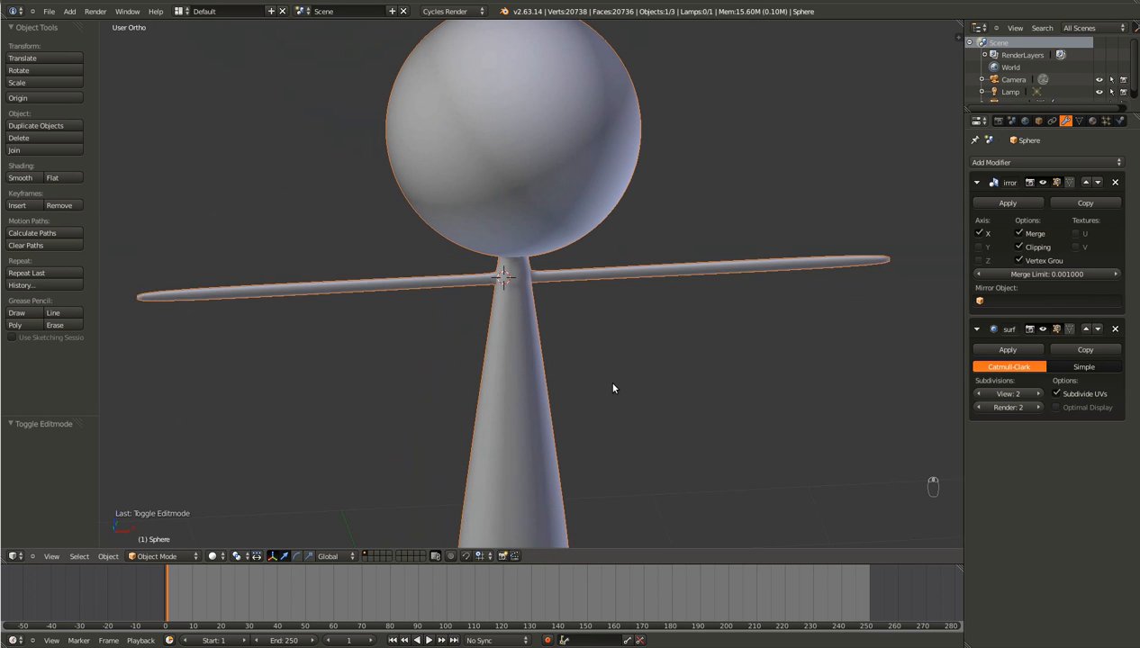
pyautogui.press('KP_1')
pyautogui.press('Tab')
pyautogui.keyDown('ctrl'); pyautogui.scroll(-3, 614, 383); pyautogui.keyUp('ctrl')
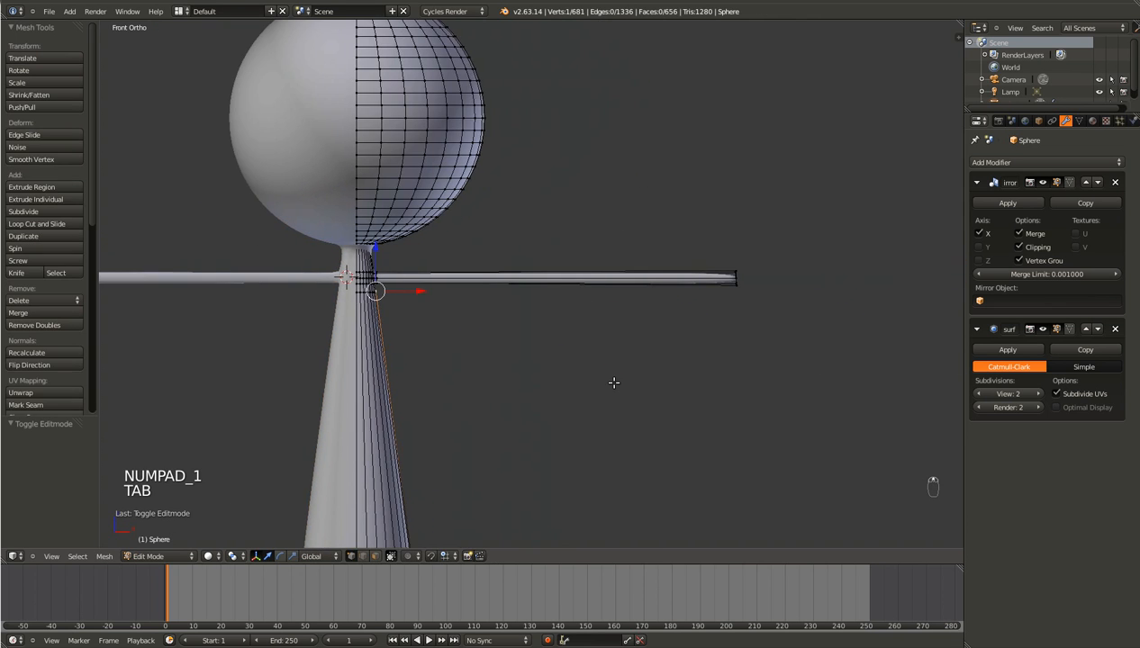
pyautogui.scroll(-6, 550, 316)
pyautogui.scroll(4, 549, 316)
pyautogui.hotkey('ctrl', 'r')
pyautogui.click(538, 277)
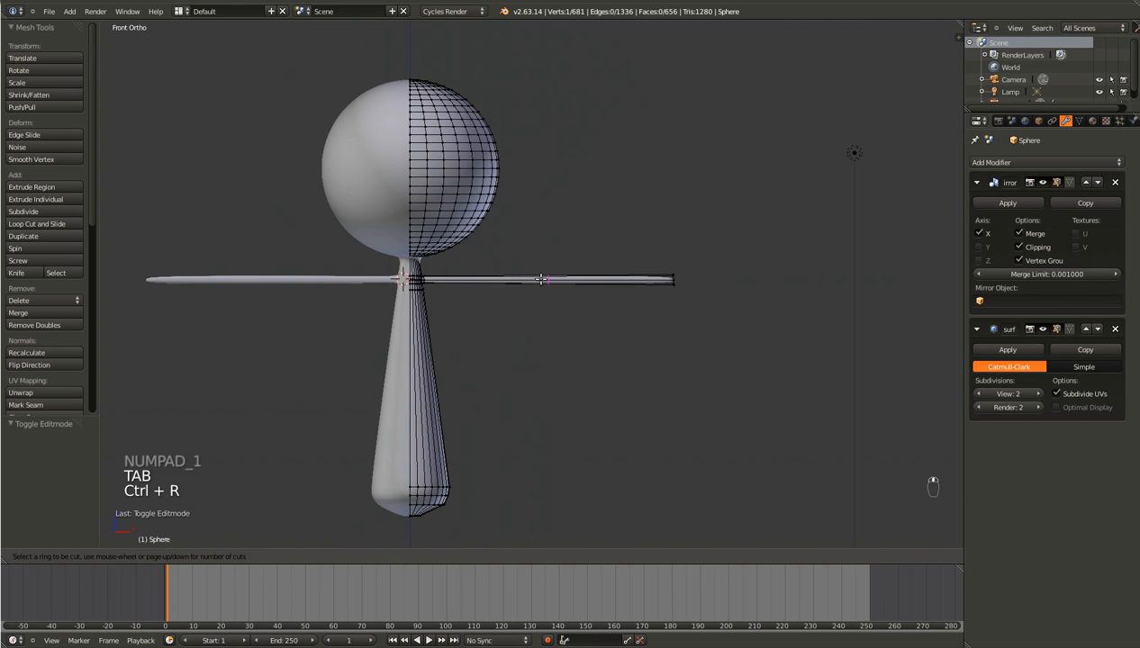
pyautogui.rightClick(585, 305)
# Step: Select the four faces capping the arm's end and delete them to leave it open
pyautogui.keyDown('ctrl'); pyautogui.scroll(-1, 586, 306); pyautogui.keyUp('ctrl')
pyautogui.scroll(3, 590, 307)
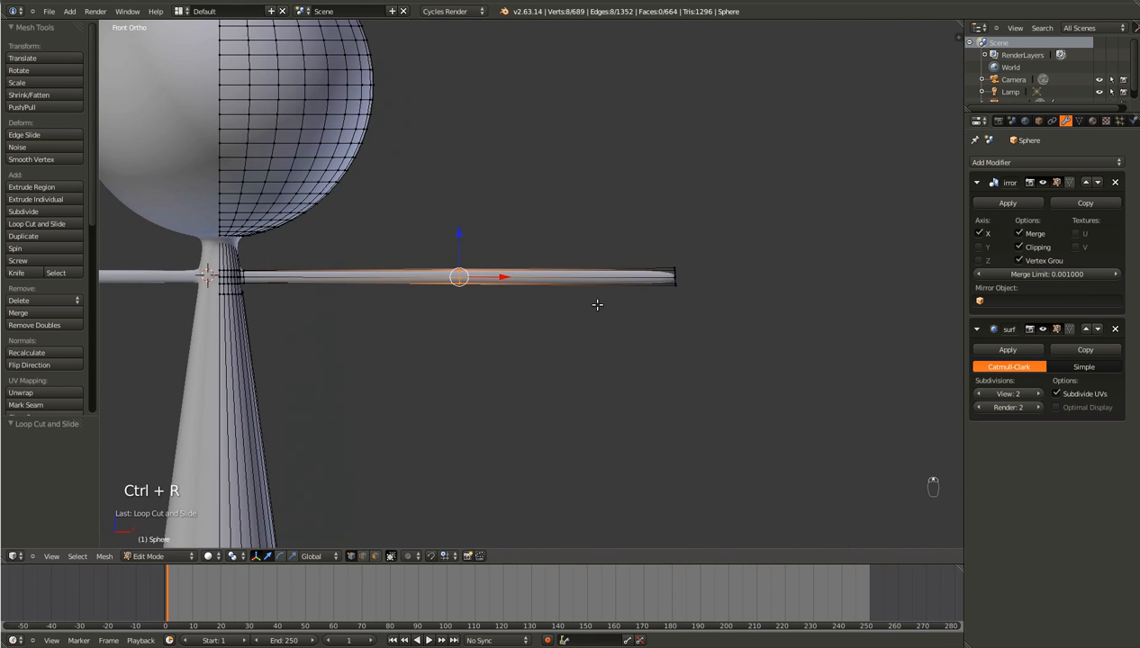
pyautogui.keyDown('ctrl'); pyautogui.scroll(-3, 597, 305); pyautogui.keyUp('ctrl')
pyautogui.moveTo(590, 280); pyautogui.dragTo(499, 308, button='middle')
pyautogui.scroll(5, 499, 308)
pyautogui.hotkey('ctrl', 'Tab')
pyautogui.press('f')
pyautogui.keyDown('shift'); pyautogui.rightClick(487, 213); pyautogui.keyUp('shift')
pyautogui.press('Delete')
pyautogui.click(486, 211)
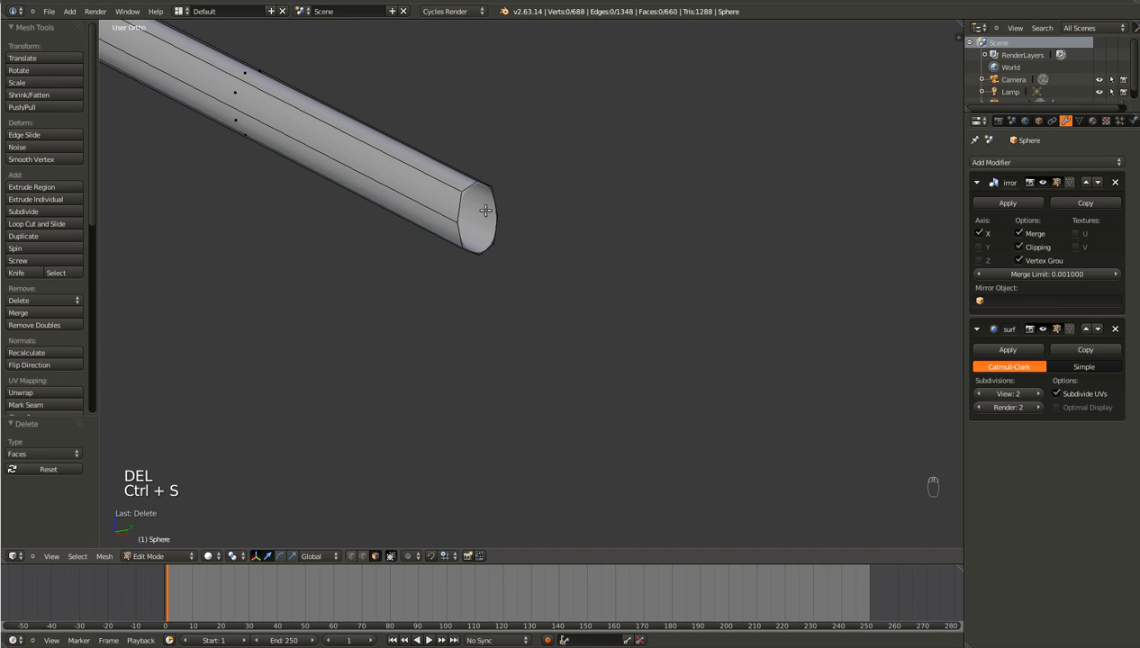
# Step: Box-select the arm's open end vertices in wireframe top view, flatten them to 0 along X, and save the file
pyautogui.press('KP_7')
pyautogui.press('Tab')
pyautogui.press('Tab')
pyautogui.hotkey('ctrl', 'Tab')
pyautogui.hotkey('ctrl', 'Tab')
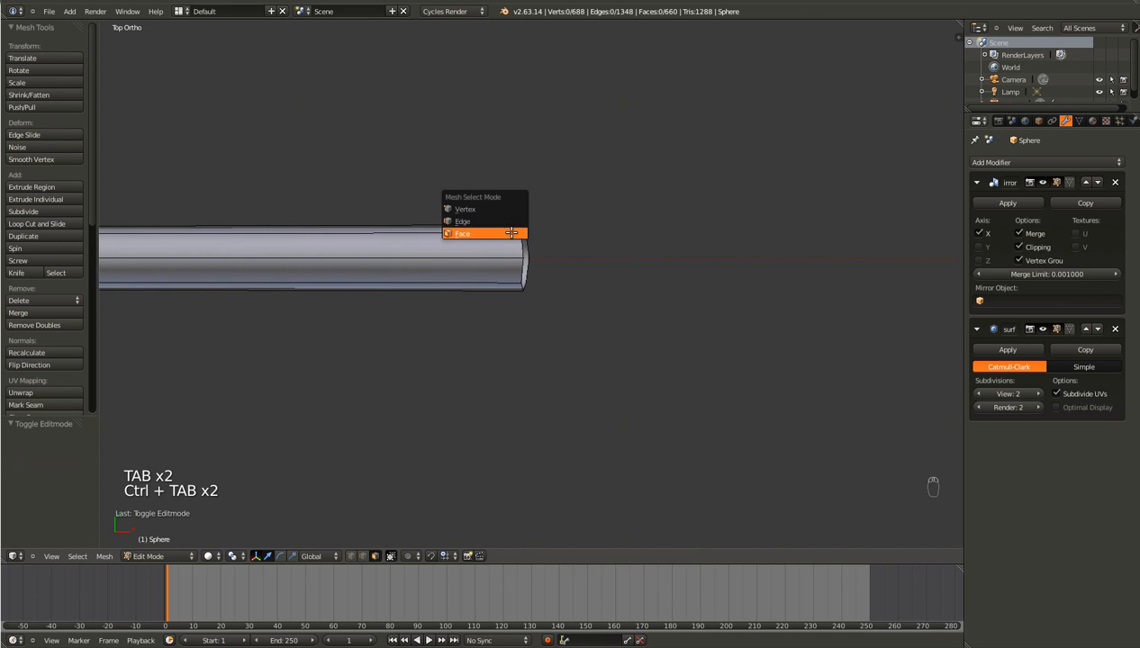
pyautogui.press('z')
pyautogui.press('a')
pyautogui.press('b')
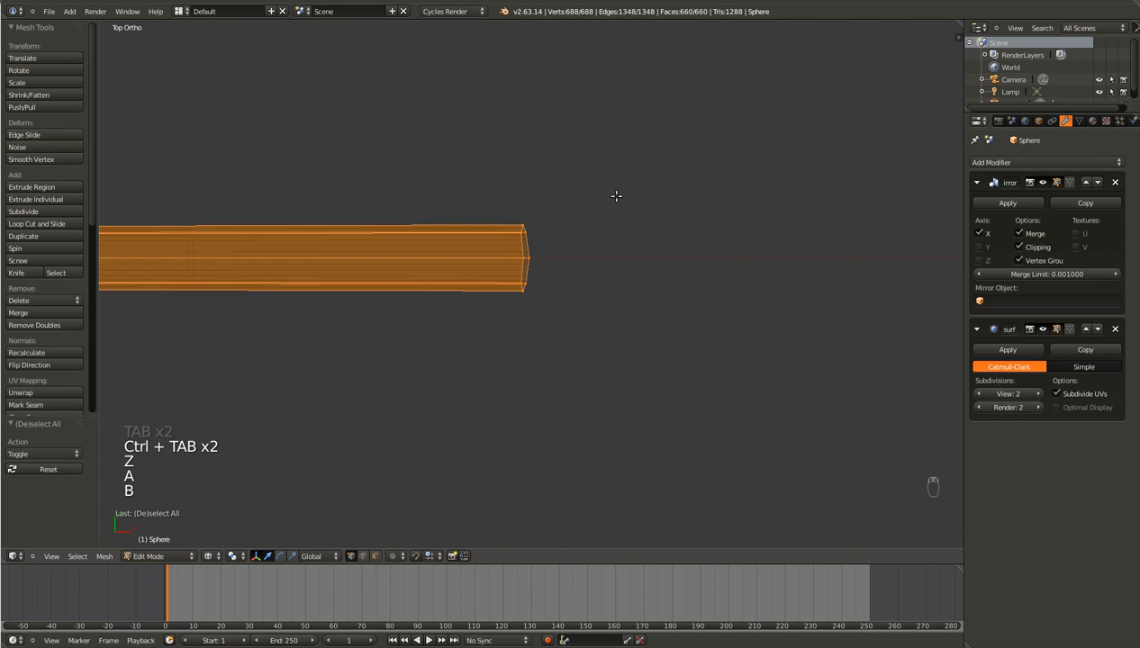
pyautogui.press('a')
pyautogui.press('b')
pyautogui.moveTo(605, 188); pyautogui.dragTo(433, 348)
pyautogui.press('s')
pyautogui.press('x')
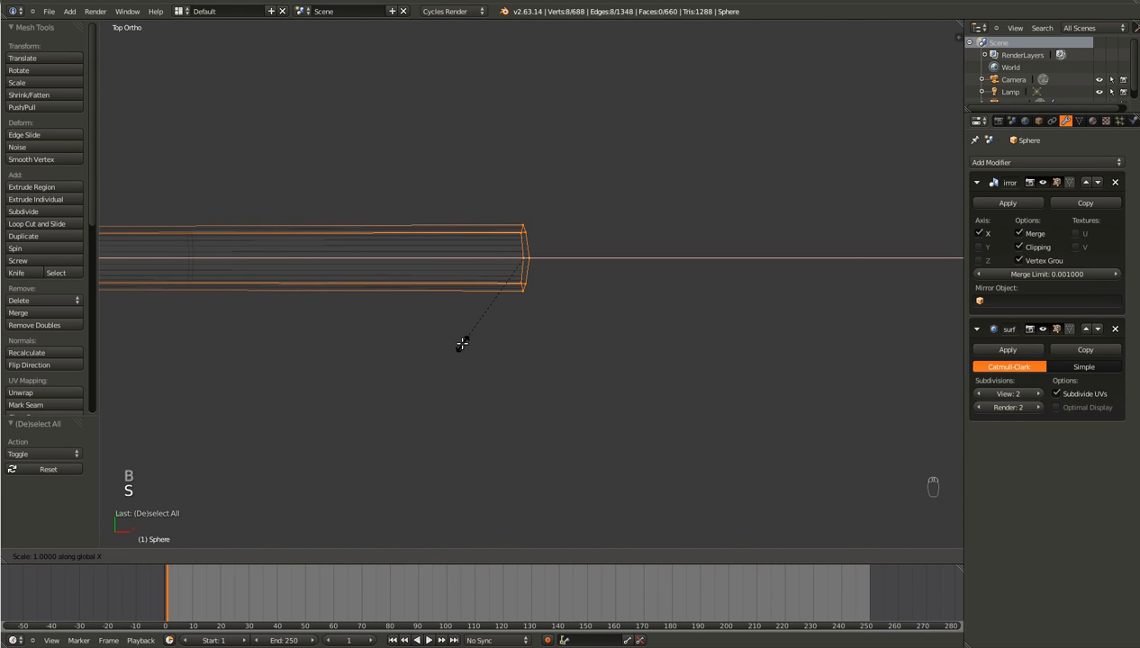
pyautogui.press('Return')
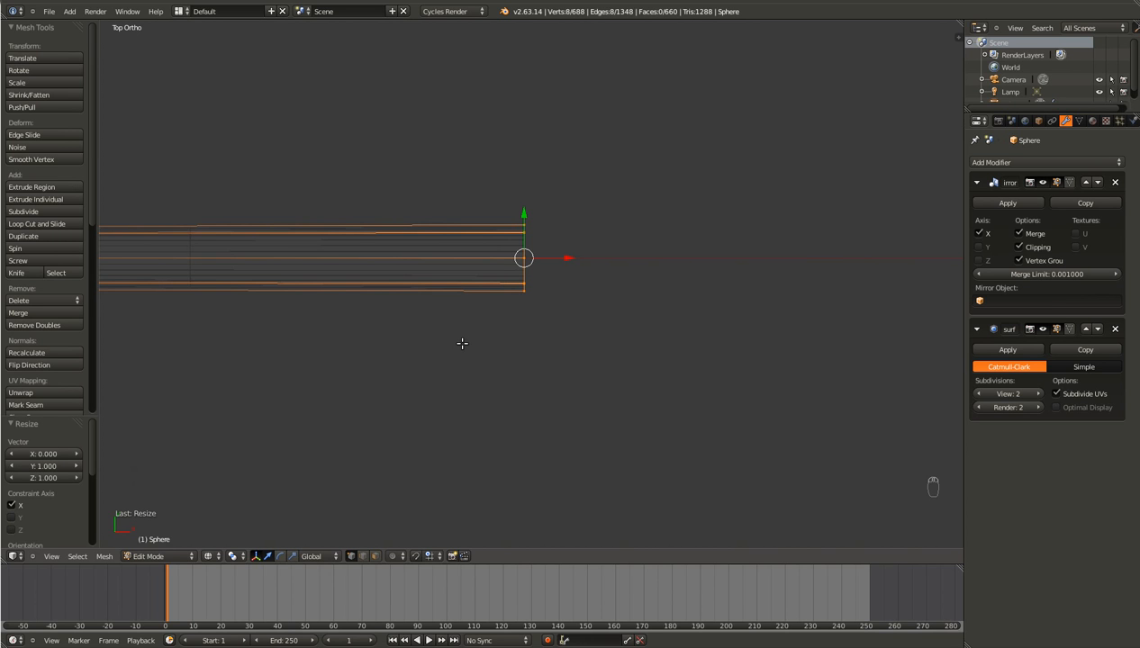
pyautogui.hotkey('ctrl', 's')
# Step: Snap the 3D cursor to the selected loop at the arm's open end
pyautogui.press('Tab')
pyautogui.press('Tab')
pyautogui.hotkey('shift', 's')
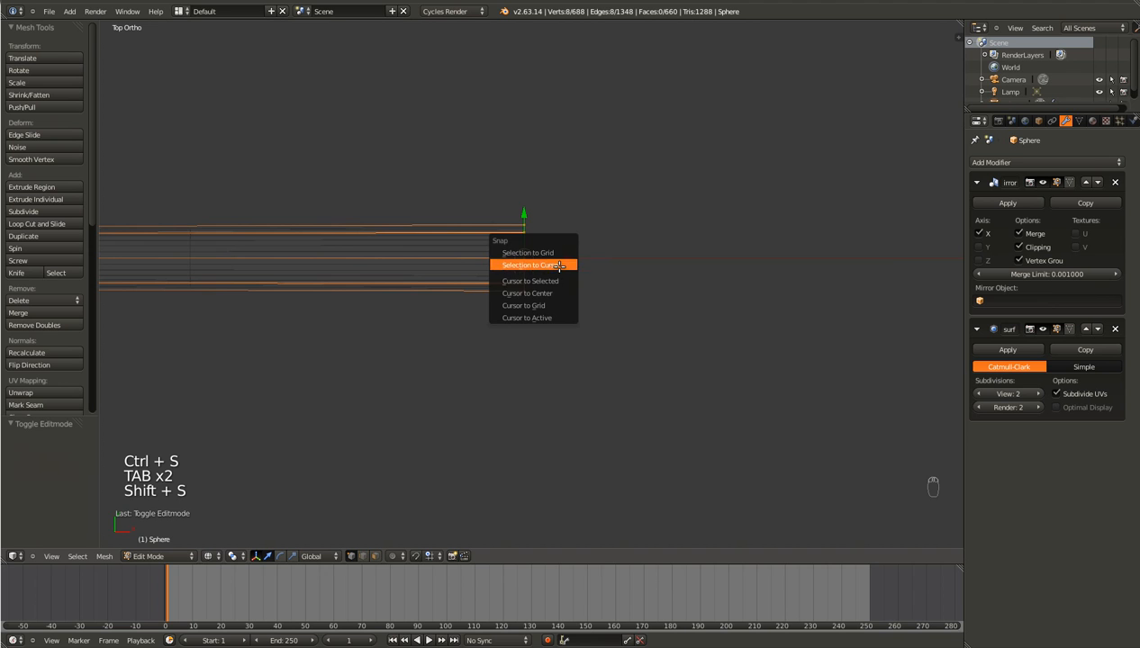
pyautogui.click(567, 281)
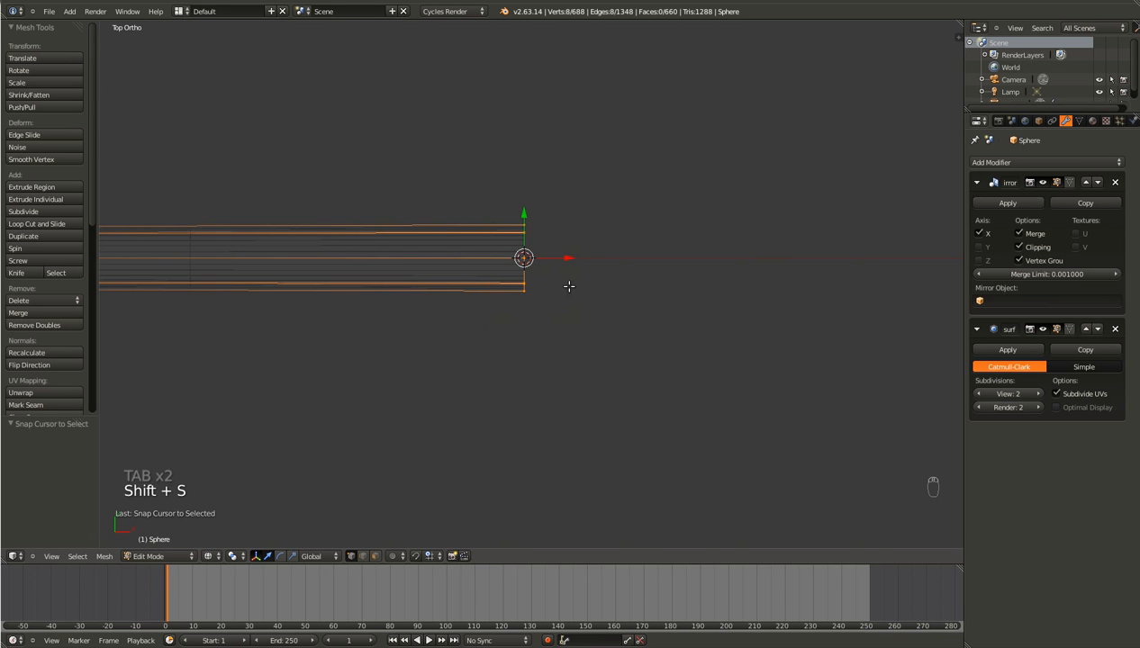
# Step: Turn the top view so the arm points upward, deselect everything, and add a cube at the arm's end
pyautogui.press('KP_4')
pyautogui.press('KP_4')
pyautogui.press('KP_4')
pyautogui.press('KP_4')
pyautogui.press('KP_4')
pyautogui.press('KP_4')
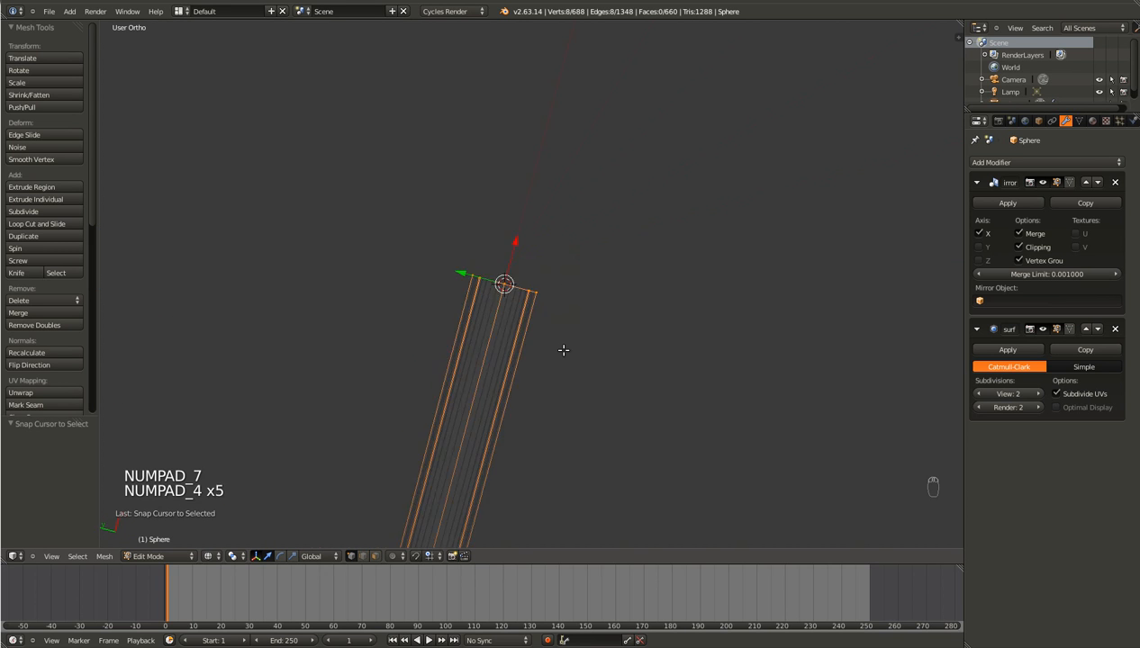
pyautogui.press('a')
pyautogui.press('a')
pyautogui.press('a')
pyautogui.press('a')
pyautogui.press('a')
pyautogui.press('a')
pyautogui.press('a')
pyautogui.hotkey('shift', 'a')
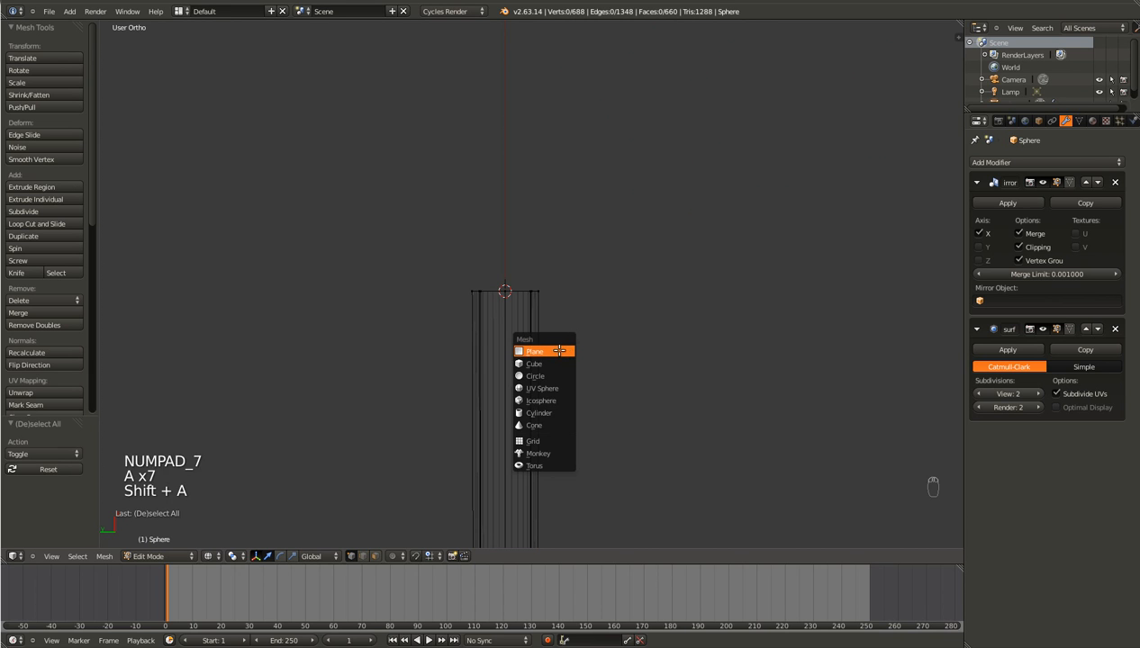
pyautogui.click(554, 365)
# Step: Scale the cube at the arm's end down to 0.09007 and back up by 1.177 to size it as a hand
pyautogui.scroll(-5, 623, 383)
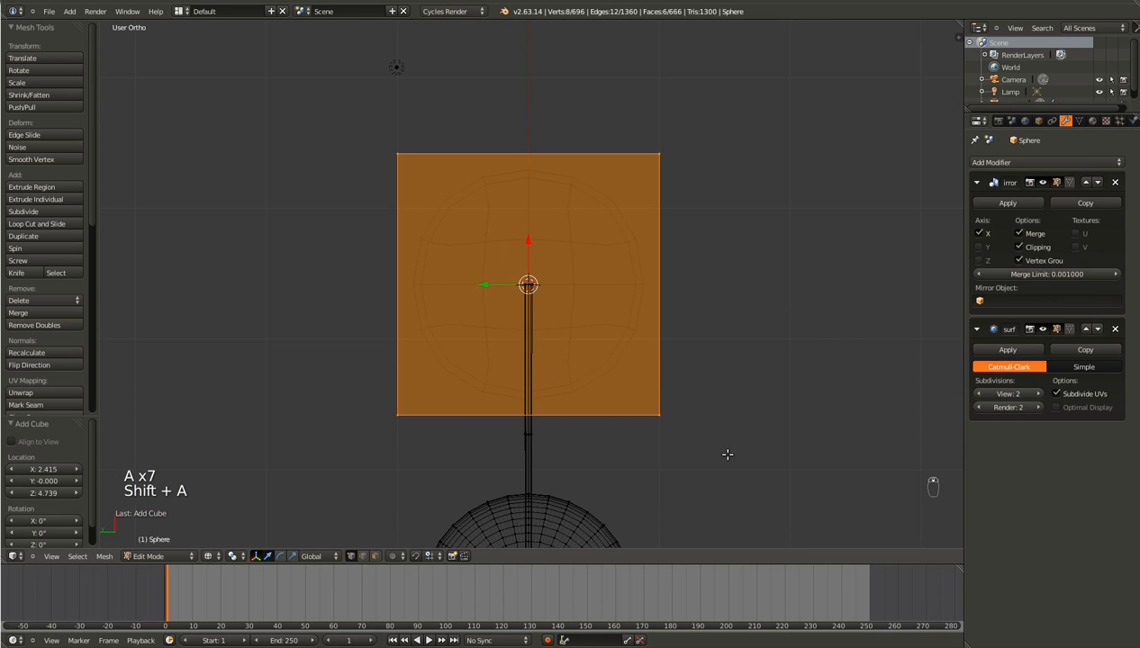
pyautogui.press('s')
pyautogui.click(552, 298)
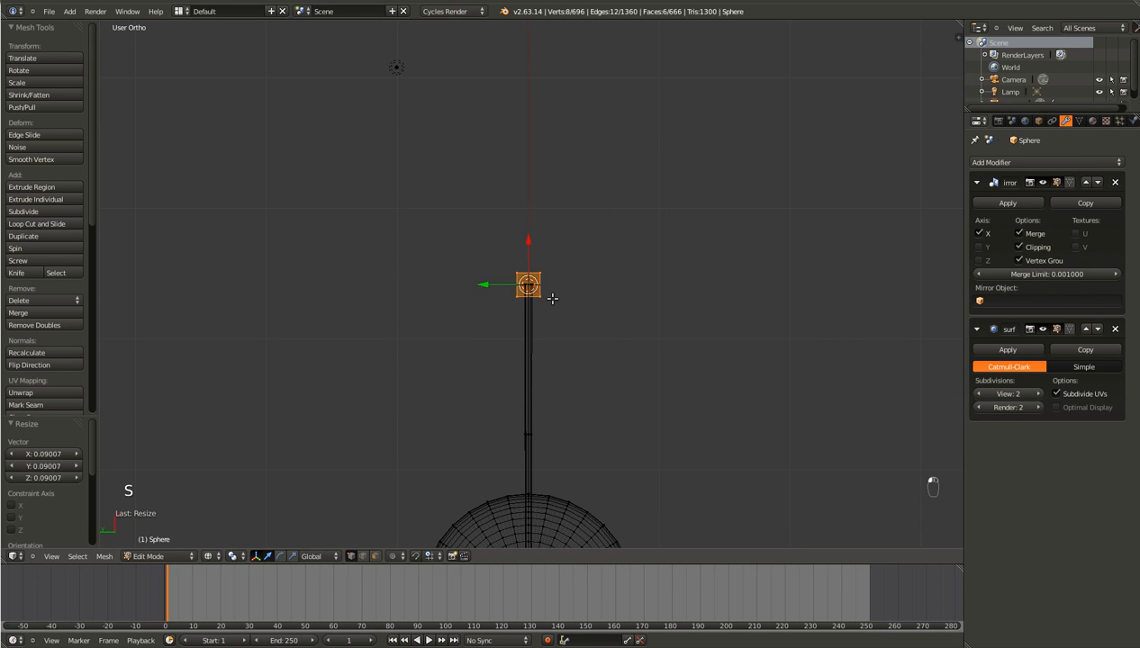
pyautogui.press('KP_Decimal')
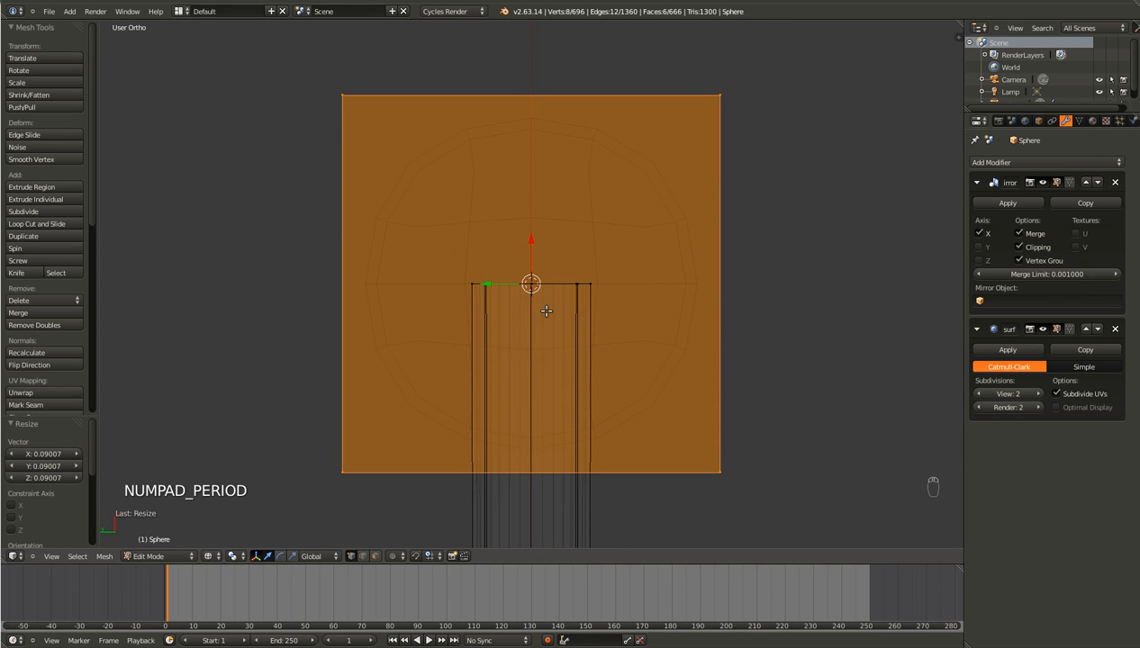
pyautogui.press('s')
pyautogui.click(719, 407)
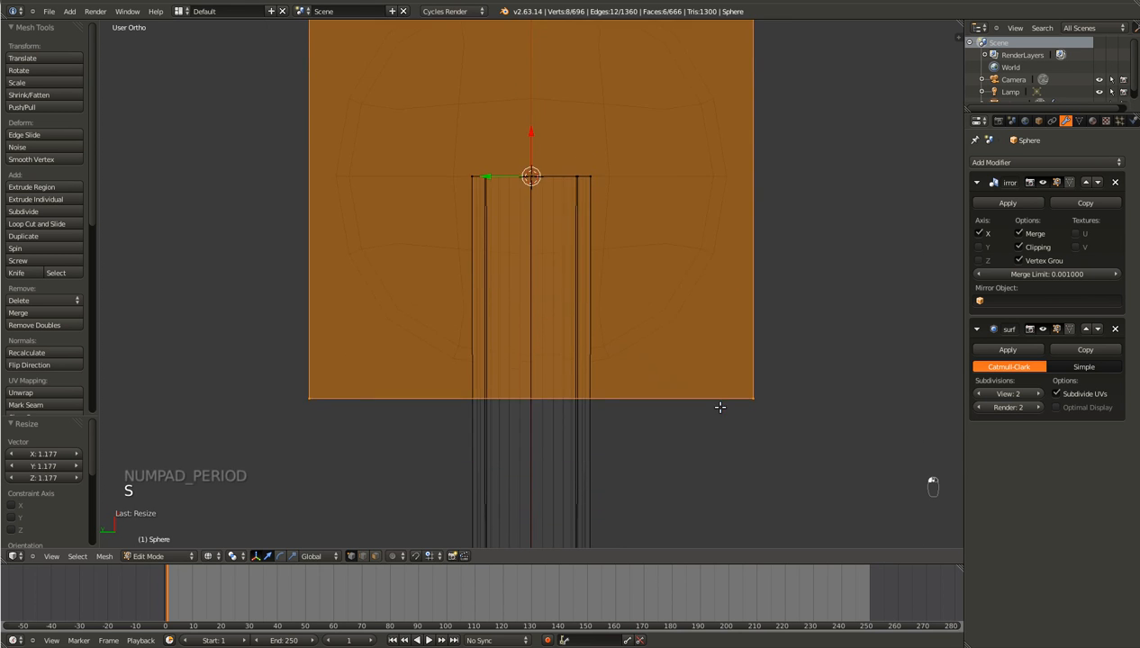
# Step: Widen the far end of the hand cube by scaling its end vertices by 1.489 along Y
pyautogui.press('a')
pyautogui.scroll(-5, 792, 158)
pyautogui.press('b')
pyautogui.moveTo(776, 148); pyautogui.dragTo(316, 237)
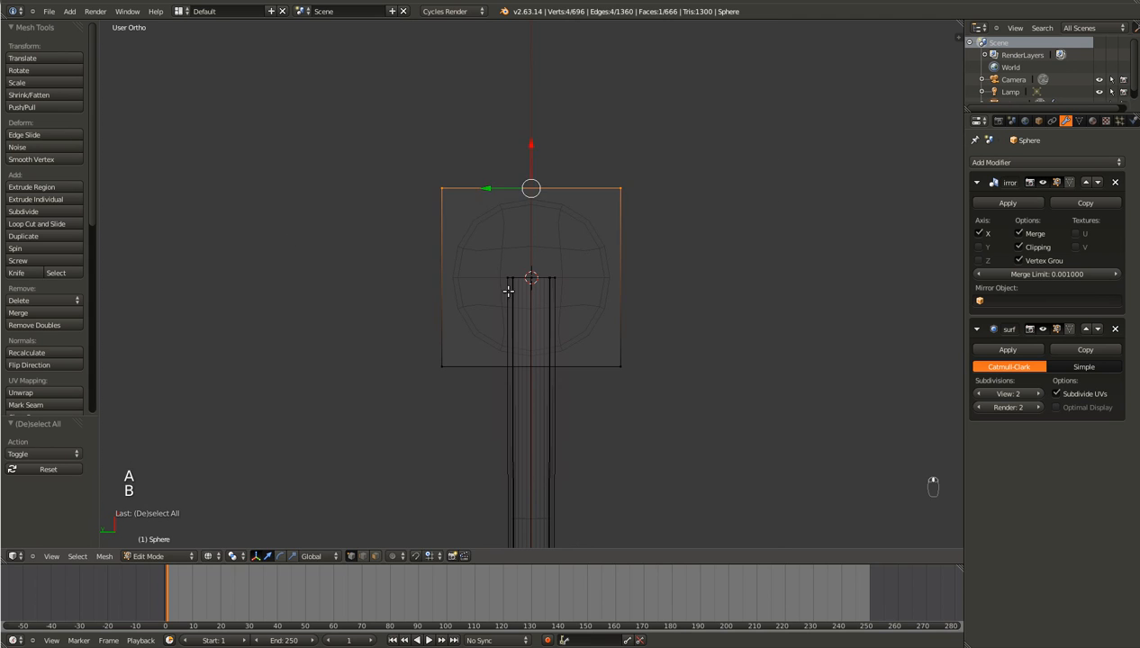
pyautogui.press('s')
pyautogui.press('x')
pyautogui.press('y')
pyautogui.click(700, 389)
pyautogui.keyDown('shift'); pyautogui.scroll(4, 662, 345); pyautogui.keyUp('shift')
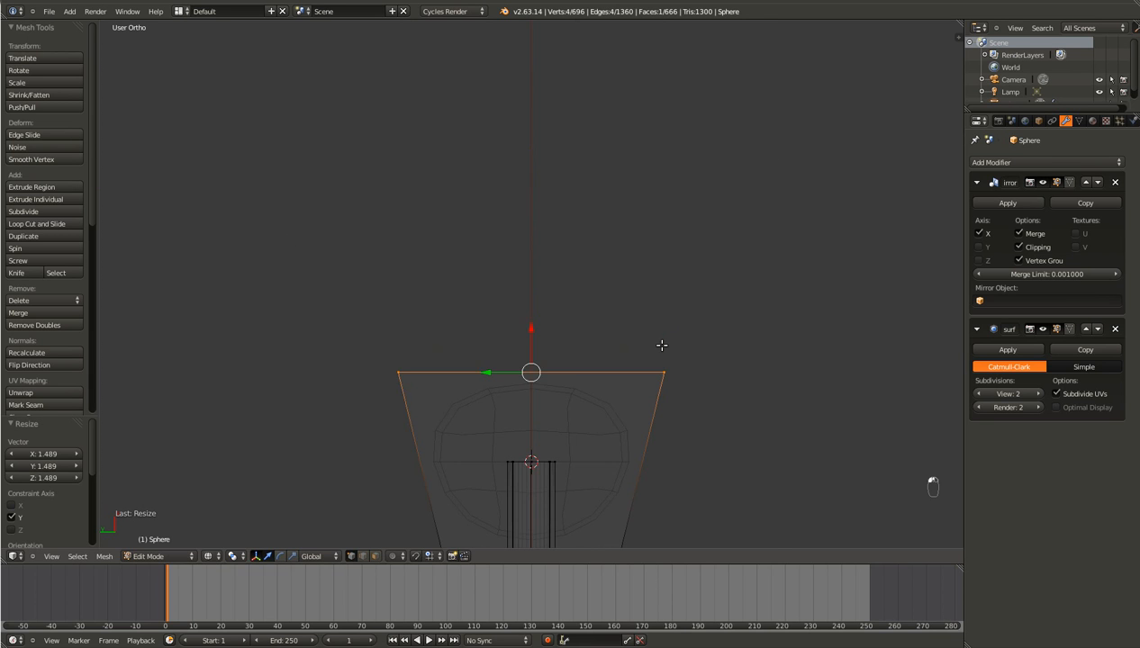
# Step: Extrude the hand's widened end face about 0.093 outward along X to lengthen the palm
pyautogui.press('e')
pyautogui.press('y')
pyautogui.click(623, 293)
pyautogui.press('g')
pyautogui.press('x')
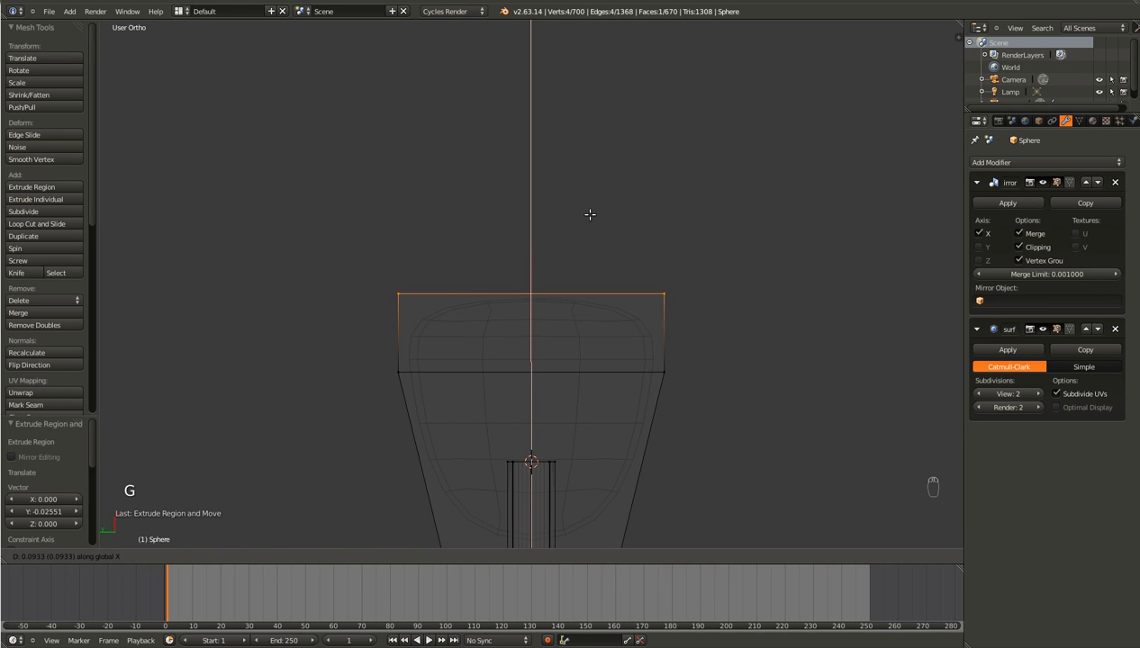
pyautogui.click(587, 216)
# Step: Add two evenly spaced lengthwise loop cuts that divide the palm into three finger sections
pyautogui.hotkey('ctrl', 'r')
pyautogui.scroll(1, 565, 284)
pyautogui.click(565, 284)
# Step: Extrude the -Y third of the palm's end 0.216 along X as an outer finger and shift its tip slightly outward
pyautogui.press('a')
pyautogui.press('b')
pyautogui.moveTo(698, 264); pyautogui.dragTo(546, 321)
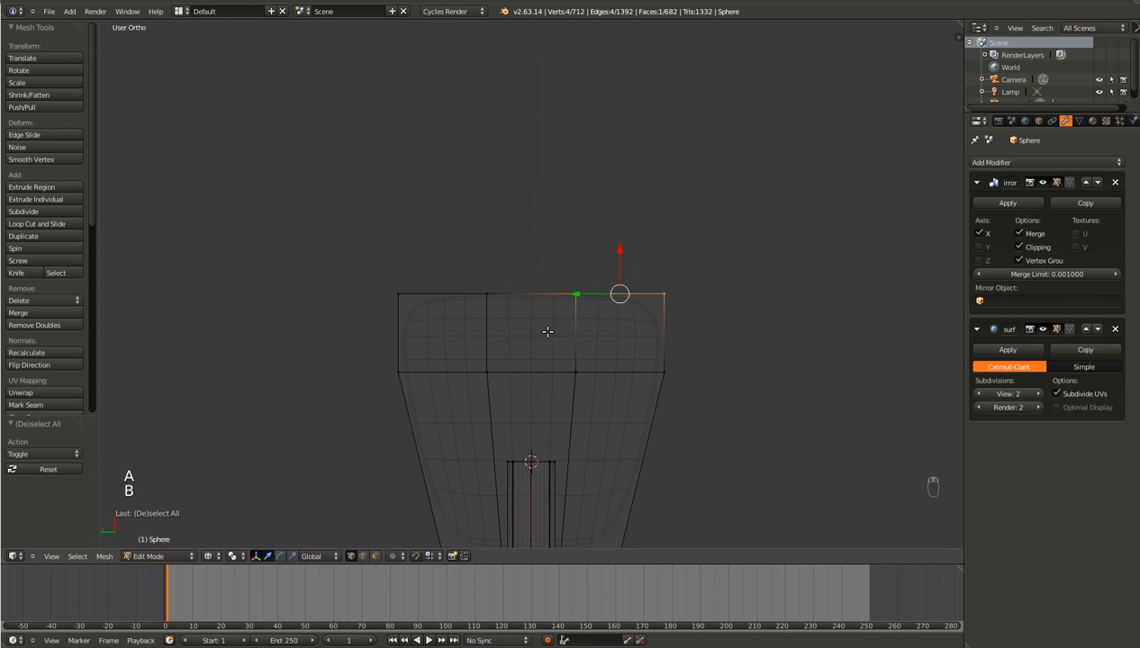
pyautogui.press('e')
pyautogui.click(632, 178)
pyautogui.press('g')
pyautogui.press('x')
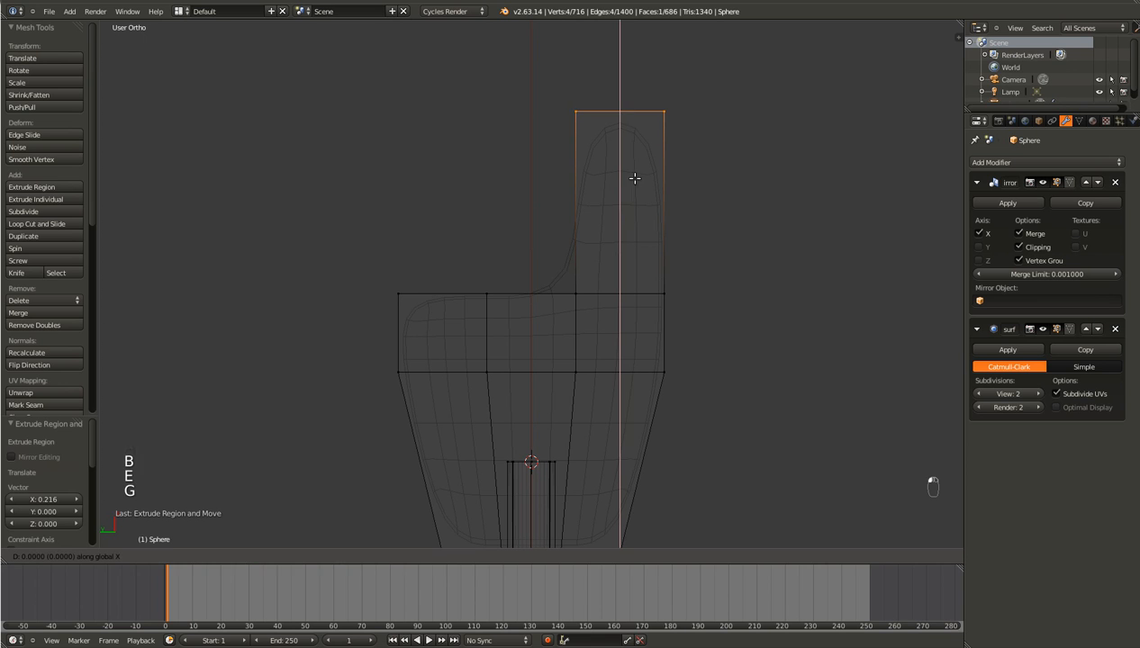
pyautogui.click(641, 174)
# Step: Extrude the middle third of the palm's end 0.216 along X to form the middle finger
pyautogui.press('a')
pyautogui.press('c')
pyautogui.click(584, 292)
pyautogui.moveTo(583, 292); pyautogui.dragTo(497, 298)
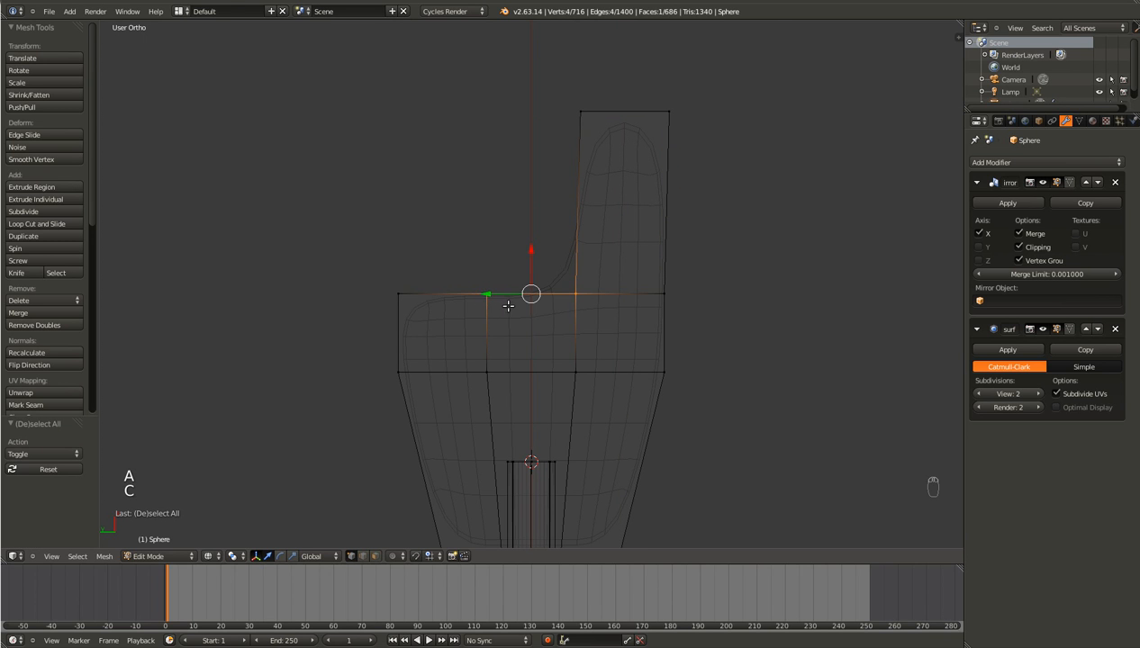
pyautogui.press('g')
pyautogui.middleClick(512, 236)
pyautogui.rightClick(512, 245)
pyautogui.press('e')
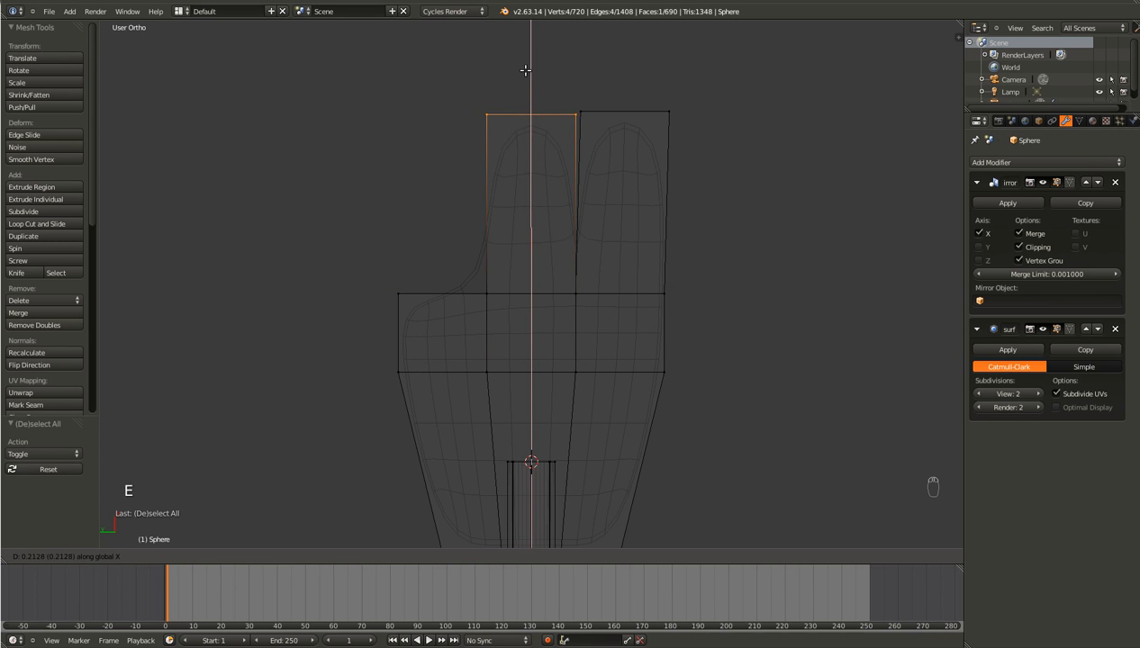
pyautogui.click(526, 67)
pyautogui.keyDown('shift'); pyautogui.scroll(5, 525, 69); pyautogui.keyUp('shift')
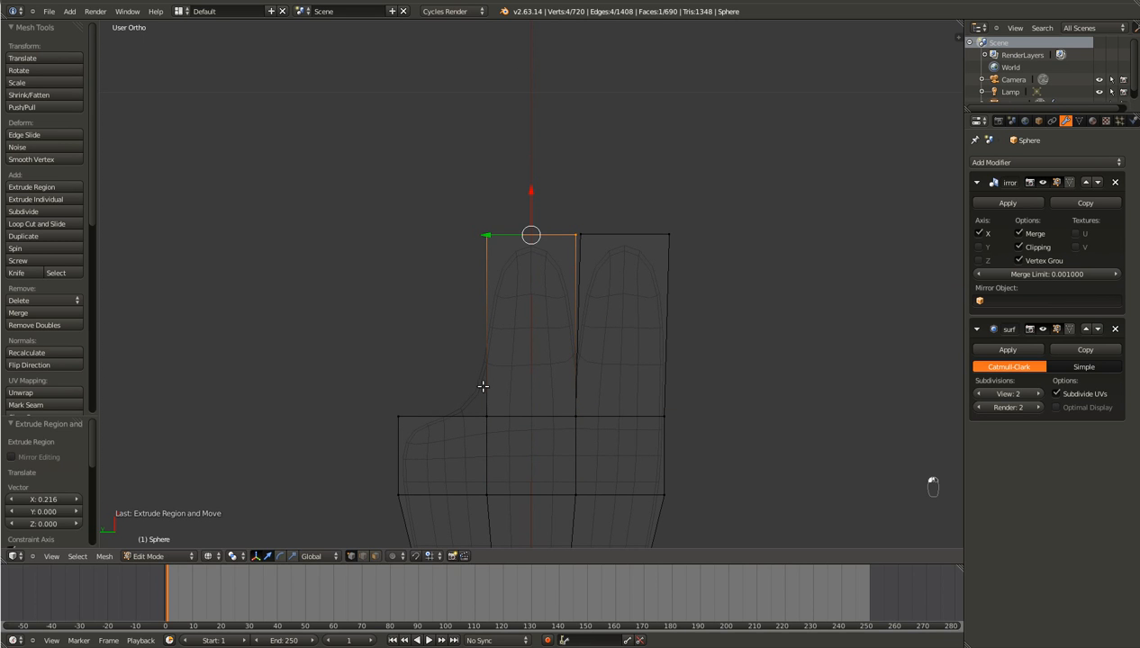
# Step: Extrude the +Y third of the palm's end into a finger, offset 0.216 in X and 0.01895 in Y, and save the file
pyautogui.press('a')
pyautogui.press('b')
pyautogui.moveTo(502, 399); pyautogui.dragTo(366, 426)
pyautogui.press('e')
pyautogui.click(442, 464)
pyautogui.press('g')
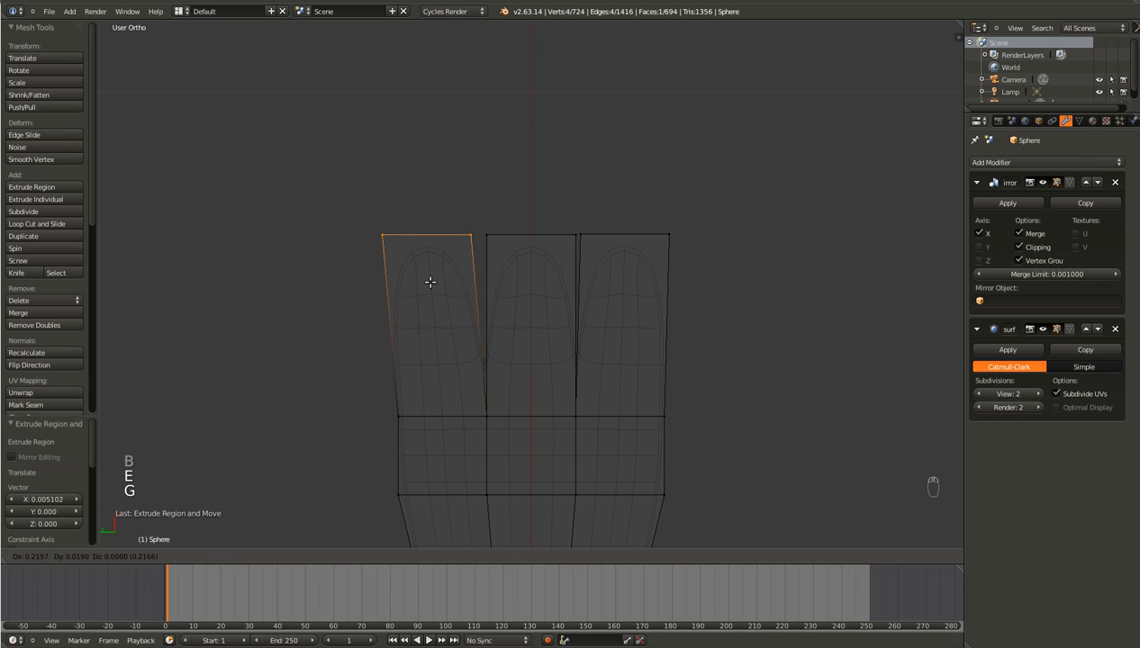
pyautogui.click(431, 282)
pyautogui.hotkey('ctrl', 's')
pyautogui.click(600, 315)
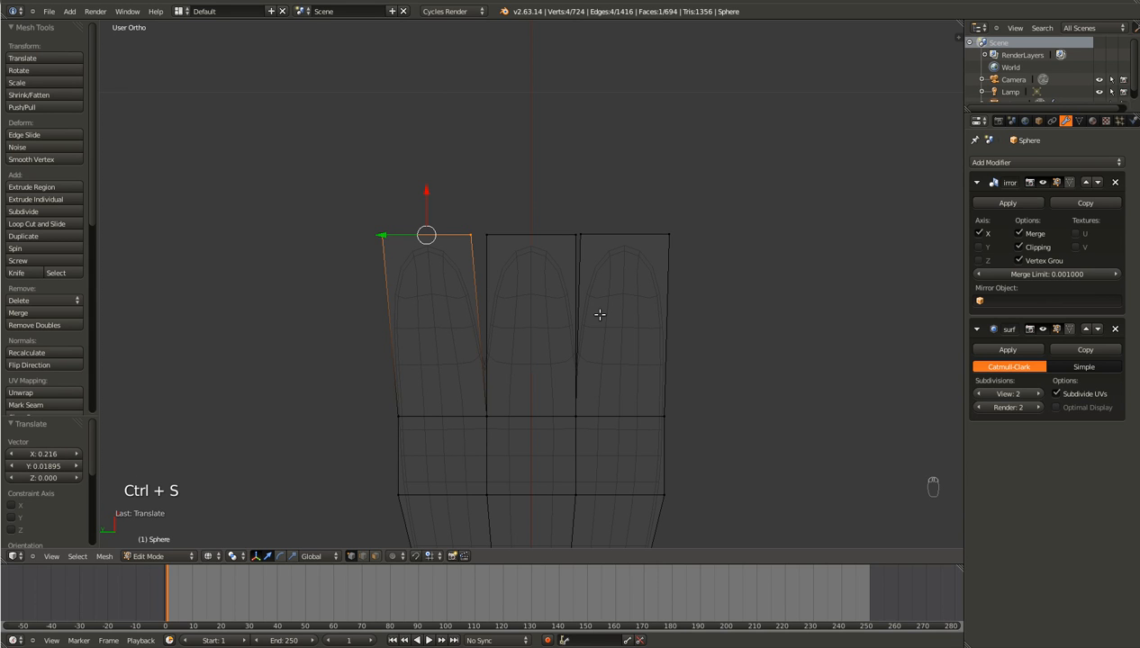
# Step: Lengthen the middle finger by moving its tip vertices 0.01054 along X
pyautogui.scroll(3, 549, 252)
pyautogui.rightClick(462, 200)
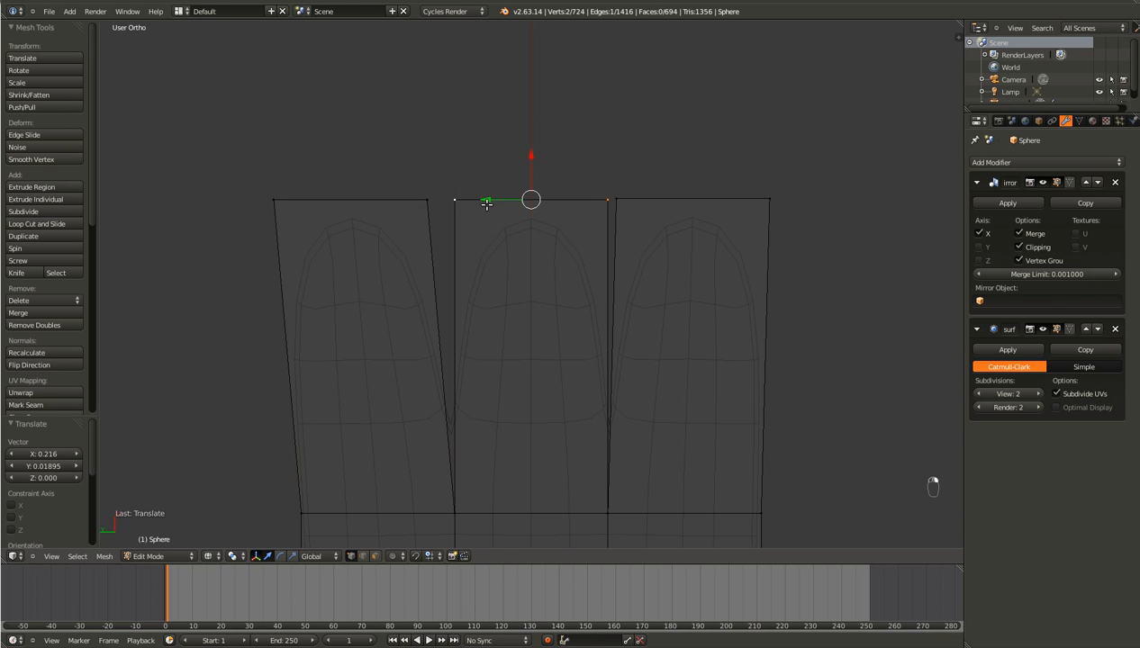
pyautogui.moveTo(458, 203); pyautogui.dragTo(595, 201)
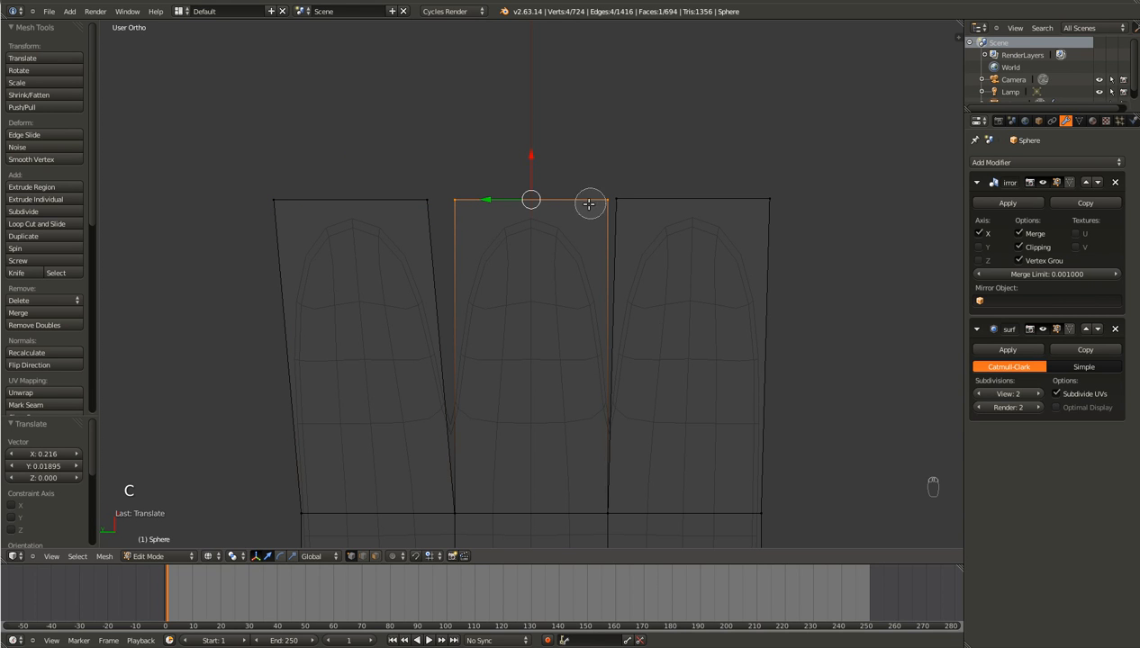
pyautogui.press('g')
pyautogui.press('x')
pyautogui.click(580, 254)
# Step: Add a loop cut across each of the three fingers at joint height, leave mesh editing, and save the file
pyautogui.hotkey('ctrl', 'r')
pyautogui.click(569, 345)
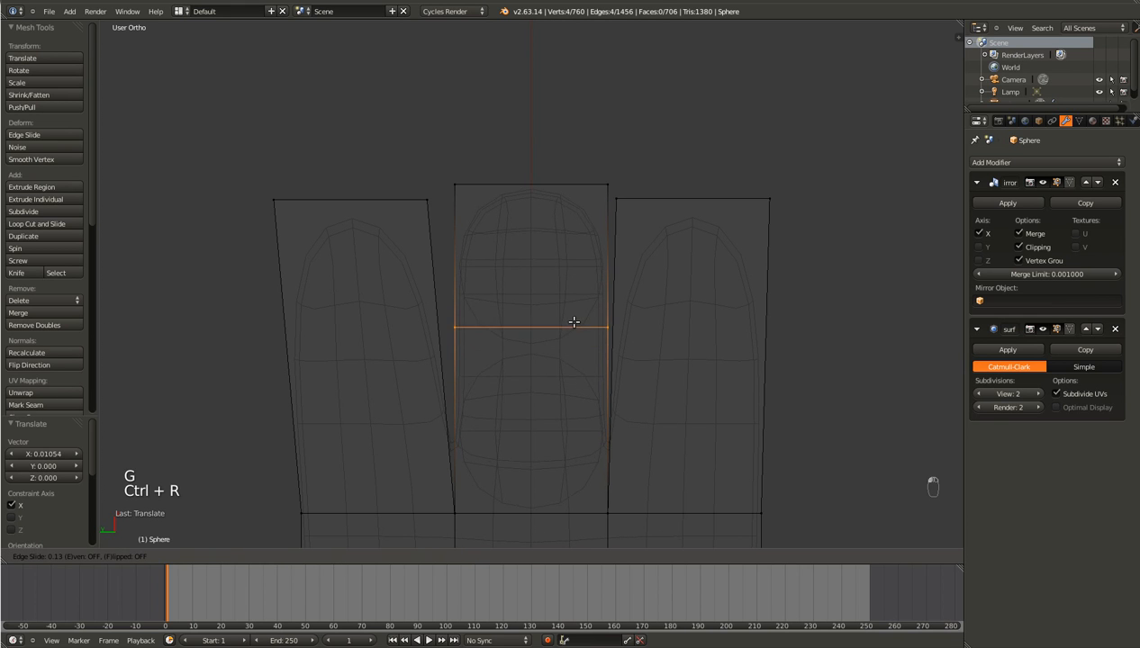
pyautogui.click(574, 323)
pyautogui.hotkey('ctrl', 'r')
pyautogui.click(771, 326)
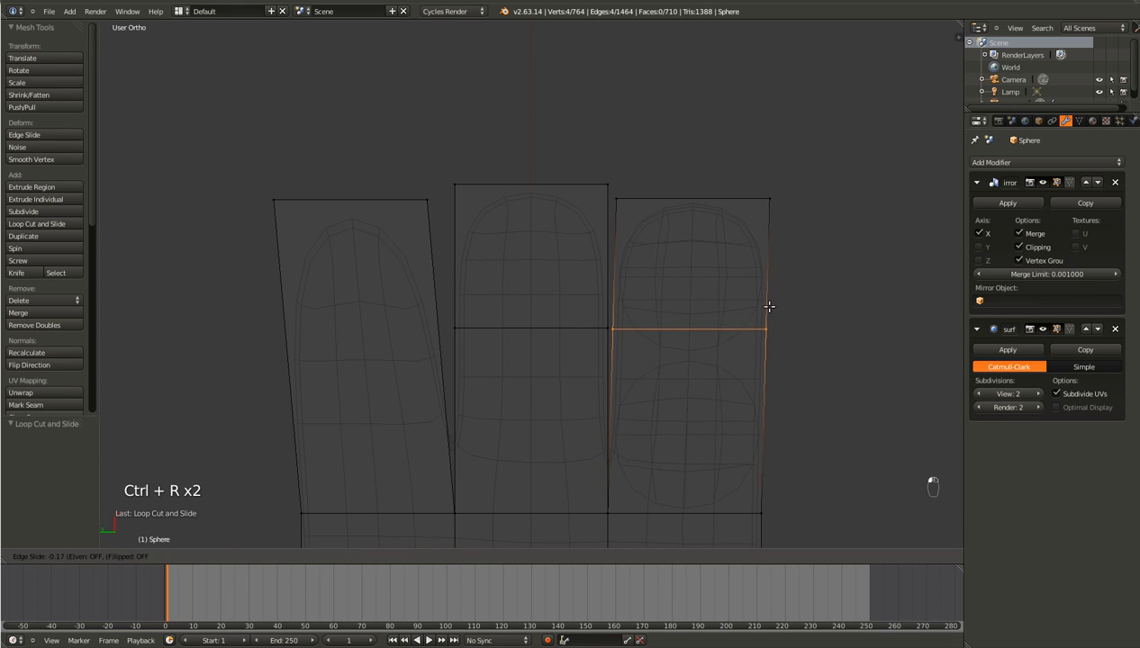
pyautogui.click(770, 316)
pyautogui.hotkey('ctrl', 'r')
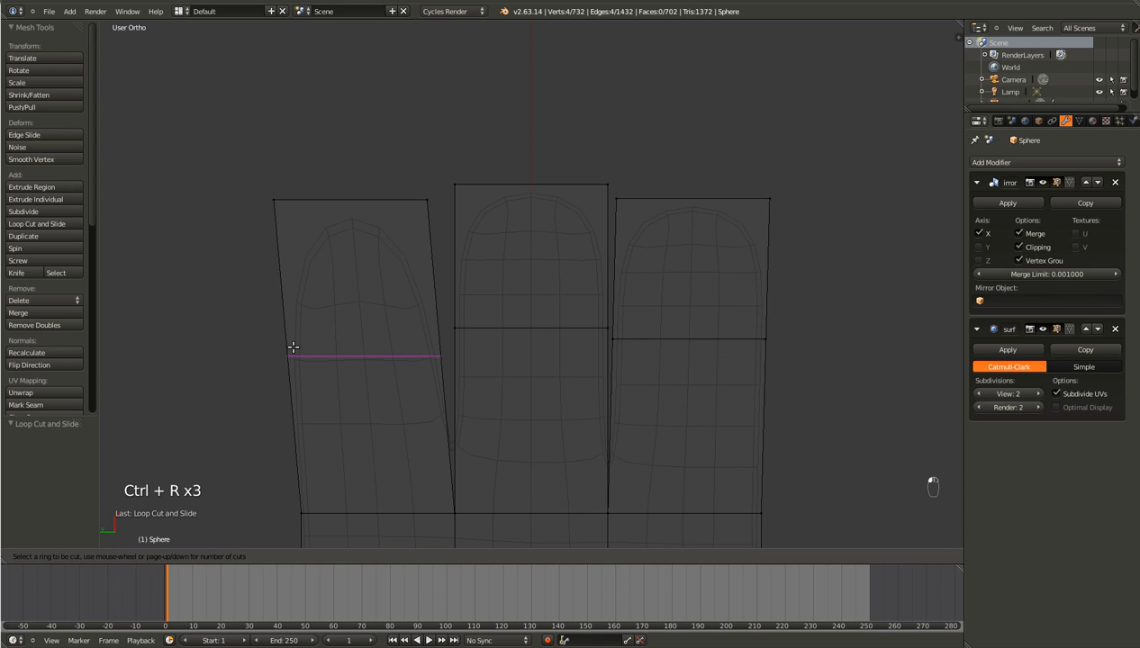
pyautogui.click(294, 347)
pyautogui.click(350, 351)
pyautogui.press('Tab')
pyautogui.hotkey('ctrl', 's')
pyautogui.click(358, 357)
# Step: In solid shading, add a centred edge loop around the hand's thickness, running through the palm and all fingers
pyautogui.moveTo(444, 395); pyautogui.dragTo(326, 315, button='middle')
pyautogui.press('z')
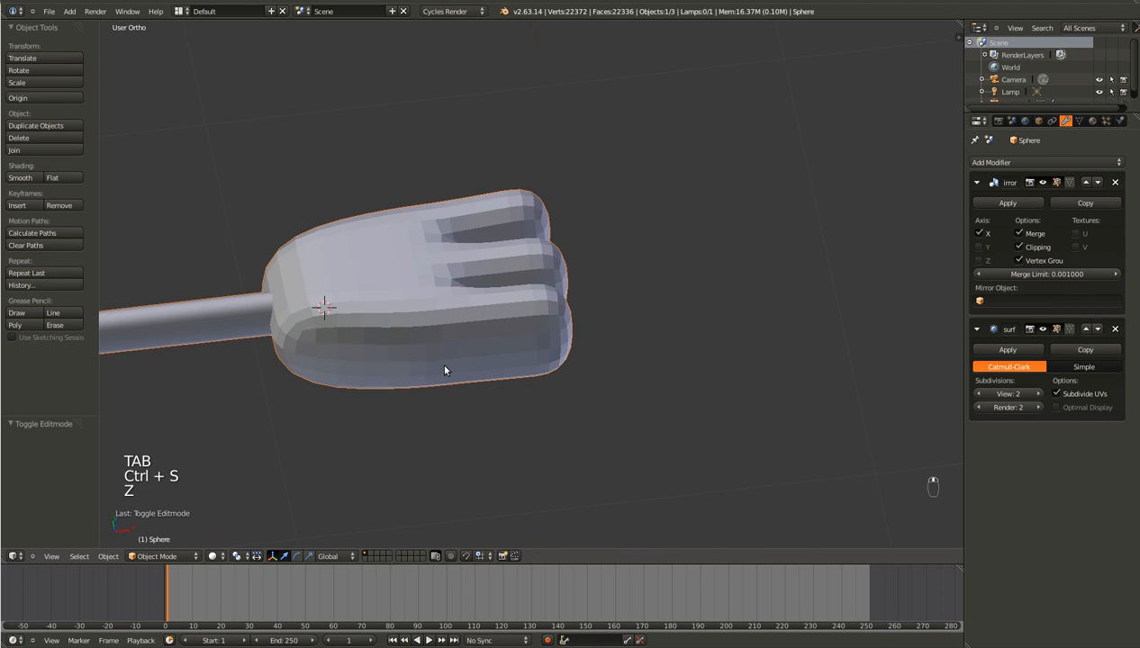
pyautogui.press('Tab')
pyautogui.press('KP_1')
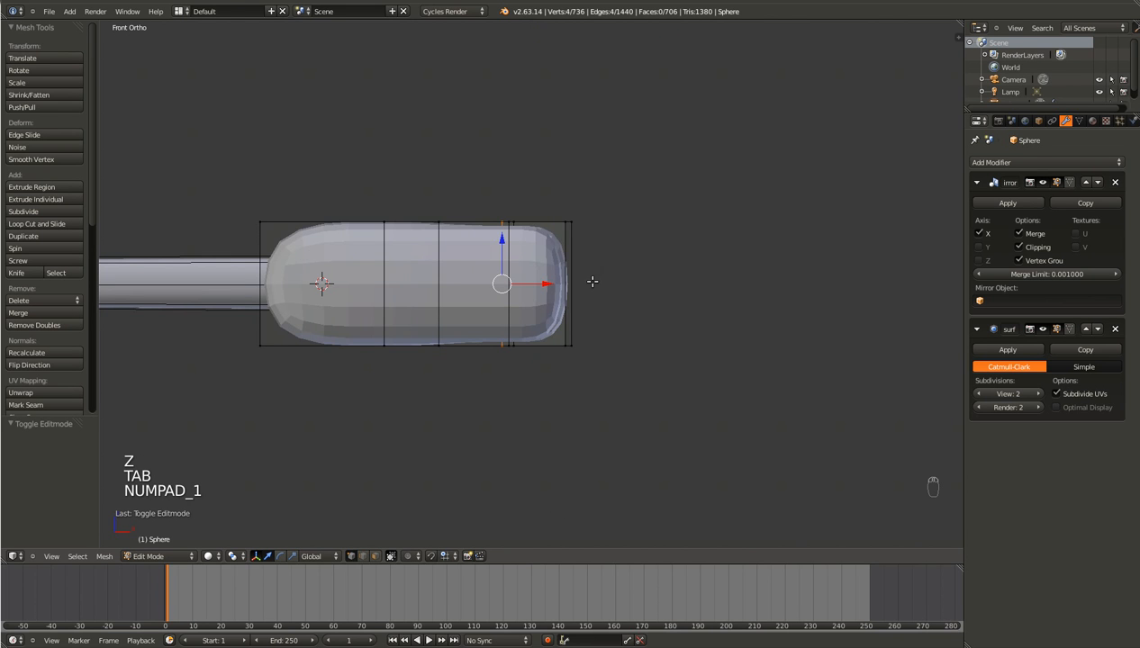
pyautogui.moveTo(554, 298); pyautogui.dragTo(482, 315, button='middle')
pyautogui.hotkey('ctrl', 'r')
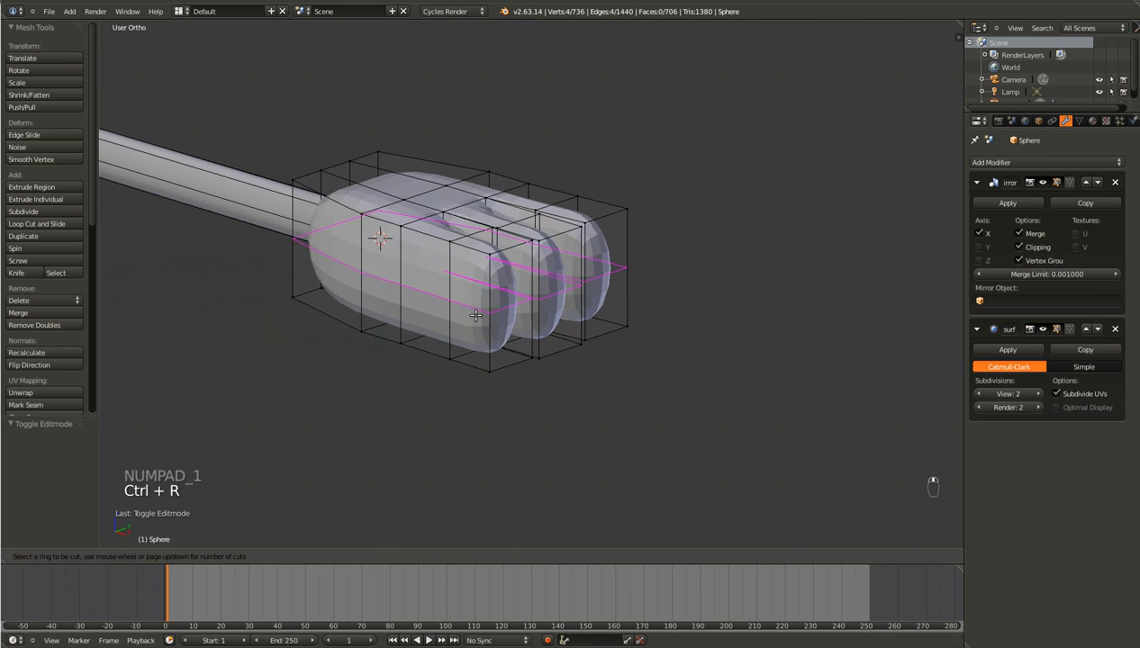
pyautogui.click(475, 315)
pyautogui.click(476, 315)
pyautogui.hotkey('ctrl', 'r')
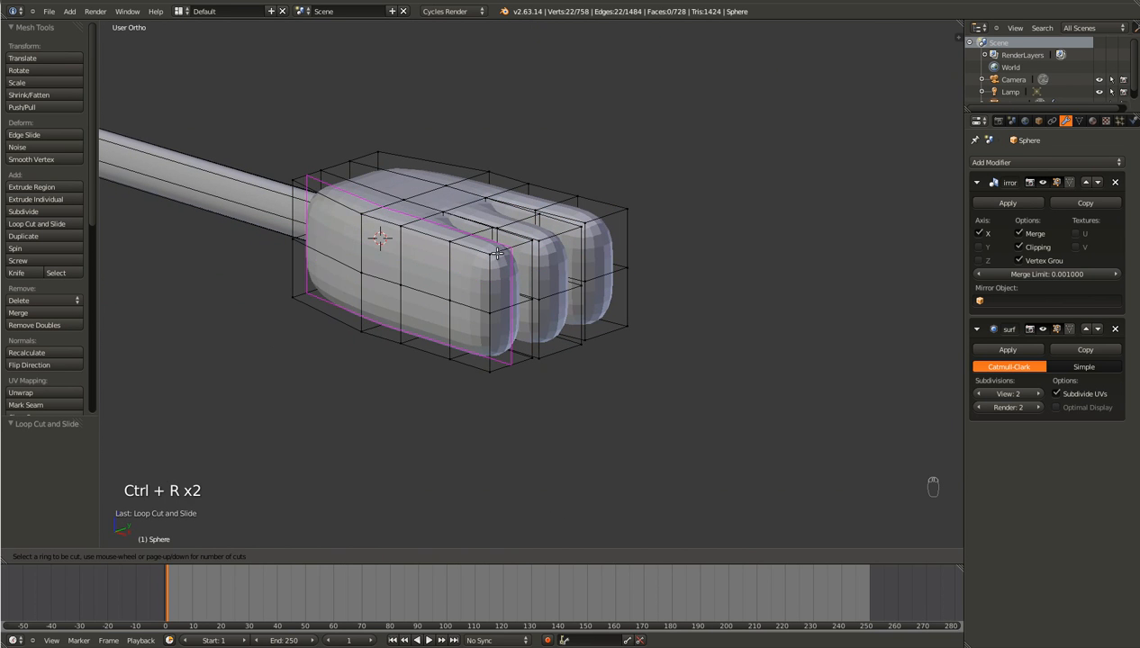
pyautogui.rightClick(422, 383)
# Step: Hollow the palm by moving the two middle vertices on its underside 0.05781 up along Z
pyautogui.moveTo(479, 345); pyautogui.dragTo(436, 211, button='middle')
pyautogui.press('KP_2')
pyautogui.press('KP_1')
pyautogui.press('KP_1')
pyautogui.rightClick(417, 411)
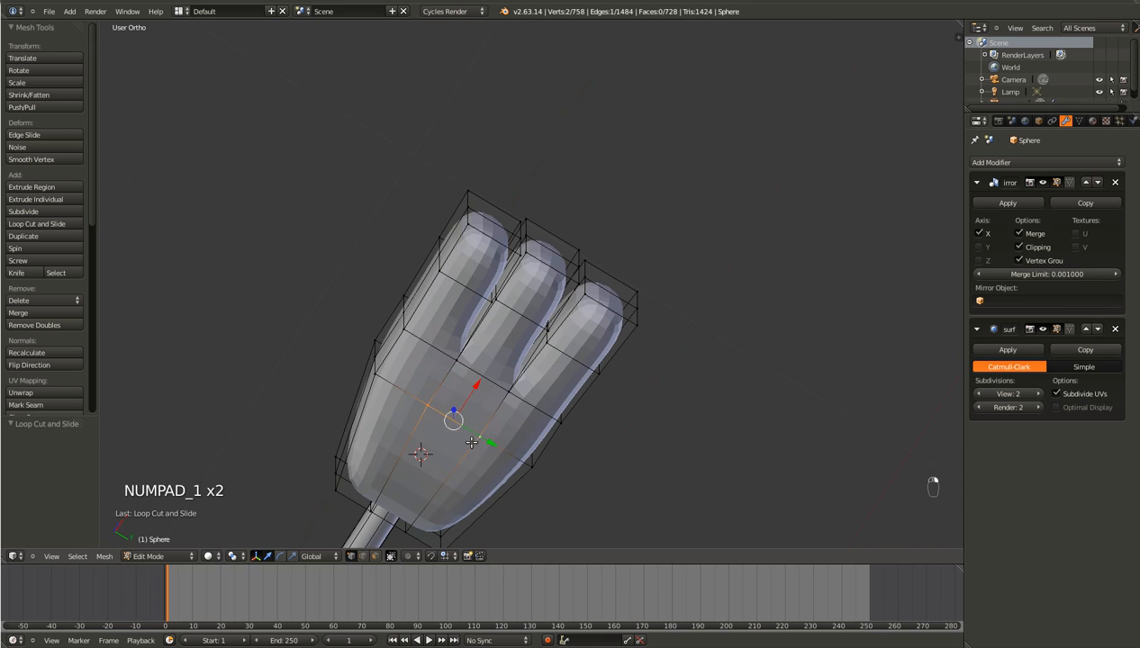
pyautogui.press('g')
pyautogui.press('z')
pyautogui.click(464, 428)
# Step: Raise the row of underside vertices at the base of the fingers 0.02339 along Z
pyautogui.moveTo(445, 410); pyautogui.dragTo(643, 345, button='middle')
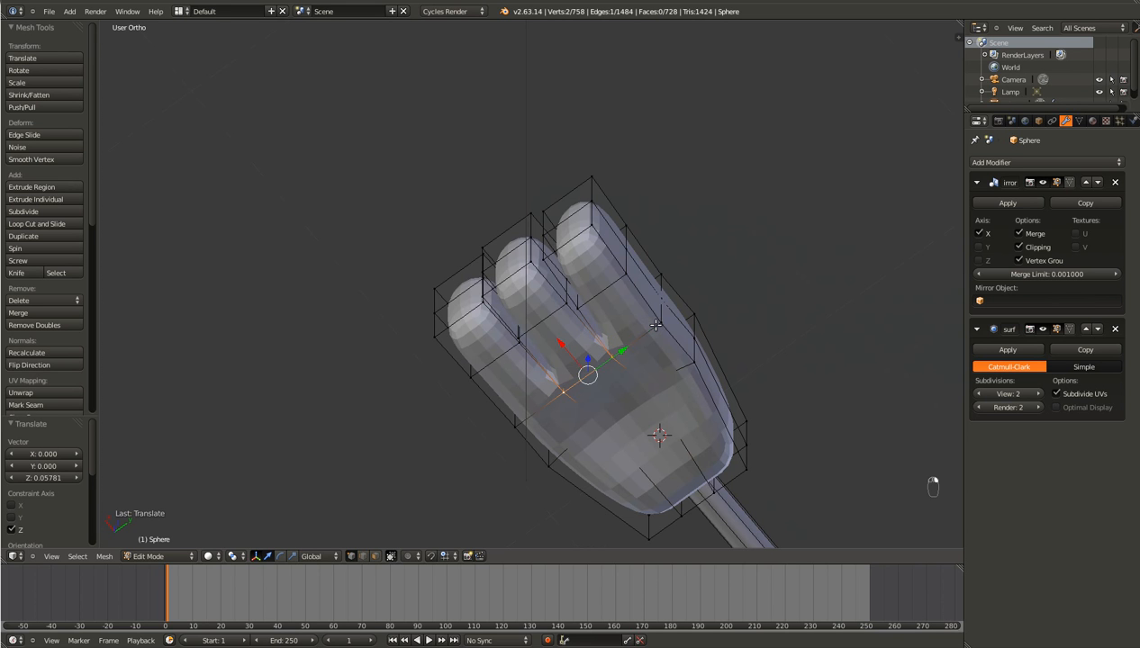
pyautogui.moveTo(571, 418)
pyautogui.mouseDown(button='middle')
pyautogui.moveTo(621, 396)
pyautogui.moveTo(573, 423)
pyautogui.mouseUp(button='middle')
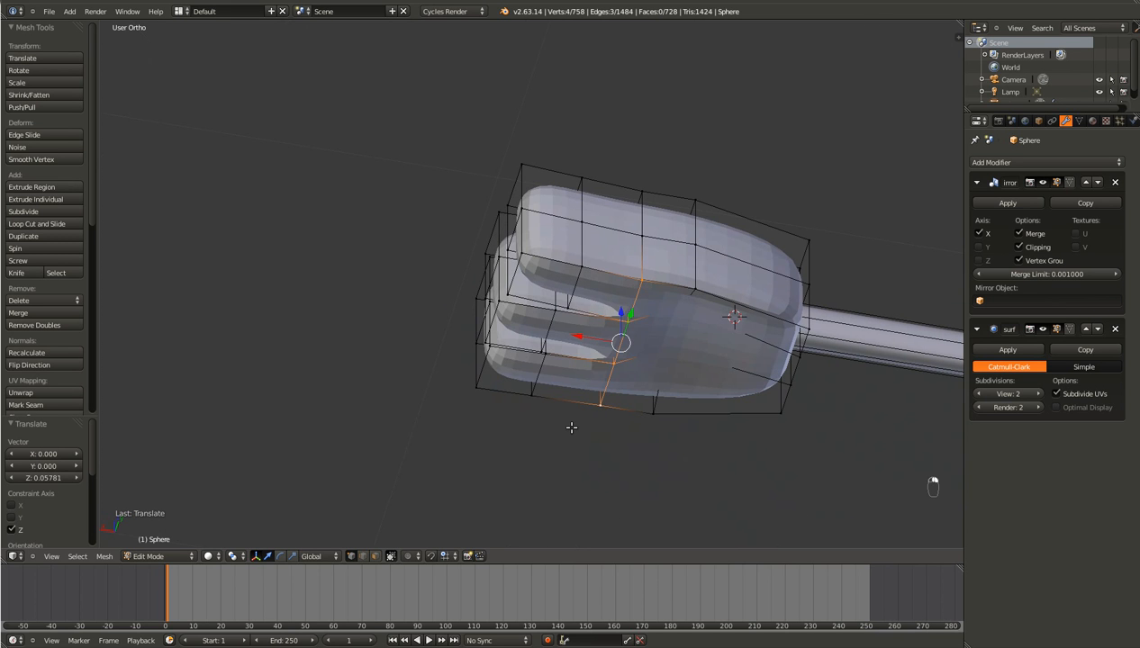
pyautogui.press('g')
pyautogui.press('z')
pyautogui.click(578, 419)
# Step: In front wireframe view, raise the underside vertices at the finger joints along Z to about the finger-base level
pyautogui.moveTo(586, 308); pyautogui.dragTo(544, 341, button='middle')
pyautogui.rightClick(549, 320)
pyautogui.press('KP_1')
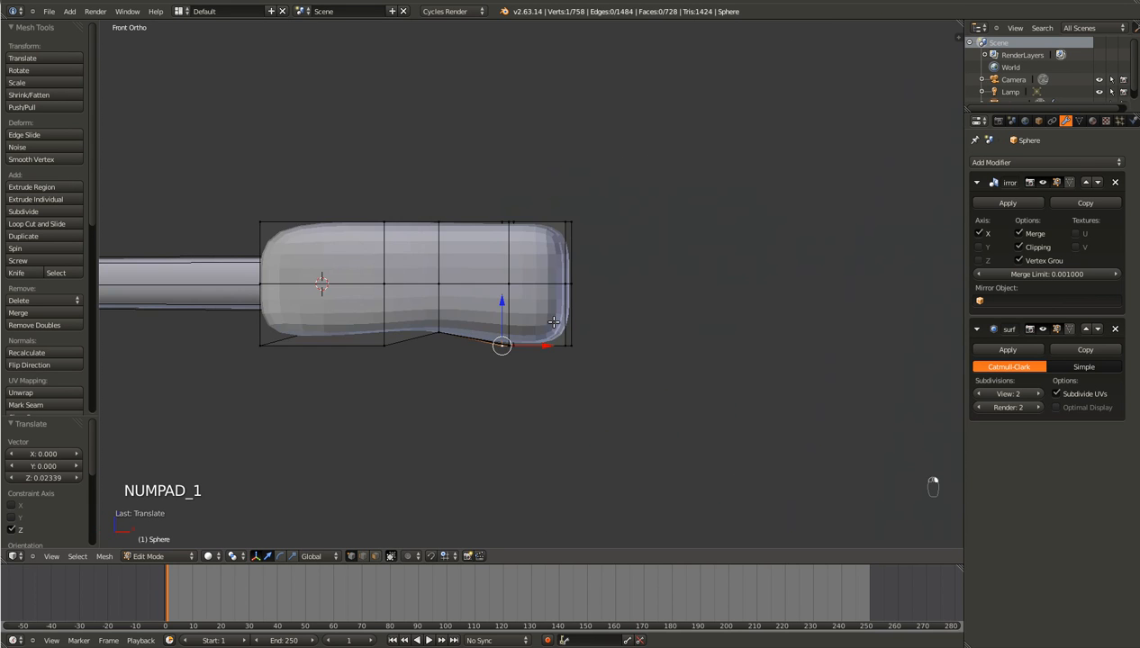
pyautogui.press('z')
pyautogui.press('a')
pyautogui.press('c')
pyautogui.moveTo(478, 389); pyautogui.dragTo(503, 389)
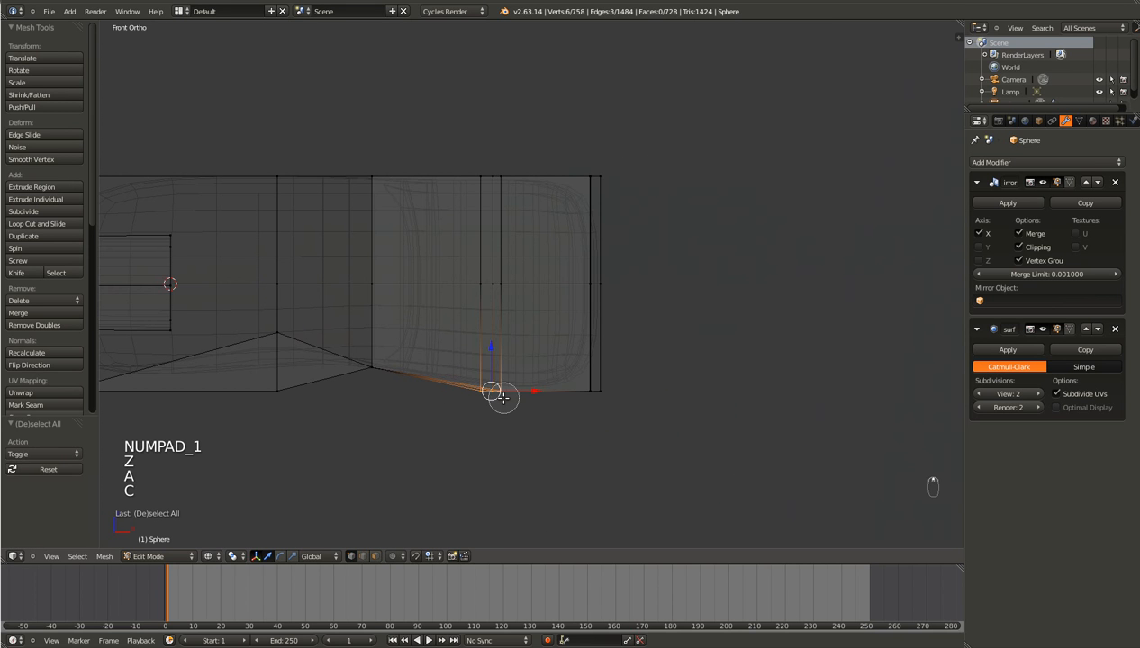
pyautogui.rightClick(501, 397)
pyautogui.press('g')
pyautogui.middleClick(501, 394)
pyautogui.click(502, 371)
# Step: Raise the underside vertices of the fingertips along Z, slightly above the joint level
pyautogui.rightClick(591, 387)
pyautogui.press('g')
pyautogui.middleClick(591, 388)
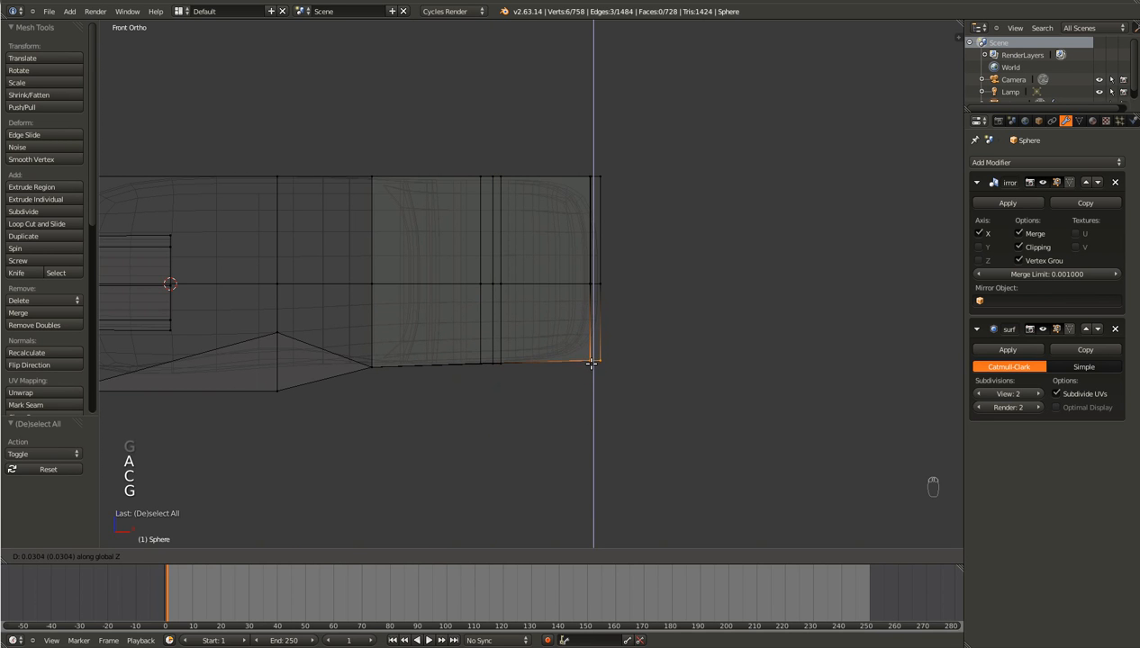
pyautogui.click(593, 340)
# Step: Lower the upper vertices of the fingertips along Z to thin the finger ends
pyautogui.press('a')
pyautogui.press('c')
pyautogui.click(591, 178)
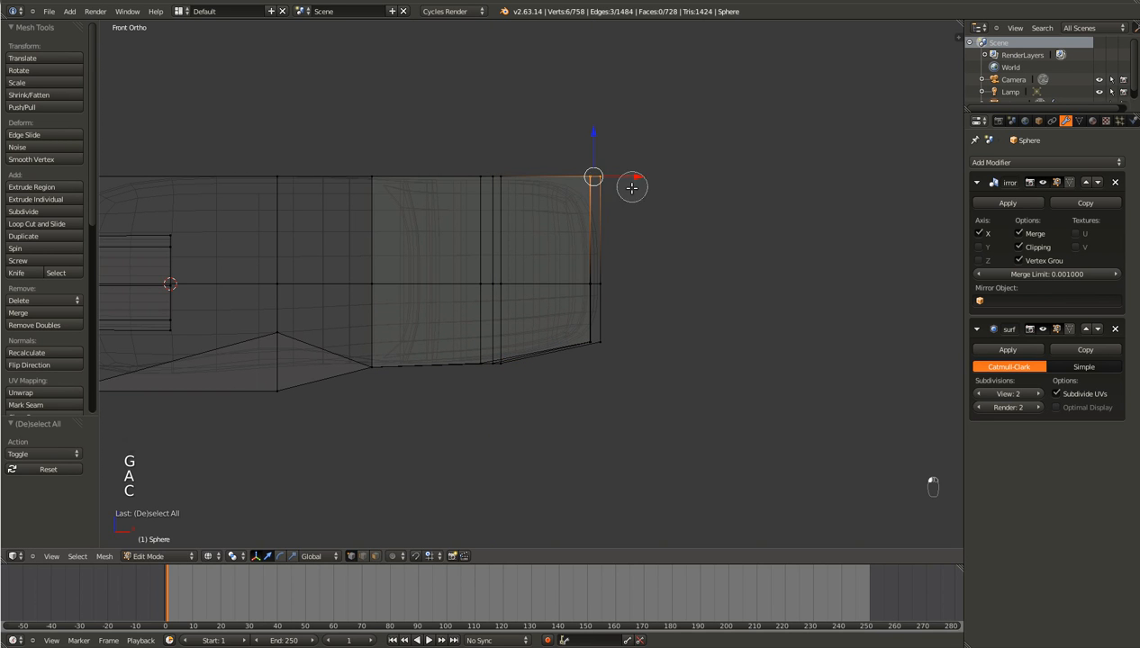
pyautogui.rightClick(630, 187)
pyautogui.press('g')
pyautogui.middleClick(633, 189)
pyautogui.click(635, 213)
# Step: Lower the upper vertices at the finger joints along Z to about the fingertip level
pyautogui.press('a')
pyautogui.press('c')
pyautogui.click(490, 177)
pyautogui.rightClick(521, 209)
pyautogui.press('g')
pyautogui.middleClick(522, 209)
pyautogui.click(522, 232)
# Step: Lower the upper vertices at the base of the fingers by 0.007896 along Z
pyautogui.press('a')
pyautogui.press('c')
pyautogui.click(374, 183)
pyautogui.rightClick(378, 186)
pyautogui.press('g')
pyautogui.middleClick(441, 211)
pyautogui.click(439, 212)
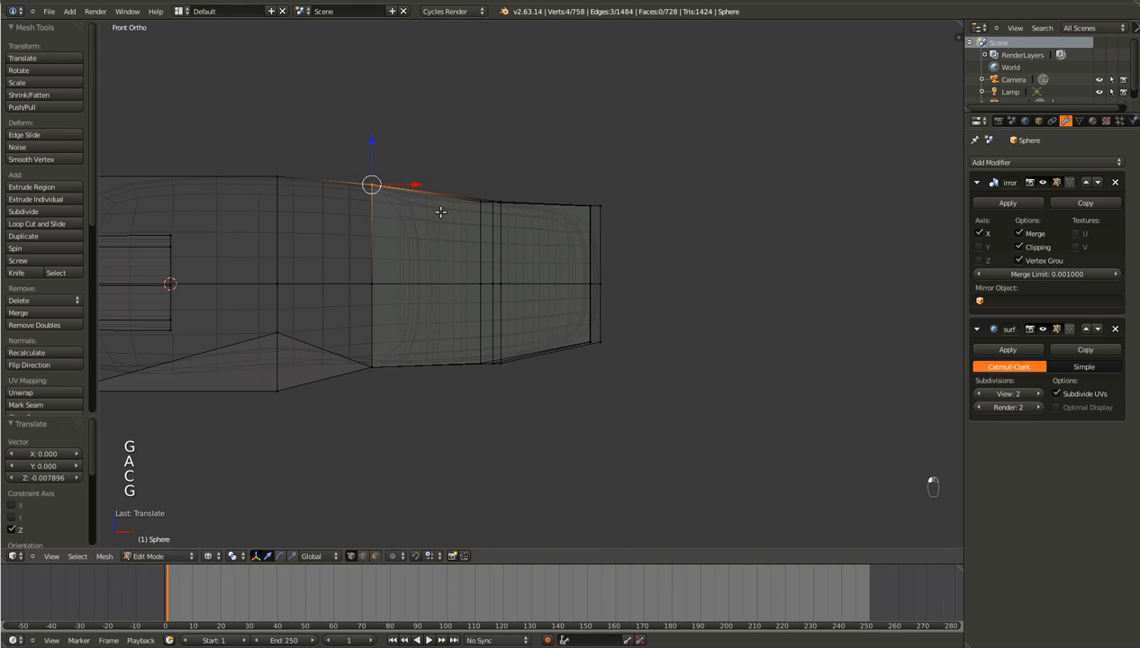
# Step: Thin the palm by scaling its upper vertices and lower wrist vertices to about 0.83 along Z, and check the shaded hand
pyautogui.keyDown('ctrl'); pyautogui.scroll(-4, 440, 211); pyautogui.keyUp('ctrl')
pyautogui.press('a')
pyautogui.press('c')
pyautogui.moveTo(505, 188); pyautogui.dragTo(244, 188)
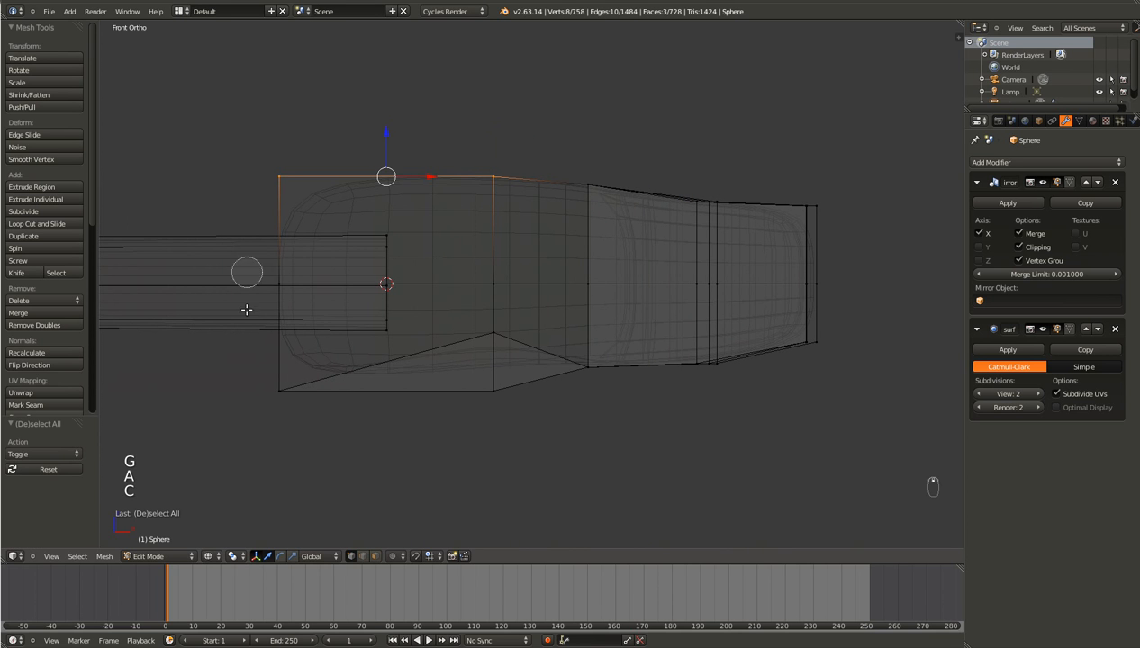
pyautogui.click(274, 393)
pyautogui.rightClick(342, 436)
pyautogui.press('g')
pyautogui.press('z')
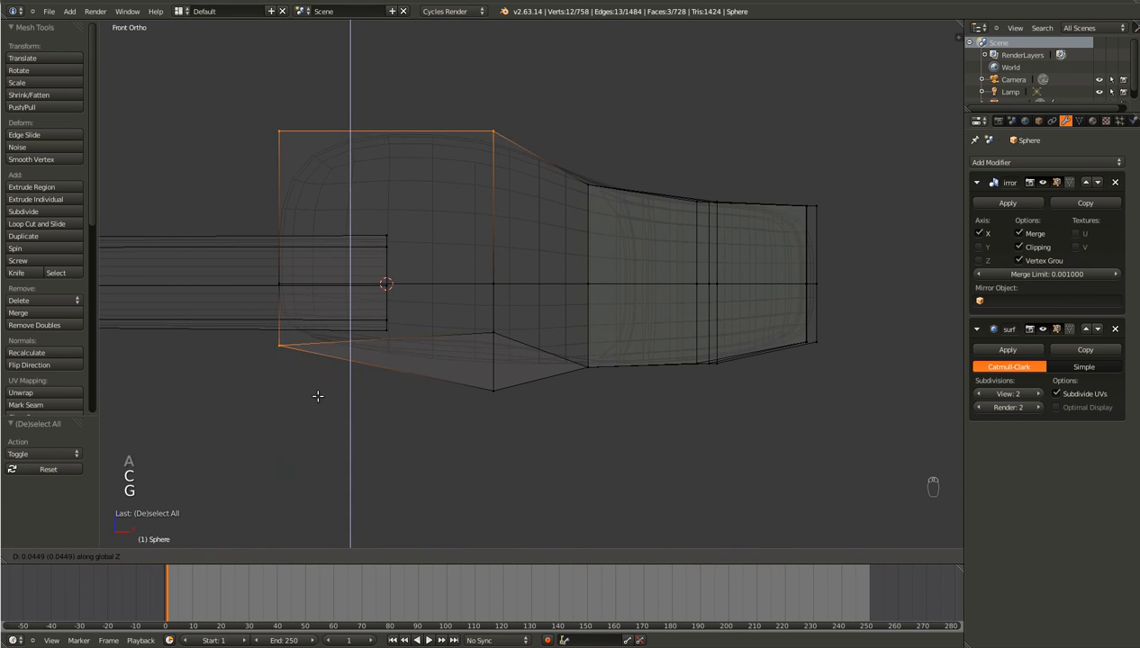
pyautogui.rightClick(335, 410)
pyautogui.press('s')
pyautogui.press('z')
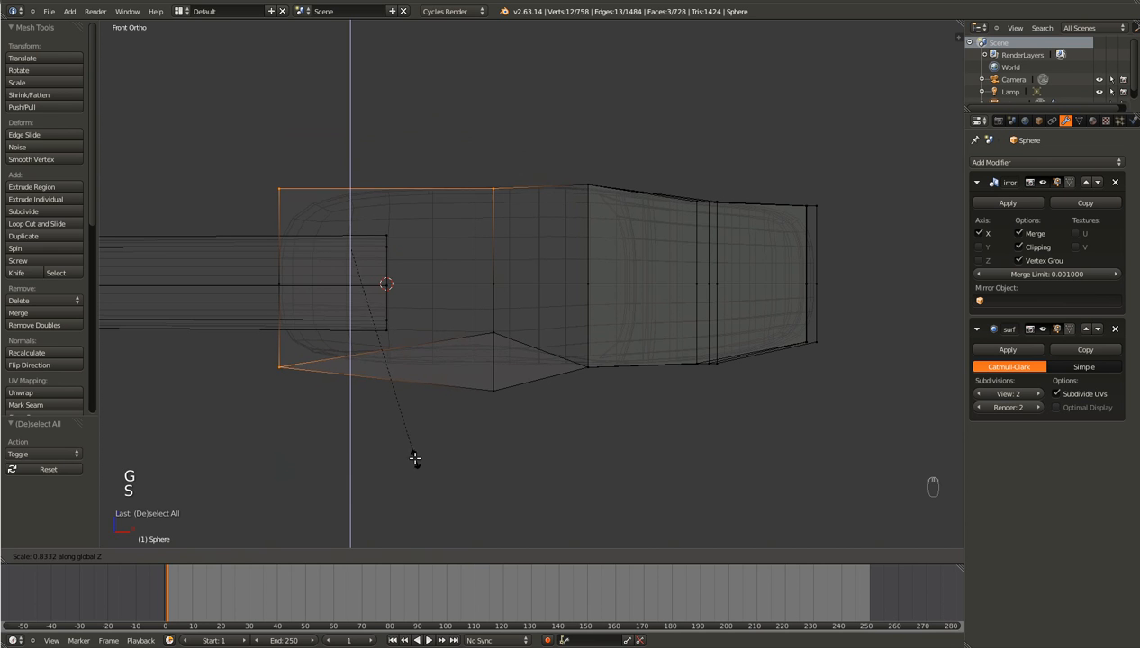
pyautogui.click(411, 455)
pyautogui.press('Tab')
pyautogui.press('z')
pyautogui.moveTo(403, 449)
pyautogui.mouseDown(button='middle')
pyautogui.moveTo(420, 393)
pyautogui.moveTo(460, 443)
pyautogui.moveTo(507, 434)
pyautogui.moveTo(605, 335)
pyautogui.moveTo(599, 360)
pyautogui.moveTo(588, 320)
pyautogui.moveTo(580, 338)
pyautogui.moveTo(609, 346)
pyautogui.mouseUp(button='middle')
# Step: In top wireframe view, spread the -Y outer finger by moving its joint and tip vertices -0.009279 along Y
pyautogui.press('Tab')
pyautogui.press('KP_7')
pyautogui.keyDown('ctrl'); pyautogui.hscroll(5, 608, 345); pyautogui.keyUp('ctrl')
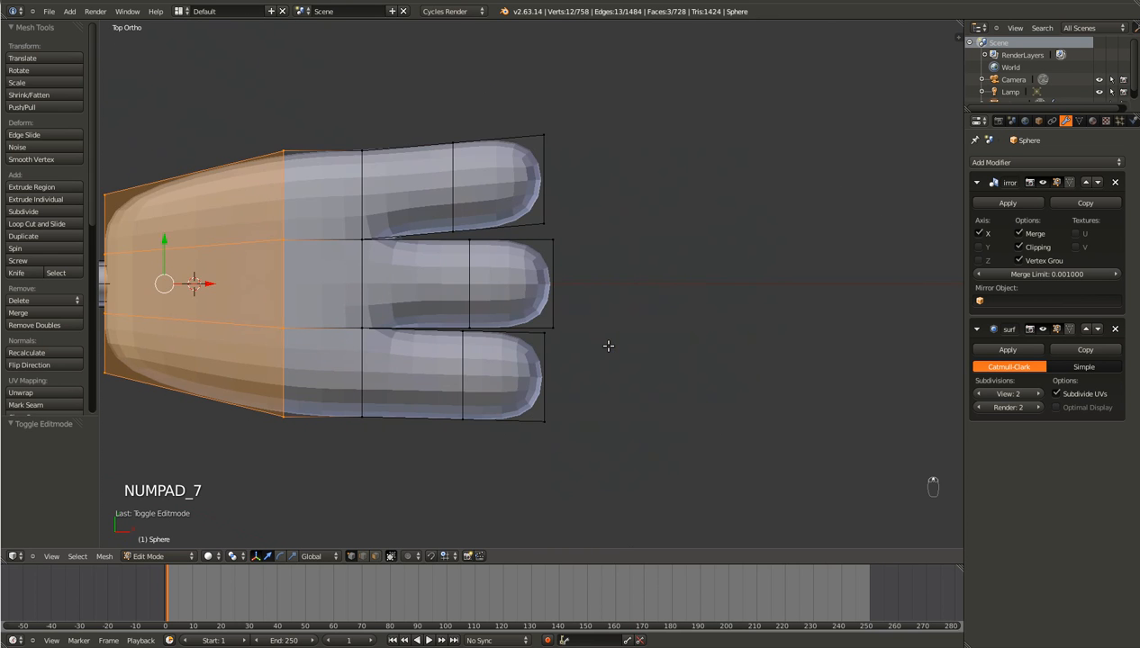
pyautogui.scroll(3, 606, 343)
pyautogui.press('a')
pyautogui.press('a')
pyautogui.press('z')
pyautogui.press('b')
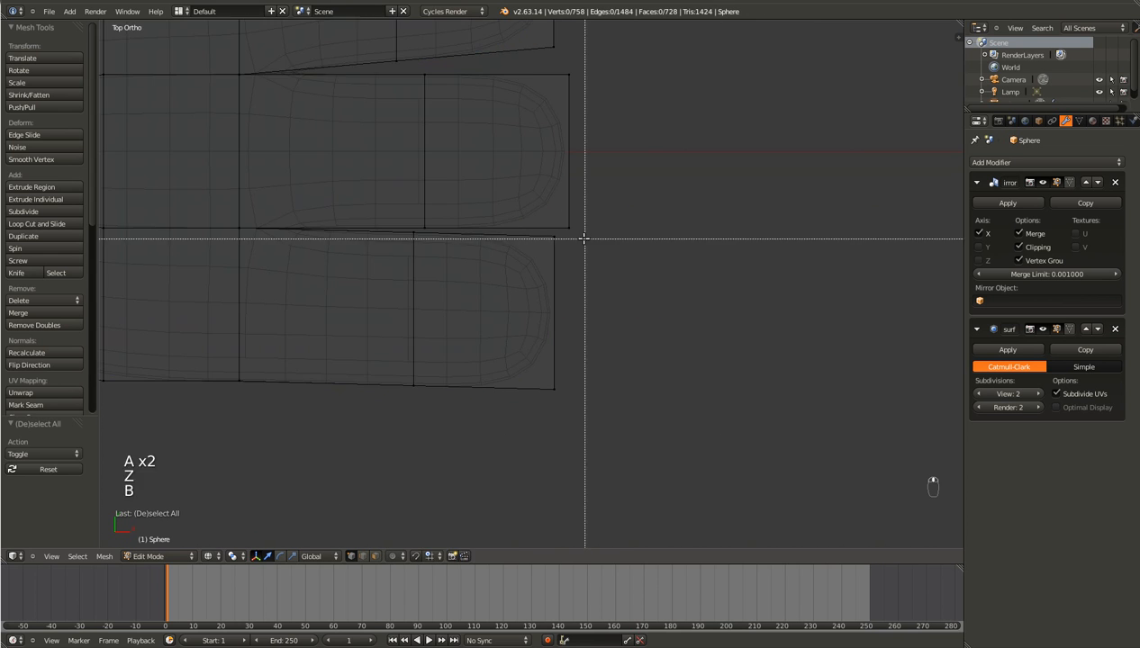
pyautogui.moveTo(587, 233); pyautogui.dragTo(302, 451)
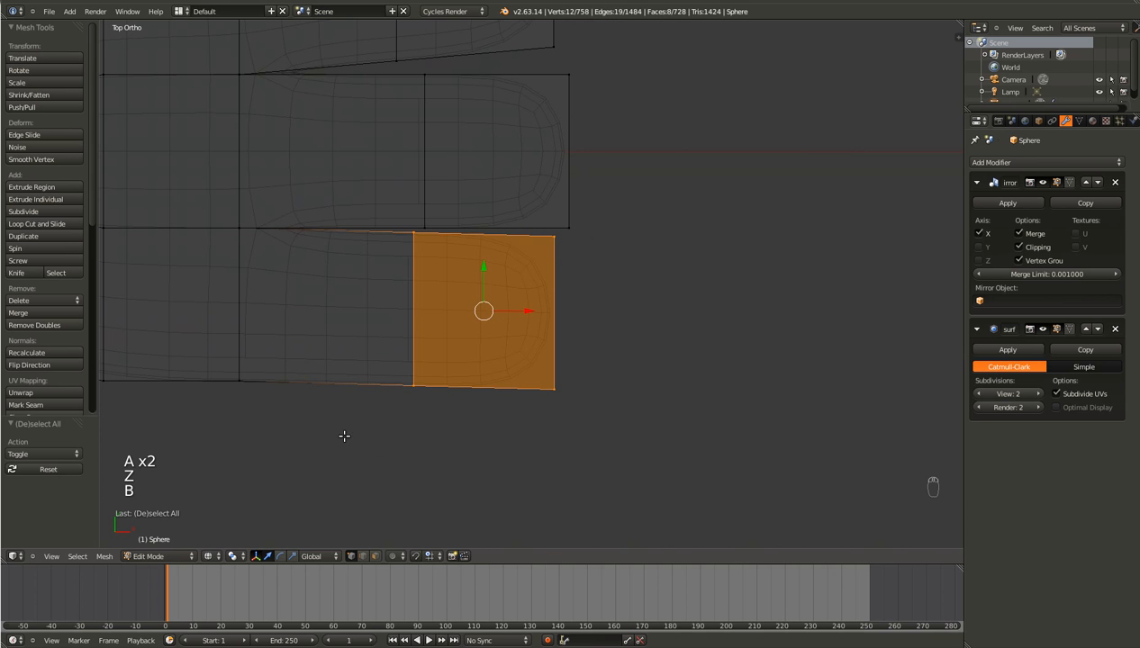
pyautogui.press('g')
pyautogui.press('y')
pyautogui.click(419, 369)
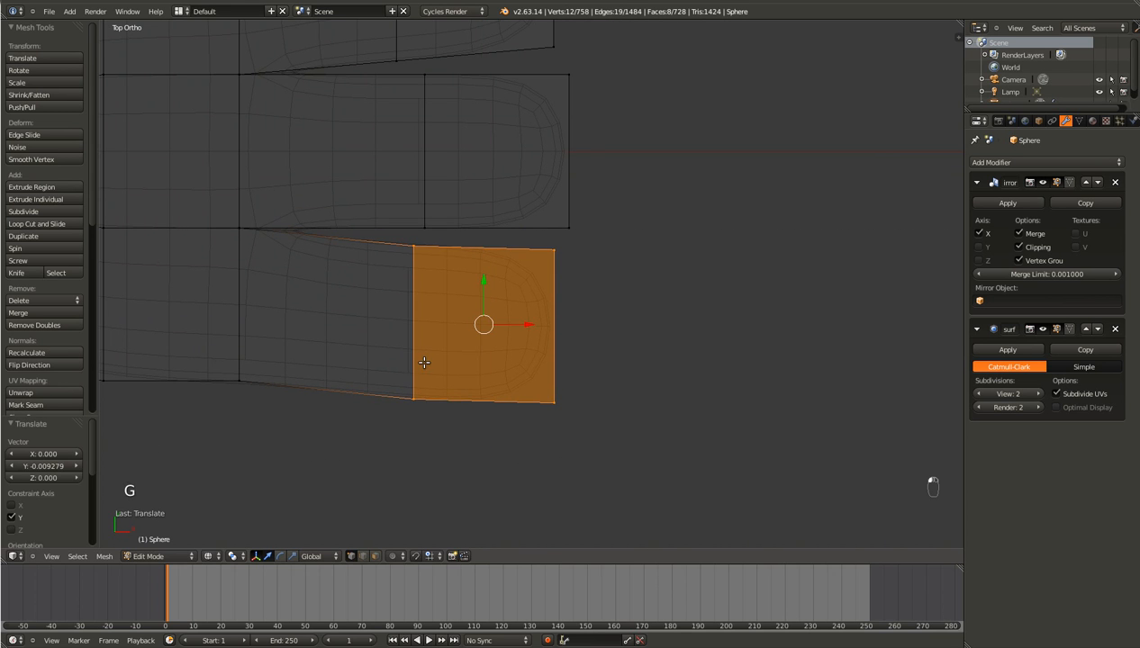
# Step: Spread the +Y outer finger by moving its joint and tip vertices outward along Y, leave mesh editing, and save the file
pyautogui.keyDown('shift'); pyautogui.scroll(4, 424, 363); pyautogui.keyUp('shift')
pyautogui.press('a')
pyautogui.press('b')
pyautogui.moveTo(616, 76); pyautogui.dragTo(350, 261)
pyautogui.press('g')
pyautogui.middleClick(502, 262)
pyautogui.click(507, 250)
pyautogui.press('Tab')
pyautogui.hotkey('ctrl', 's')
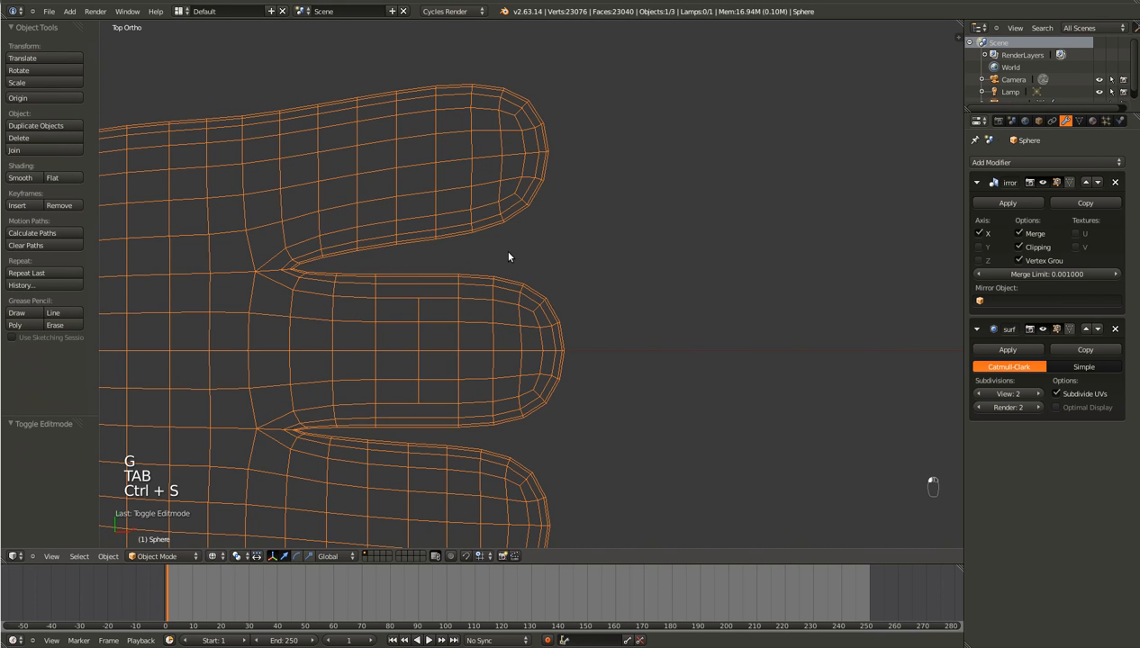
# Step: Check the shaded hand from above, and reopen the mesh for editing in wireframe around the wrist
pyautogui.press('z')
pyautogui.scroll(-8, 503, 249)
pyautogui.scroll(4, 501, 250)
pyautogui.keyDown('ctrl'); pyautogui.scroll(5, 502, 249); pyautogui.keyUp('ctrl')
pyautogui.press('Tab')
pyautogui.press('z')
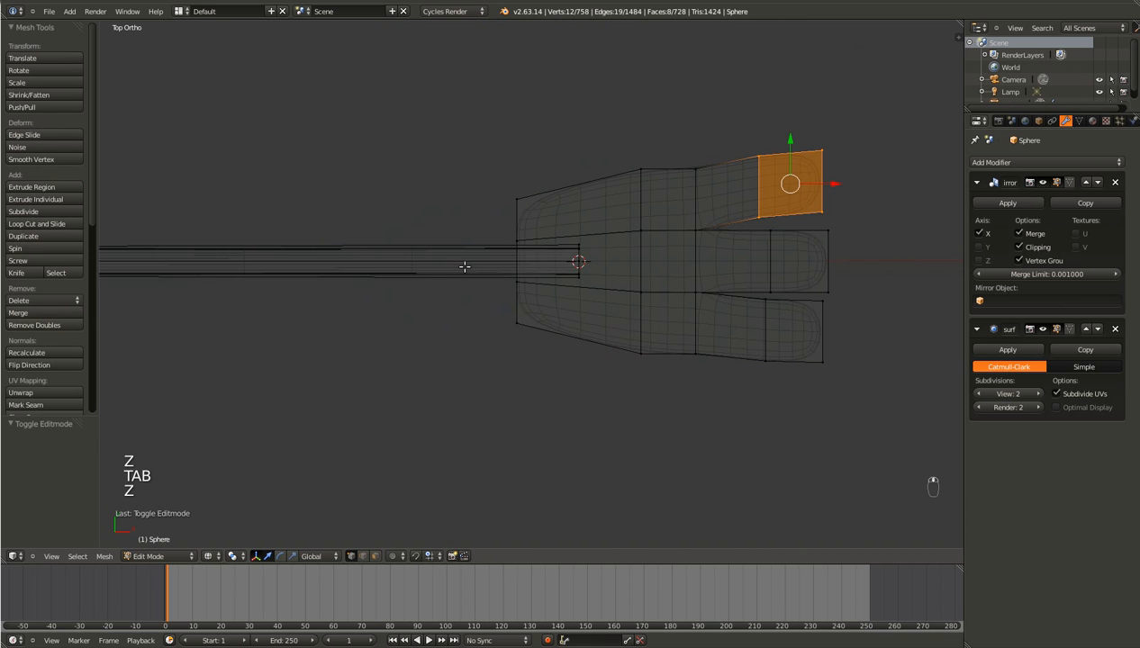
# Step: Try to isolate the arm by selecting the geometry linked to its wrist end
pyautogui.rightClick(567, 251)
pyautogui.hotkey('ctrl', 'l')
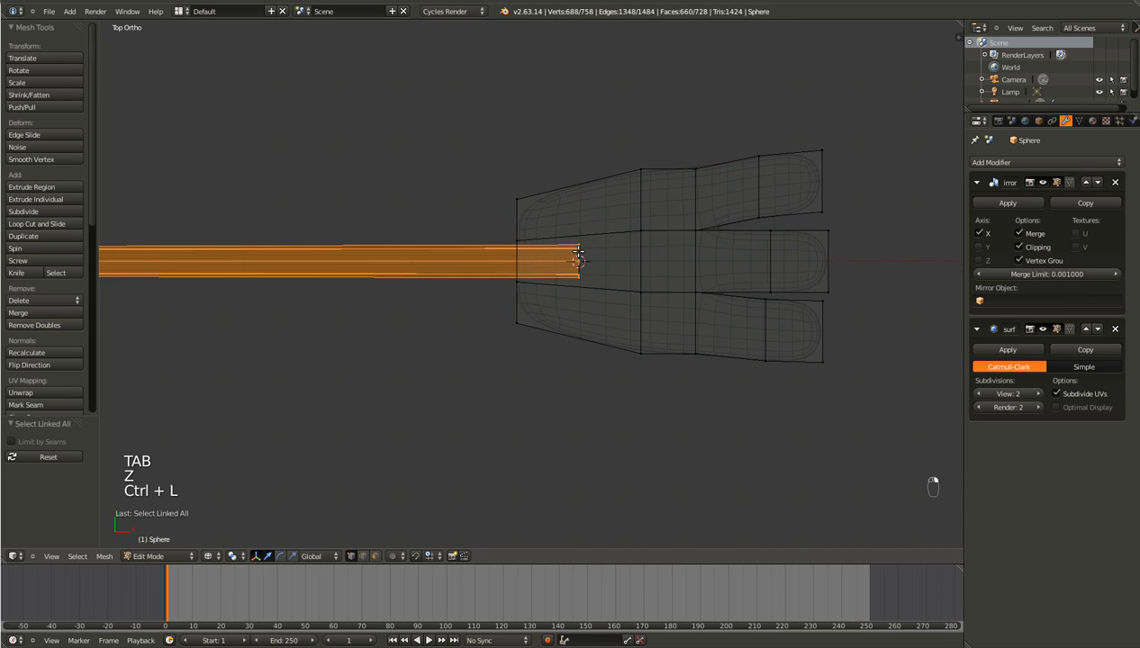
pyautogui.scroll(-8, 571, 263)
pyautogui.scroll(8, 570, 264)
pyautogui.press('a')
# Step: Select the arm's end loop inside the palm and add the mid-arm loop to the selection
pyautogui.press('b')
pyautogui.scroll(4, 549, 306)
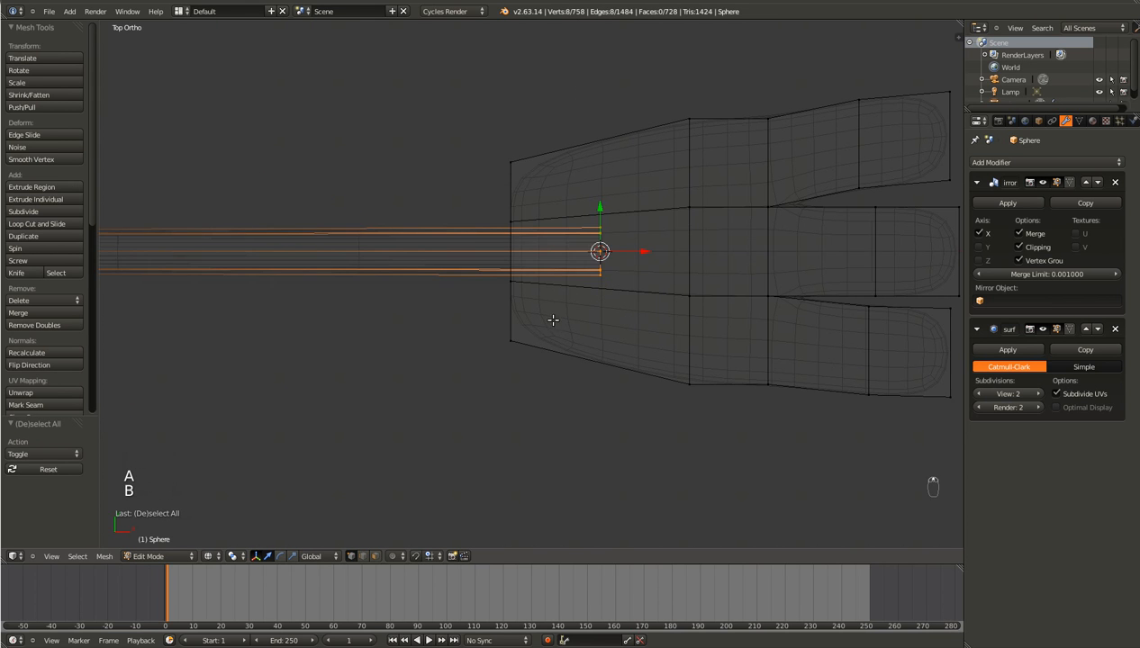
pyautogui.press('s')
pyautogui.click(567, 344)
pyautogui.keyDown('ctrl'); pyautogui.scroll(10, 557, 351); pyautogui.keyUp('ctrl')
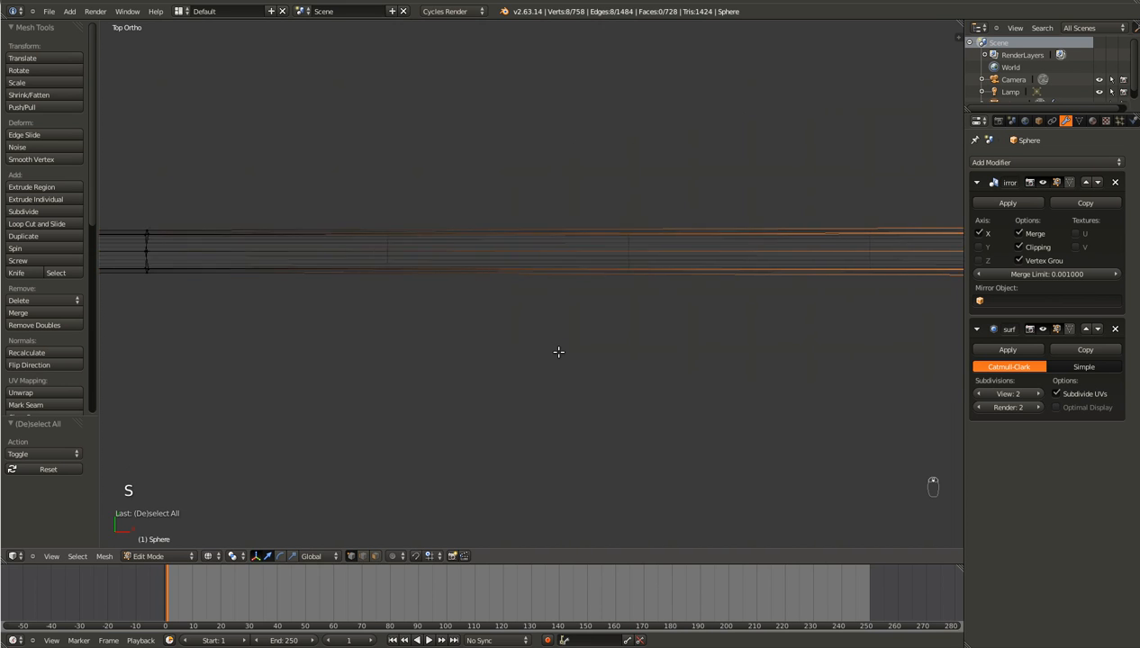
pyautogui.scroll(-4, 642, 194)
pyautogui.press('v')
pyautogui.press('b')
pyautogui.moveTo(667, 237); pyautogui.dragTo(484, 387)
pyautogui.moveTo(484, 387); pyautogui.dragTo(384, 258, button='middle')
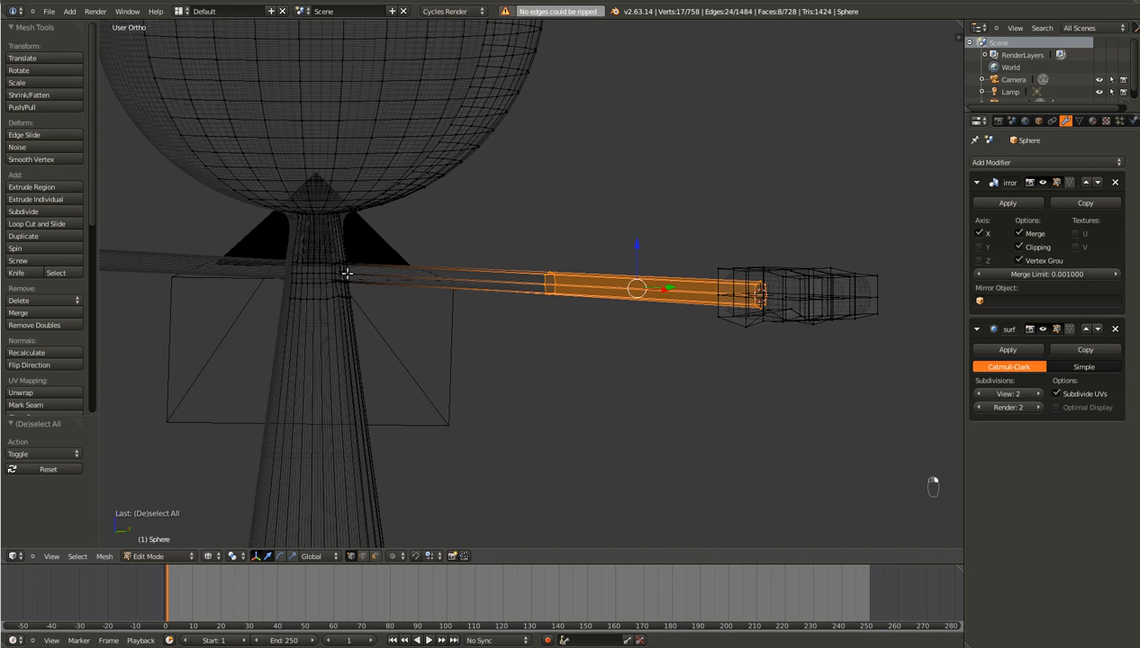
# Step: Add the arm's shoulder loop to the selection and remove the stray body vertex from it
pyautogui.scroll(8, 347, 273)
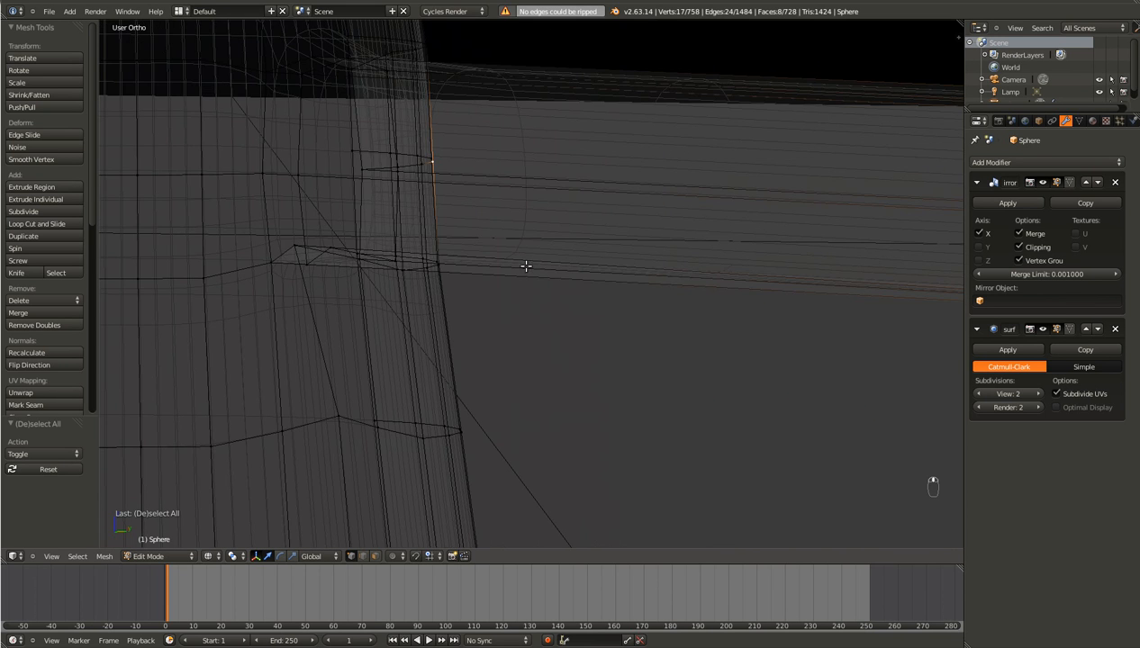
pyautogui.moveTo(533, 266); pyautogui.dragTo(485, 274, button='middle')
pyautogui.press('KP_Decimal')
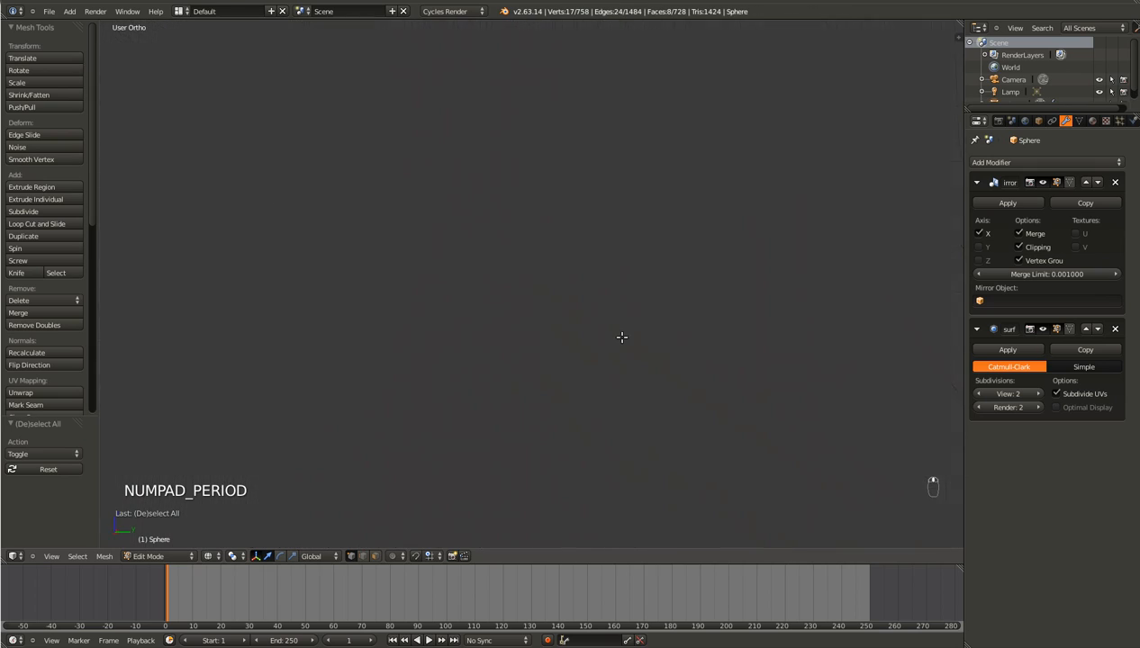
pyautogui.moveTo(689, 335); pyautogui.dragTo(647, 334, button='middle')
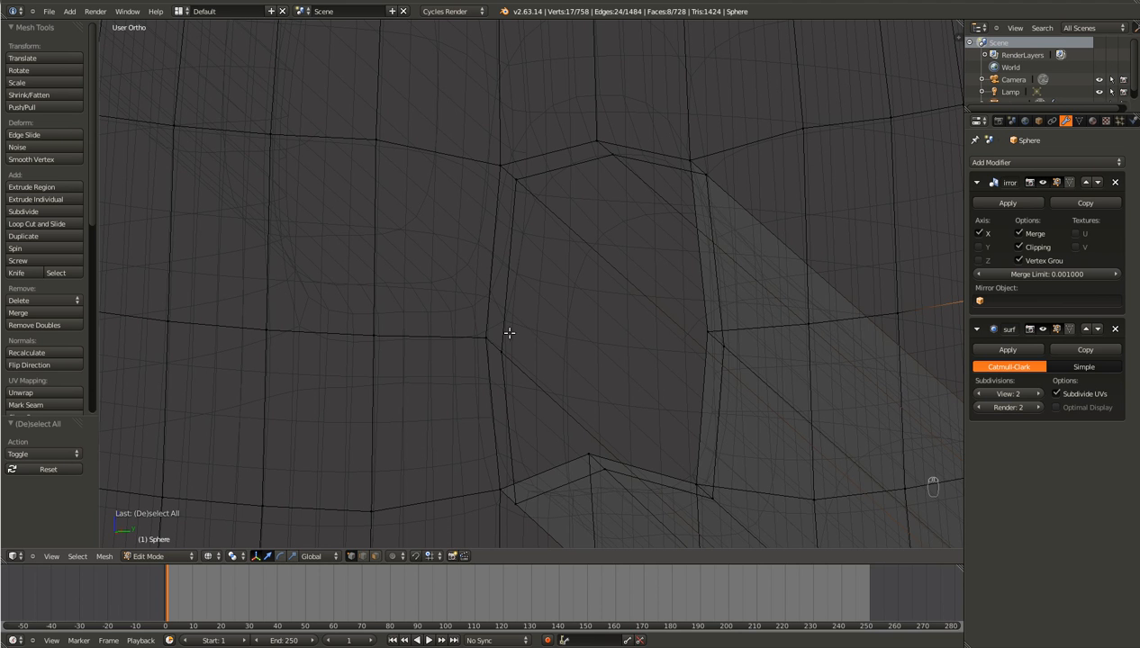
pyautogui.scroll(-8, 511, 219)
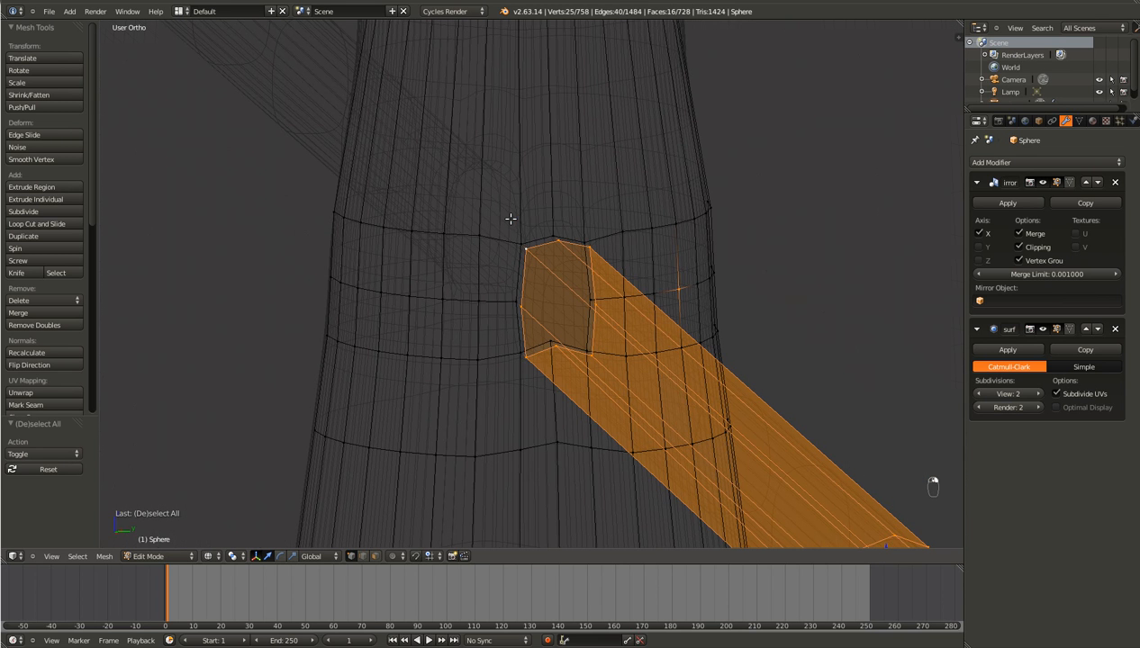
pyautogui.press('c')
pyautogui.scroll(-4, 558, 241)
# Step: Thicken the arm by scaling its three selected loops to 1.217 on every axis except X
pyautogui.press('s')
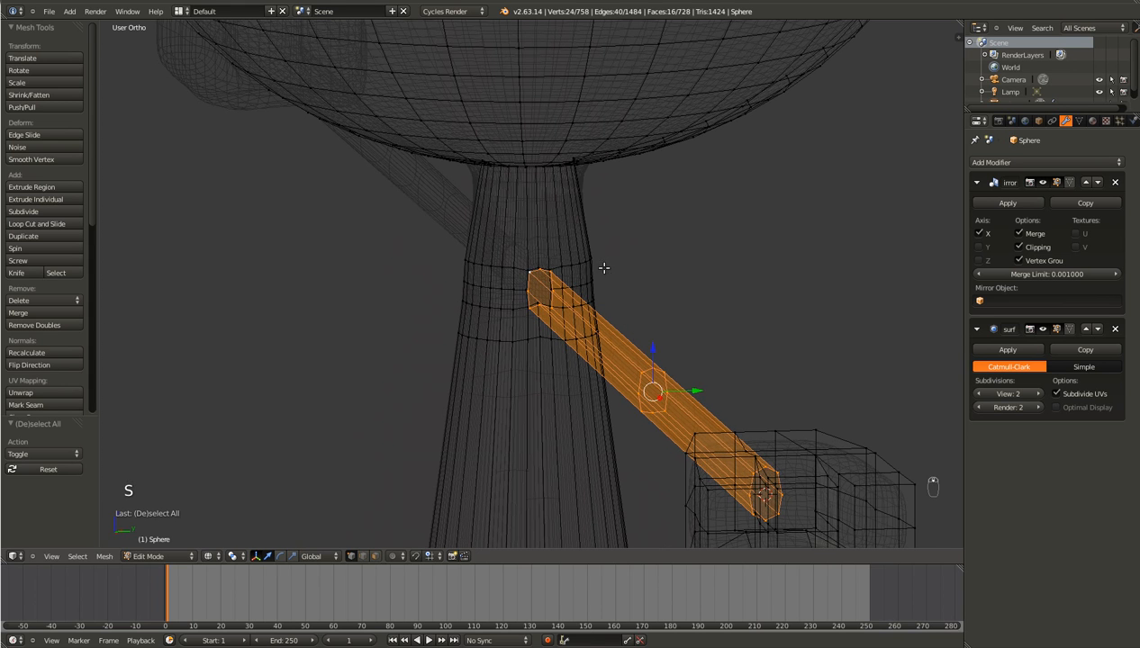
pyautogui.click(665, 285)
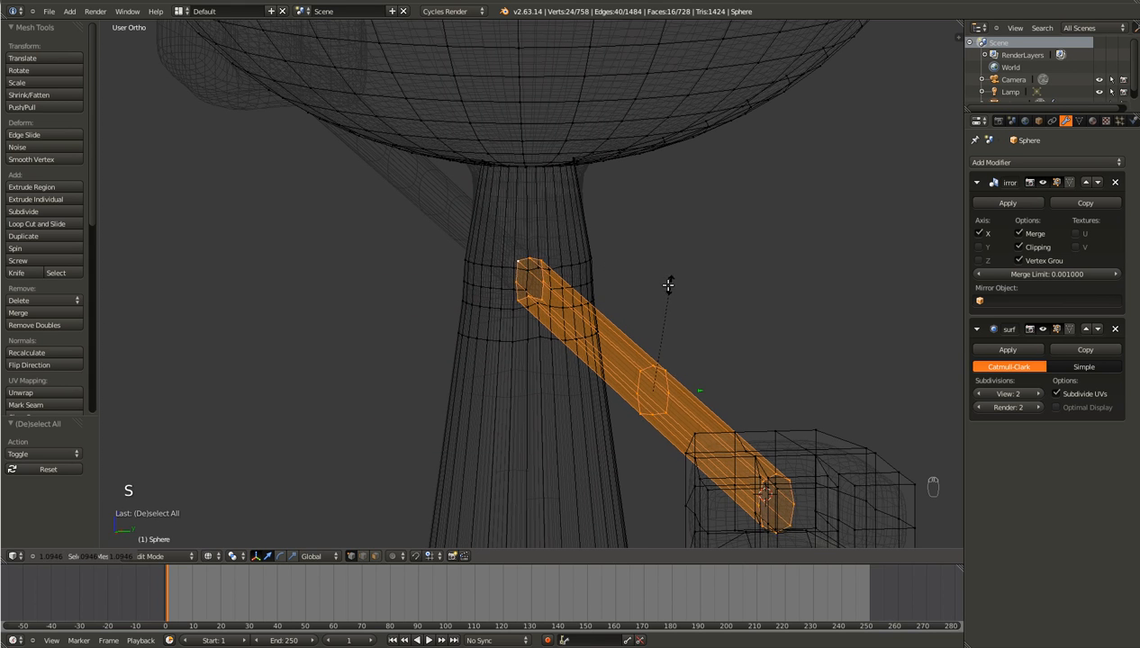
pyautogui.rightClick(666, 286)
pyautogui.press('s')
pyautogui.hotkey('shift', 'x')
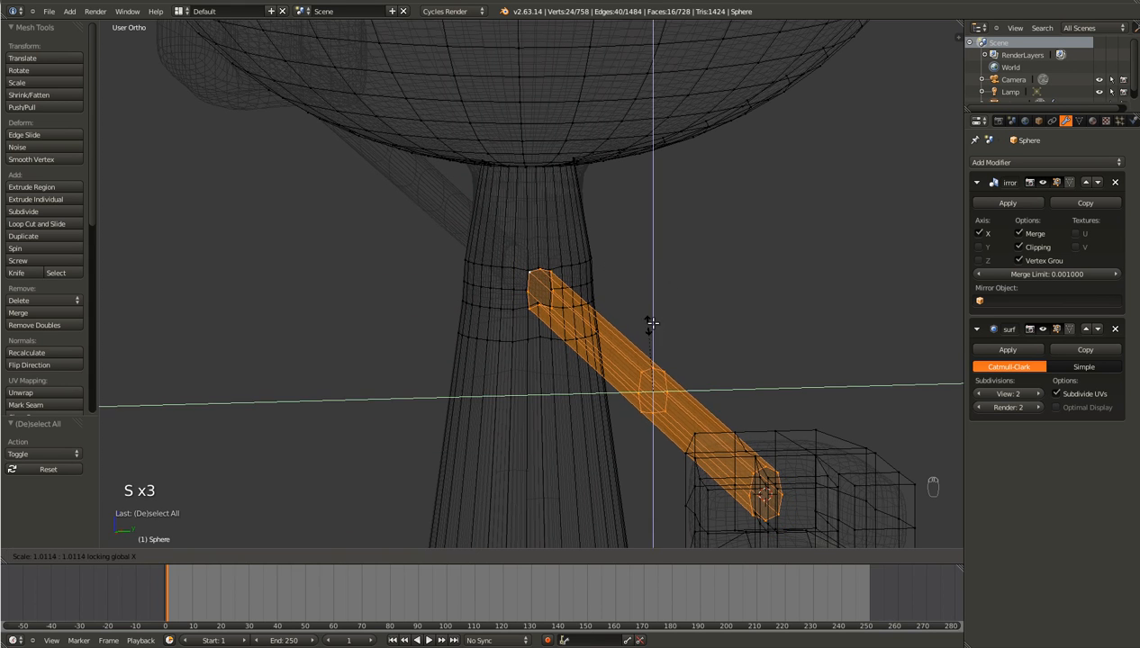
pyautogui.click(672, 316)
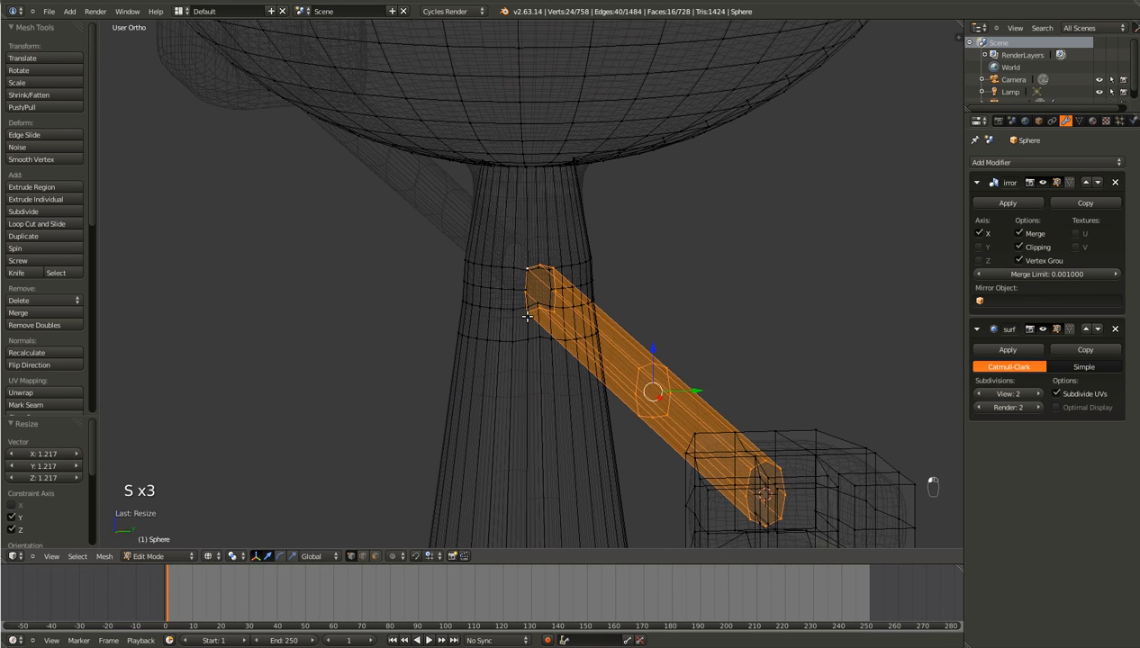
# Step: Select the body loop around the shoulder opening, scale it up around the thickened arm, and return to the shaded object
pyautogui.scroll(6, 527, 316)
pyautogui.rightClick(530, 239)
pyautogui.keyDown('alt'); pyautogui.rightClick(525, 238); pyautogui.keyUp('alt')
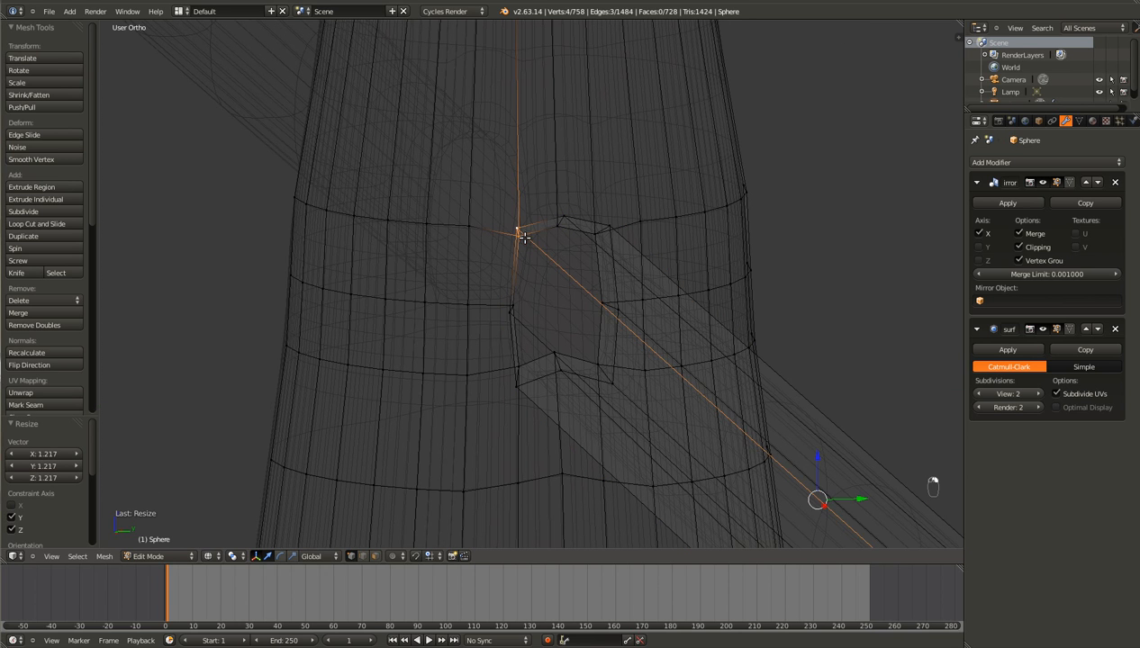
pyautogui.rightClick(540, 232)
pyautogui.keyDown('alt'); pyautogui.rightClick(536, 231); pyautogui.keyUp('alt')
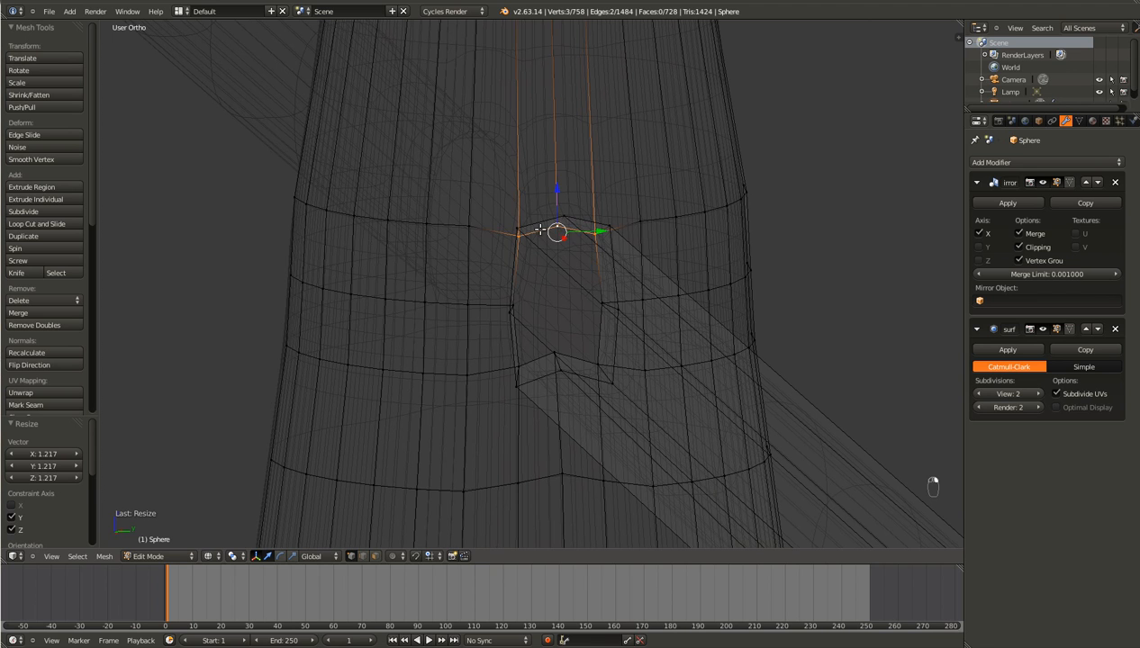
pyautogui.keyDown('alt'); pyautogui.keyDown('shift'); pyautogui.rightClick(547, 362); pyautogui.keyUp('shift'); pyautogui.keyUp('alt')
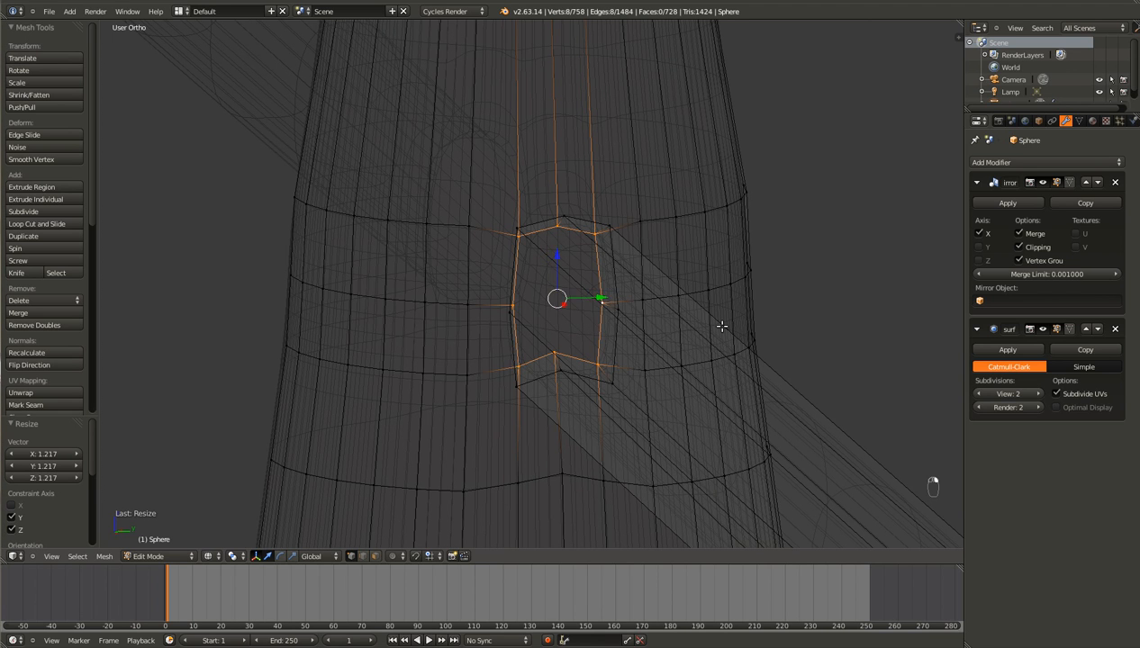
pyautogui.press('s')
pyautogui.click(754, 326)
pyautogui.press('Tab')
pyautogui.press('z')
# Step: Save the file, apply smooth shading to the character, and inspect the arms from the front
pyautogui.moveTo(590, 331); pyautogui.dragTo(629, 325, button='middle')
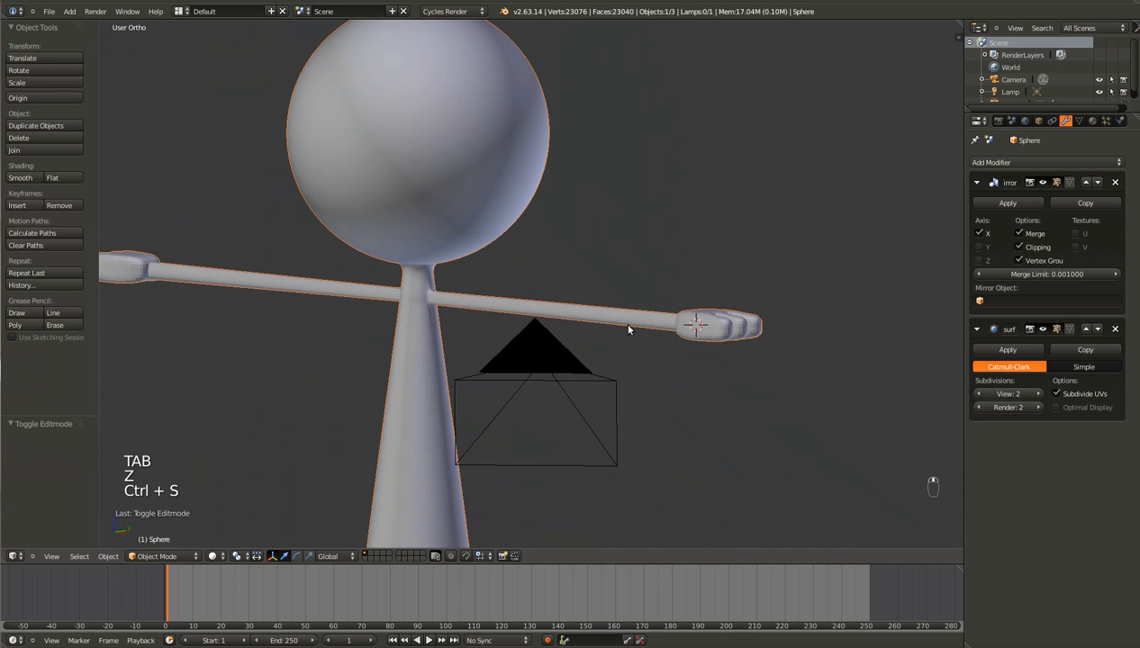
pyautogui.press('KP_1')
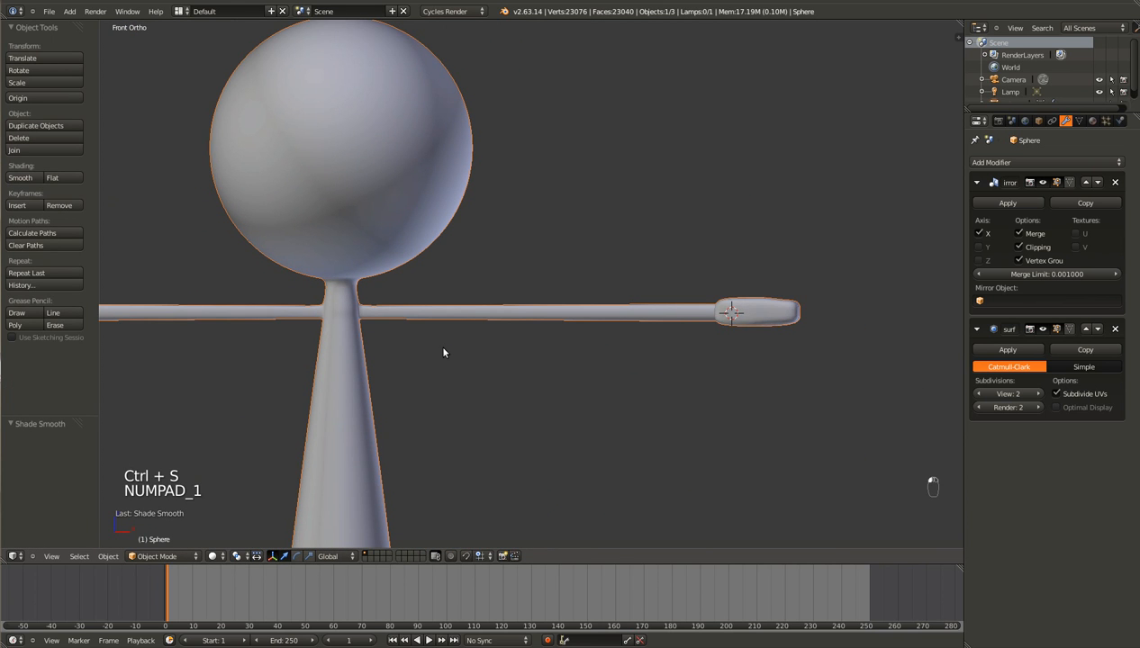
pyautogui.keyDown('ctrl'); pyautogui.scroll(-7, 443, 348); pyautogui.keyUp('ctrl')
pyautogui.keyDown('ctrl'); pyautogui.scroll(11, 443, 348); pyautogui.keyUp('ctrl')
pyautogui.moveTo(609, 310); pyautogui.dragTo(621, 427, button='middle')
pyautogui.scroll(3, 617, 421)
# Step: Move the palm's middle wrist vertices along X towards the arm, leave mesh editing, and save the file
pyautogui.press('Tab')
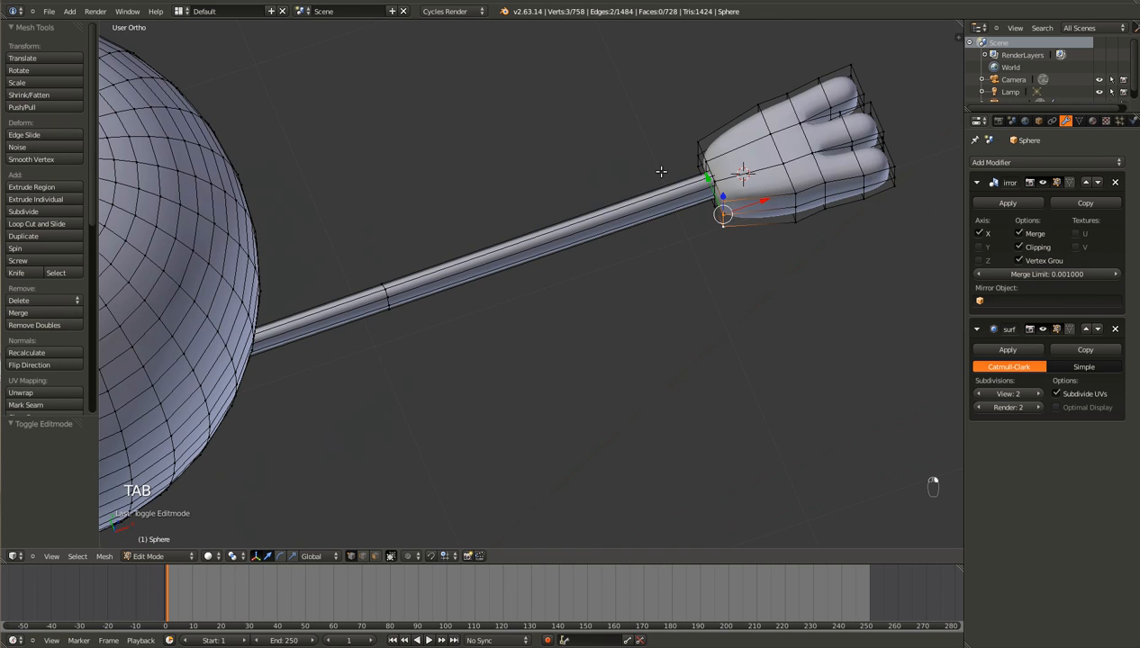
pyautogui.press('KP_7')
pyautogui.press('KP_Decimal')
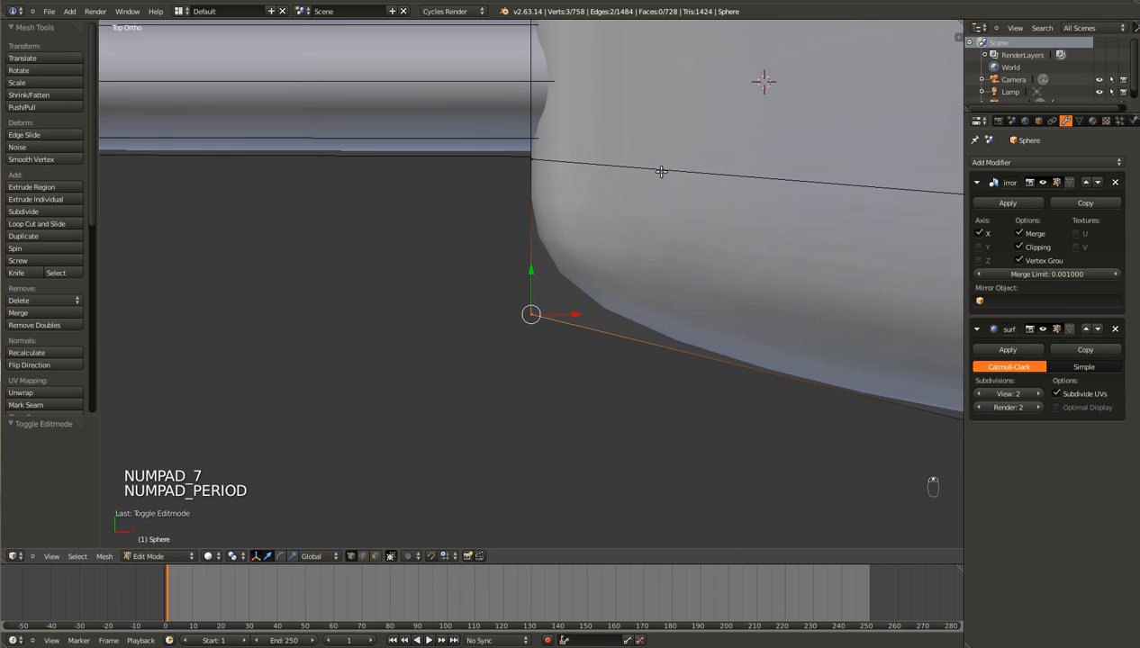
pyautogui.press('z')
pyautogui.press('c')
pyautogui.moveTo(501, 120)
pyautogui.mouseDown()
pyautogui.moveTo(537, 127)
pyautogui.moveTo(529, 182)
pyautogui.mouseUp()
pyautogui.scroll(-8, 479, 235)
pyautogui.press('g')
pyautogui.press('x')
pyautogui.click(498, 236)
pyautogui.press('Tab')
pyautogui.press('z')
pyautogui.hotkey('ctrl', 's')
pyautogui.moveTo(495, 297); pyautogui.dragTo(654, 253, button='middle')
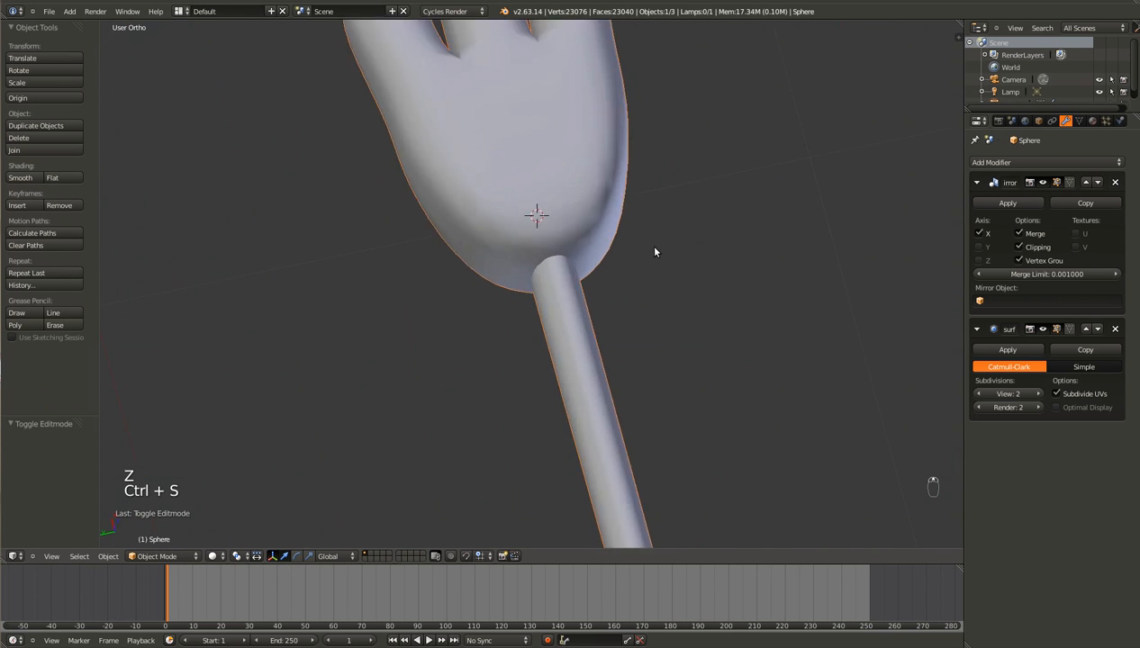
# Step: Reopen the mesh in wireframe and select the arm's end loop inside the palm
pyautogui.press('Tab')
pyautogui.press('z')
pyautogui.rightClick(515, 187)
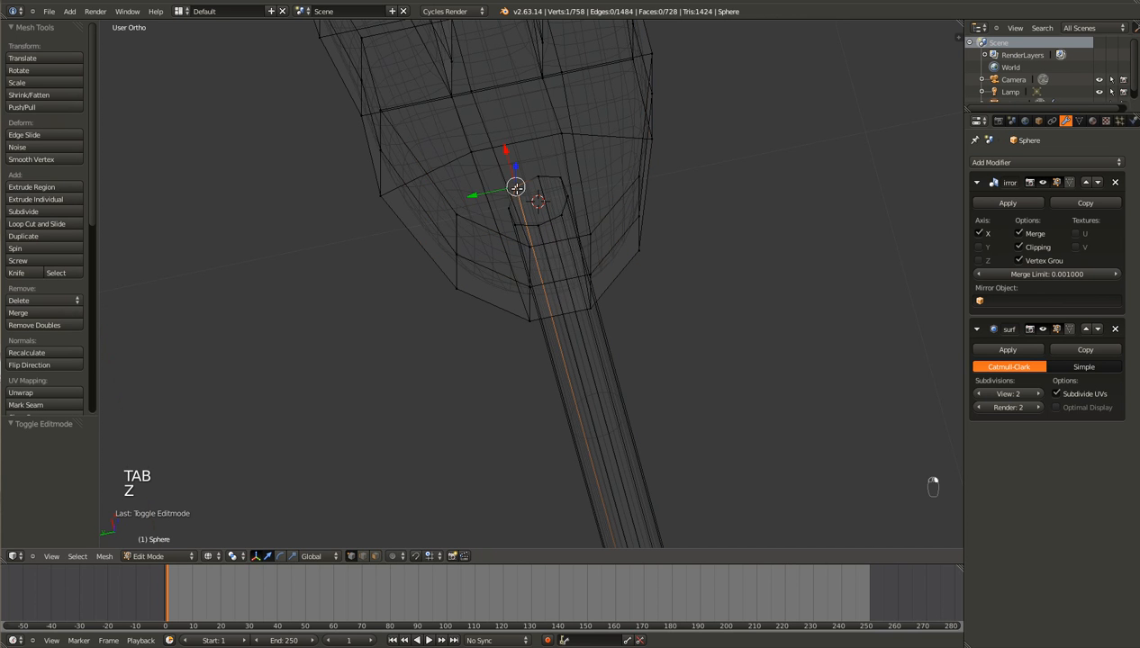
pyautogui.keyDown('alt'); pyautogui.rightClick(521, 189); pyautogui.keyUp('alt')
pyautogui.scroll(-5, 521, 185)
pyautogui.scroll(5, 523, 187)
pyautogui.press('a')
pyautogui.keyDown('alt'); pyautogui.rightClick(530, 210); pyautogui.keyUp('alt')
# Step: Try widening the arm's end loop by scaling it to about 1.43 along Y
pyautogui.press('s')
pyautogui.press('x')
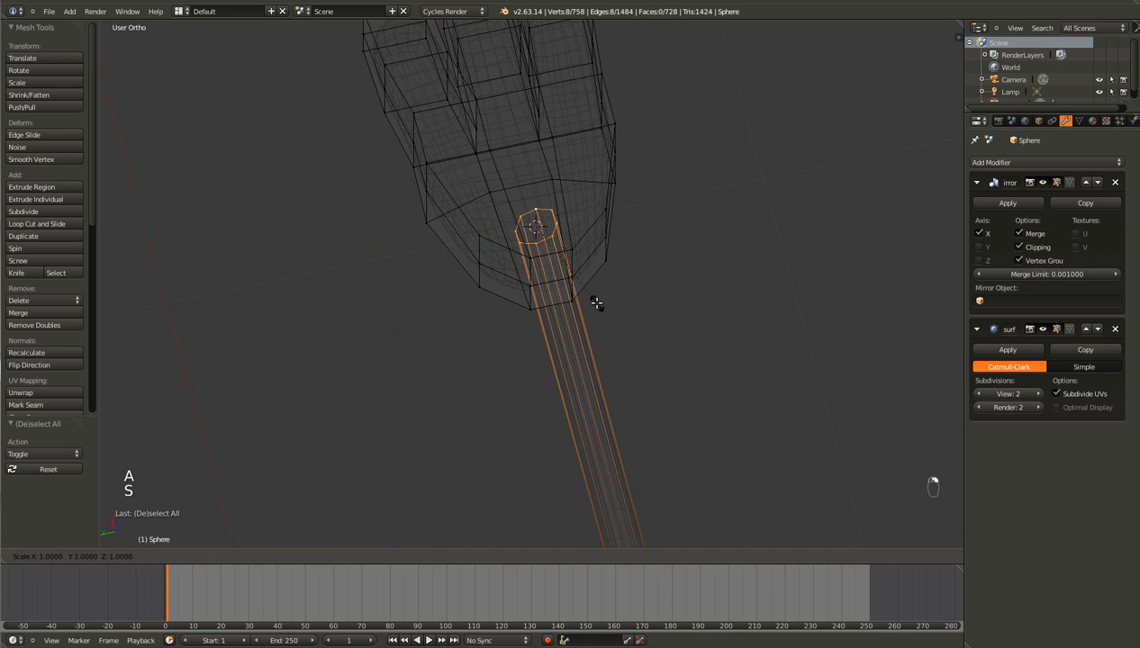
pyautogui.press('y')
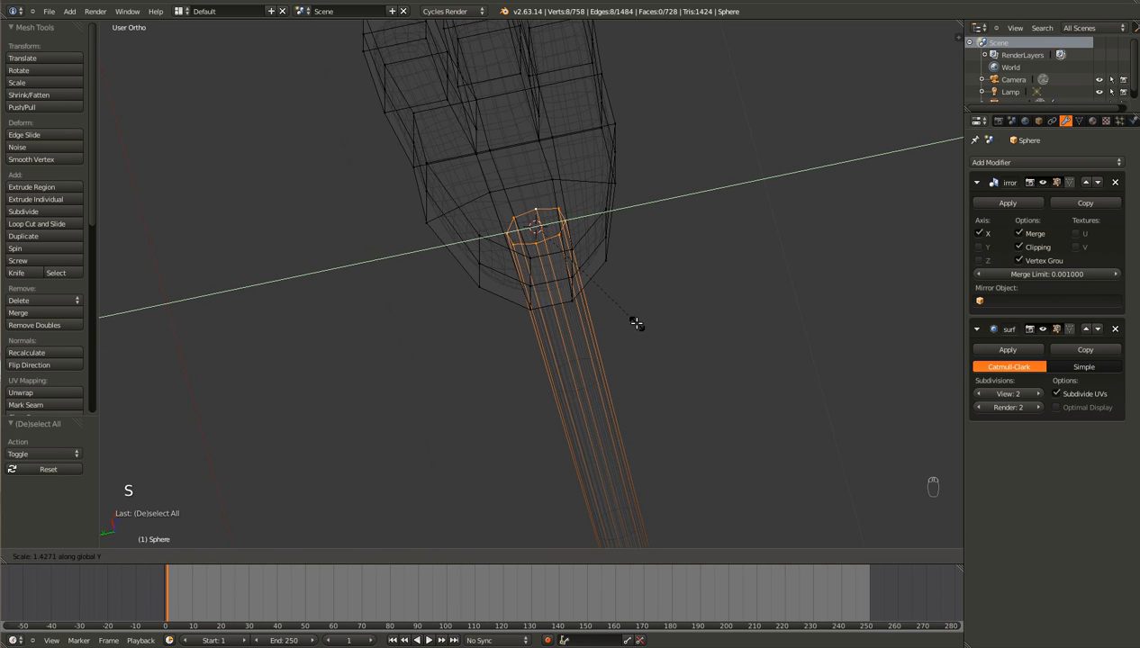
pyautogui.click(636, 322)
pyautogui.keyDown('shift'); pyautogui.scroll(-5, 636, 343); pyautogui.keyUp('shift')
pyautogui.hotkey('ctrl', 'z')
# Step: Add the mid-arm loop, the shoulder loop and the upper vertices of the body's arm opening to the selection
pyautogui.moveTo(547, 408); pyautogui.dragTo(774, 322, button='middle')
pyautogui.keyDown('shift'); pyautogui.scroll(4, 773, 322); pyautogui.keyUp('shift')
pyautogui.press('c')
pyautogui.moveTo(621, 278)
pyautogui.mouseDown()
pyautogui.moveTo(588, 193)
pyautogui.moveTo(633, 287)
pyautogui.moveTo(628, 249)
pyautogui.mouseUp()
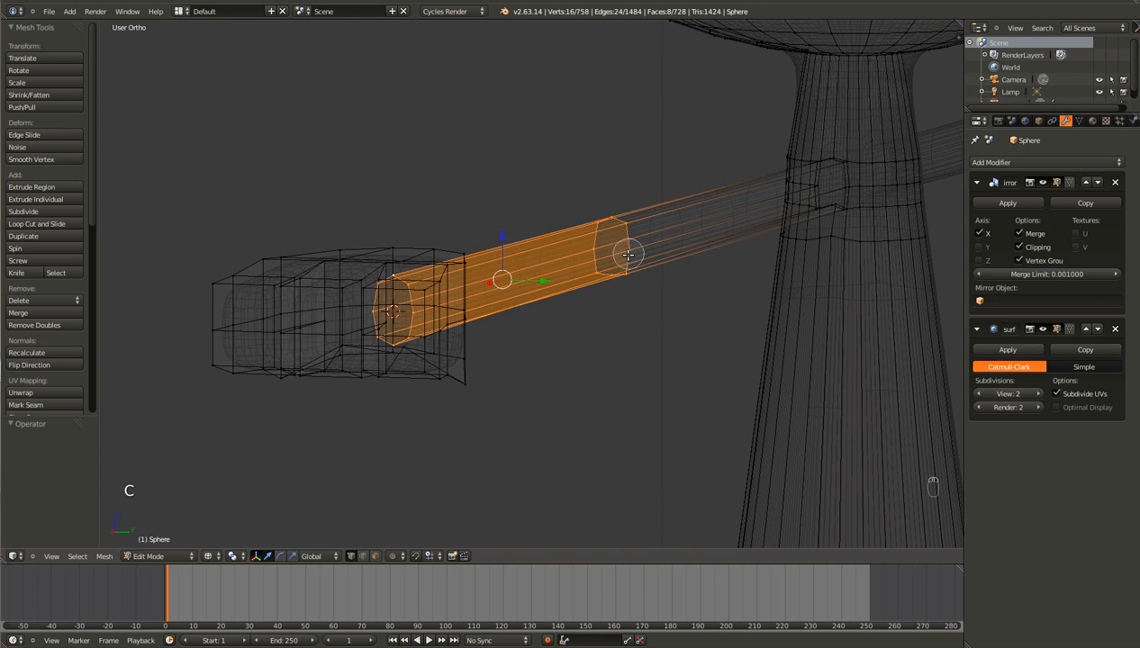
pyautogui.keyDown('ctrl'); pyautogui.scroll(-3, 623, 294); pyautogui.keyUp('ctrl')
pyautogui.scroll(8, 623, 294)
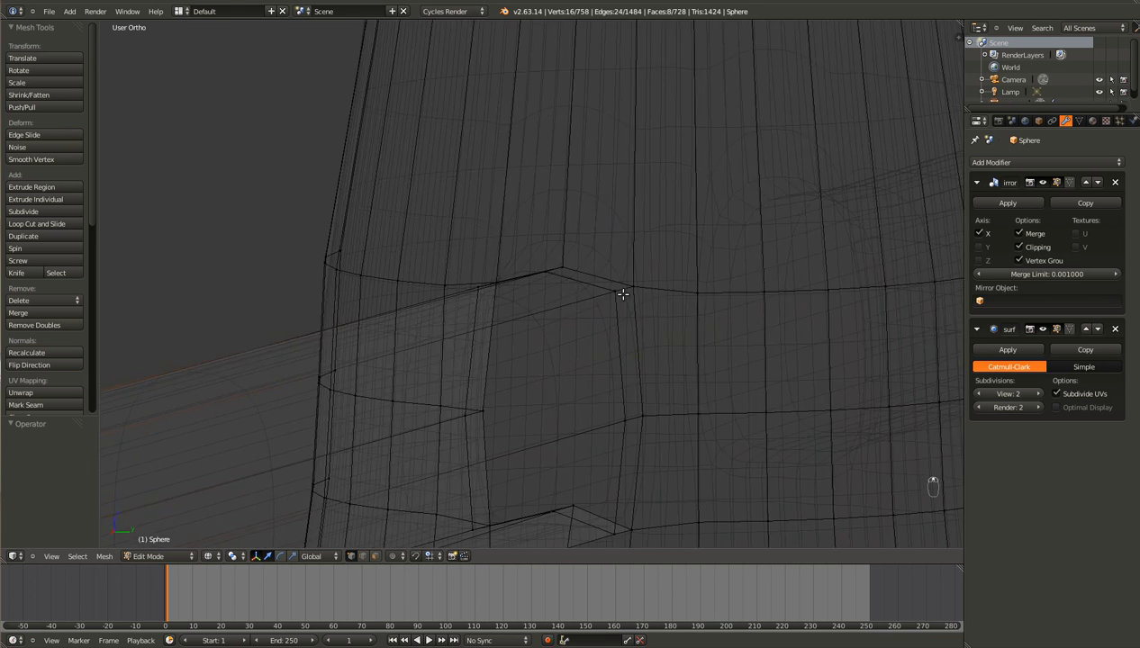
pyautogui.keyDown('alt'); pyautogui.keyDown('shift'); pyautogui.click(459, 286); pyautogui.keyUp('shift'); pyautogui.keyUp('alt')
pyautogui.keyDown('alt'); pyautogui.keyDown('shift'); pyautogui.click(471, 279); pyautogui.keyUp('shift'); pyautogui.keyUp('alt')
pyautogui.press('s')
pyautogui.rightClick(558, 350)
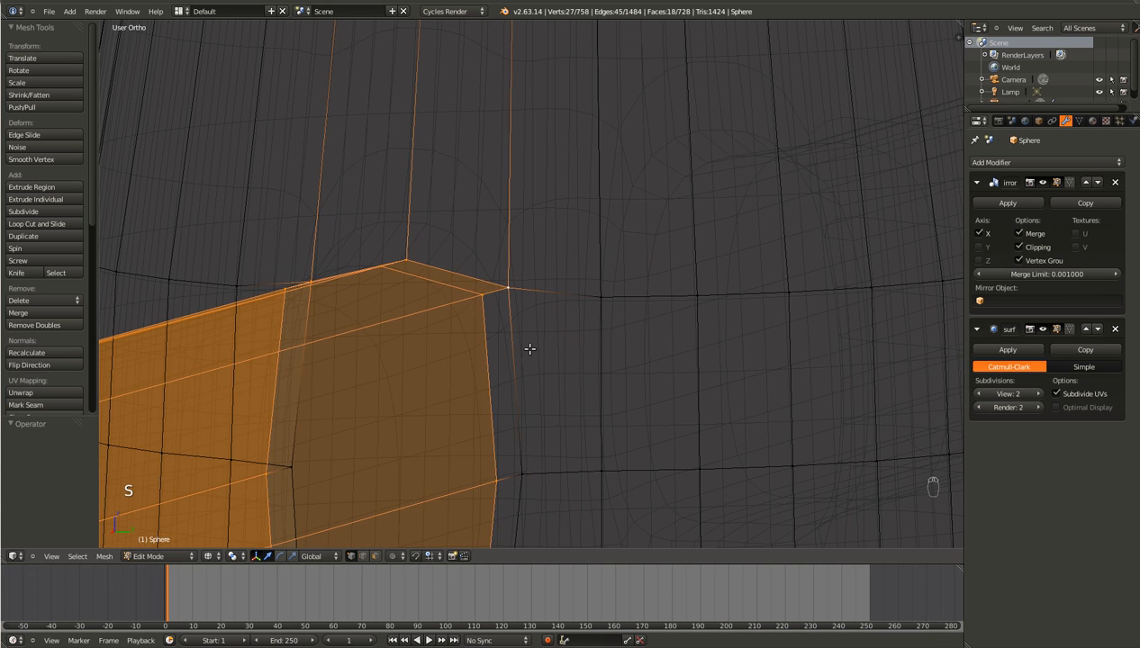
# Step: Add the remaining side and lower vertices of the body's arm opening to the selection
pyautogui.keyDown('alt'); pyautogui.keyDown('shift'); pyautogui.click(528, 349); pyautogui.keyUp('shift'); pyautogui.keyUp('alt')
pyautogui.scroll(-4, 527, 350)
pyautogui.scroll(8, 458, 351)
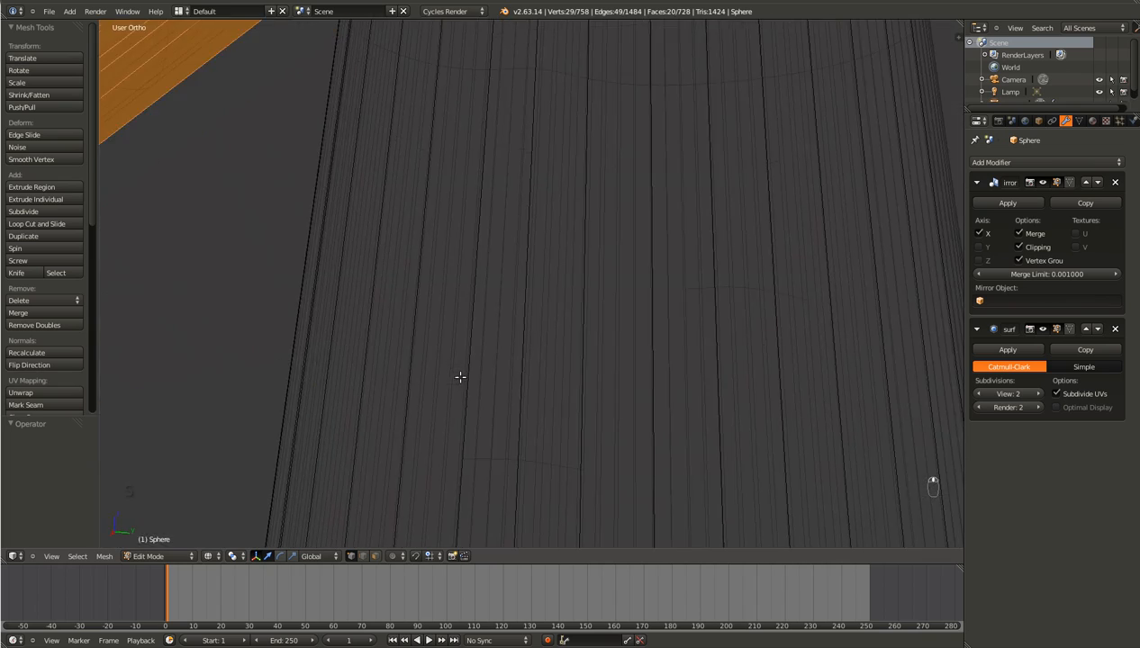
pyautogui.scroll(-5, 464, 368)
pyautogui.press('KP_Decimal')
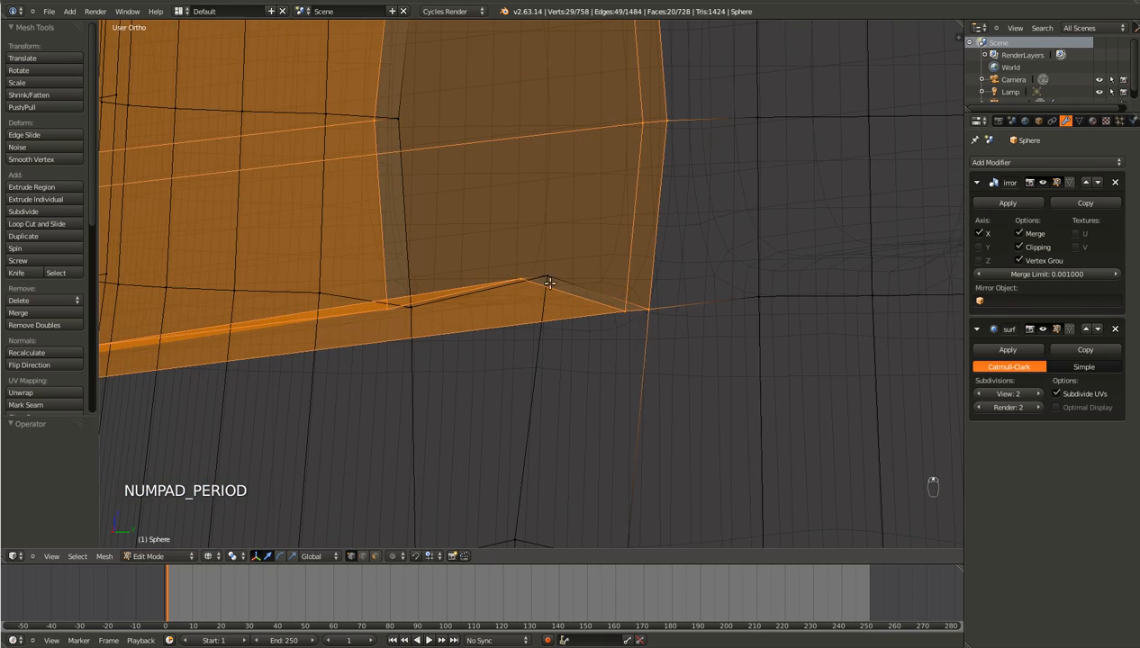
pyautogui.keyDown('alt'); pyautogui.keyDown('shift'); pyautogui.click(537, 286); pyautogui.keyUp('shift'); pyautogui.keyUp('alt')
pyautogui.keyDown('alt'); pyautogui.keyDown('shift'); pyautogui.click(408, 202); pyautogui.keyUp('shift'); pyautogui.keyUp('alt')
# Step: Widen the selected arm and shoulder loops by scaling them to 1.136 along Y, plus a further Y scale-up
pyautogui.press('s')
pyautogui.press('y')
pyautogui.click(484, 355)
pyautogui.press('s')
pyautogui.press('y')
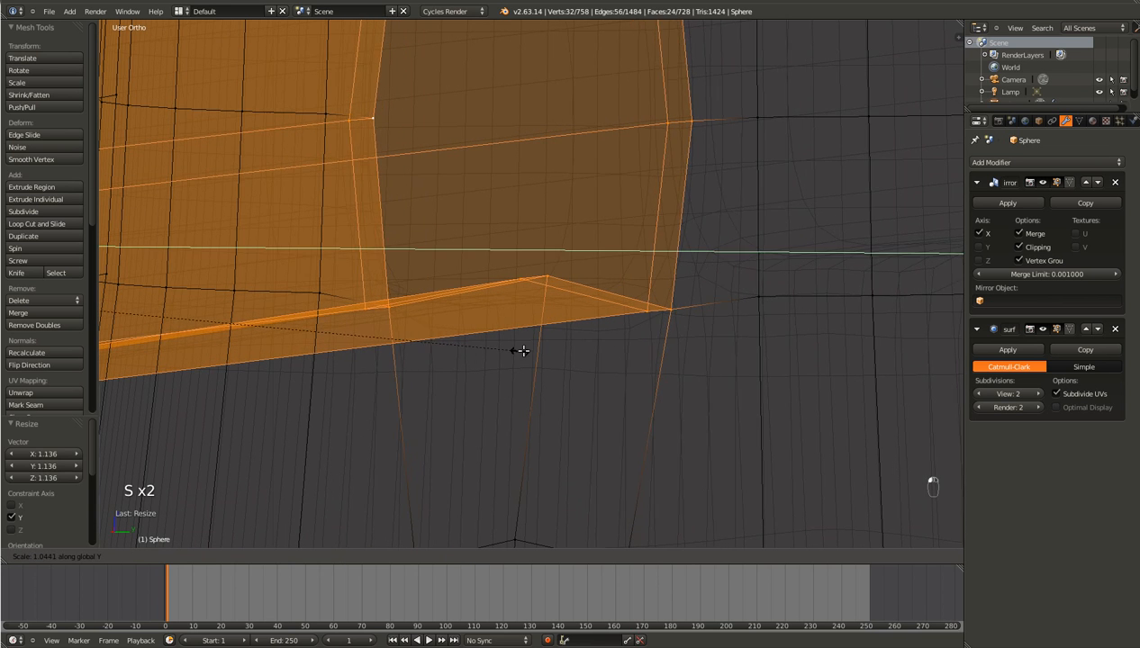
pyautogui.click(634, 352)
# Step: Leave mesh editing, check the arms in solid shading, and save the file
pyautogui.scroll(-8, 634, 352)
pyautogui.press('Tab')
pyautogui.press('z')
pyautogui.scroll(3, 381, 324)
pyautogui.moveTo(323, 293)
pyautogui.mouseDown(button='middle')
pyautogui.moveTo(381, 325)
pyautogui.moveTo(363, 305)
pyautogui.mouseUp(button='middle')
pyautogui.hotkey('ctrl', 's')
pyautogui.click(362, 301)
pyautogui.keyDown('shift'); pyautogui.scroll(-2, 361, 298); pyautogui.keyUp('shift')
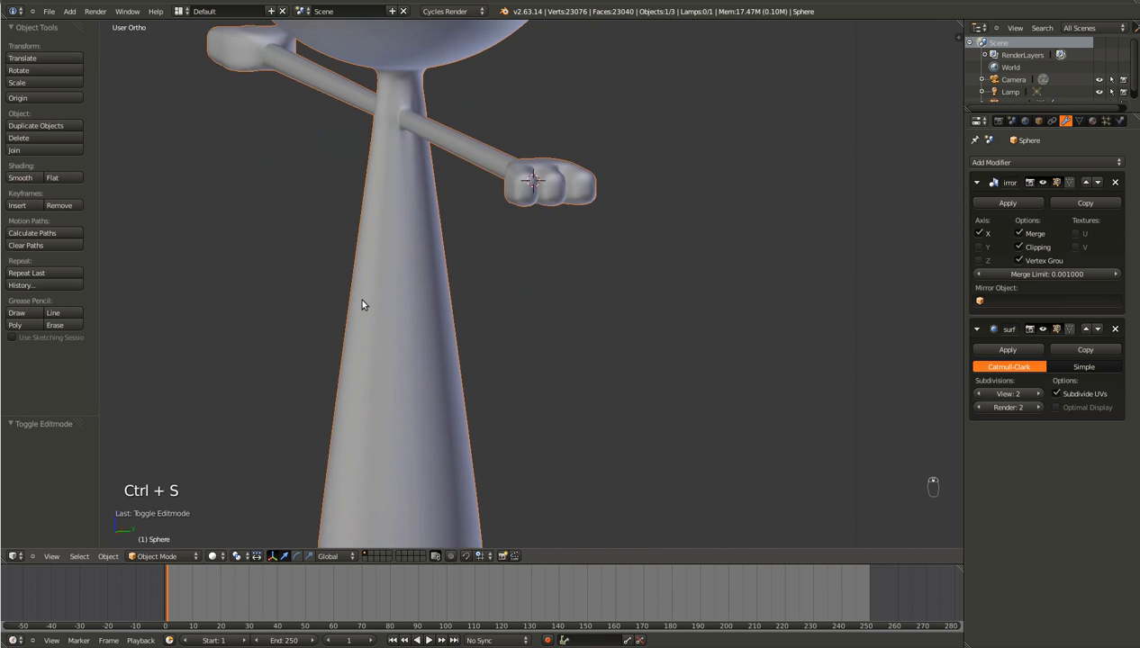
pyautogui.scroll(-5, 361, 298)
pyautogui.hotkey('ctrl', 's')
pyautogui.click(362, 302)
# Step: Enter mesh editing and examine the vertices around the underside of the body
pyautogui.press('KP_1')
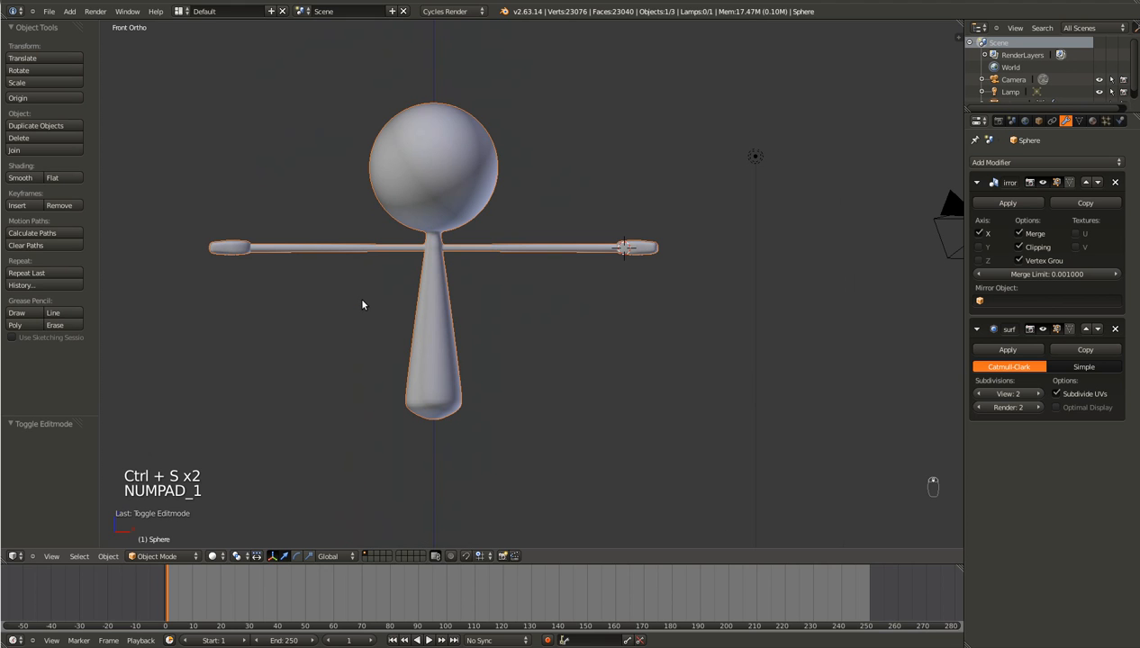
pyautogui.keyDown('ctrl'); pyautogui.scroll(2, 362, 305); pyautogui.keyUp('ctrl')
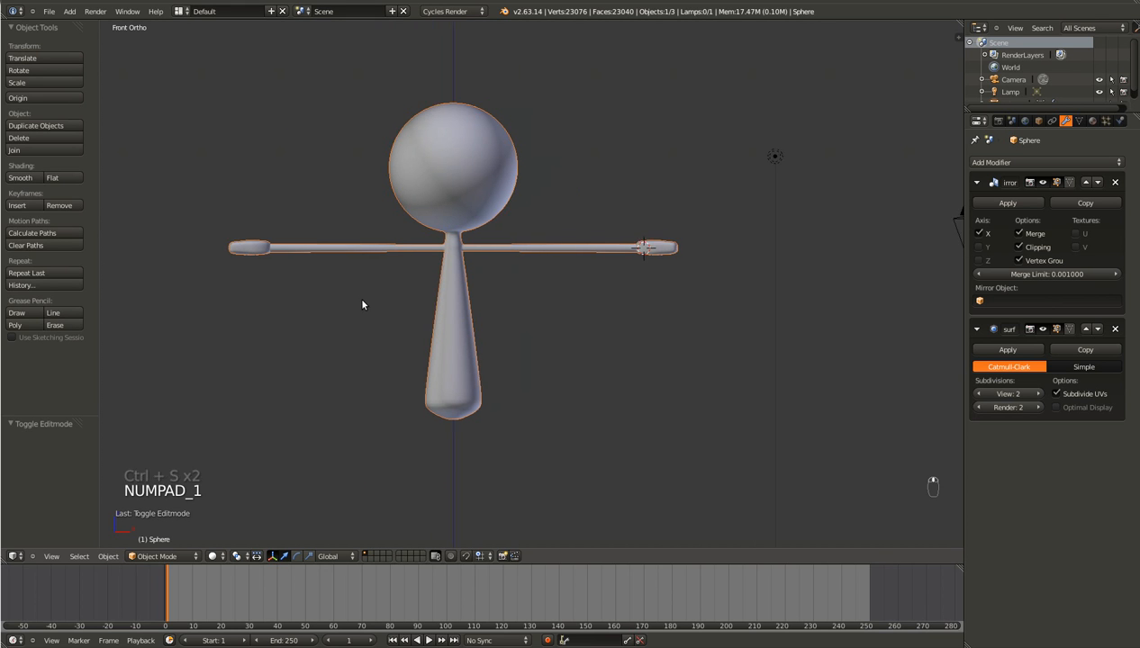
pyautogui.keyDown('ctrl'); pyautogui.scroll(-3, 362, 305); pyautogui.keyUp('ctrl')
pyautogui.keyDown('shift'); pyautogui.scroll(-4, 362, 305); pyautogui.keyUp('shift')
pyautogui.keyDown('ctrl'); pyautogui.scroll(1, 362, 305); pyautogui.keyUp('ctrl')
pyautogui.scroll(4, 362, 304)
pyautogui.press('Tab')
pyautogui.moveTo(437, 247); pyautogui.dragTo(392, 150, button='middle')
pyautogui.rightClick(416, 225)
pyautogui.press('KP_Decimal')
pyautogui.scroll(5, 387, 196)
pyautogui.moveTo(387, 197); pyautogui.dragTo(499, 407, button='middle')
pyautogui.rightClick(453, 382)
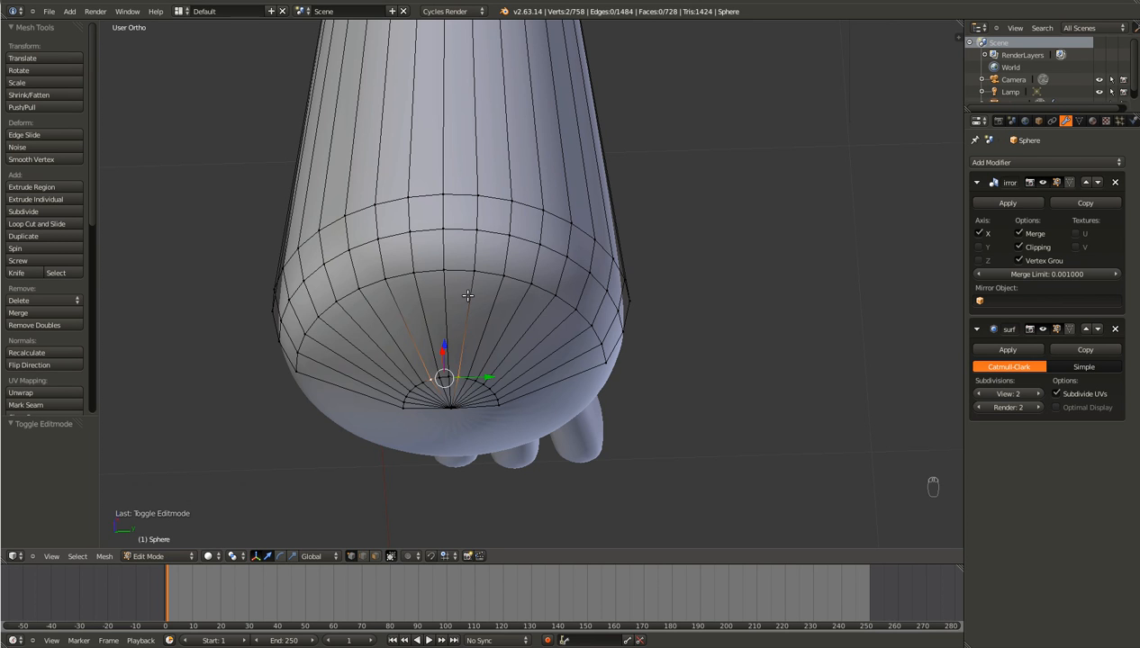
# Step: Clear the selection and select the three-by-three block of vertices at the middle of the body's lower side
pyautogui.press('KP_1')
pyautogui.press('KP_3')
pyautogui.press('a')
pyautogui.press('a')
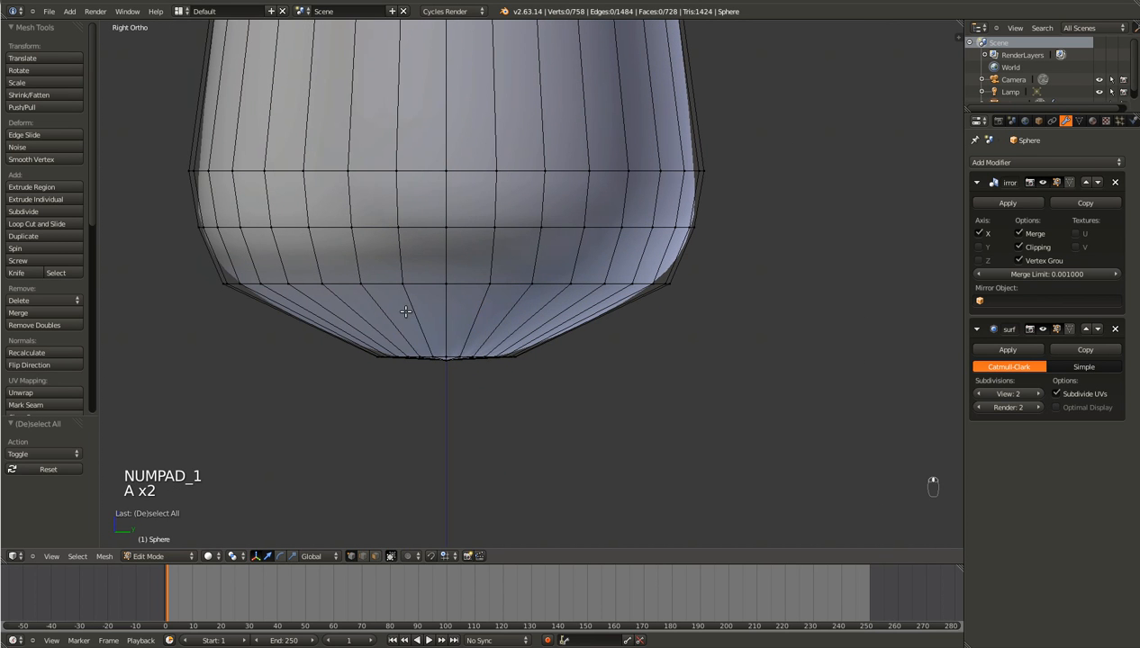
pyautogui.press('c')
pyautogui.moveTo(438, 344); pyautogui.dragTo(451, 336)
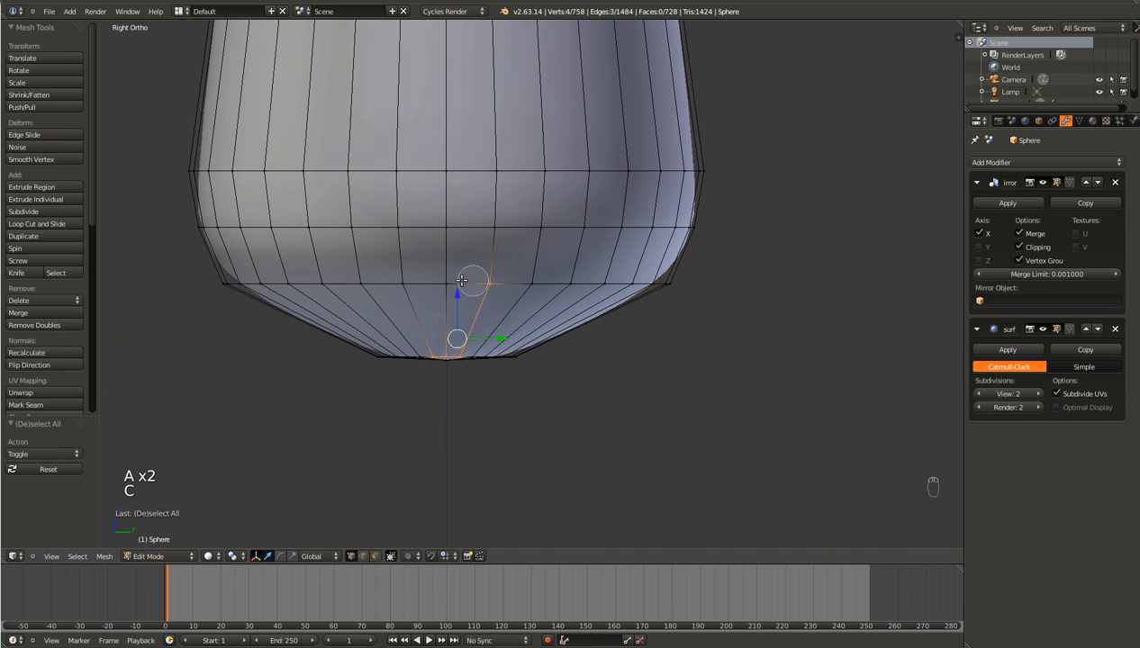
pyautogui.moveTo(475, 281); pyautogui.dragTo(416, 282)
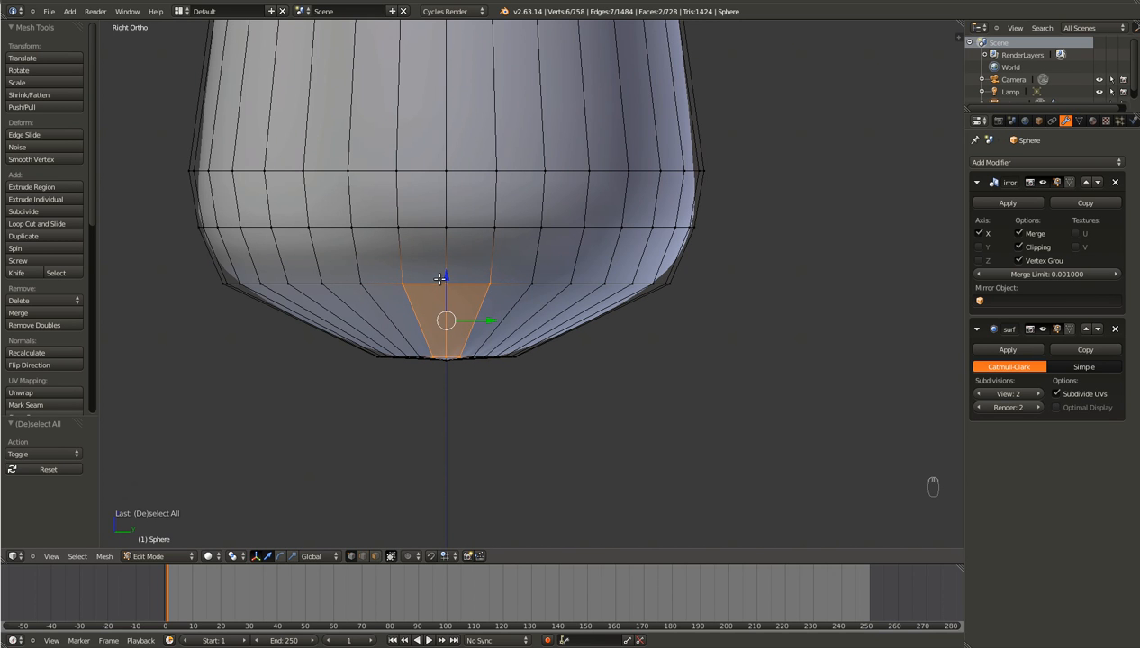
pyautogui.moveTo(401, 234); pyautogui.dragTo(496, 233)
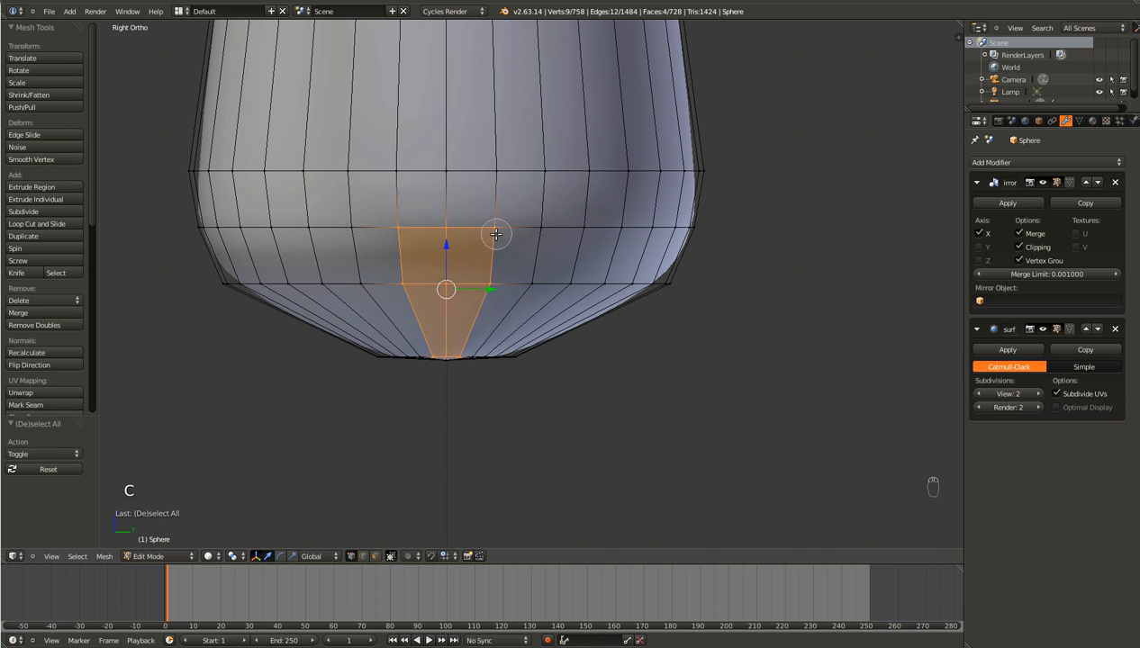
# Step: Extrude the selected side faces, lower them below the body as a leg stub, and flatten the end by scaling Z to 0
pyautogui.press('KP_1')
pyautogui.press('e')
pyautogui.click(542, 300)
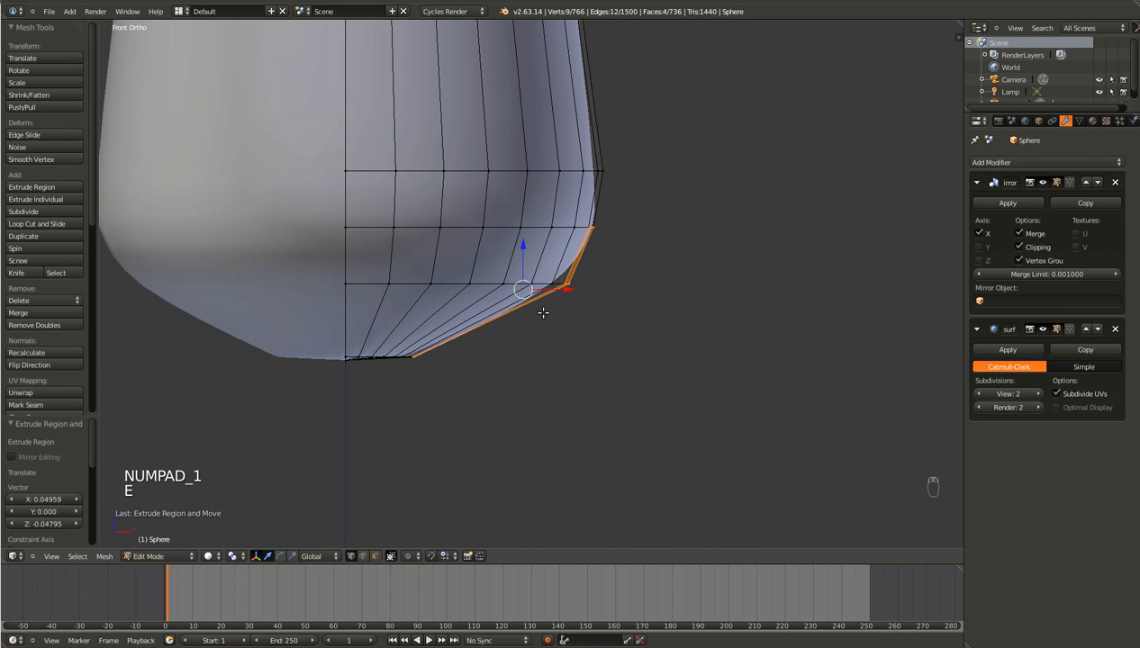
pyautogui.press('g')
pyautogui.click(654, 416)
pyautogui.press('s')
pyautogui.press('z')
pyautogui.press('0')
pyautogui.press('Return')
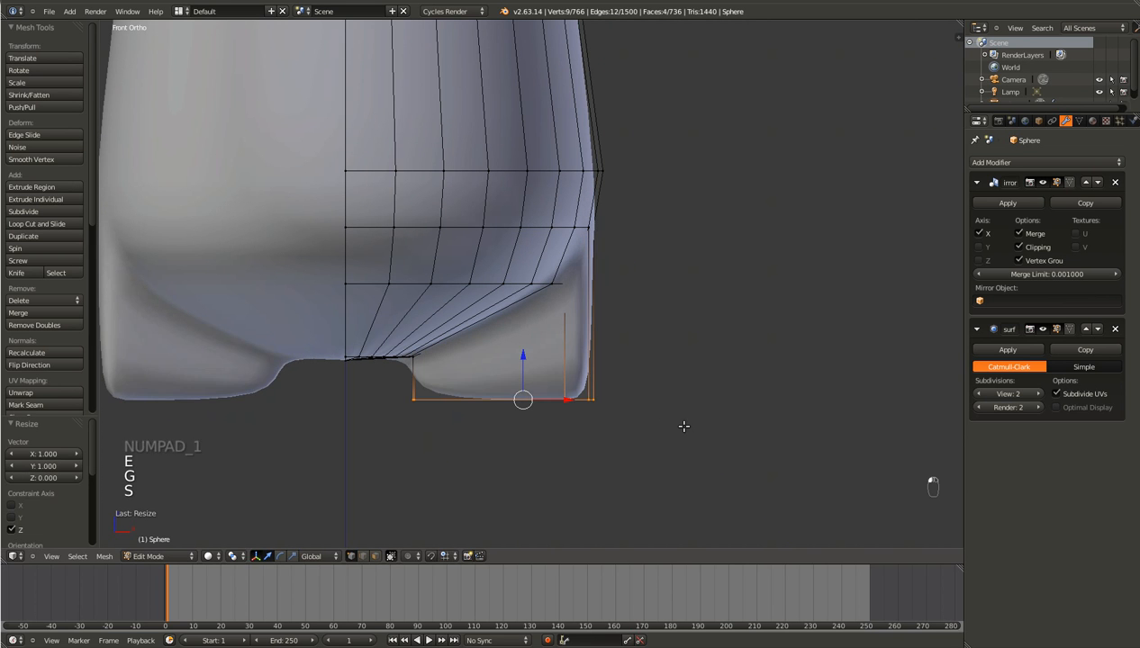
# Step: In wireframe, select the middle column of vertices at the leg stub's end and move it inward along X
pyautogui.scroll(-4, 683, 425)
pyautogui.scroll(1, 684, 426)
pyautogui.scroll(5, 605, 403)
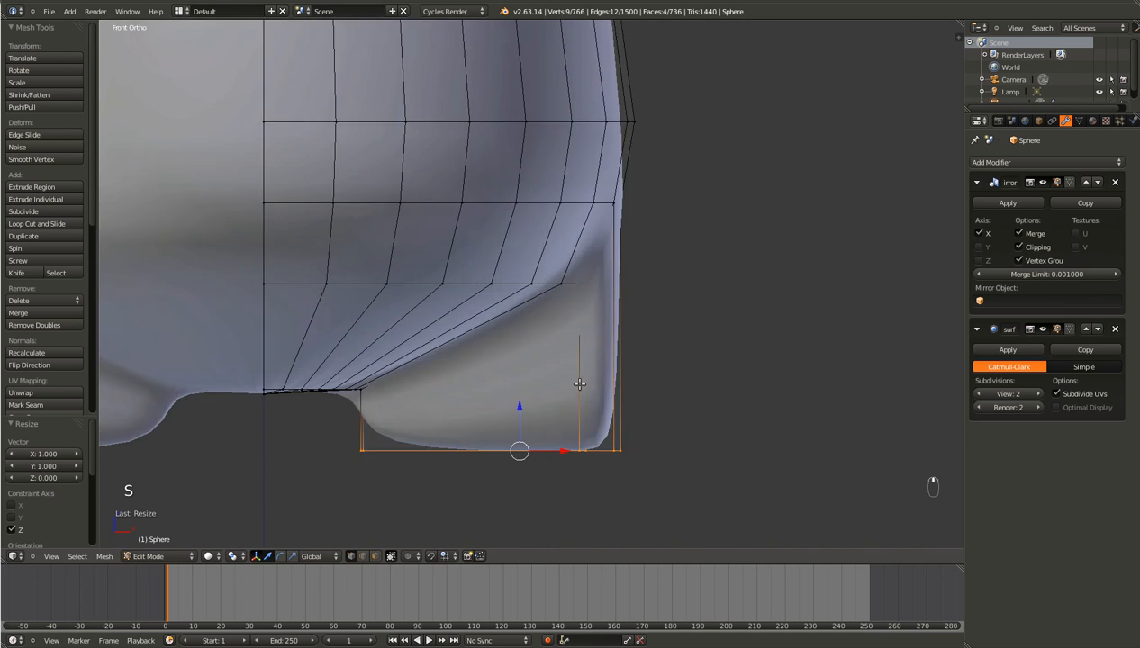
pyautogui.press('z')
pyautogui.press('a')
pyautogui.press('c')
pyautogui.click(581, 452)
pyautogui.press('g')
pyautogui.press('x')
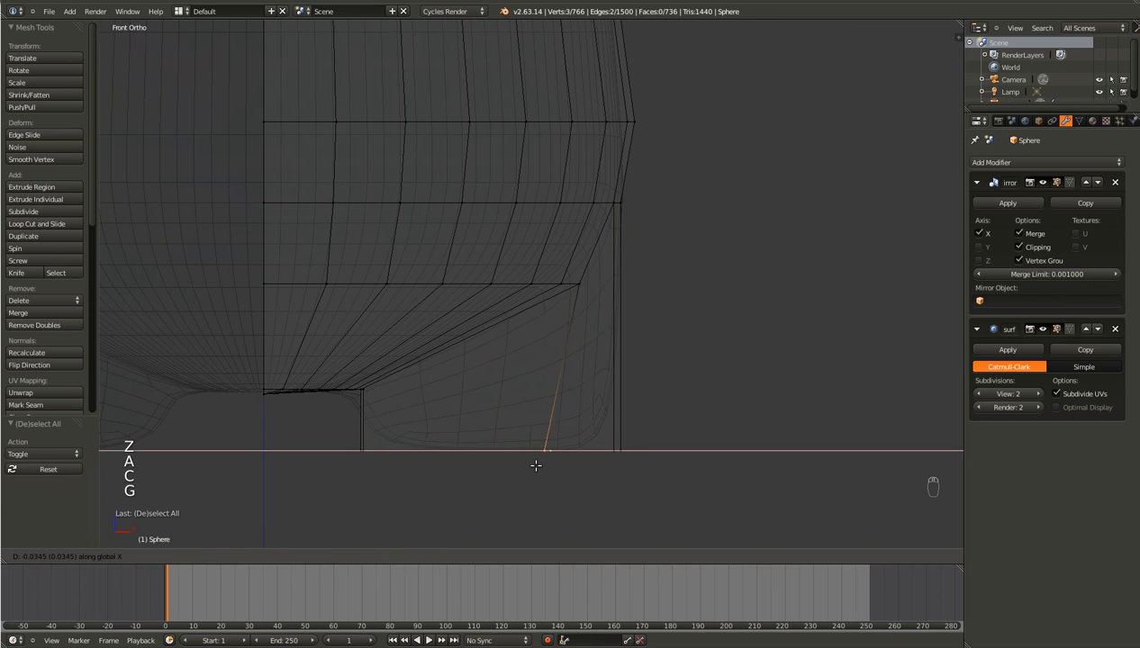
pyautogui.click(505, 463)
pyautogui.press('Tab')
pyautogui.press('Tab')
# Step: Select all the vertices at the leg stub's flat end
pyautogui.press('a')
pyautogui.press('a')
pyautogui.press('a')
pyautogui.press('c')
pyautogui.moveTo(641, 438); pyautogui.dragTo(385, 439)
pyautogui.rightClick(570, 437)
pyautogui.scroll(-5, 577, 440)
pyautogui.press('e')
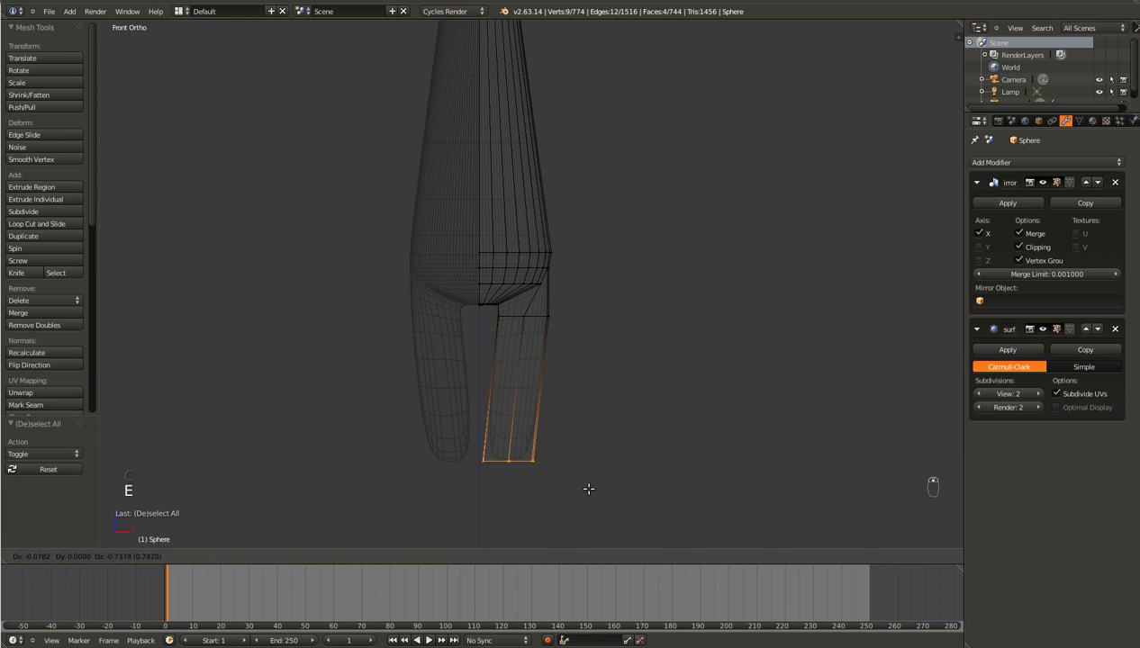
pyautogui.click(602, 489)
pyautogui.hotkey('ctrl', 'z')
pyautogui.press('g')
pyautogui.rightClick(583, 469)
# Step: Extrude the leg's end 0.397 downward along Z, and lower it a further 0.341
pyautogui.press('e')
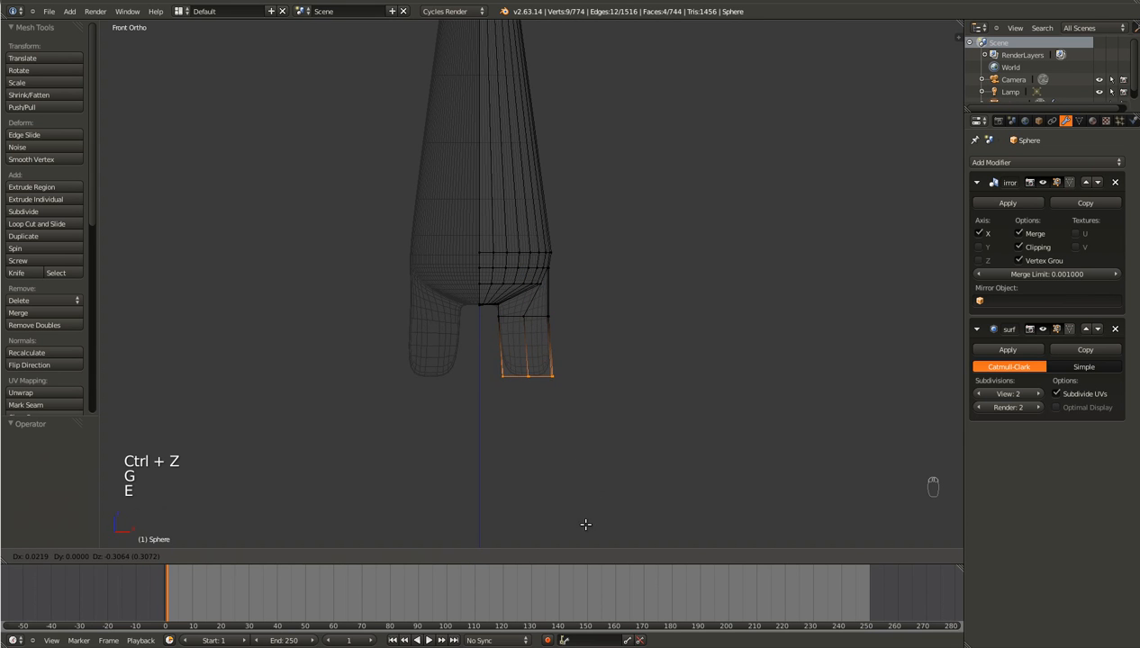
pyautogui.rightClick(566, 539)
pyautogui.press('g')
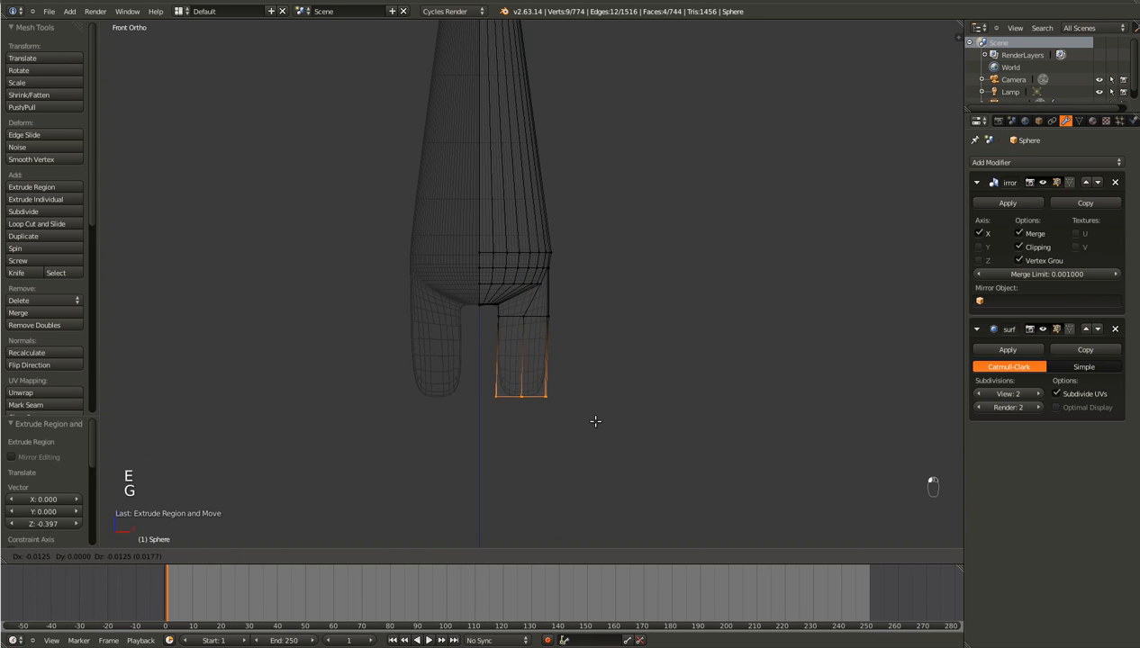
pyautogui.click(606, 476)
# Step: In solid shading, select the four inner-side vertices at the leg's upper and lower ends and scale them to 2.623 along Y
pyautogui.scroll(4, 606, 476)
pyautogui.moveTo(613, 468); pyautogui.dragTo(450, 536, button='middle')
pyautogui.moveTo(519, 346); pyautogui.dragTo(615, 225, button='middle')
pyautogui.press('z')
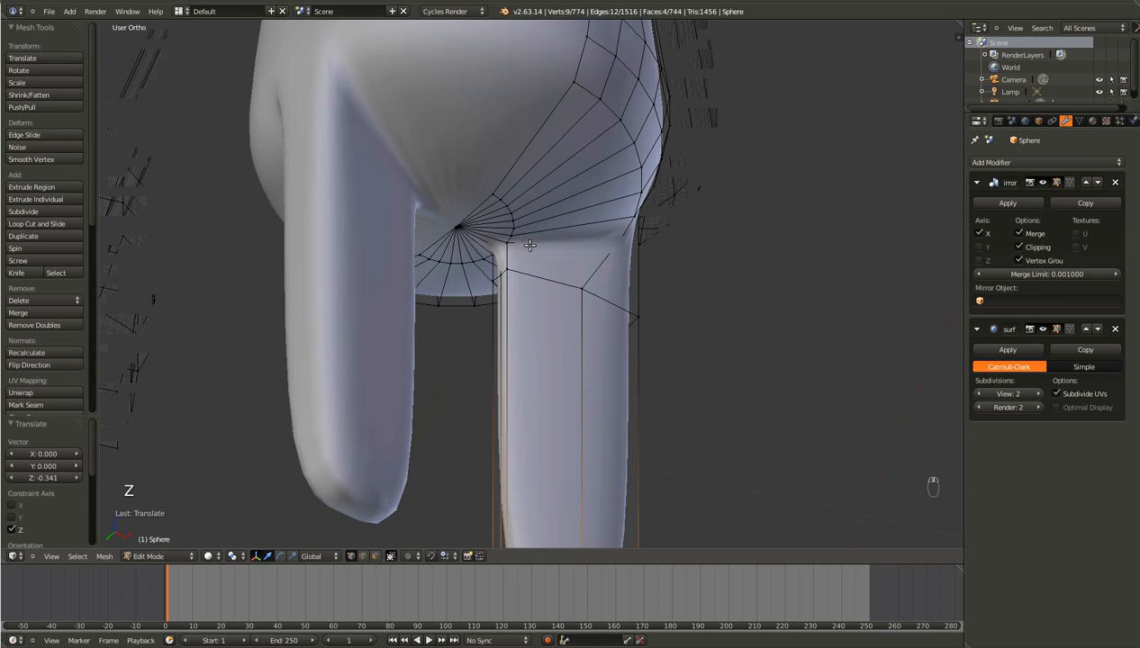
pyautogui.moveTo(523, 269); pyautogui.dragTo(540, 252, button='middle')
pyautogui.rightClick(540, 252)
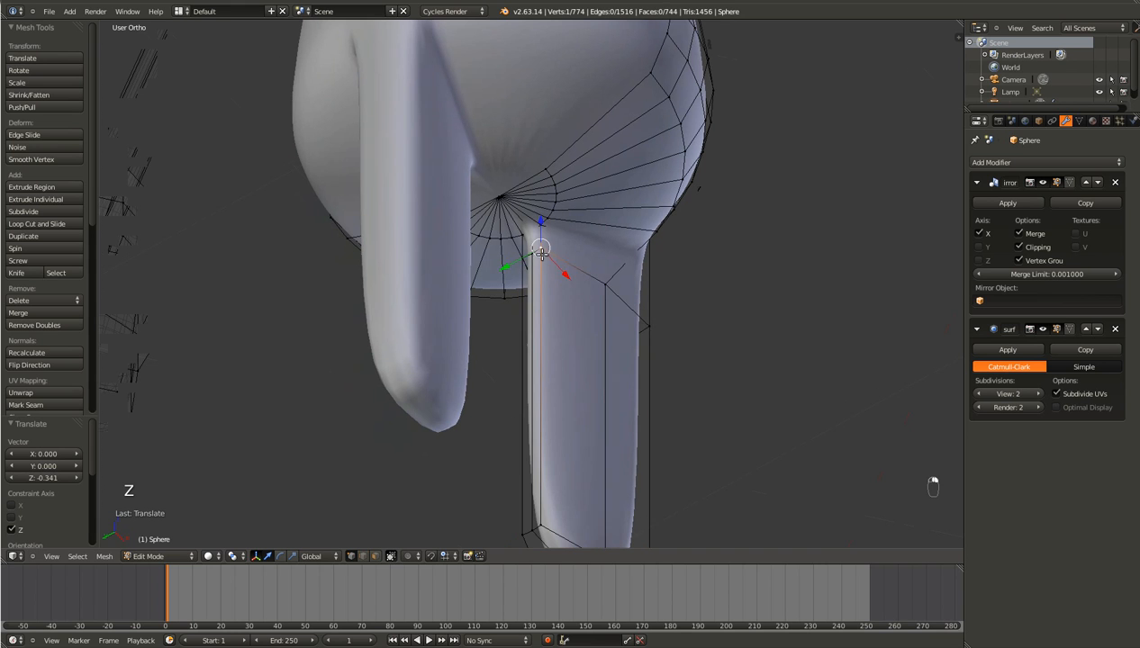
pyautogui.keyDown('shift'); pyautogui.rightClick(523, 261); pyautogui.keyUp('shift')
pyautogui.keyDown('shift'); pyautogui.rightClick(523, 535); pyautogui.keyUp('shift')
pyautogui.keyDown('shift'); pyautogui.rightClick(544, 525); pyautogui.keyUp('shift')
pyautogui.press('s')
pyautogui.press('y')
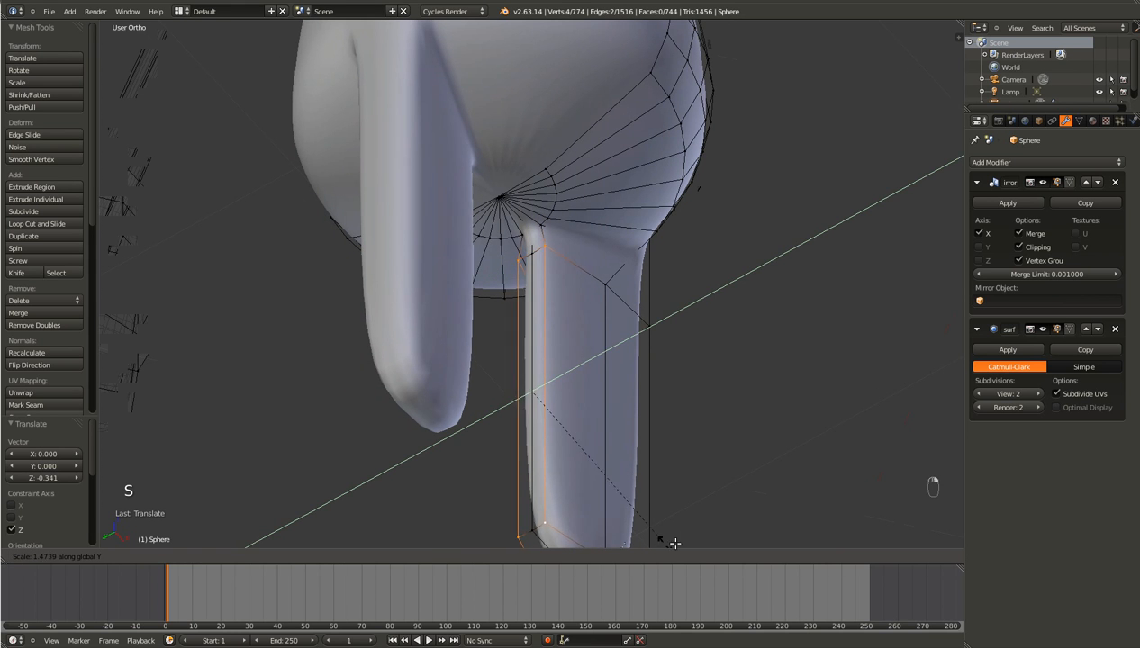
pyautogui.click(819, 534)
# Step: Move the inner-side leg vertices 0.0339 along X and widen them further by scaling to 1.47 along Y
pyautogui.moveTo(558, 403); pyautogui.dragTo(504, 461, button='middle')
pyautogui.press('g')
pyautogui.press('x')
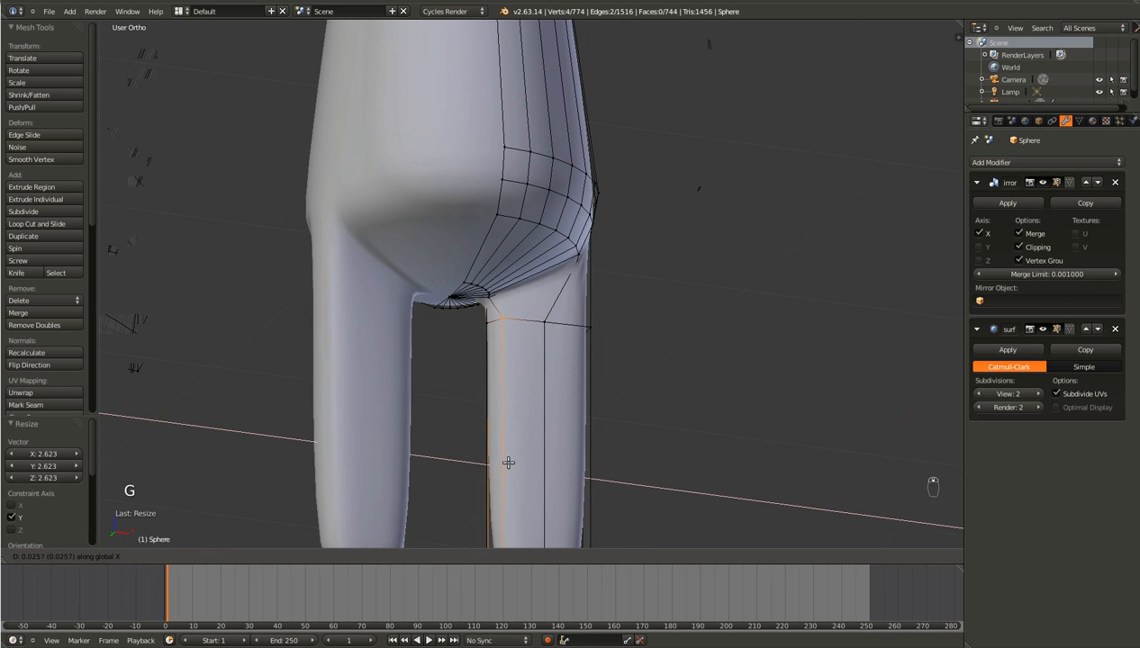
pyautogui.click(509, 461)
pyautogui.moveTo(589, 386); pyautogui.dragTo(482, 467, button='middle')
pyautogui.press('s')
pyautogui.press('y')
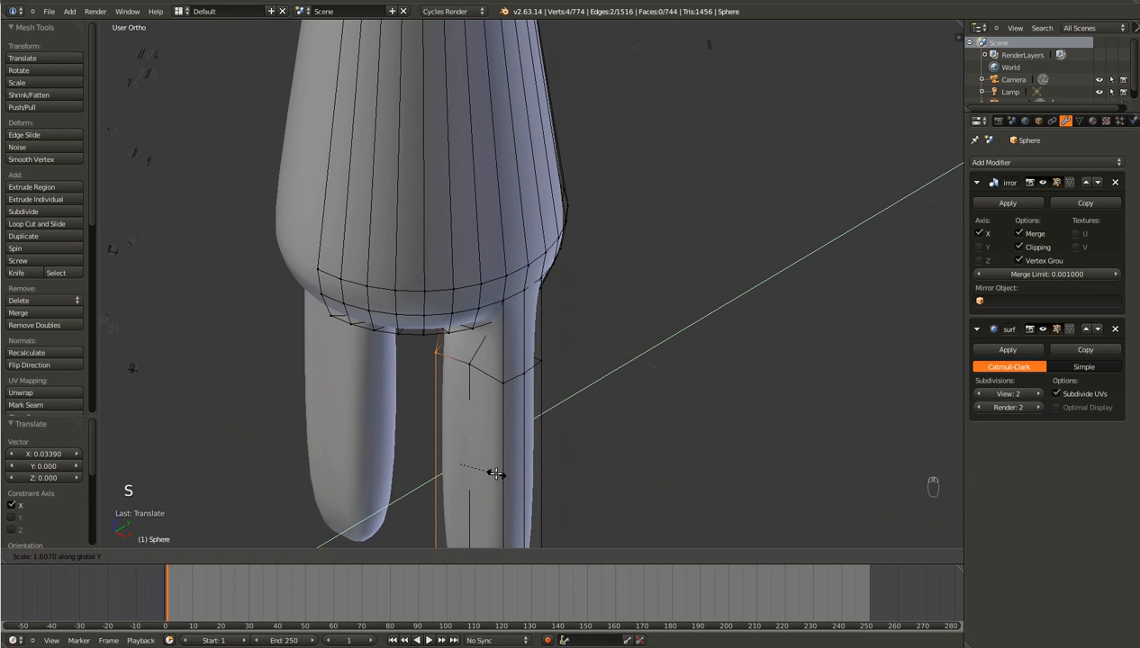
pyautogui.click(502, 456)
# Step: Select the outer-side vertices at both ends of the leg, scale them along Y and adjust their position along X
pyautogui.rightClick(500, 379)
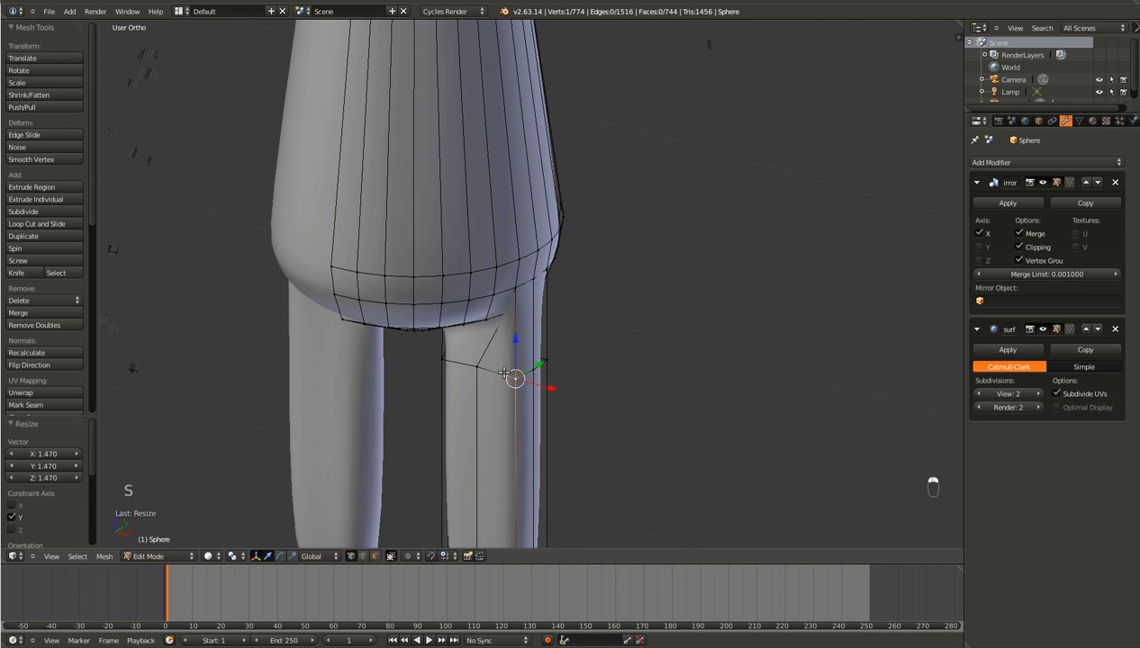
pyautogui.scroll(-3, 516, 405)
pyautogui.moveTo(527, 412); pyautogui.dragTo(516, 405, button='middle')
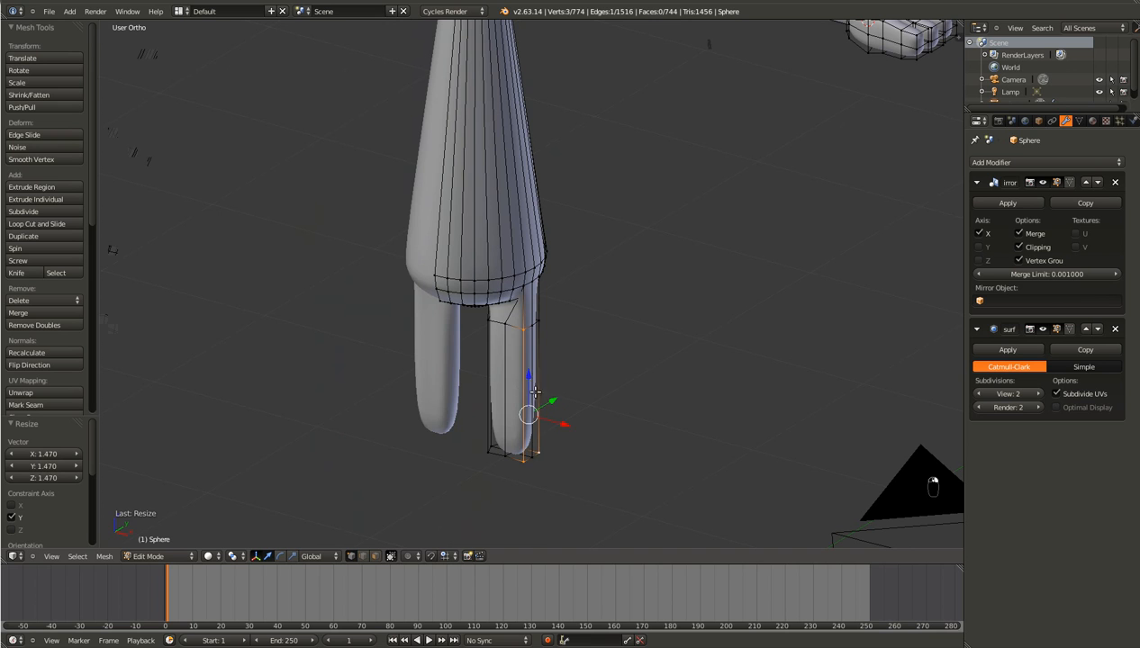
pyautogui.press('s')
pyautogui.press('y')
pyautogui.click(621, 498)
pyautogui.press('g')
pyautogui.press('x')
pyautogui.click(617, 497)
# Step: Leave mesh editing and save the file
pyautogui.press('Tab')
pyautogui.hotkey('ctrl', 's')
pyautogui.scroll(3, 604, 477)
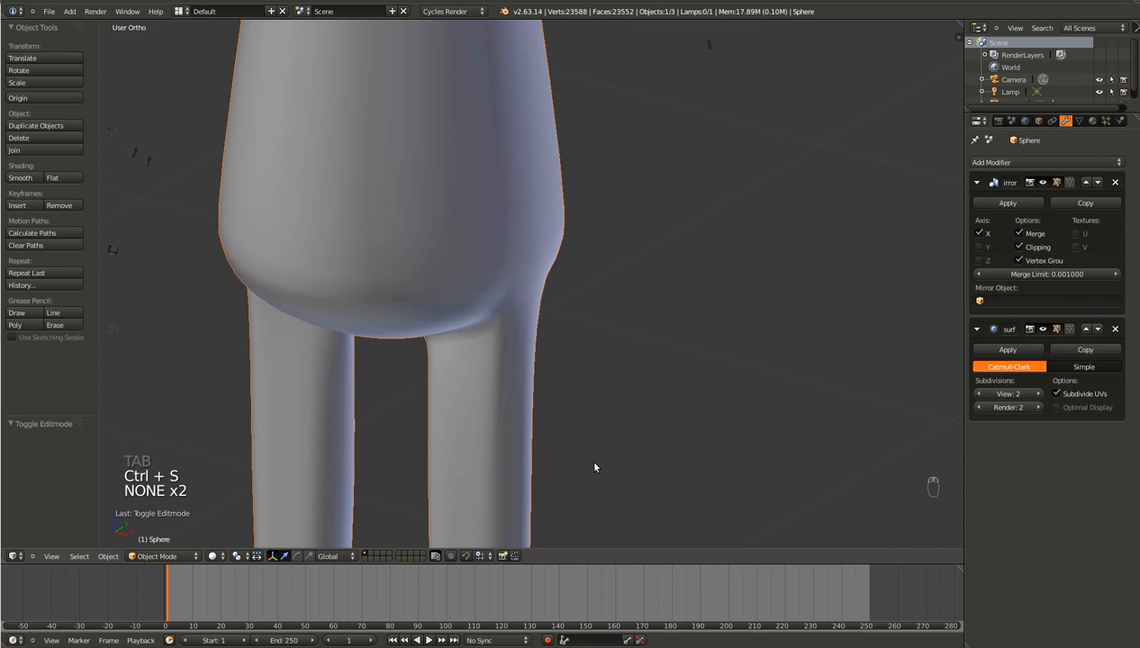
# Step: Select the middle front and back vertices at both ends of the leg and spread them apart by scaling along Y
pyautogui.press('Tab')
pyautogui.moveTo(580, 460); pyautogui.dragTo(423, 353, button='middle')
pyautogui.rightClick(442, 354)
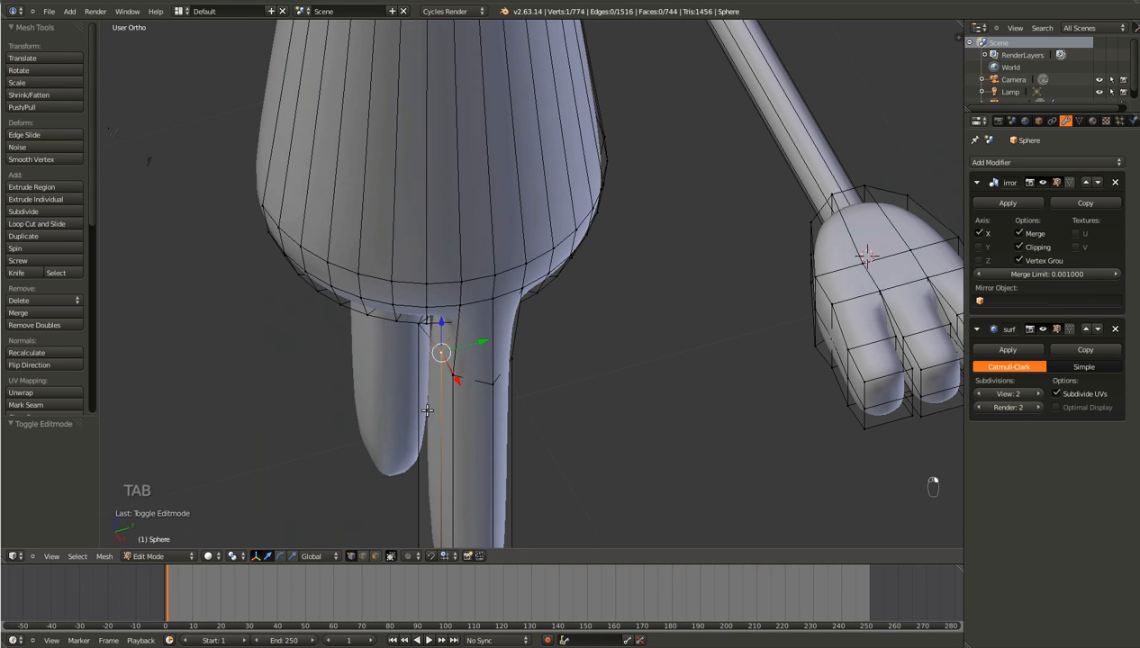
pyautogui.scroll(-3, 427, 411)
pyautogui.moveTo(550, 472); pyautogui.dragTo(448, 473, button='middle')
pyautogui.keyDown('shift'); pyautogui.rightClick(528, 321); pyautogui.keyUp('shift')
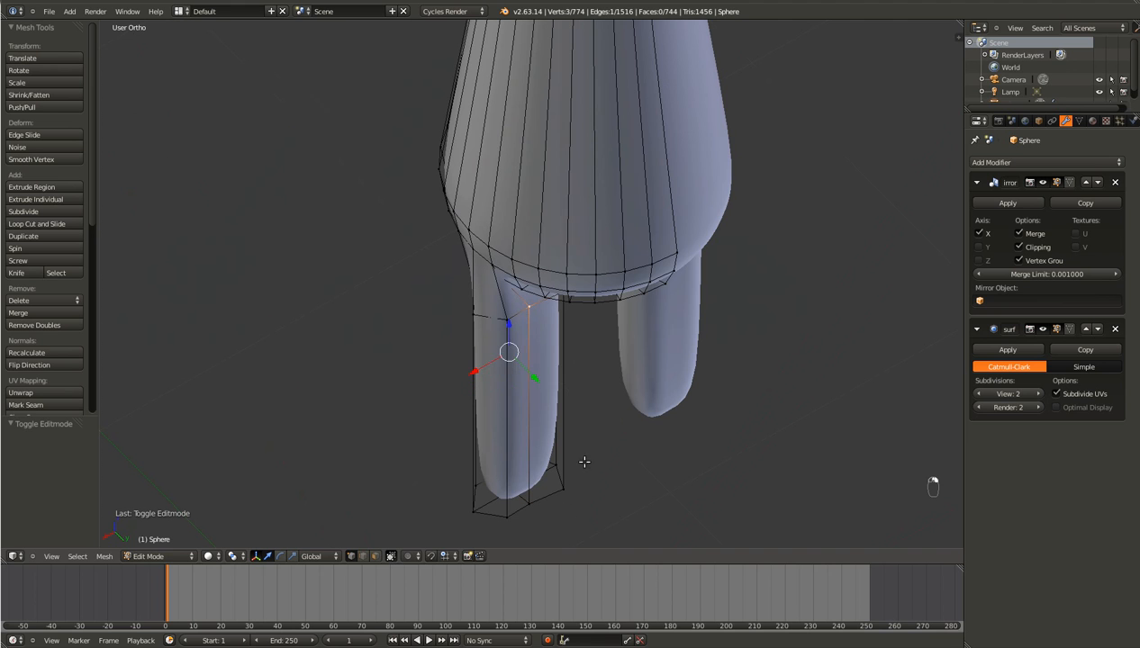
pyautogui.keyDown('shift'); pyautogui.rightClick(535, 509); pyautogui.keyUp('shift')
pyautogui.press('s')
pyautogui.press('y')
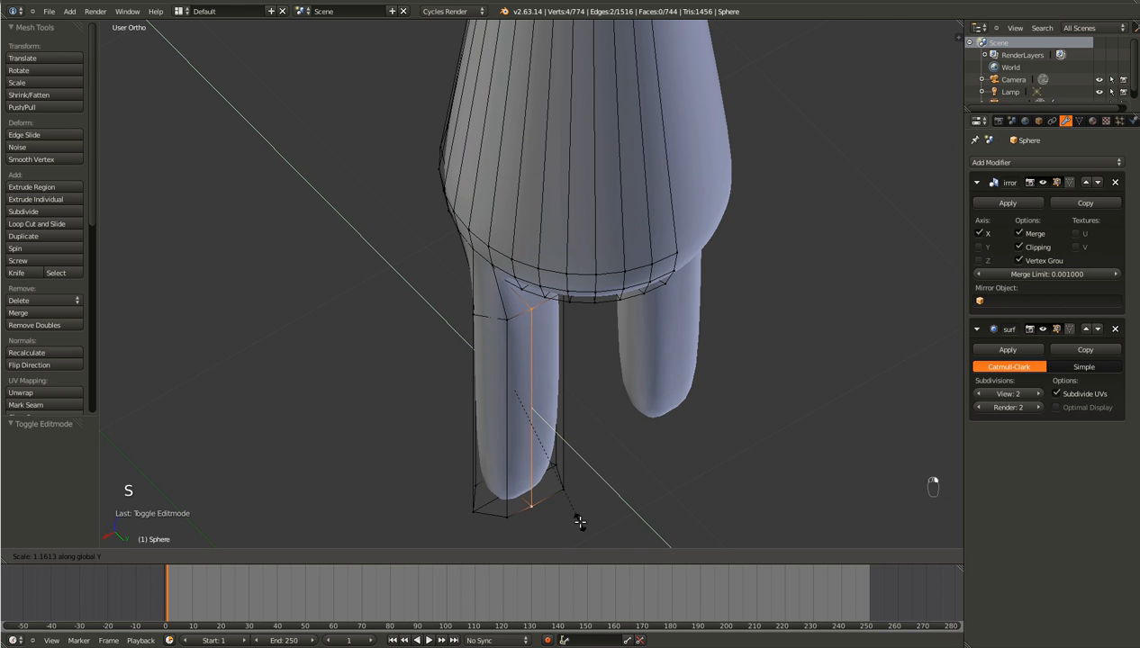
pyautogui.click(652, 529)
# Step: Leave mesh editing, save the file, and check how the legs join the body from several sides
pyautogui.press('Tab')
pyautogui.hotkey('ctrl', 's')
pyautogui.scroll(4, 594, 365)
pyautogui.press('Tab')
pyautogui.press('z')
pyautogui.press('z')
pyautogui.hotkey('ctrl', 's')
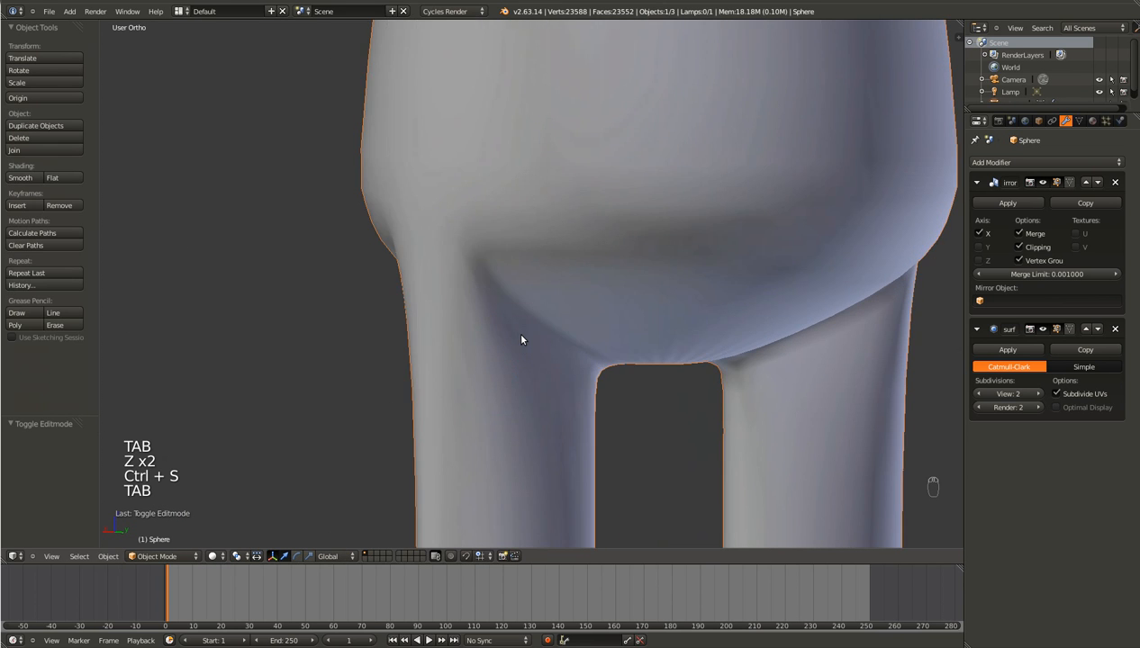
pyautogui.press('Tab')
pyautogui.scroll(-3, 521, 333)
pyautogui.moveTo(522, 333); pyautogui.dragTo(713, 341, button='middle')
pyautogui.scroll(-3, 542, 324)
pyautogui.moveTo(542, 324); pyautogui.dragTo(601, 333, button='middle')
pyautogui.scroll(3, 600, 333)
# Step: In front-view wireframe, select the vertices at the leg's bottom end and lower them 0.355 along Z
pyautogui.press('Tab')
pyautogui.press('KP_1')
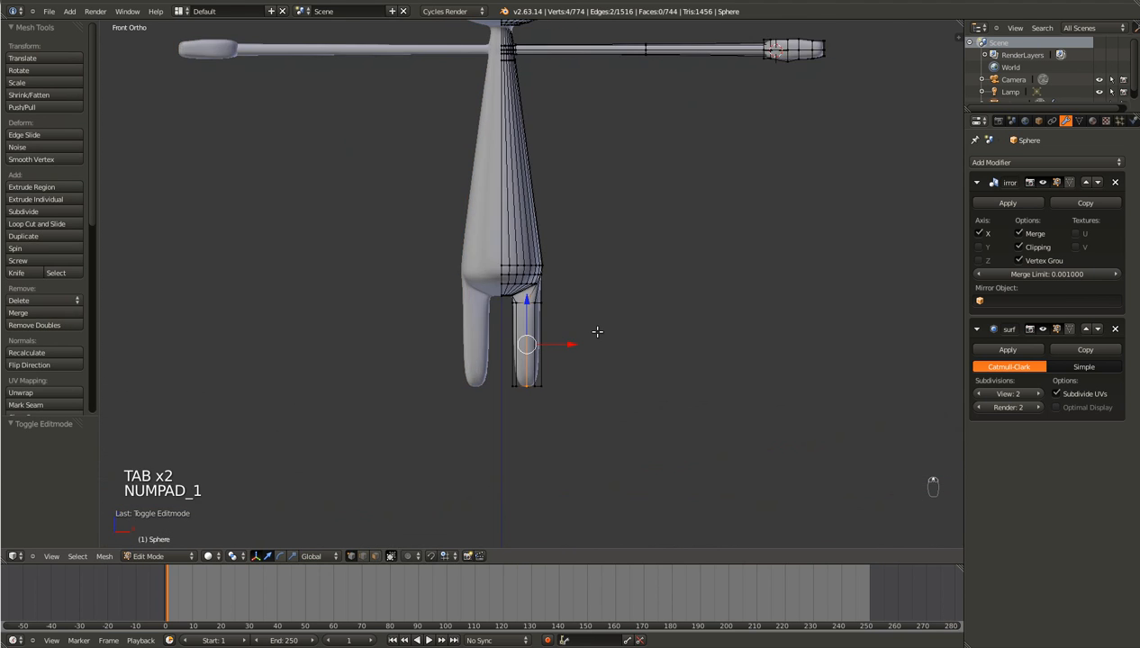
pyautogui.press('z')
pyautogui.press('a')
pyautogui.press('b')
pyautogui.moveTo(590, 343); pyautogui.dragTo(491, 395)
pyautogui.scroll(-2, 491, 394)
pyautogui.press('g')
pyautogui.click(524, 406)
# Step: Extrude the leg's end 1.419 downward along Z and add an edge loop near the bottom of the new segment
pyautogui.press('e')
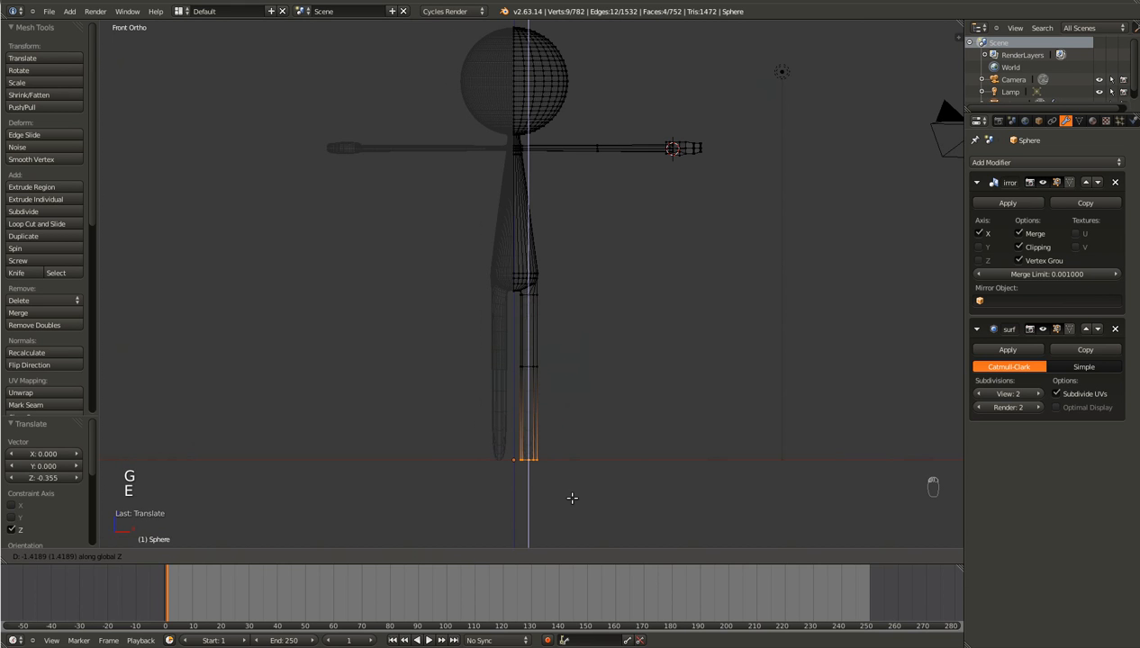
pyautogui.click(571, 497)
pyautogui.scroll(6, 572, 495)
pyautogui.hotkey('ctrl', 'f')
pyautogui.hotkey('ctrl', 'r')
pyautogui.click(535, 409)
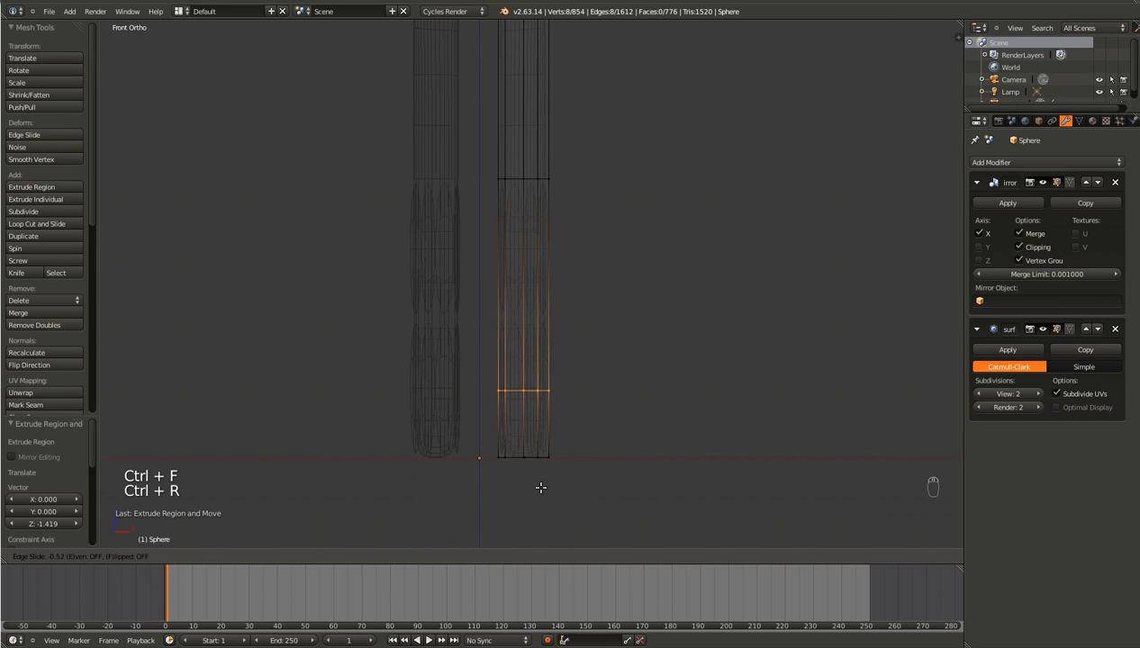
pyautogui.click(531, 511)
# Step: In solid shading, select the three front vertices of the new ankle loop and raise them along Z
pyautogui.press('z')
pyautogui.scroll(3, 530, 509)
pyautogui.rightClick(531, 520)
pyautogui.rightClick(517, 522)
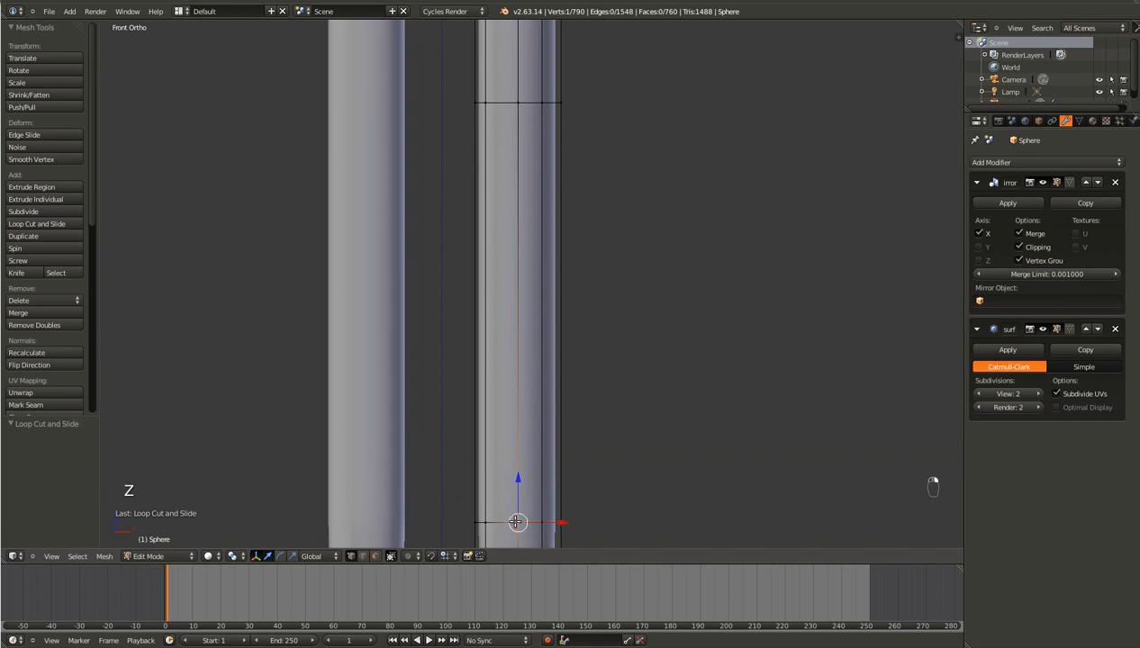
pyautogui.press('KP_Decimal')
pyautogui.keyDown('shift'); pyautogui.rightClick(564, 293); pyautogui.keyUp('shift')
pyautogui.keyDown('shift'); pyautogui.rightClick(460, 299); pyautogui.keyUp('shift')
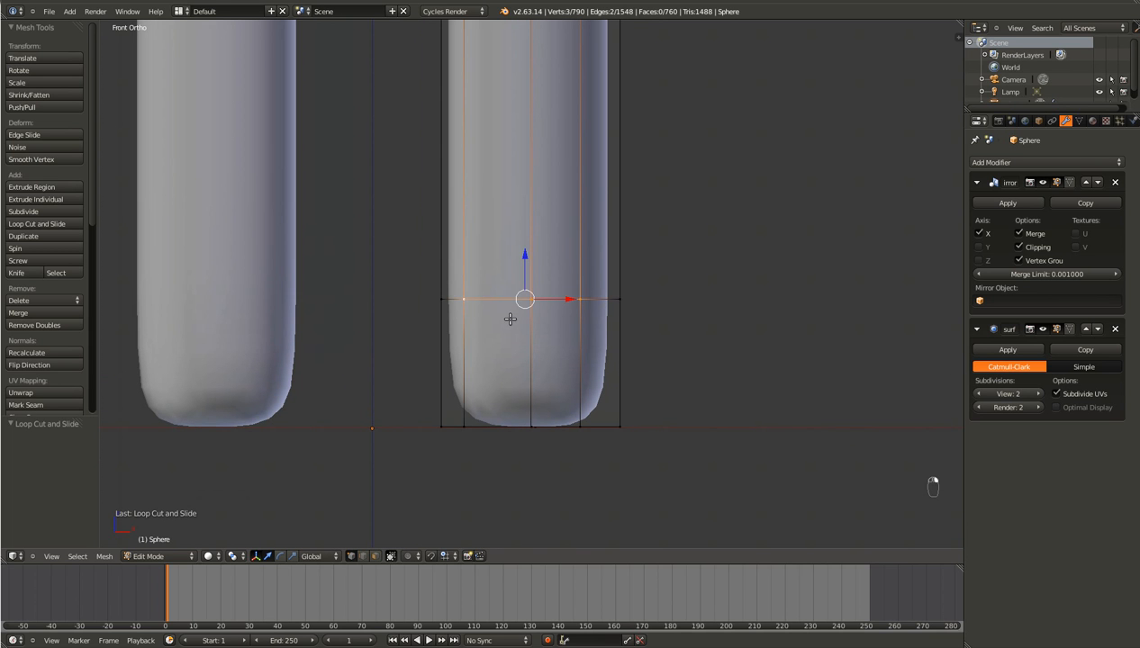
pyautogui.press('g')
pyautogui.press('z')
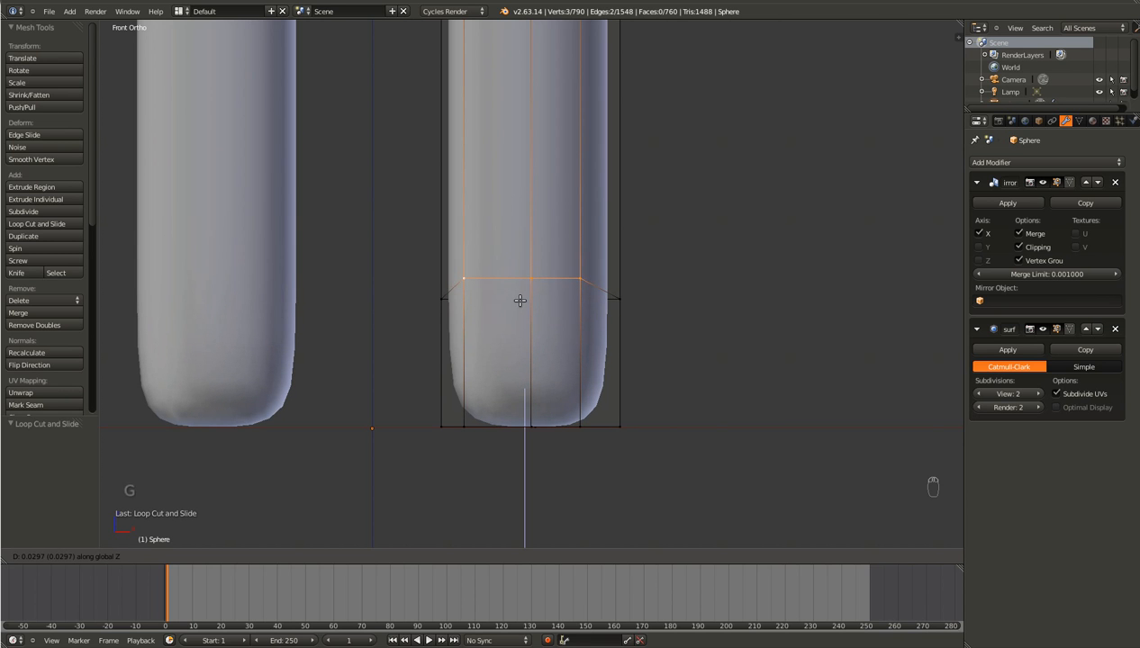
pyautogui.click(519, 289)
# Step: Raise the middle front vertex of the ankle loop by 0.01658 along Z
pyautogui.rightClick(532, 278)
pyautogui.press('g')
pyautogui.click(680, 300)
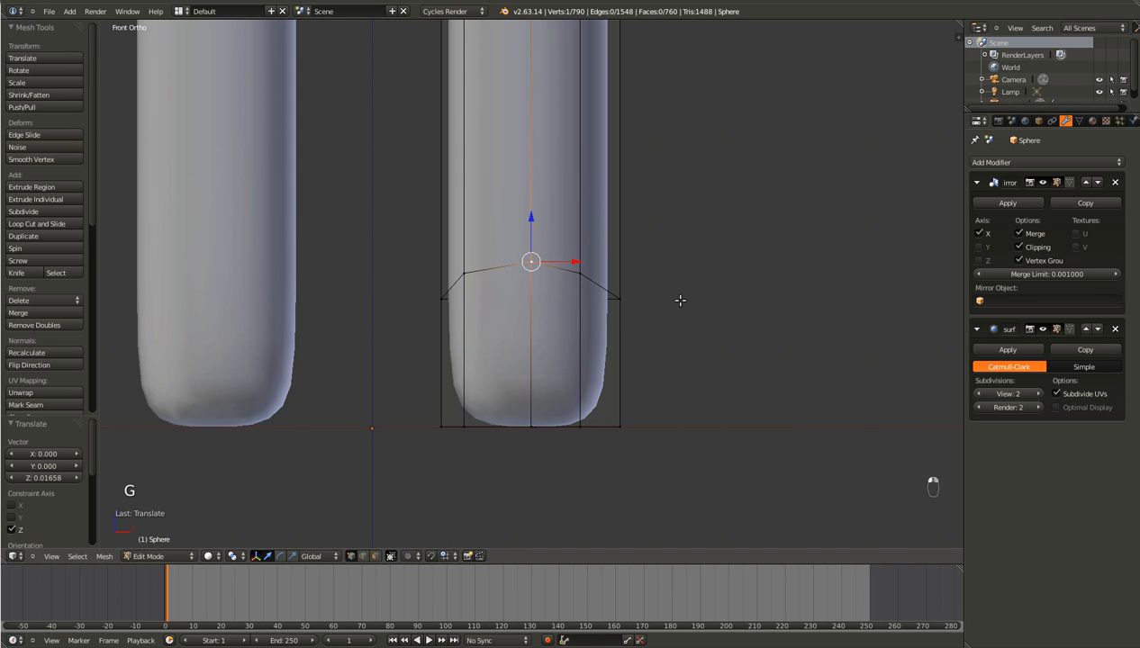
# Step: Select the front vertices between the ankle loop and the leg's bottom edge and extrude them 0.511 forward along negative Y
pyautogui.keyDown('shift'); pyautogui.rightClick(582, 273); pyautogui.keyUp('shift')
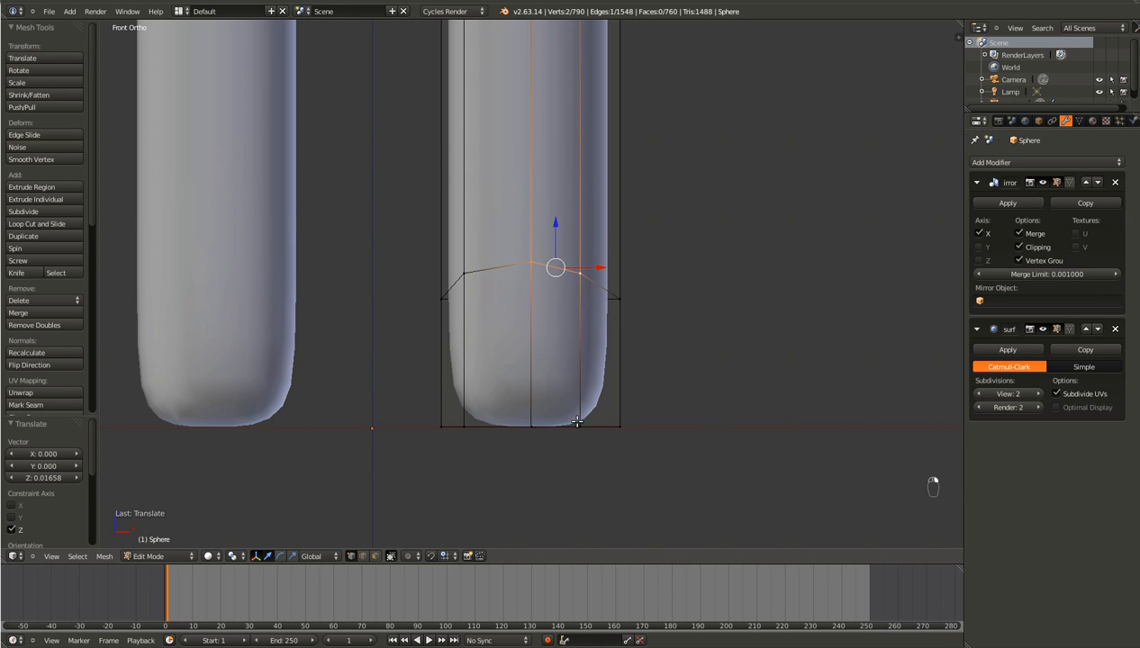
pyautogui.keyDown('shift'); pyautogui.rightClick(514, 424); pyautogui.keyUp('shift')
pyautogui.keyDown('shift'); pyautogui.rightClick(467, 424); pyautogui.keyUp('shift')
pyautogui.keyDown('shift'); pyautogui.rightClick(463, 273); pyautogui.keyUp('shift')
pyautogui.moveTo(605, 300); pyautogui.dragTo(473, 350, button='middle')
pyautogui.press('e')
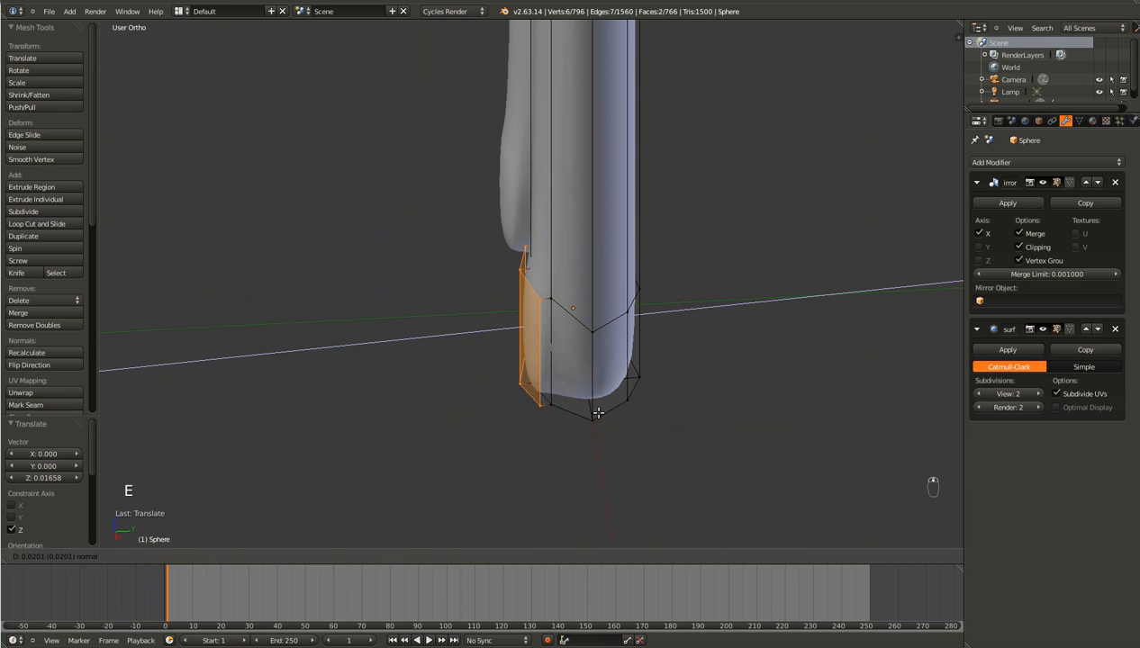
pyautogui.click(327, 427)
# Step: Add two edge loops across the extruded foot, one close to the ankle and one at mid-length
pyautogui.hotkey('ctrl', 'r')
pyautogui.click(358, 303)
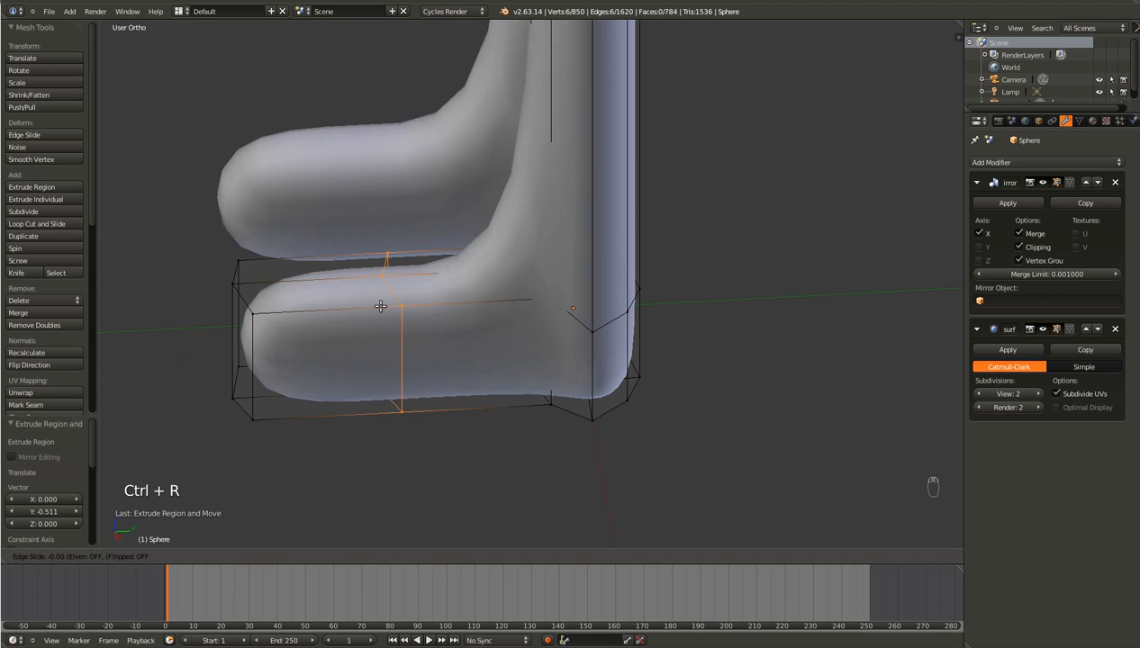
pyautogui.click(477, 302)
pyautogui.hotkey('ctrl', 'r')
pyautogui.click(399, 316)
pyautogui.click(399, 317)
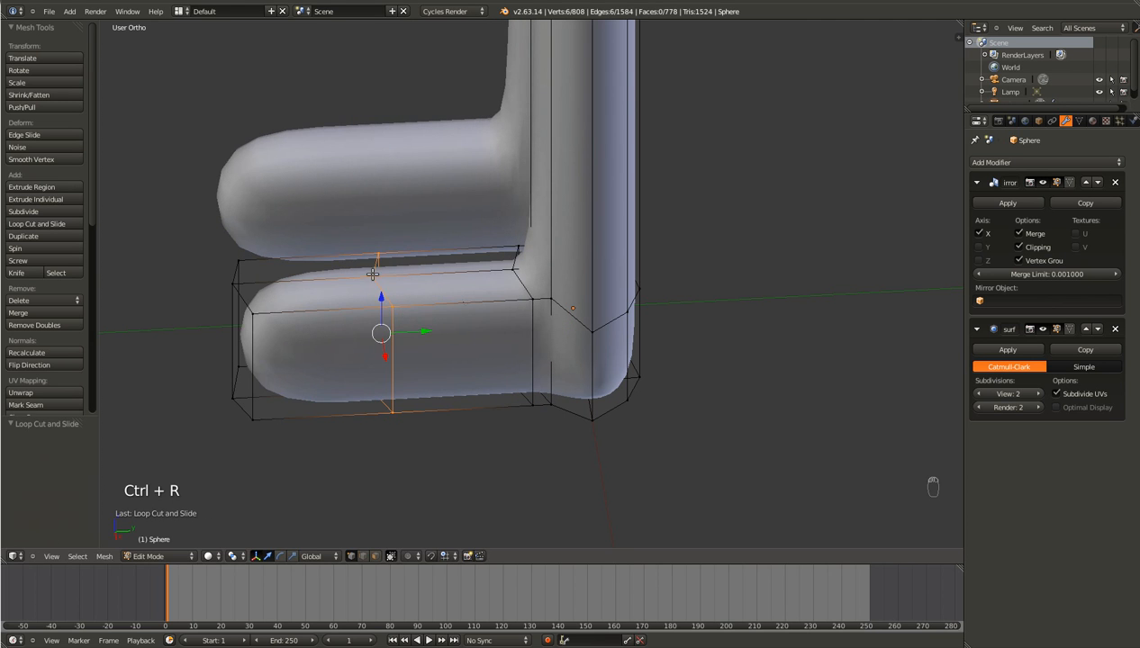
# Step: Raise the top centre vertex of the mid-foot loop by 0.114 along Z
pyautogui.rightClick(370, 275)
pyautogui.press('g')
pyautogui.press('z')
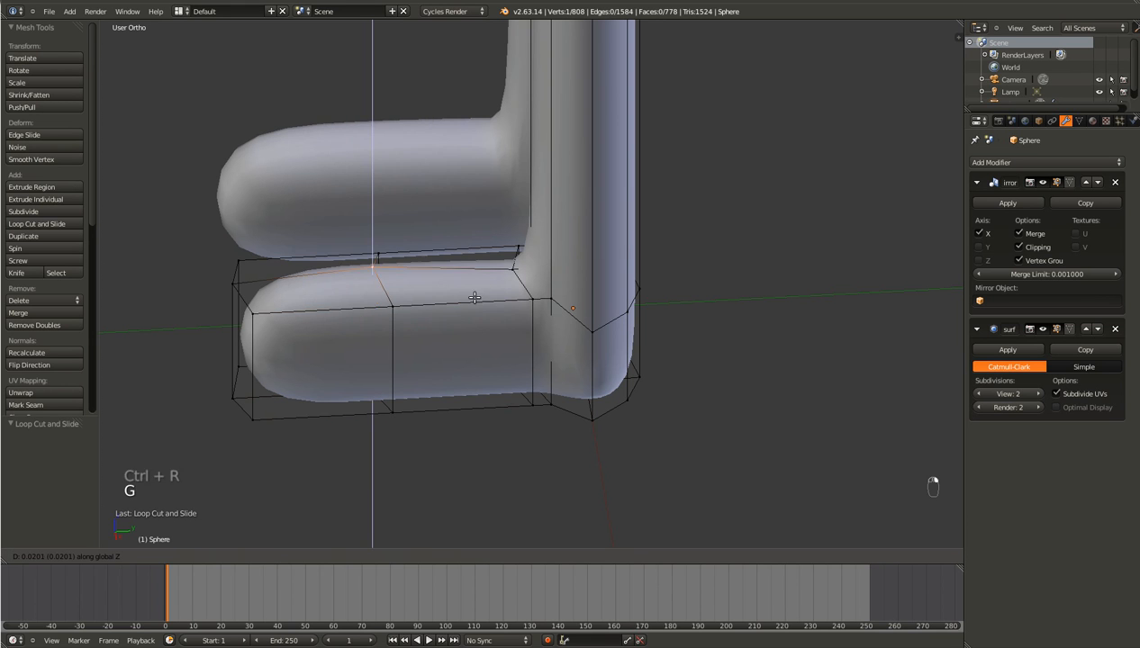
pyautogui.click(463, 250)
# Step: Lower the two upper side vertices at the toe end by 0.0541 along Z and shift them 0.06104 along Y
pyautogui.rightClick(256, 312)
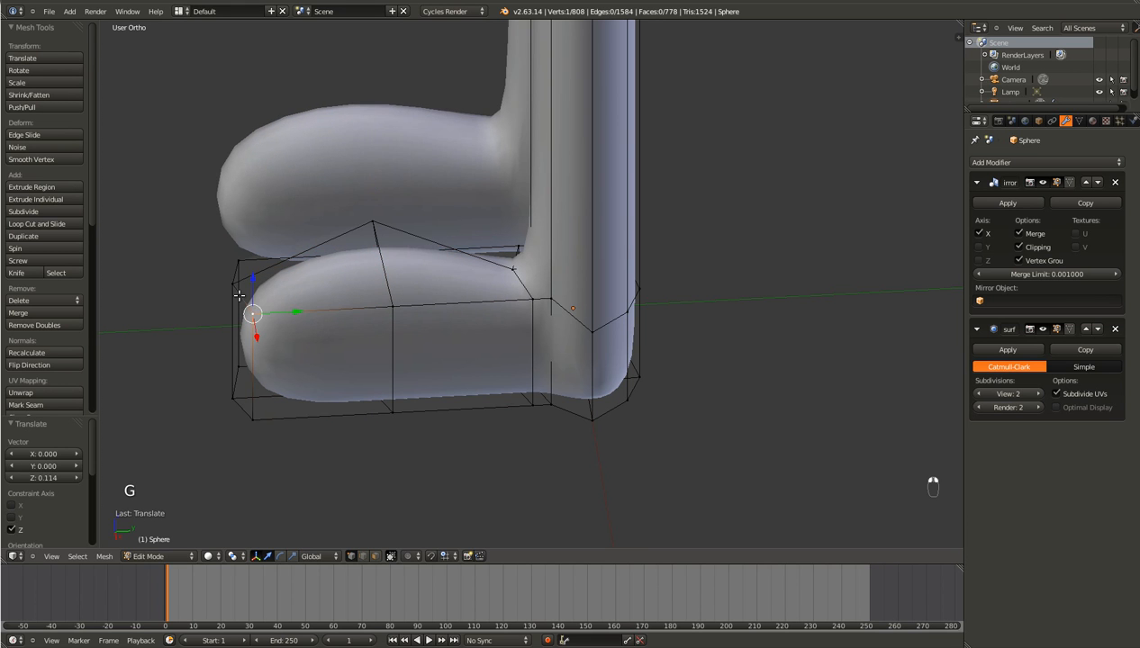
pyautogui.press('g')
pyautogui.press('x')
pyautogui.press('y')
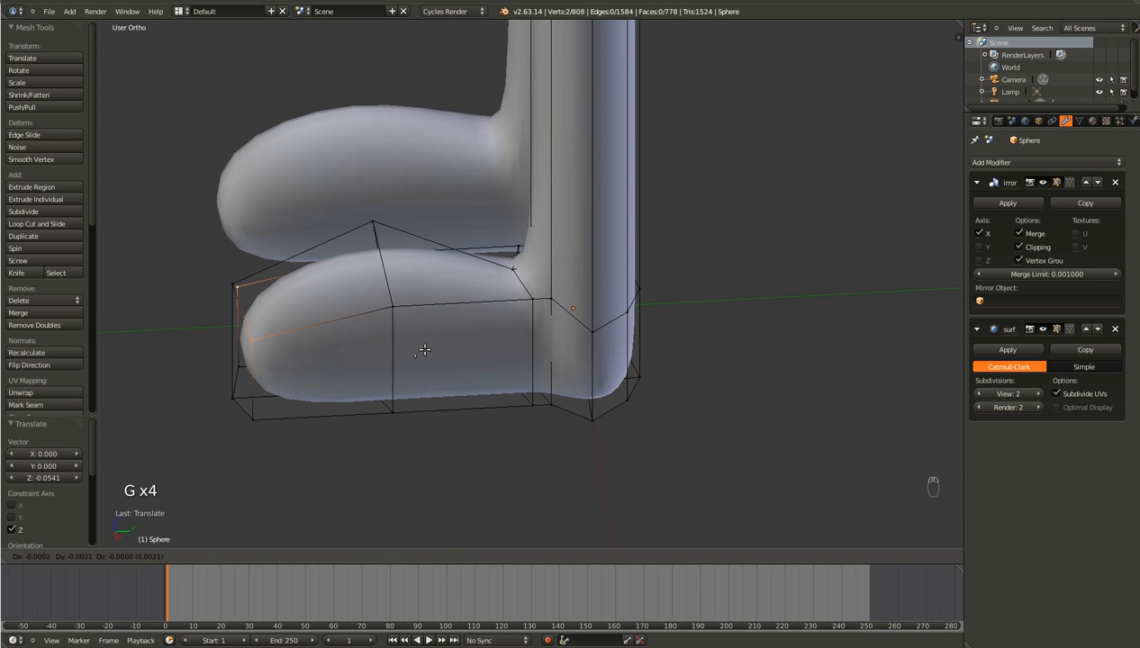
pyautogui.click(462, 347)
# Step: Select the two upper side vertices of the mid-foot loop and lower them by 0.02091 along Z
pyautogui.rightClick(393, 309)
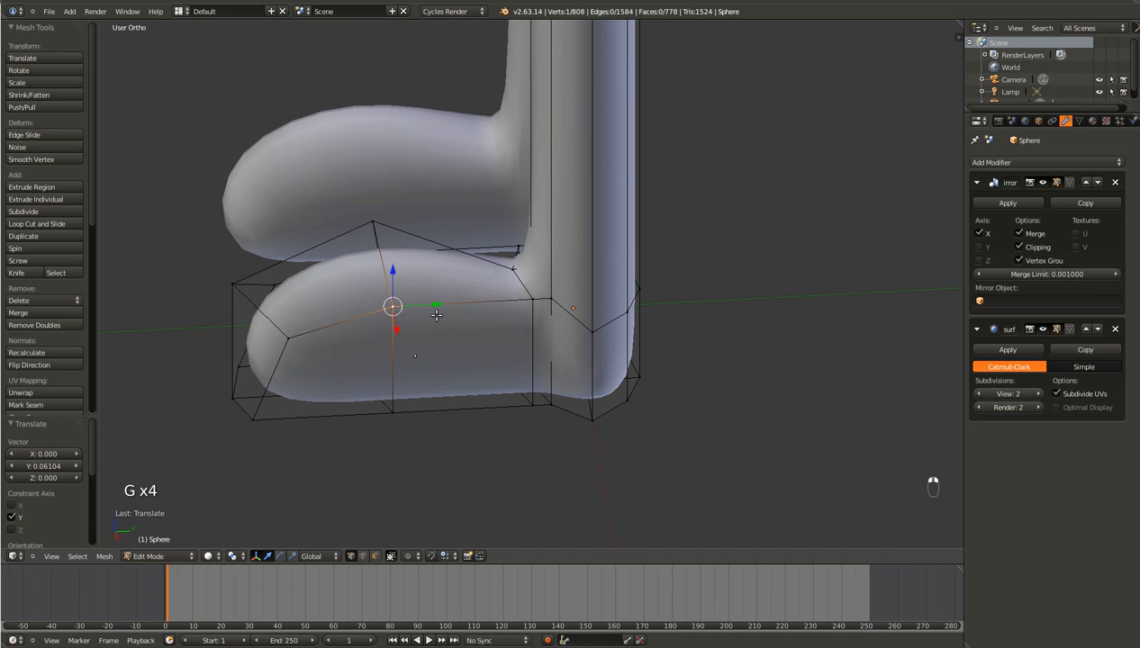
pyautogui.moveTo(333, 345); pyautogui.dragTo(424, 339, button='middle')
pyautogui.press('super')
pyautogui.press('super')
pyautogui.keyDown('shift'); pyautogui.rightClick(486, 366); pyautogui.keyUp('shift')
pyautogui.press('g')
pyautogui.press('z')
pyautogui.click(589, 406)
pyautogui.moveTo(588, 406); pyautogui.dragTo(576, 297, button='middle')
pyautogui.rightClick(573, 294)
pyautogui.keyDown('shift'); pyautogui.rightClick(561, 404); pyautogui.keyUp('shift')
pyautogui.keyDown('shift'); pyautogui.rightClick(551, 402); pyautogui.keyUp('shift')
pyautogui.keyDown('shift'); pyautogui.rightClick(540, 297); pyautogui.keyUp('shift')
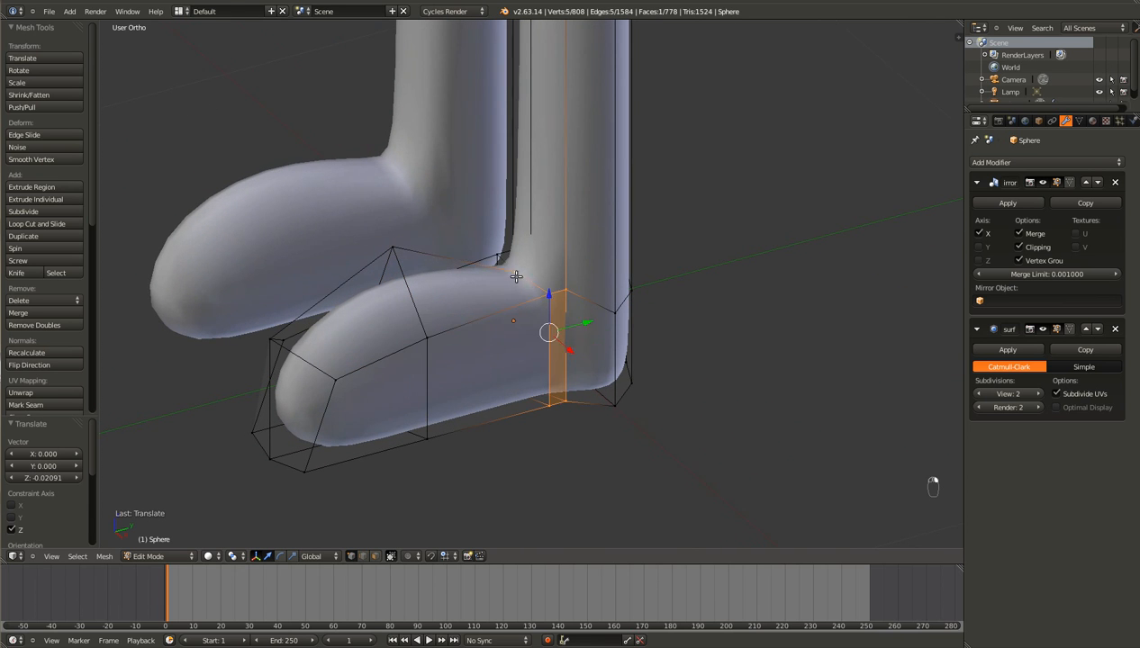
pyautogui.keyDown('shift'); pyautogui.rightClick(515, 261); pyautogui.keyUp('shift')
pyautogui.press('z')
pyautogui.keyDown('shift'); pyautogui.rightClick(513, 253); pyautogui.keyUp('shift')
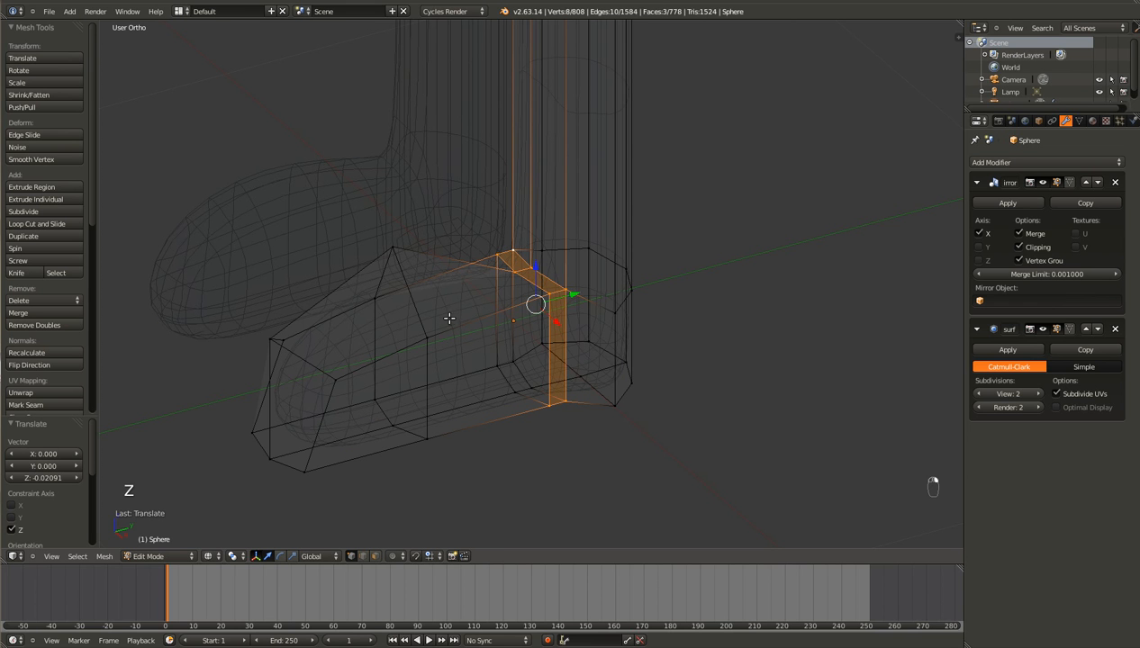
pyautogui.press('KP_7')
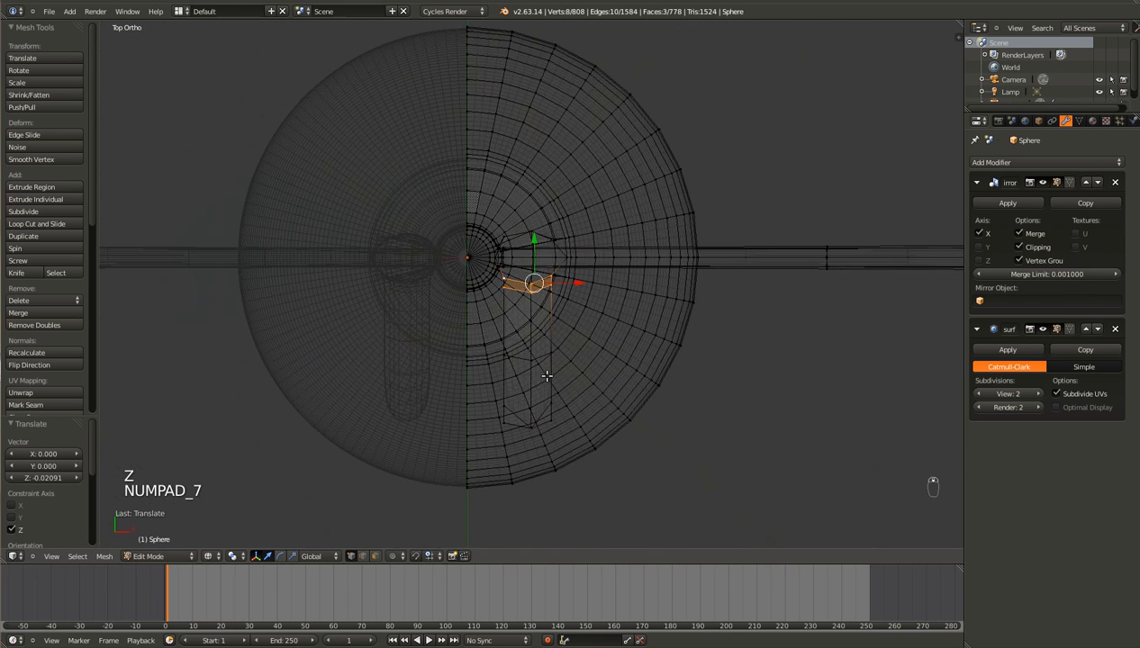
pyautogui.press('KP_1')
pyautogui.press('Tab')
pyautogui.scroll(-12, 547, 380)
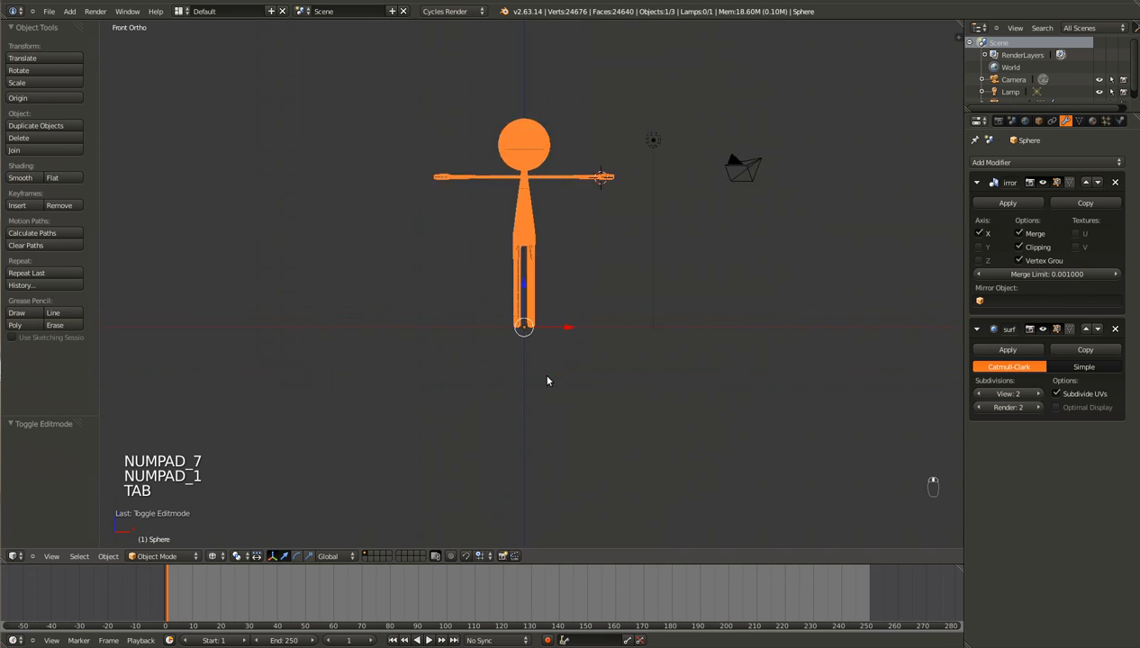
# Step: In front-view wireframe, box-select the head, arms, body and upper legs and hide them, leaving only the feet in solid shading
pyautogui.press('Tab')
pyautogui.press('a')
pyautogui.press('a')
pyautogui.press('a')
pyautogui.press('b')
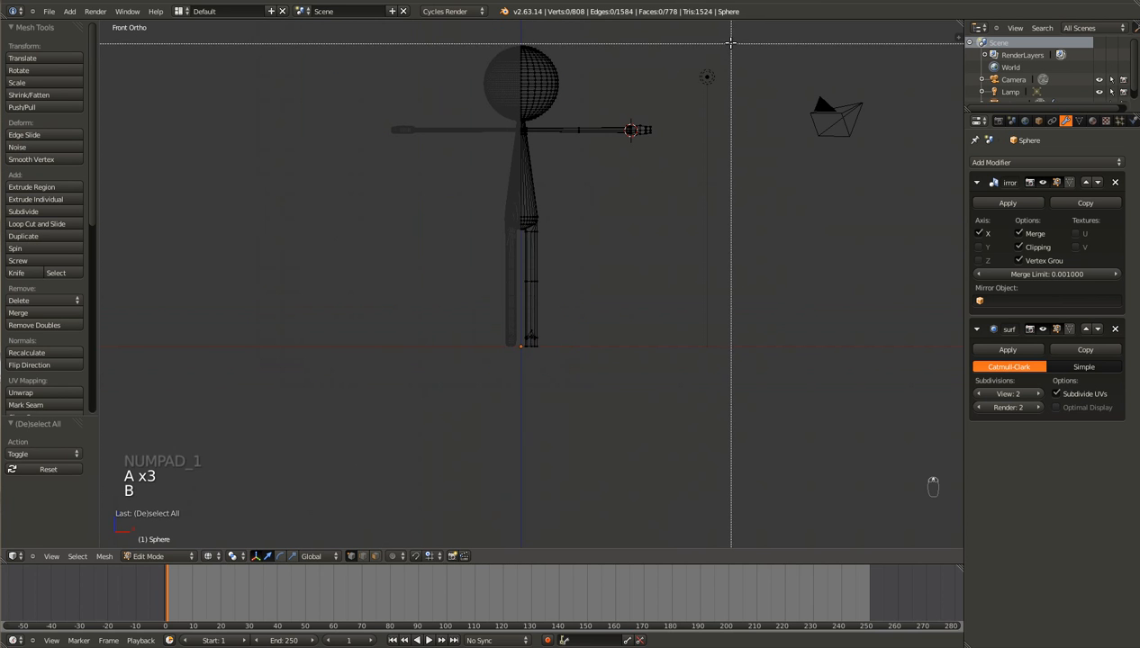
pyautogui.moveTo(731, 39); pyautogui.dragTo(360, 292)
pyautogui.press('h')
pyautogui.press('z')
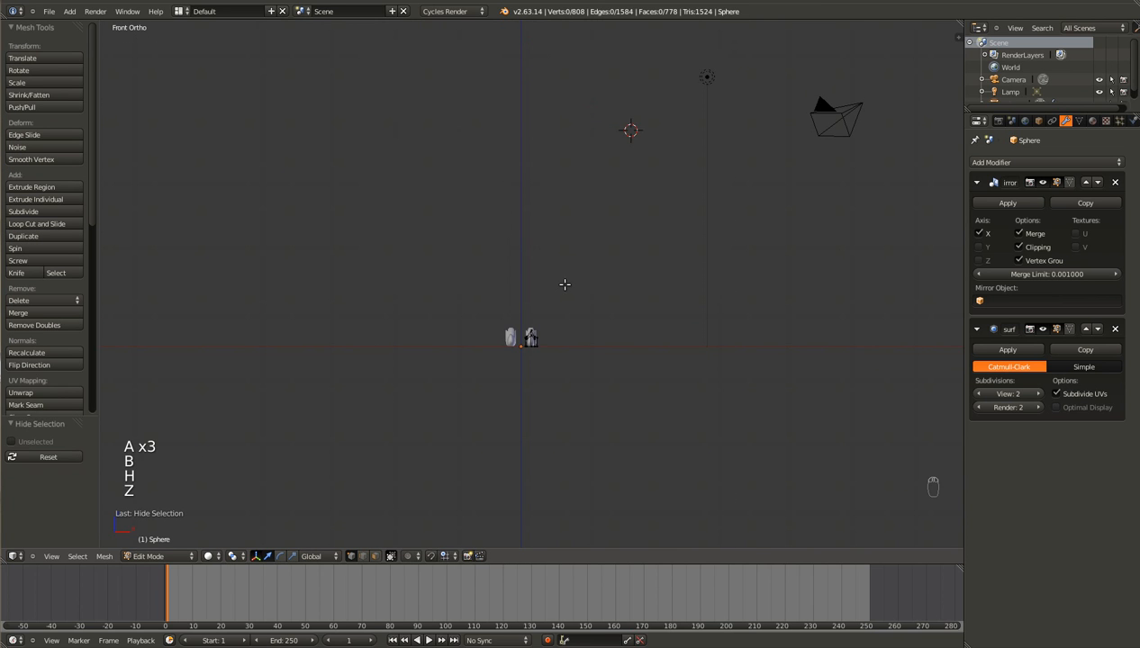
# Step: In top-view wireframe, box-select the foot vertices in front of the ankle, scale them along X, and return to Object Mode in solid shading
pyautogui.press('KP_Decimal')
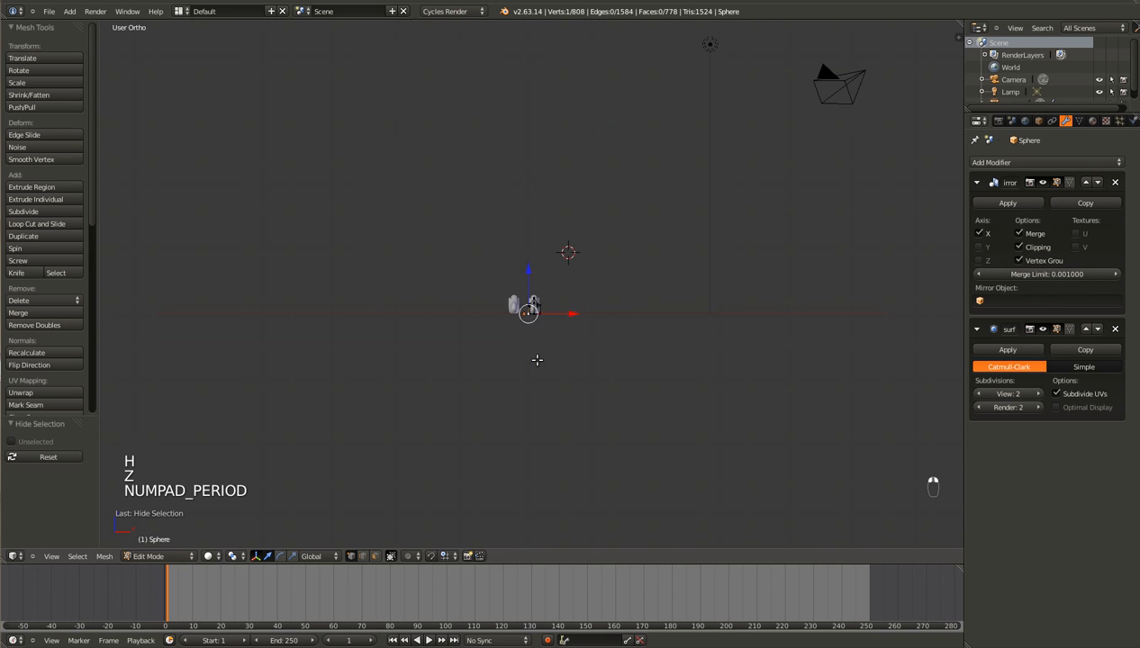
pyautogui.moveTo(695, 205); pyautogui.dragTo(609, 272, button='middle')
pyautogui.press('KP_7')
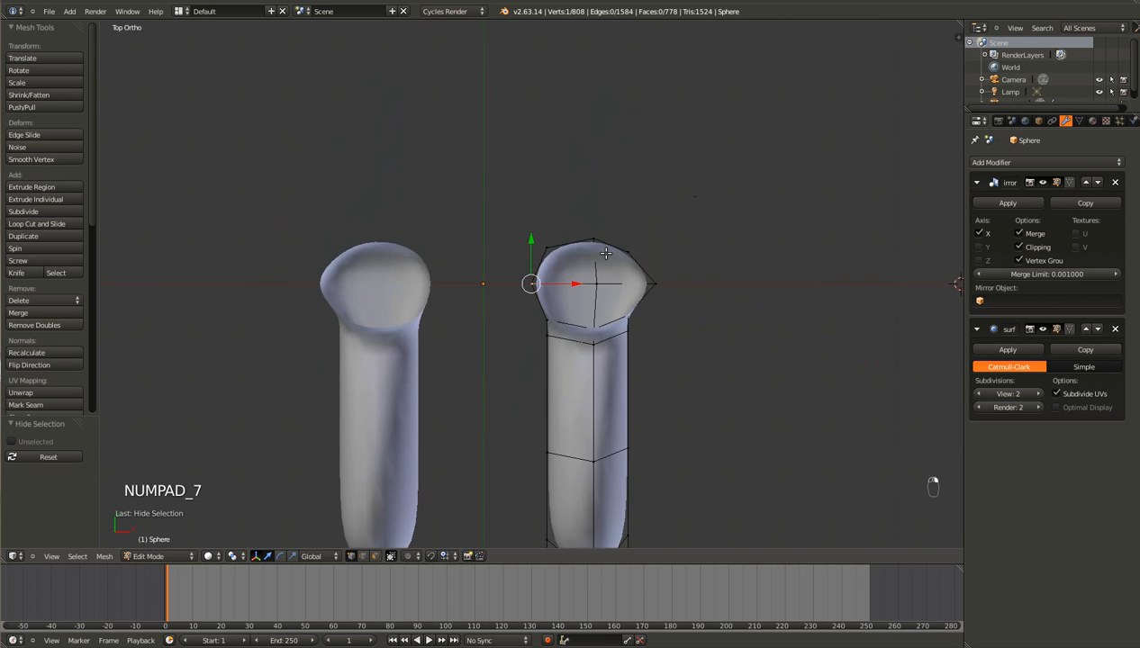
pyautogui.press('z')
pyautogui.press('a')
pyautogui.press('b')
pyautogui.moveTo(699, 166); pyautogui.dragTo(420, 491)
pyautogui.press('s')
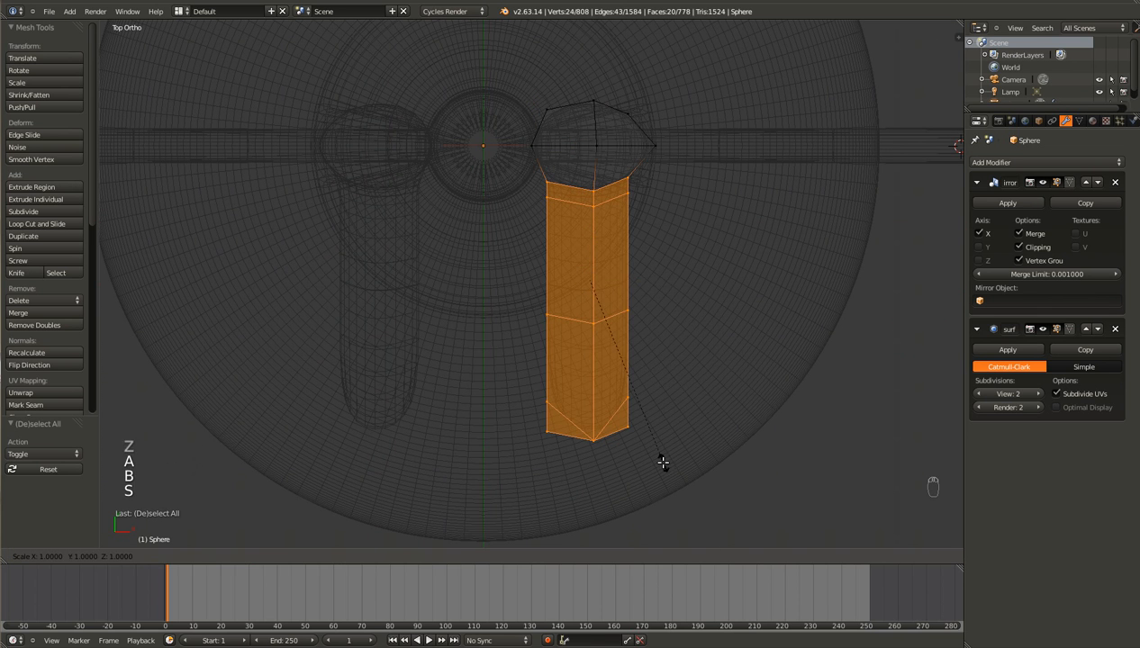
pyautogui.press('x')
pyautogui.press('g')
pyautogui.click(761, 478)
pyautogui.press('s')
pyautogui.press('x')
pyautogui.click(765, 468)
pyautogui.press('Tab')
pyautogui.press('z')
pyautogui.moveTo(594, 462); pyautogui.dragTo(448, 354, button='middle')
pyautogui.scroll(-5, 523, 338)
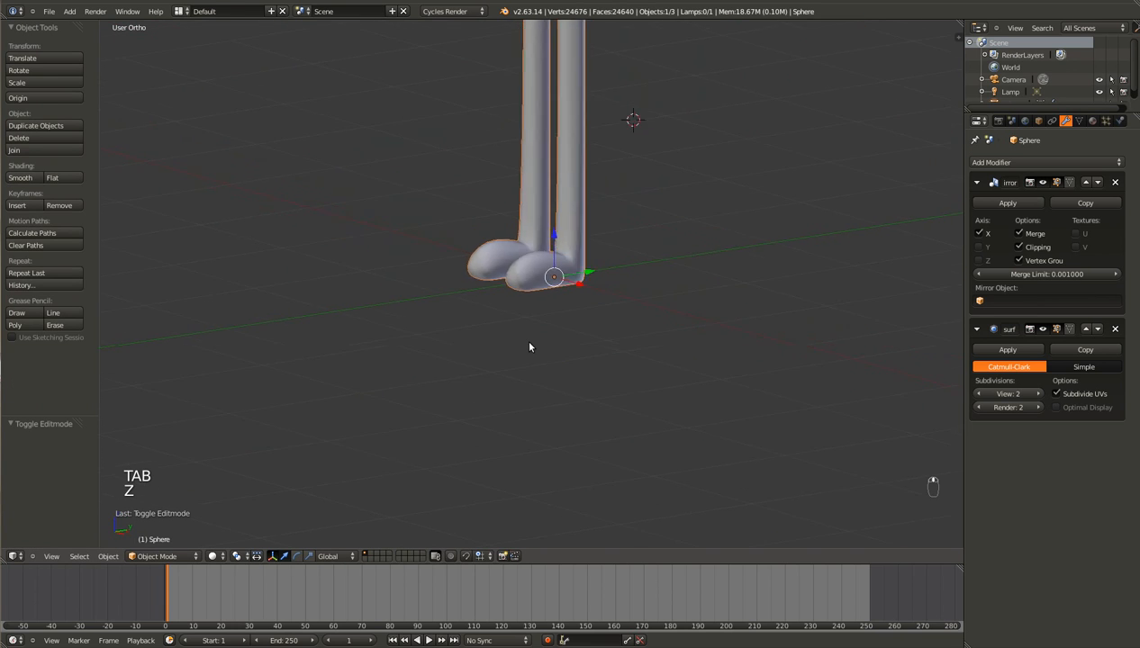
# Step: Reveal the hidden geometry and, in front-view wireframe, add an edge loop around the lower leg just above the foot
pyautogui.press('Tab')
pyautogui.hotkey('alt', 'h')
pyautogui.press('KP_1')
pyautogui.press('z')
pyautogui.press('a')
pyautogui.press('b')
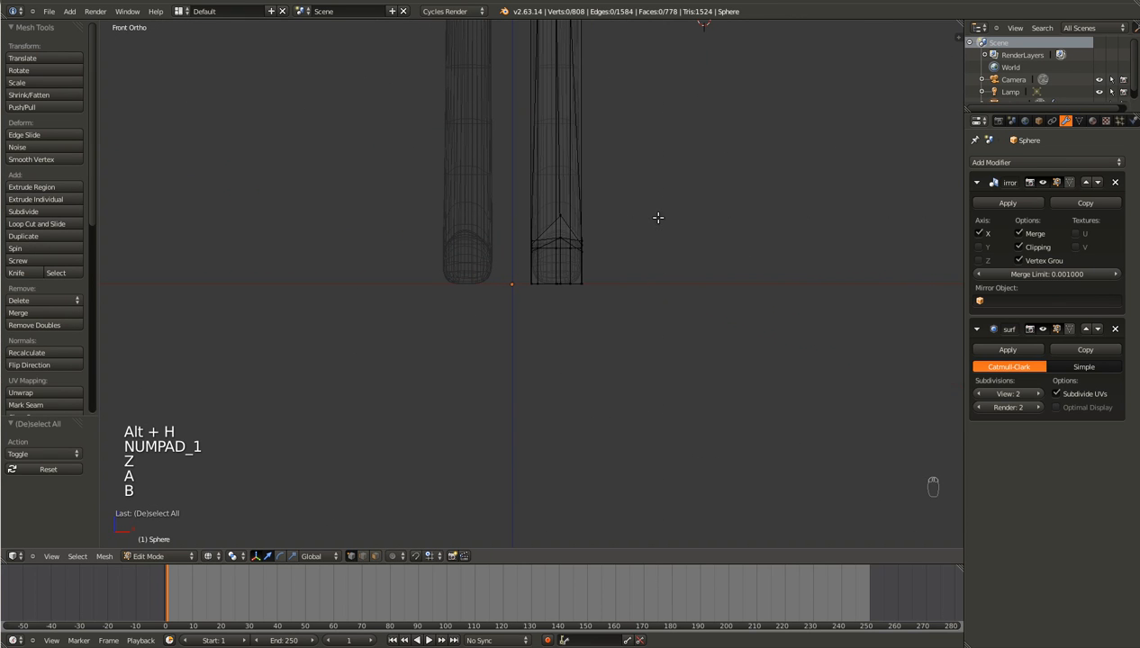
pyautogui.press('b')
pyautogui.moveTo(675, 191); pyautogui.dragTo(487, 333)
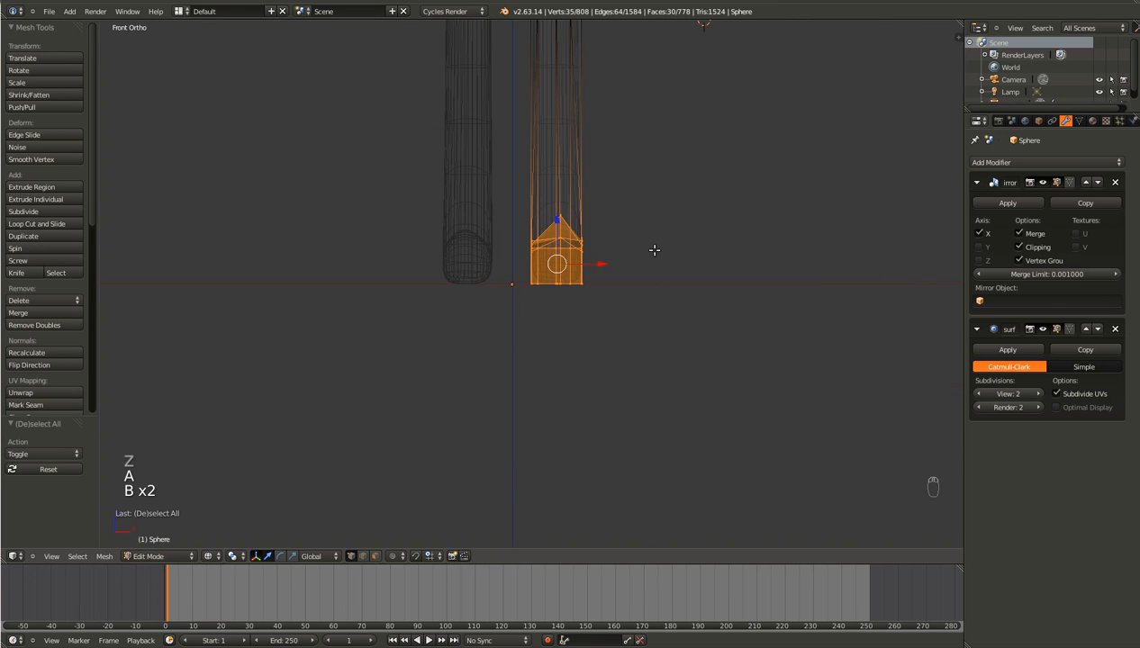
pyautogui.hotkey('ctrl', 'r')
pyautogui.click(565, 135)
pyautogui.click(577, 222)
# Step: Box-select all foot vertices below the new loop and scale them uniformly by 1.585
pyautogui.press('a')
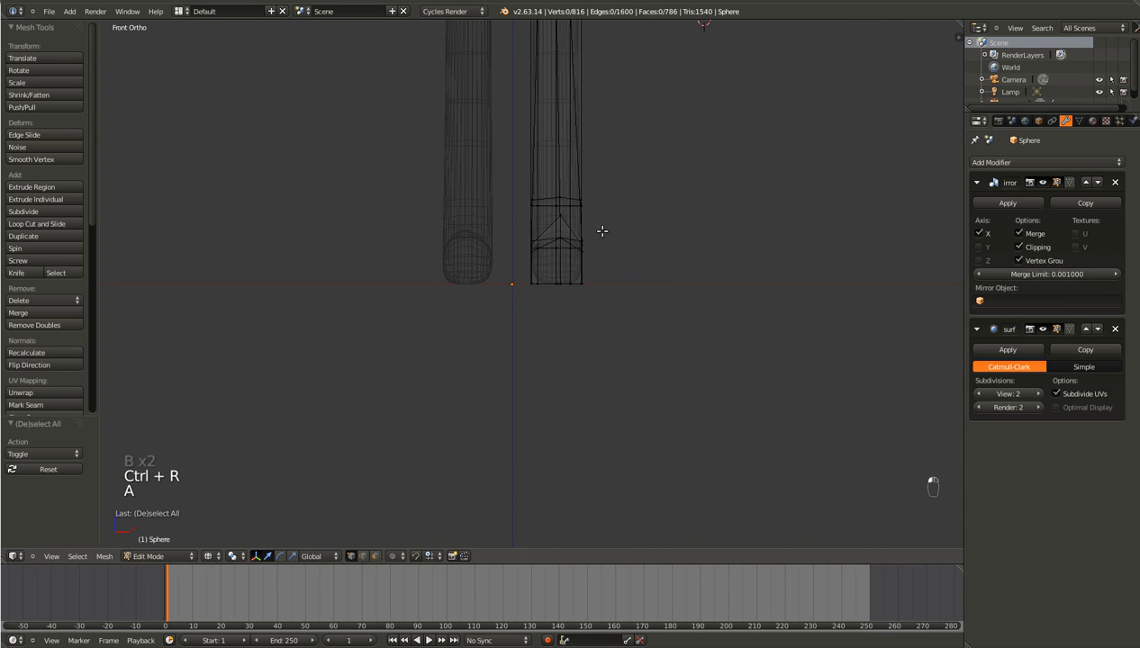
pyautogui.press('b')
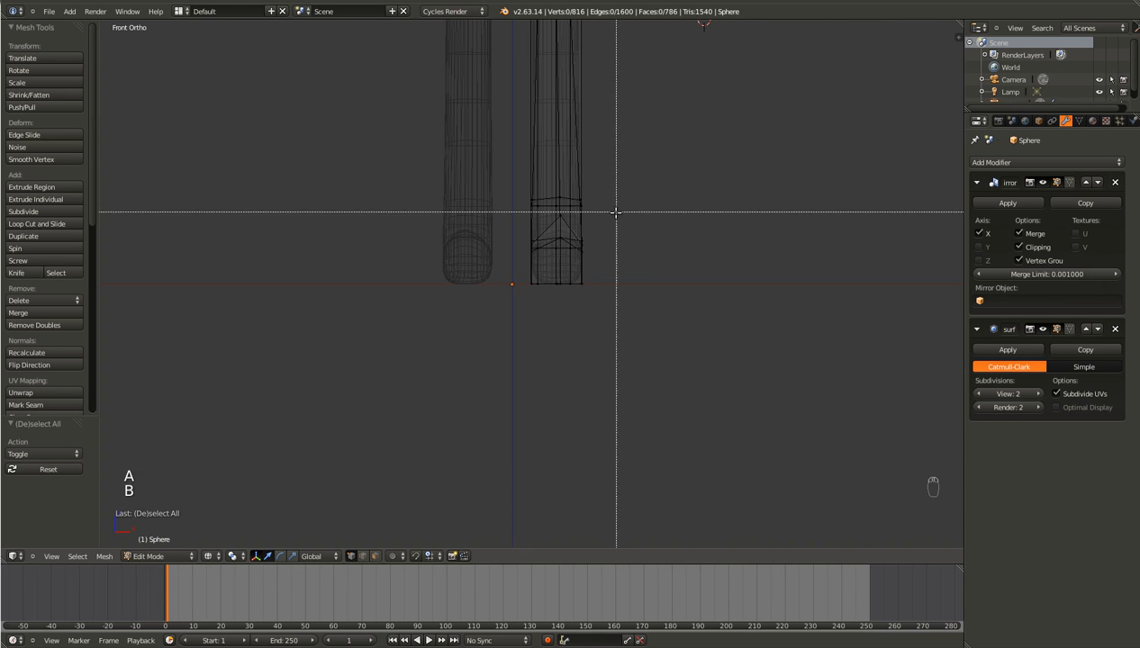
pyautogui.moveTo(610, 212); pyautogui.dragTo(522, 326)
pyautogui.press('s')
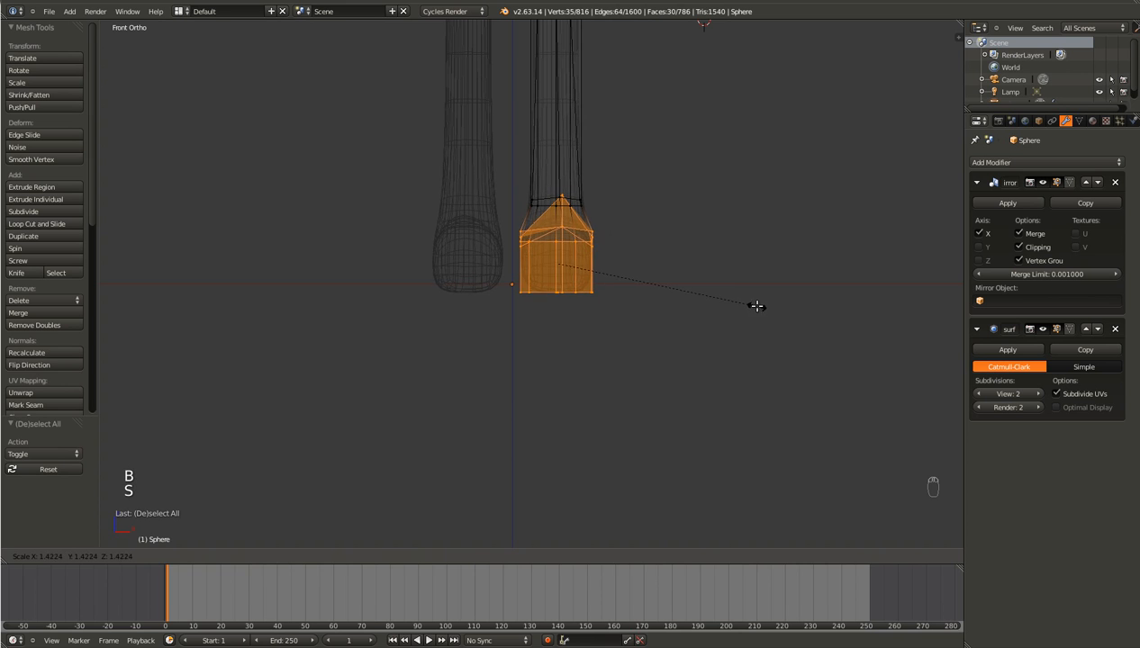
pyautogui.click(783, 305)
# Step: Raise the enlarged foot by 0.04063 along Z
pyautogui.press('g')
pyautogui.press('x')
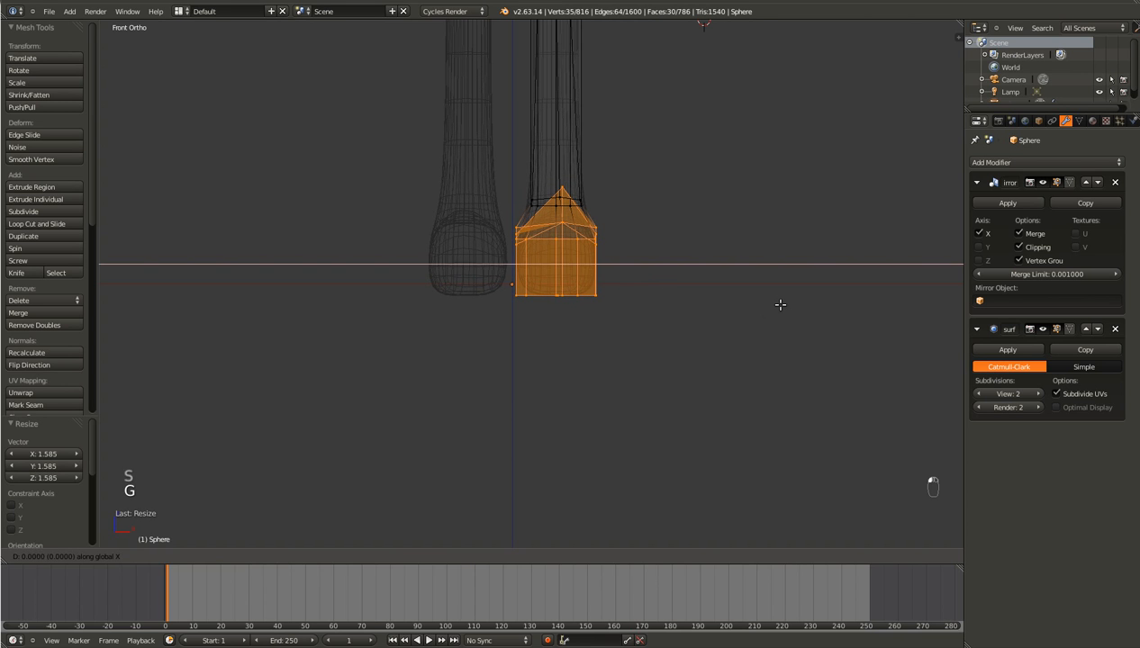
pyautogui.click(782, 305)
pyautogui.press('g')
pyautogui.press('z')
pyautogui.click(779, 298)
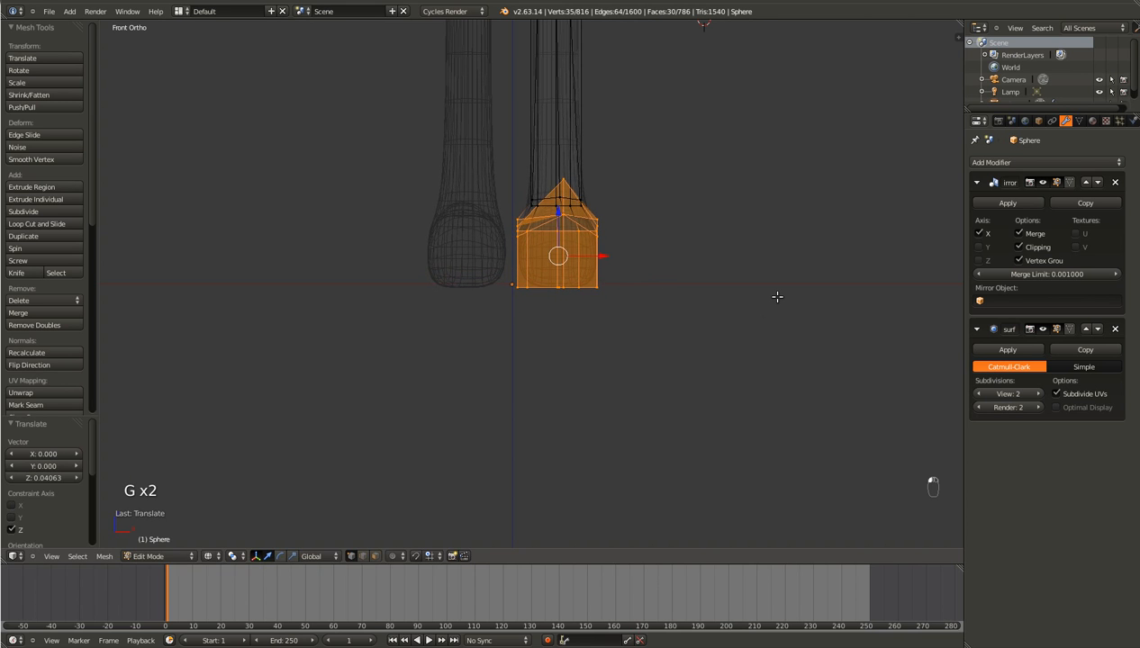
# Step: In the right side view, move the foot about 0.06 forward along negative Y
pyautogui.press('KP_1')
pyautogui.press('KP_3')
pyautogui.scroll(2, 778, 296)
pyautogui.press('g')
pyautogui.press('x')
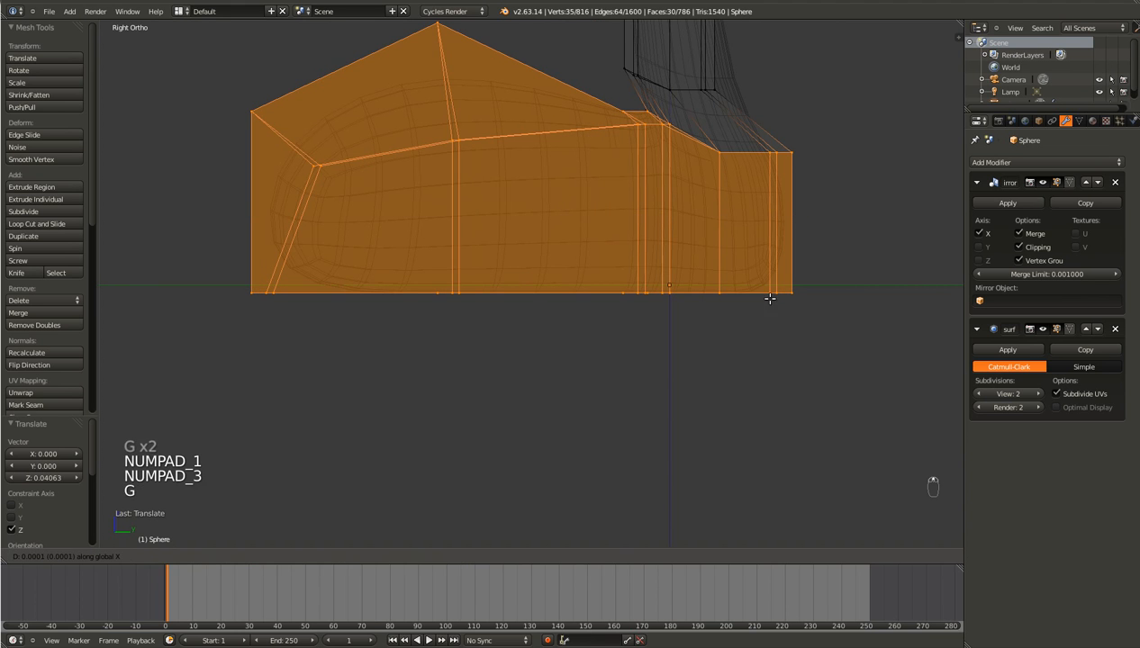
pyautogui.press('g')
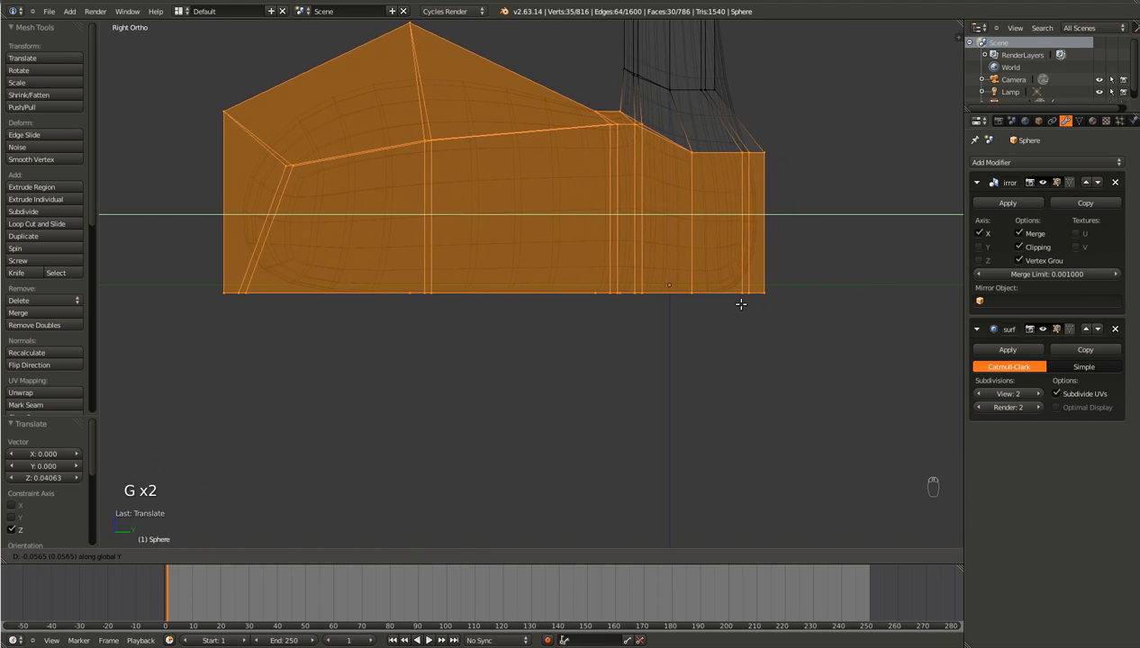
pyautogui.click(738, 304)
# Step: Return to Object Mode in solid shading and save the file
pyautogui.press('Tab')
pyautogui.press('z')
pyautogui.hotkey('ctrl', 's')
pyautogui.moveTo(738, 305); pyautogui.dragTo(775, 319, button='middle')
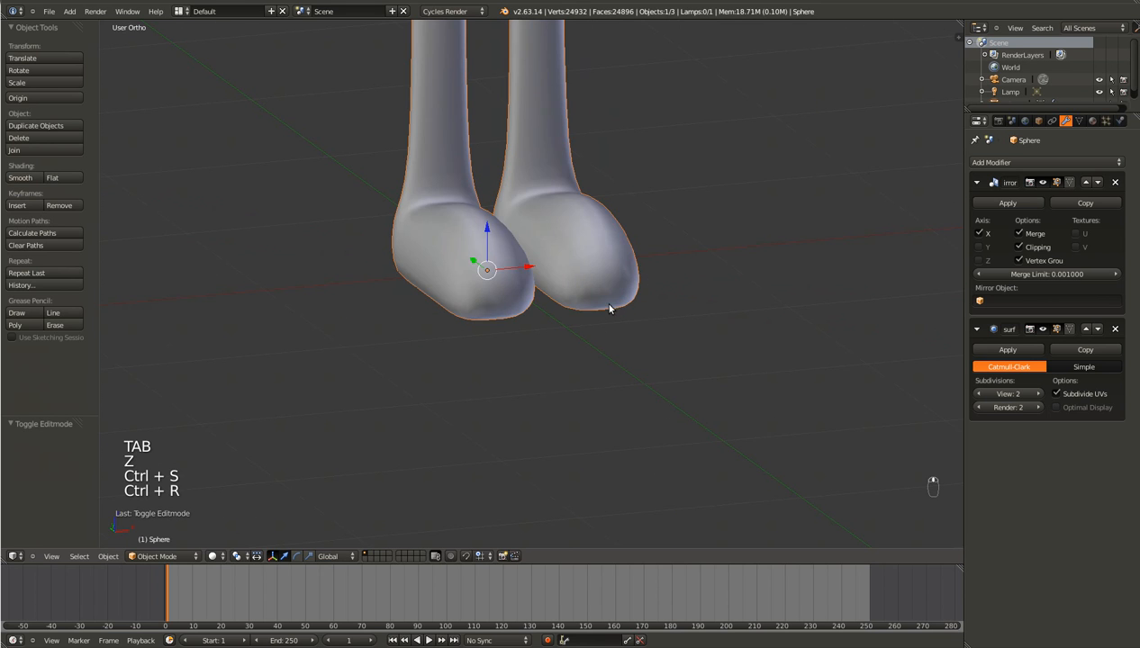
# Step: Add a horizontal edge loop around the foot close to the sole
pyautogui.press('Tab')
pyautogui.press('a')
pyautogui.hotkey('ctrl', 'r')
pyautogui.click(568, 308)
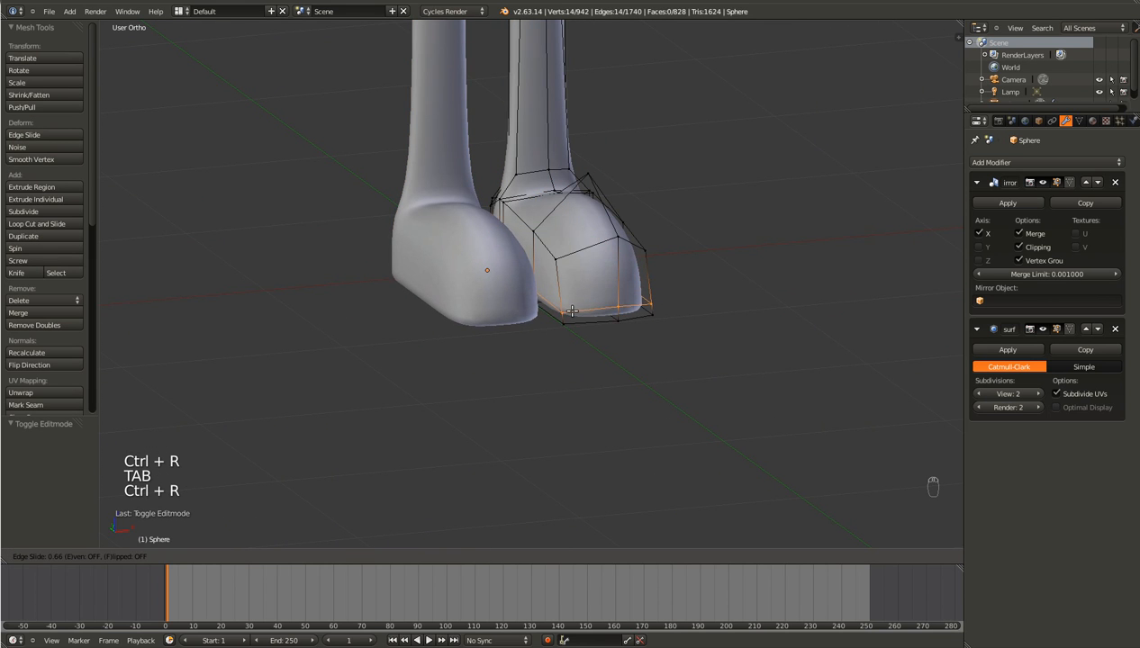
pyautogui.click(577, 313)
# Step: Return to Object Mode and save over the existing character file
pyautogui.press('Tab')
pyautogui.moveTo(651, 341); pyautogui.dragTo(456, 313, button='middle')
pyautogui.hotkey('ctrl', 's')
pyautogui.scroll(-6, 463, 311)
pyautogui.moveTo(639, 337); pyautogui.dragTo(565, 333, button='middle')
pyautogui.scroll(4, 564, 333)
pyautogui.scroll(-4, 564, 333)
pyautogui.hotkey('ctrl', 's')
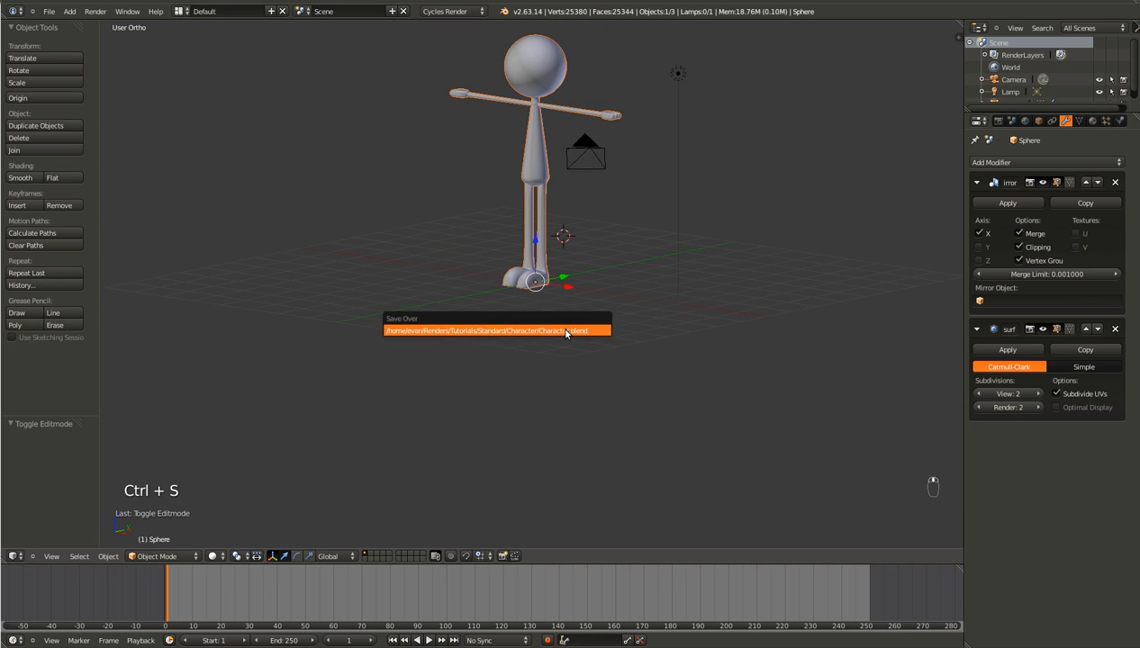
pyautogui.click(566, 331)
# Step: Select three adjacent vertices from the centre line low on the head's front and push them 0.08205 inward along Y
pyautogui.press('KP_1')
pyautogui.press('KP_Decimal')
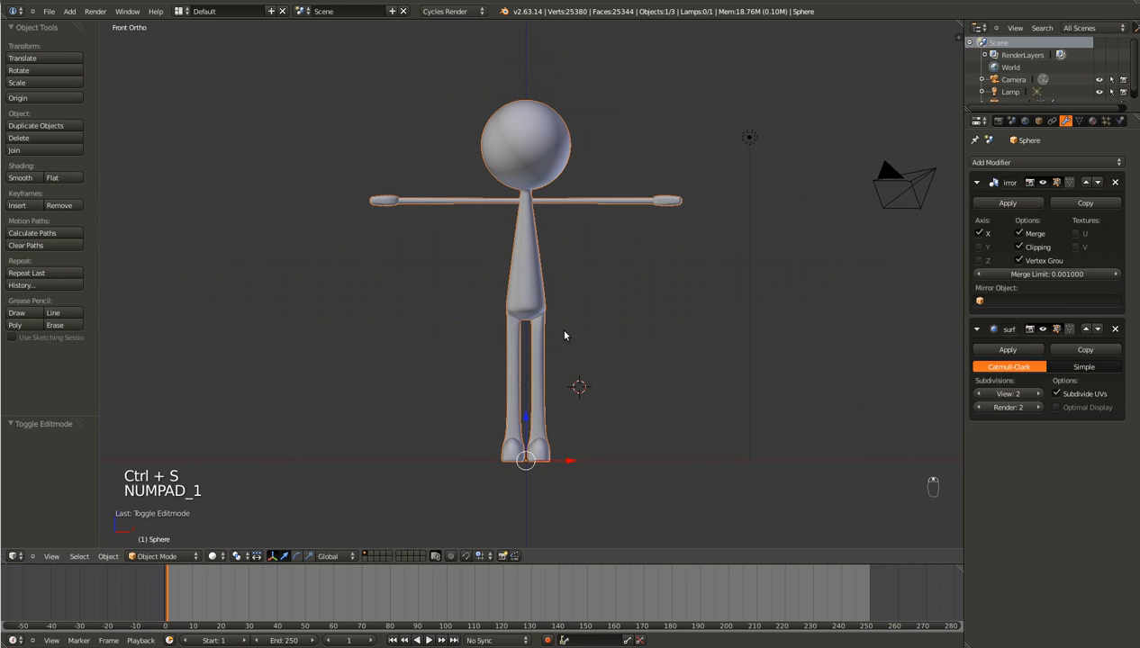
pyautogui.keyDown('shift'); pyautogui.scroll(2, 565, 335); pyautogui.keyUp('shift')
pyautogui.scroll(7, 565, 335)
pyautogui.press('Tab')
pyautogui.rightClick(511, 282)
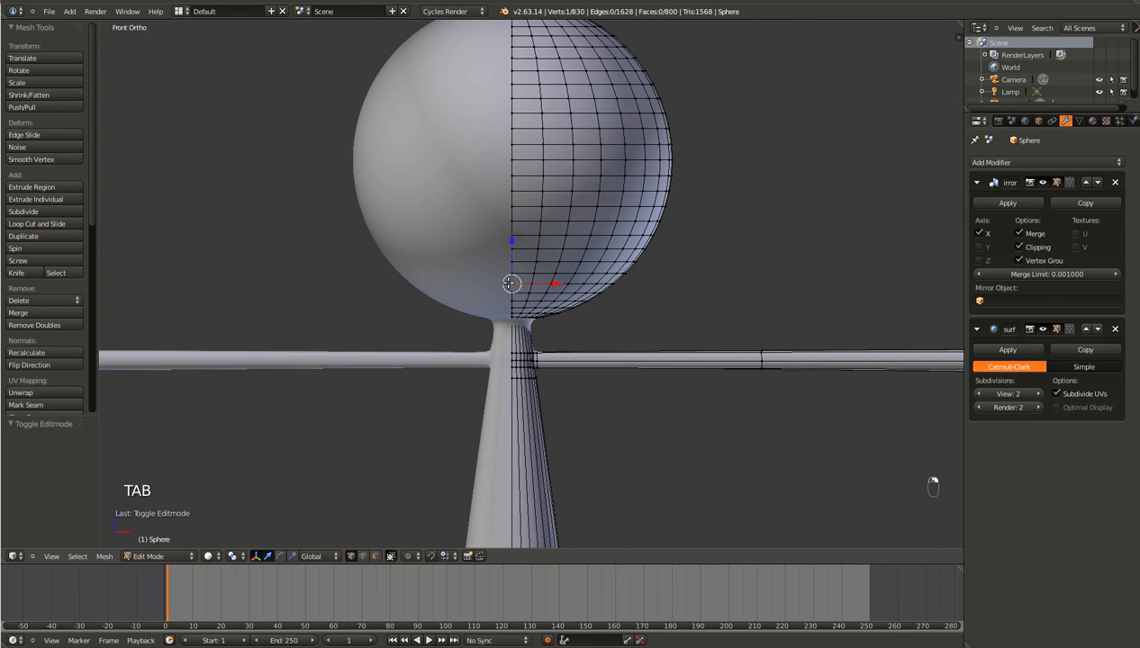
pyautogui.press('KP_Decimal')
pyautogui.keyDown('shift'); pyautogui.rightClick(651, 280); pyautogui.keyUp('shift')
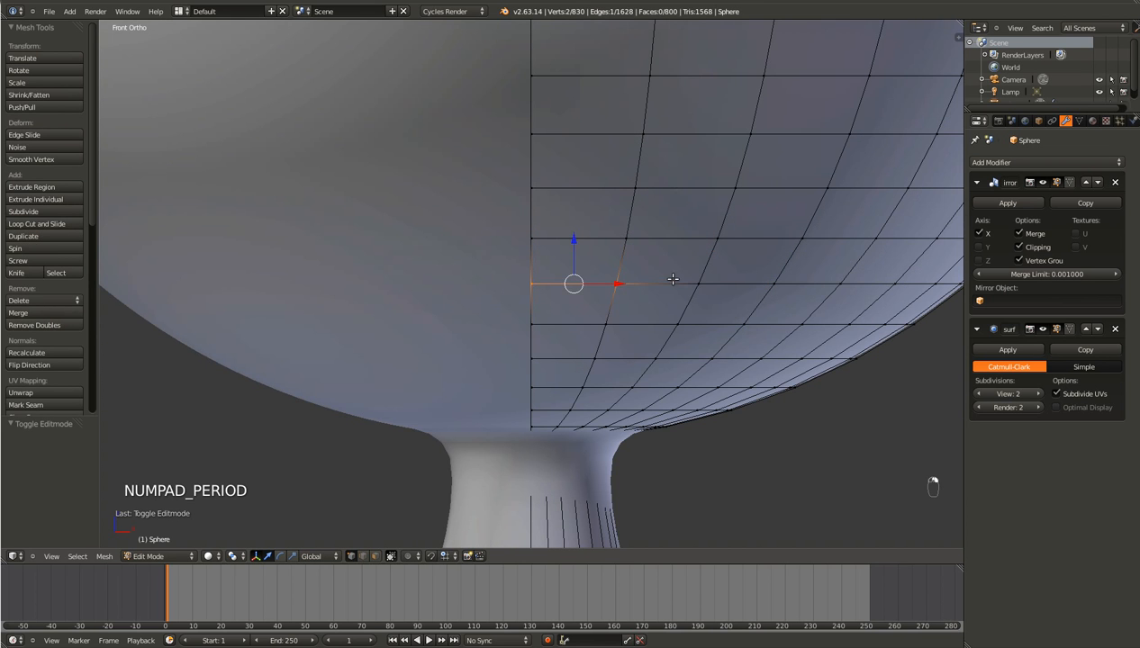
pyautogui.keyDown('shift'); pyautogui.rightClick(699, 284); pyautogui.keyUp('shift')
pyautogui.moveTo(699, 284); pyautogui.dragTo(456, 369, button='middle')
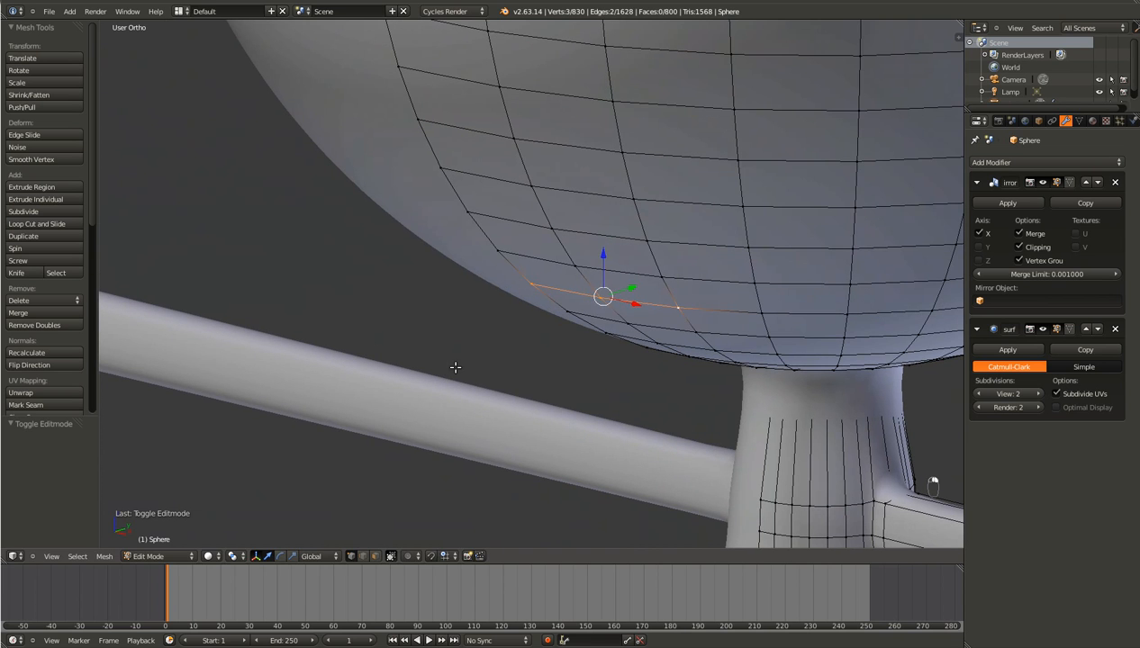
pyautogui.press('g')
pyautogui.press('y')
pyautogui.click(541, 319)
# Step: Select the three vertices in the row below the pushed-in edge, reposition them along Z and Y to shape the mouth, and return to Object Mode
pyautogui.rightClick(566, 312)
pyautogui.keyDown('shift'); pyautogui.rightClick(698, 331); pyautogui.keyUp('shift')
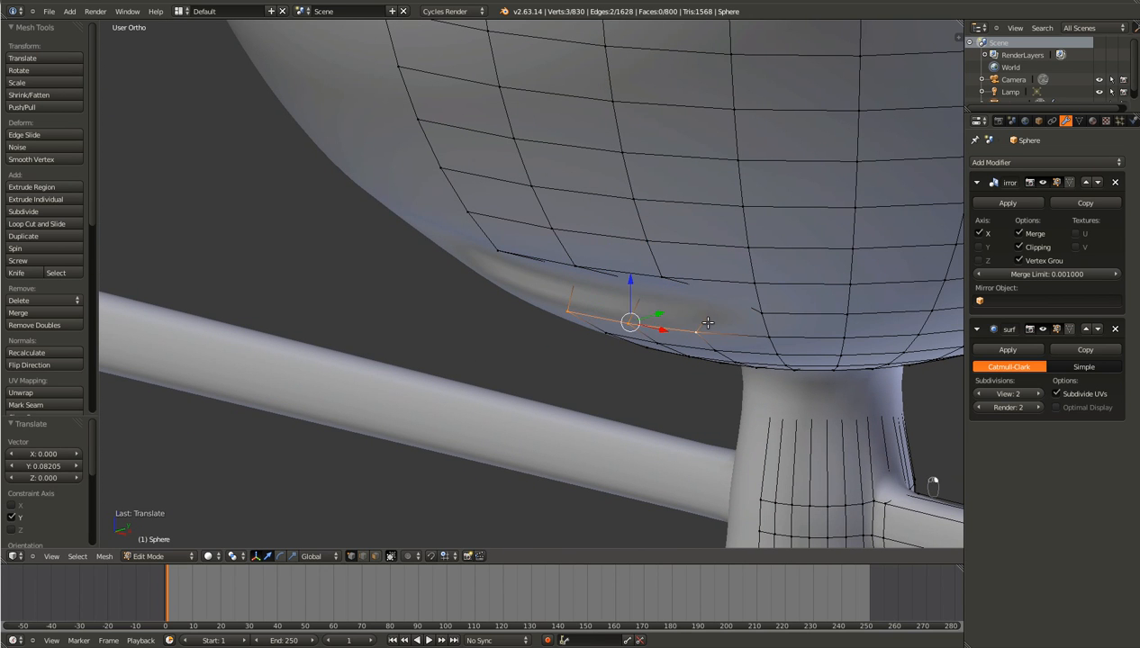
pyautogui.press('KP_1')
pyautogui.press('KP_3')
pyautogui.press('g')
pyautogui.press('z')
pyautogui.click(682, 301)
pyautogui.press('g')
pyautogui.press('y')
pyautogui.click(611, 300)
pyautogui.press('Tab')
pyautogui.moveTo(514, 265); pyautogui.dragTo(644, 265, button='middle')
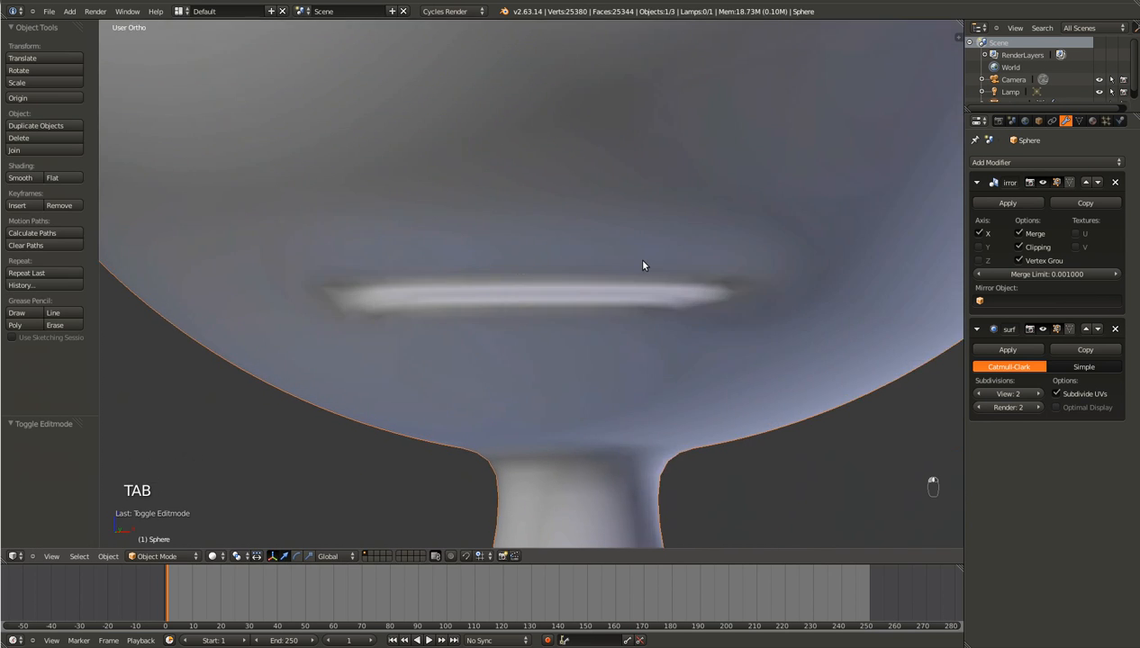
# Step: Check the mouth's mesh in wireframe and save over the existing character file from Object Mode
pyautogui.scroll(-3, 644, 265)
pyautogui.press('Tab')
pyautogui.hotkey('ctrl', 's')
pyautogui.press('Tab')
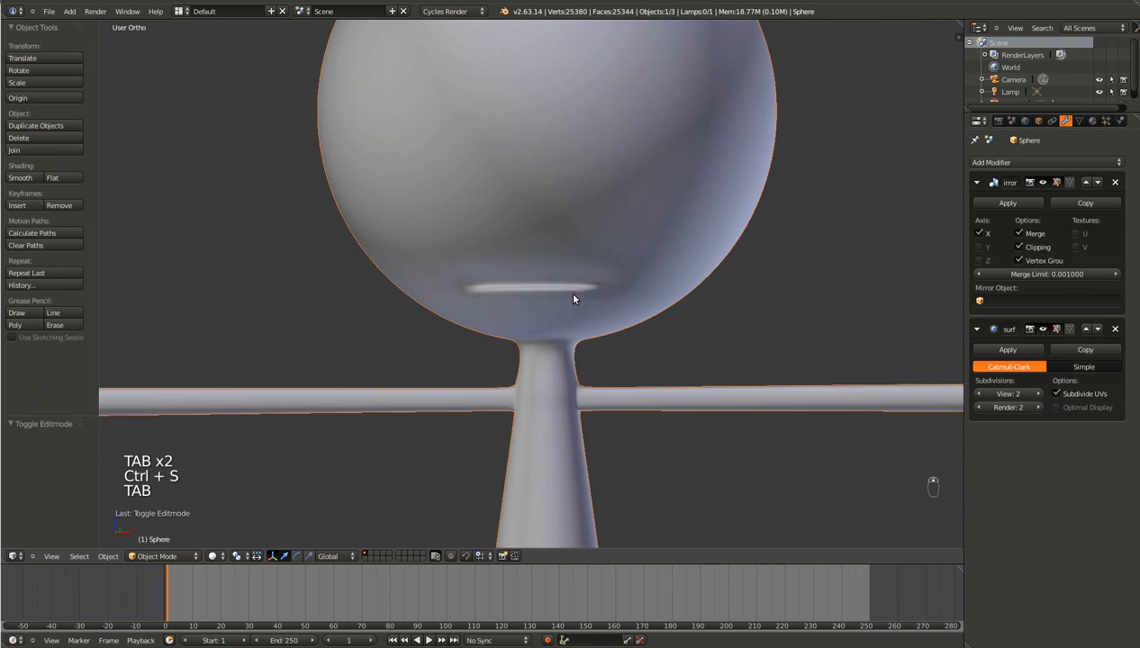
pyautogui.scroll(3, 568, 291)
pyautogui.press('Tab')
pyautogui.rightClick(652, 285)
pyautogui.press('z')
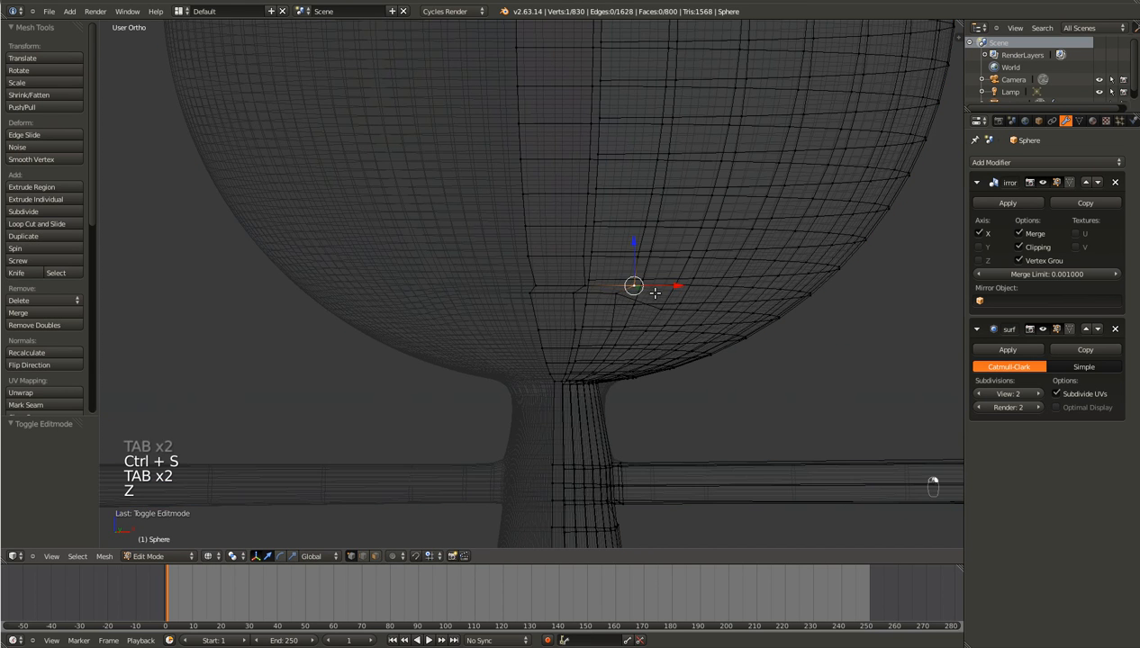
pyautogui.press('Tab')
pyautogui.hotkey('ctrl', 's')
pyautogui.click(658, 292)
# Step: Return to solid shading and snap the 3D cursor to a mesh vertex at eye height on the unmirrored half of the head
pyautogui.keyDown('shift'); pyautogui.scroll(-6, 659, 291); pyautogui.keyUp('shift')
pyautogui.keyDown('shift'); pyautogui.scroll(9, 658, 291); pyautogui.keyUp('shift')
pyautogui.press('z')
pyautogui.scroll(-6, 658, 295)
pyautogui.scroll(4, 658, 294)
pyautogui.press('Tab')
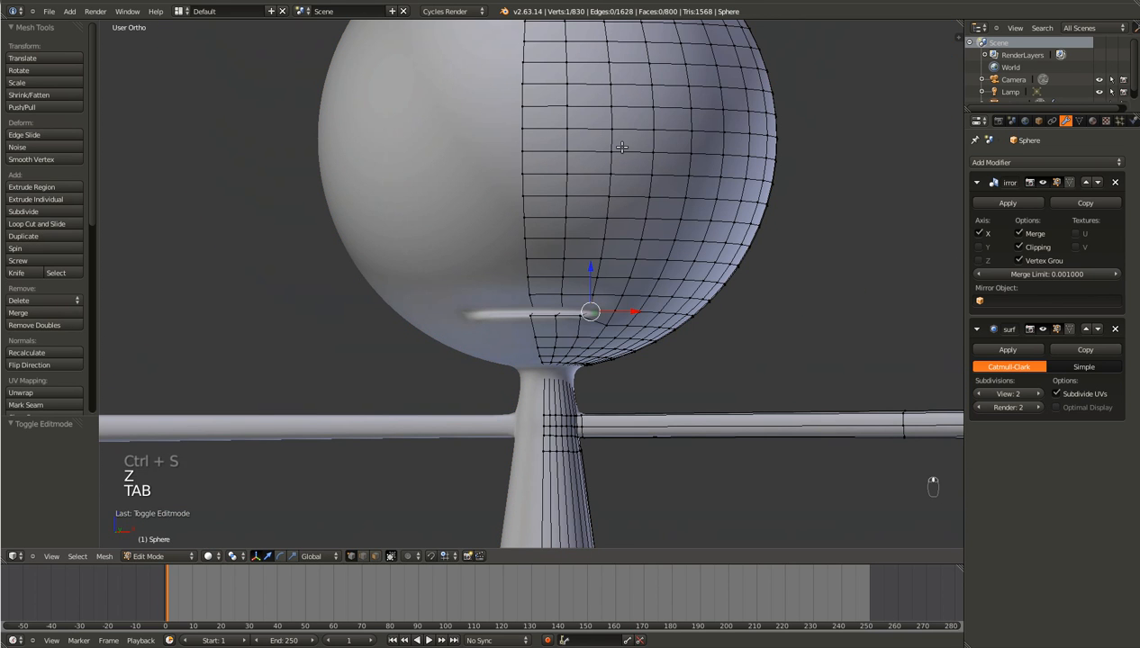
pyautogui.scroll(-1, 601, 221)
pyautogui.hotkey('shift', 's')
pyautogui.click(600, 222)
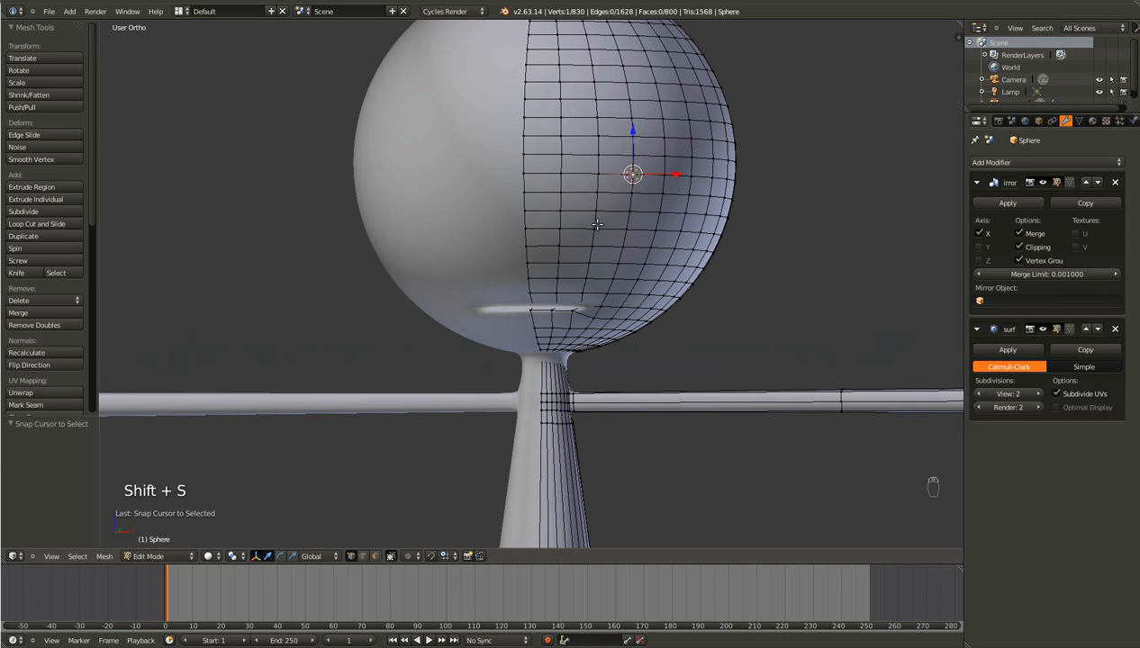
# Step: Deselect everything, add a UV sphere with 32 segments and 32 rings at the cursor, and shrink it to a small eye
pyautogui.press('a')
pyautogui.hotkey('shift', 'a')
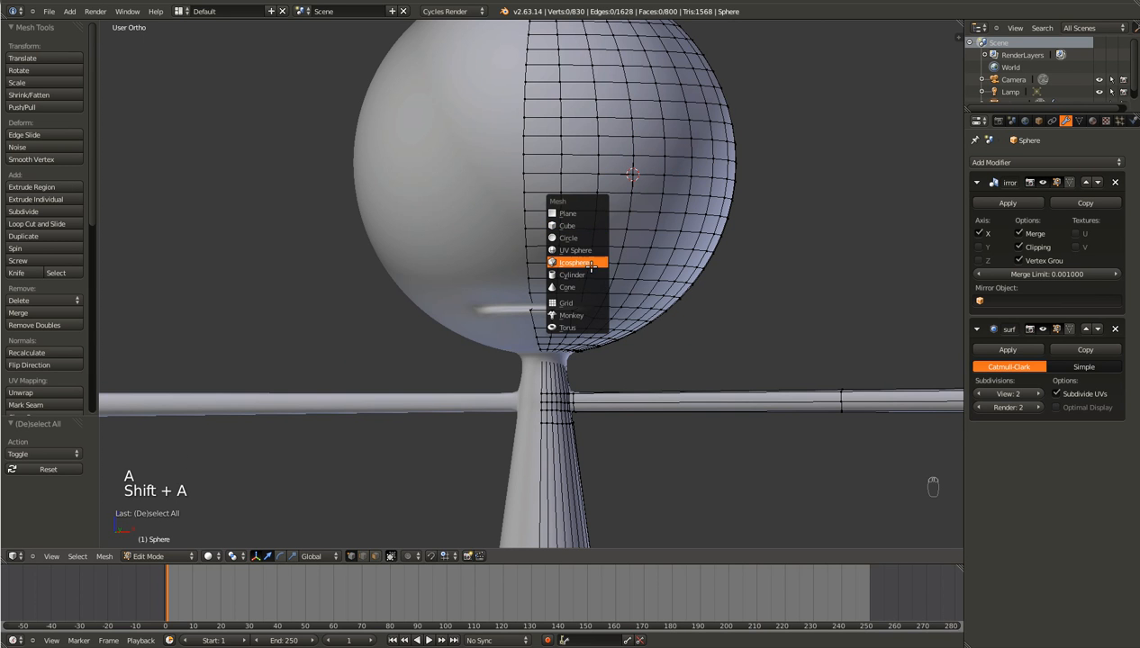
pyautogui.click(595, 250)
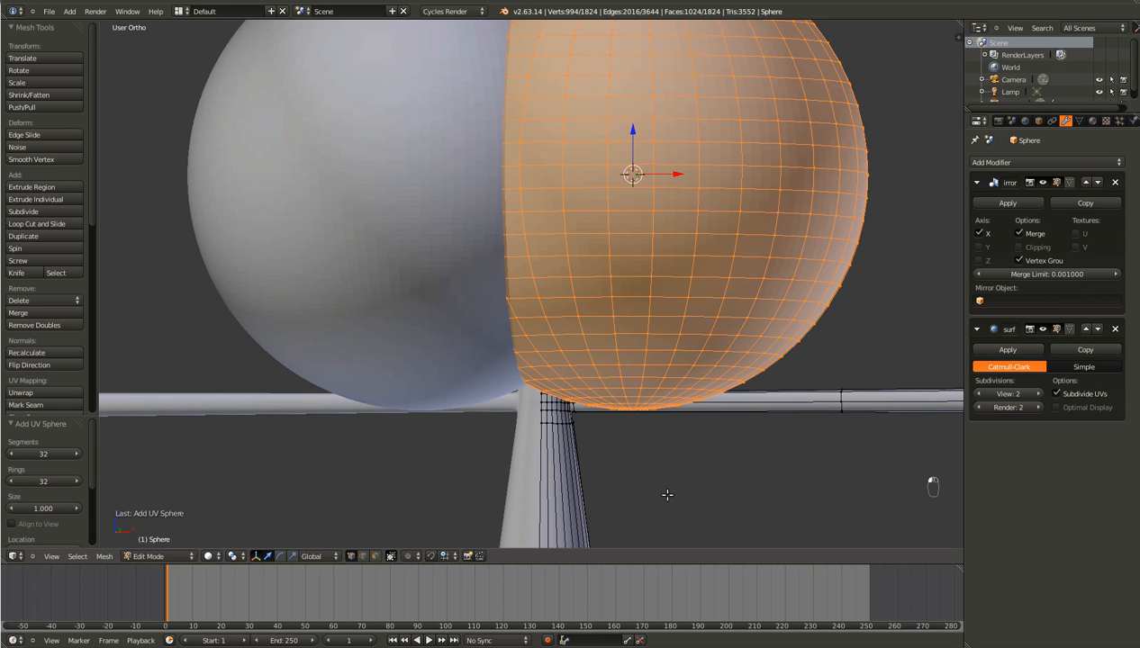
pyautogui.press('s')
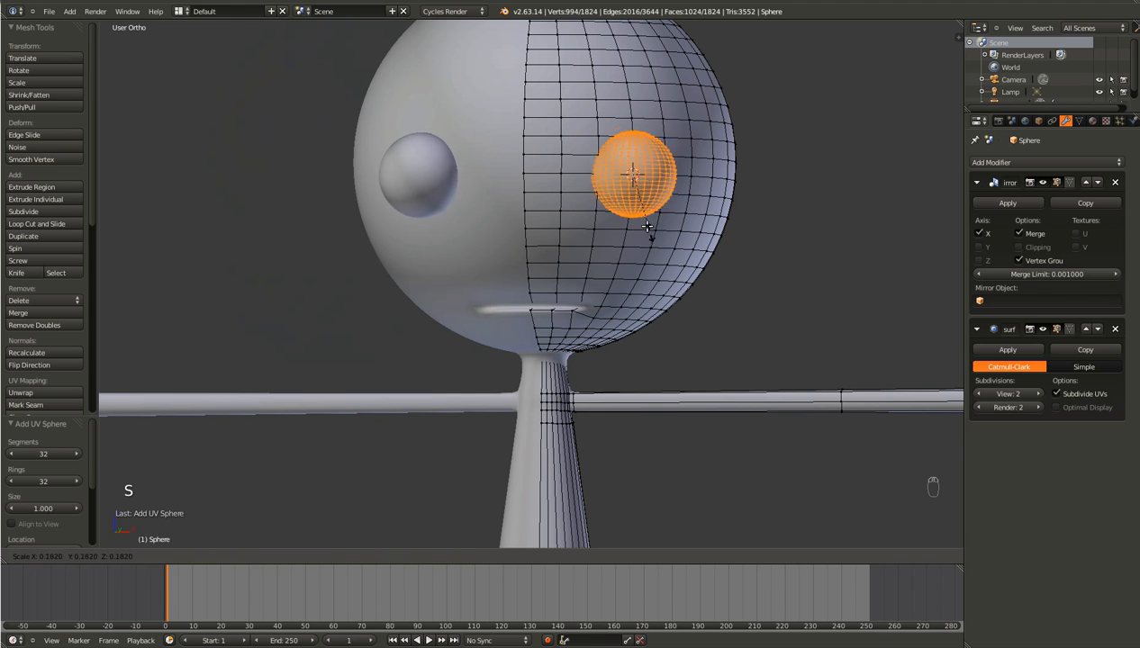
pyautogui.click(631, 181)
# Step: Enlarge the small eye sphere slightly, return to Object Mode and save over the file
pyautogui.press('Tab')
pyautogui.press('Tab')
pyautogui.press('s')
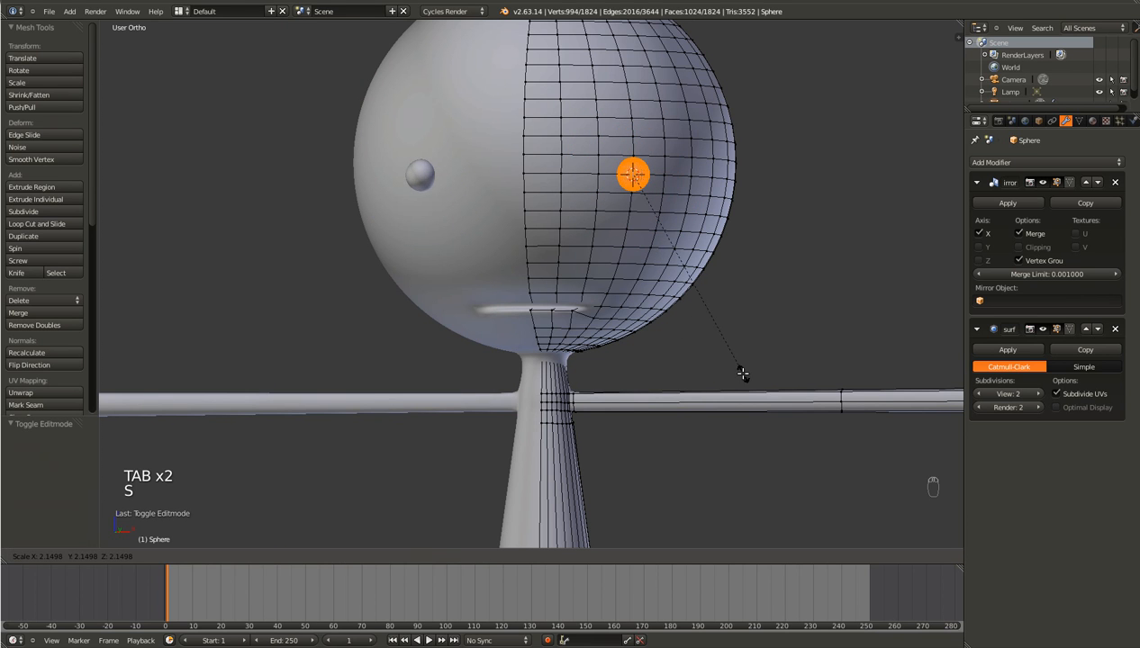
pyautogui.click(703, 324)
pyautogui.press('Tab')
pyautogui.scroll(-6, 696, 330)
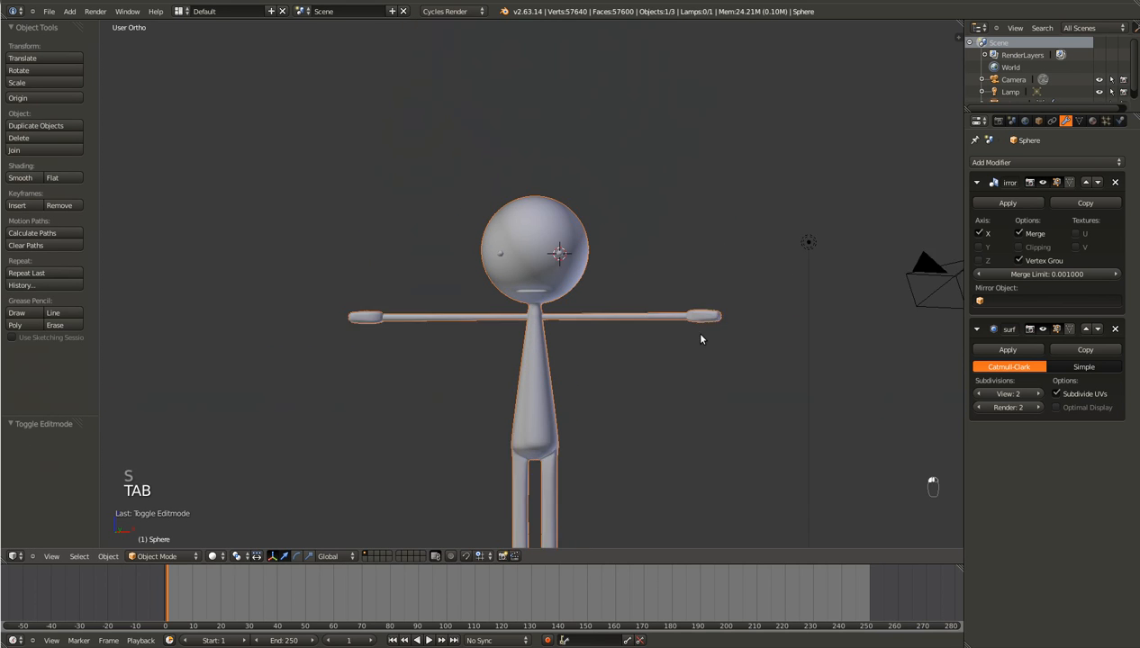
pyautogui.scroll(5, 695, 329)
pyautogui.hotkey('ctrl', 's')
pyautogui.click(767, 278)
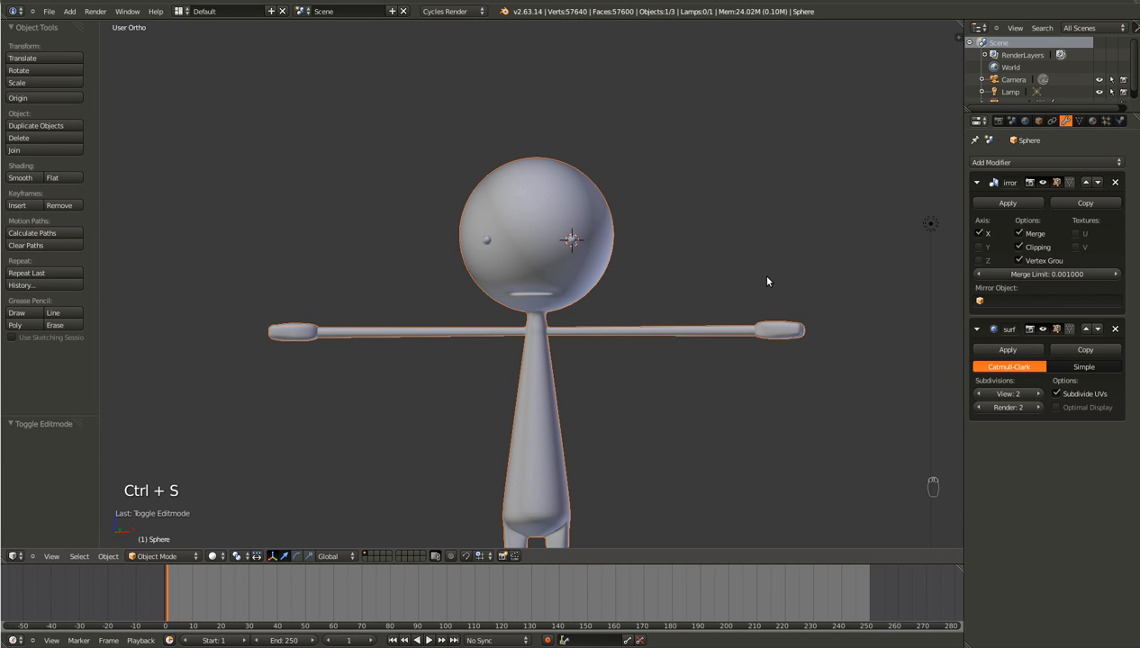
# Step: Frame the whole character from the front and align the camera to that view
pyautogui.press('KP_0')
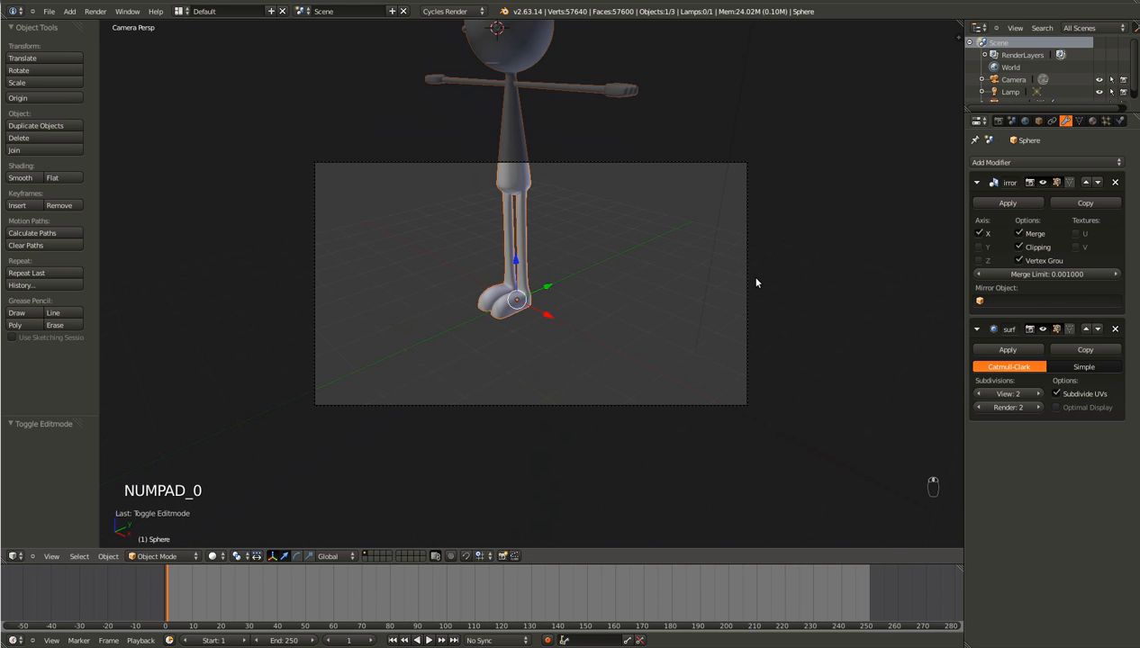
pyautogui.press('KP_1')
pyautogui.scroll(-6, 757, 283)
pyautogui.scroll(4, 757, 282)
pyautogui.keyDown('shift'); pyautogui.scroll(-8, 757, 284); pyautogui.keyUp('shift')
pyautogui.keyDown('ctrl'); pyautogui.scroll(-3, 757, 284); pyautogui.keyUp('ctrl')
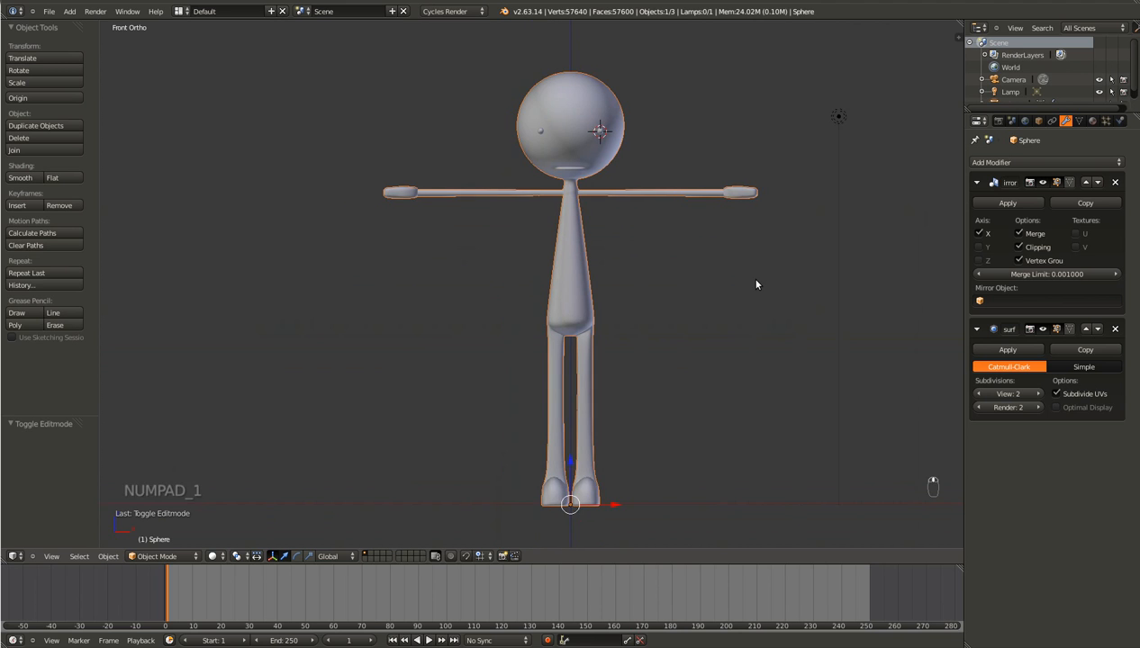
pyautogui.press('ctrl+alt+KP_0')
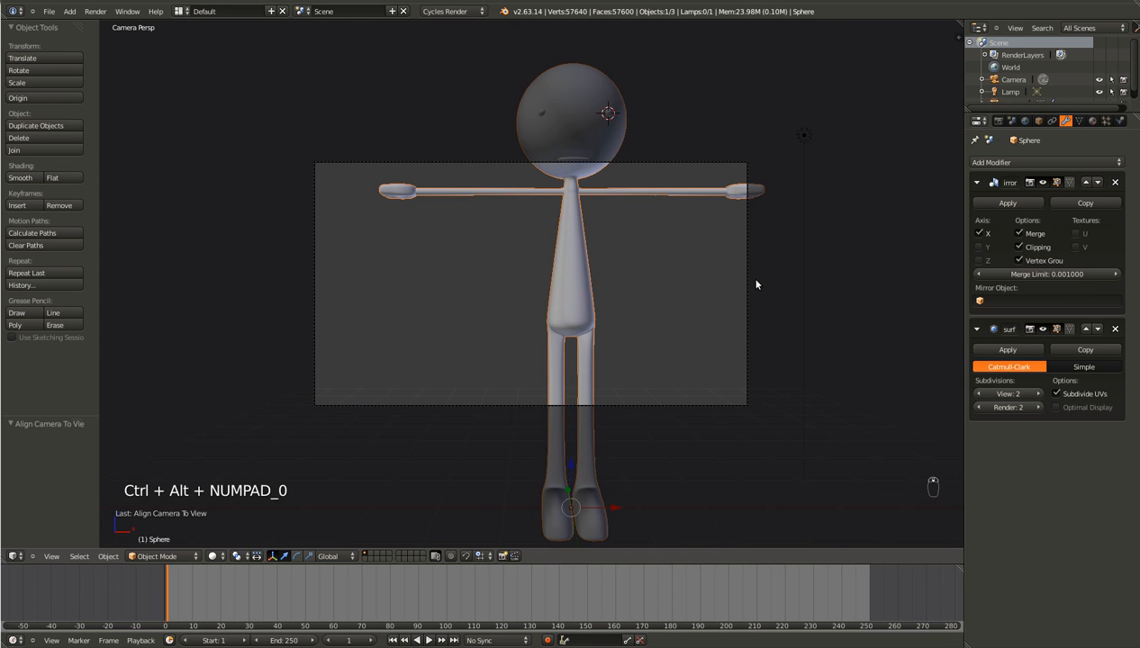
# Step: Select the camera, shift it sideways to centre the character, and pull it back 1.123 units along its local Z axis
pyautogui.rightClick(744, 382)
pyautogui.press('g')
pyautogui.press('x')
pyautogui.press('g')
pyautogui.press('z')
pyautogui.press('z')
pyautogui.click(784, 407)
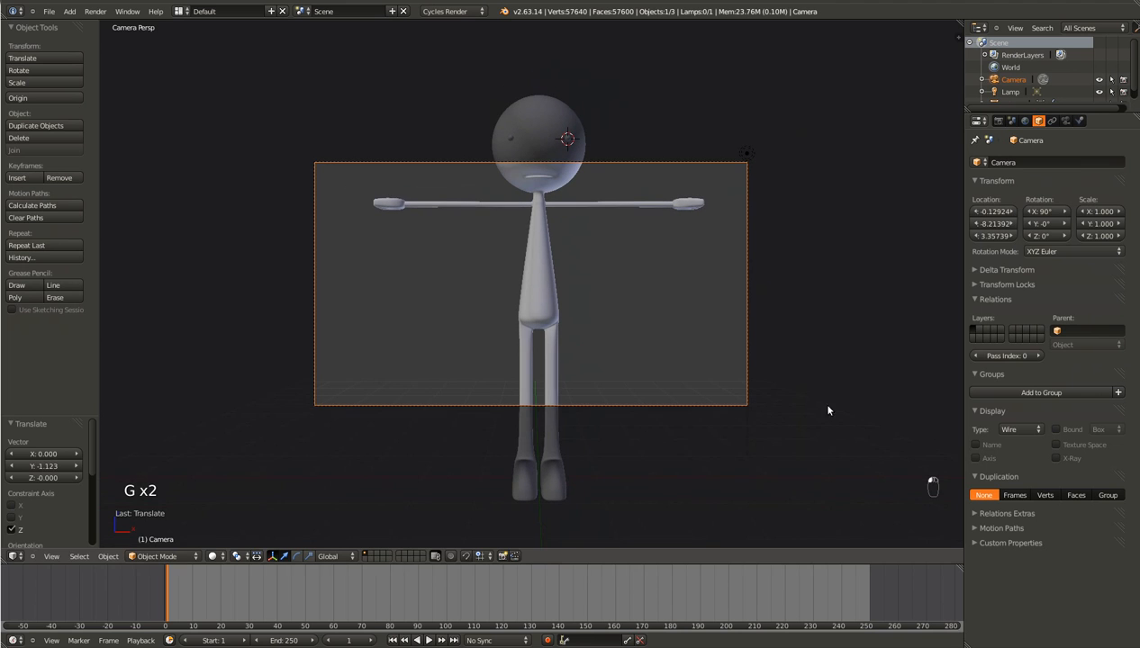
# Step: Set the render resolution to 1091 × 1282, save over the file and test-render the character
pyautogui.click(998, 120)
pyautogui.moveTo(1022, 286); pyautogui.dragTo(839, 283)
pyautogui.hotkey('ctrl', 's')
pyautogui.click(833, 270)
pyautogui.press('F12')
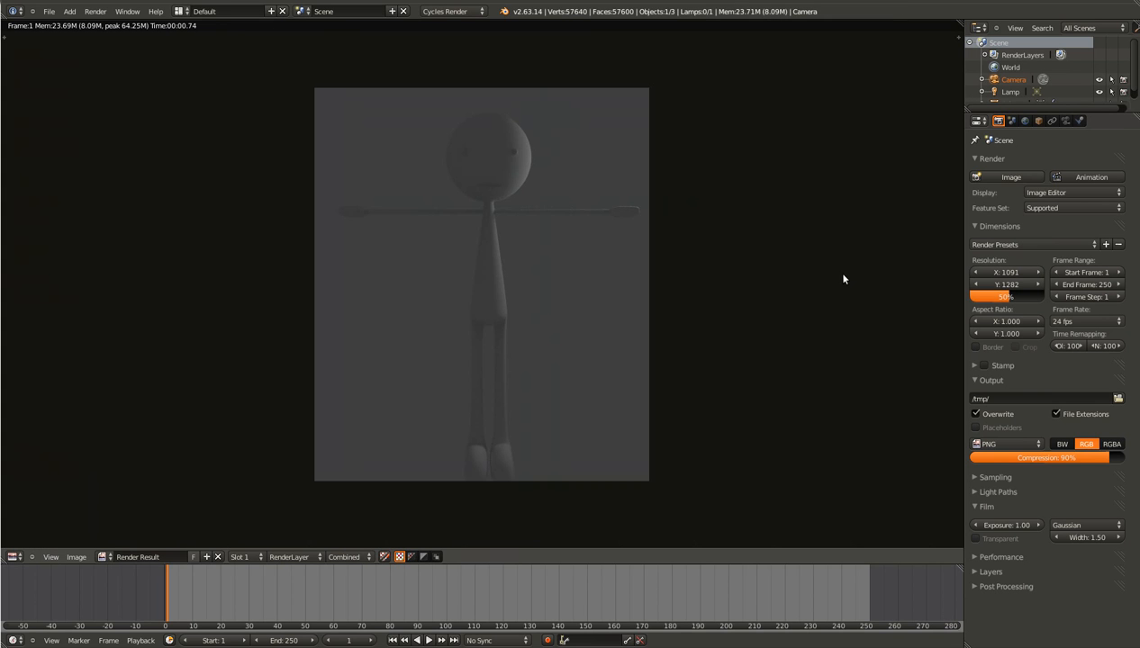
pyautogui.press('Escape')
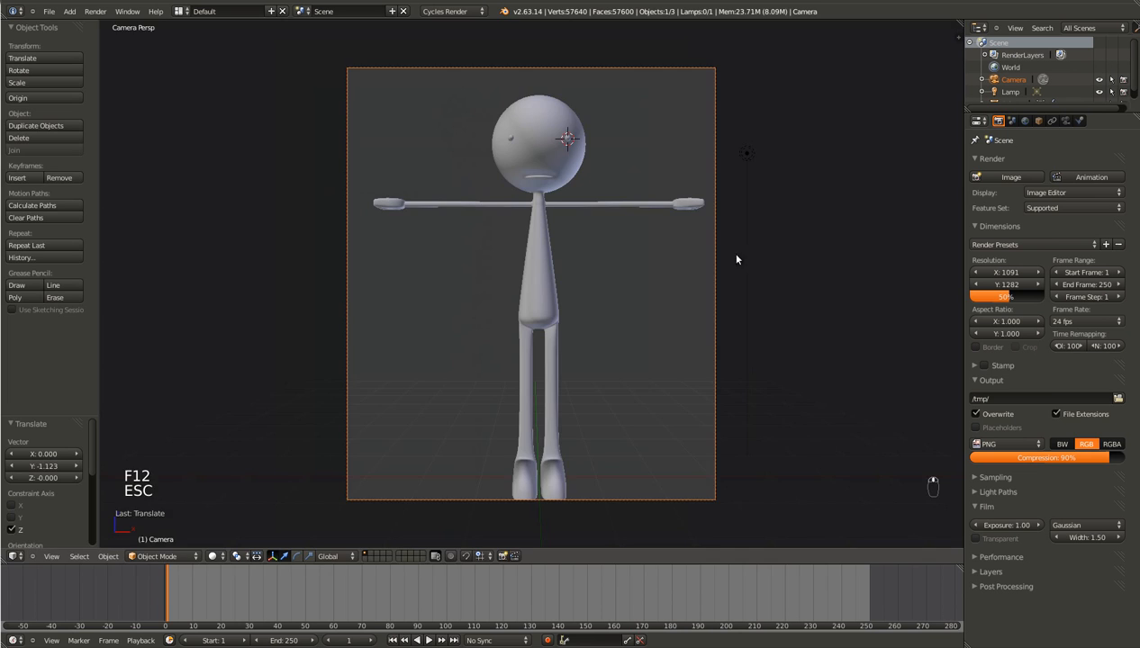
# Step: Delete the lamp from the scene
pyautogui.moveTo(757, 255); pyautogui.dragTo(730, 256, button='middle')
pyautogui.rightClick(837, 112)
pyautogui.press('Delete')
pyautogui.click(819, 110)
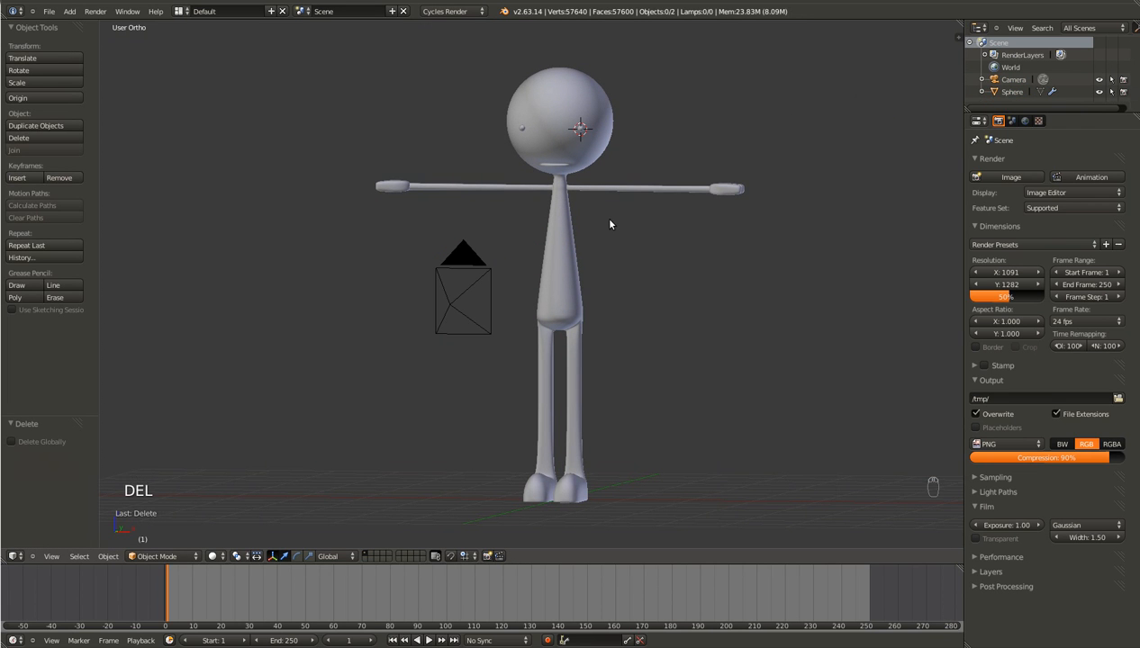
# Step: In front view, add a plane above the head and scale it up by about 3.602
pyautogui.press('KP_1')
pyautogui.click(539, 42)
pyautogui.hotkey('shift', 'a')
pyautogui.moveTo(509, 50)
pyautogui.click(586, 45)
pyautogui.press('s')
pyautogui.click(847, 216)
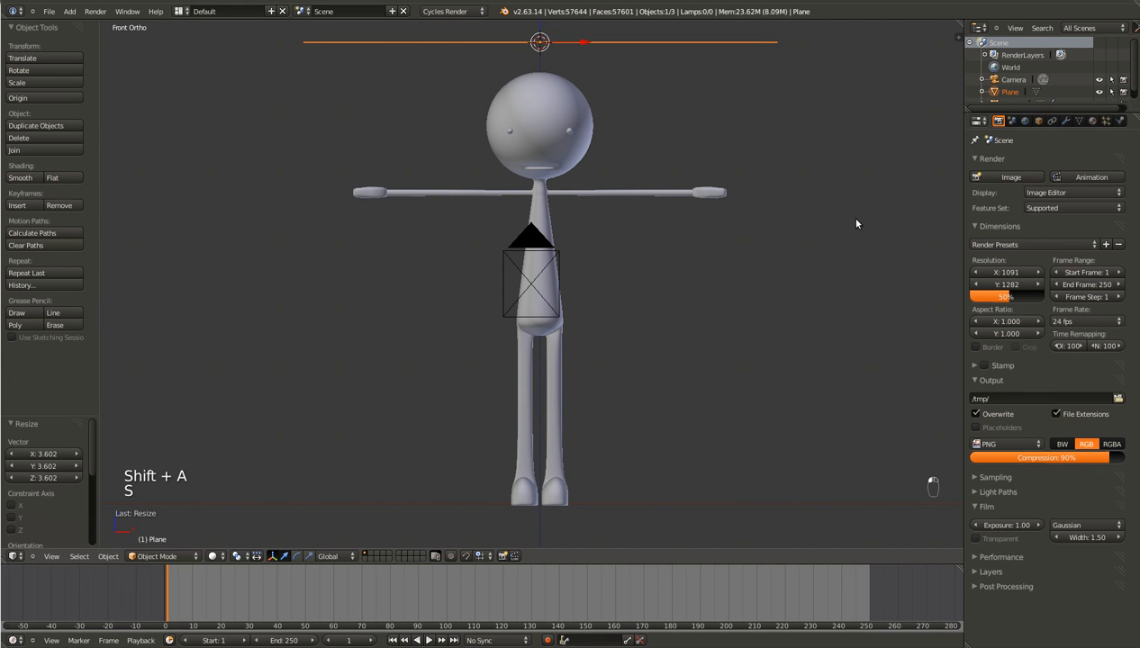
# Step: Duplicate the plane and lower the copy 5.907 plus another 1.353 along Z to sit just below the feet
pyautogui.hotkey('shift', 'd')
pyautogui.click(573, 553)
pyautogui.press('g')
pyautogui.press('z')
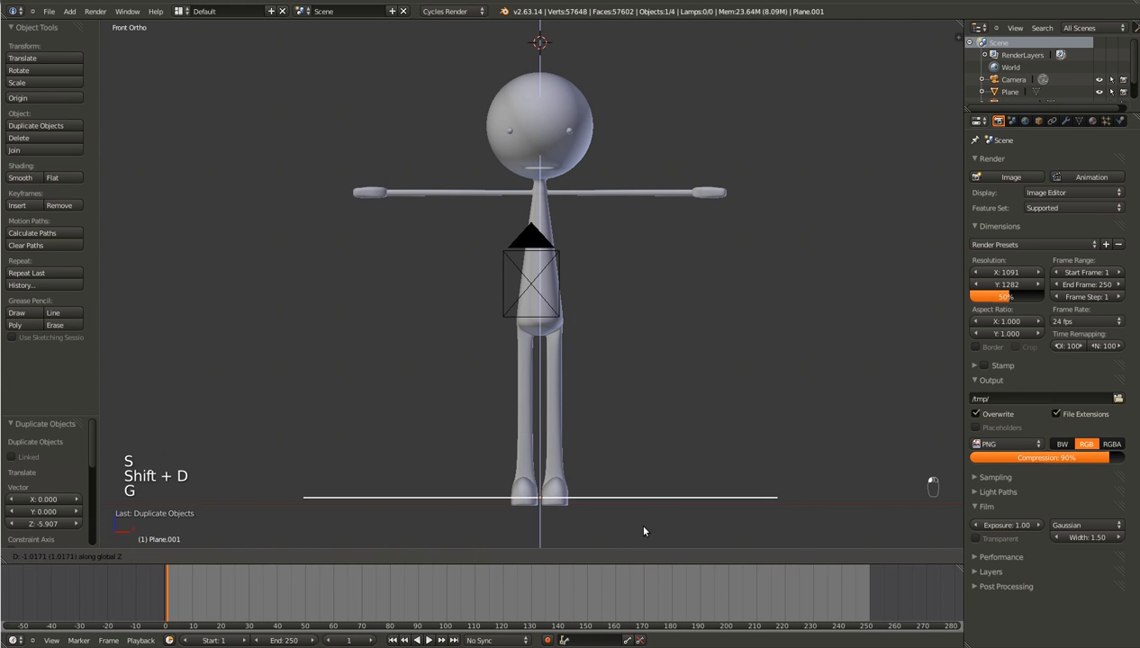
pyautogui.click(642, 525)
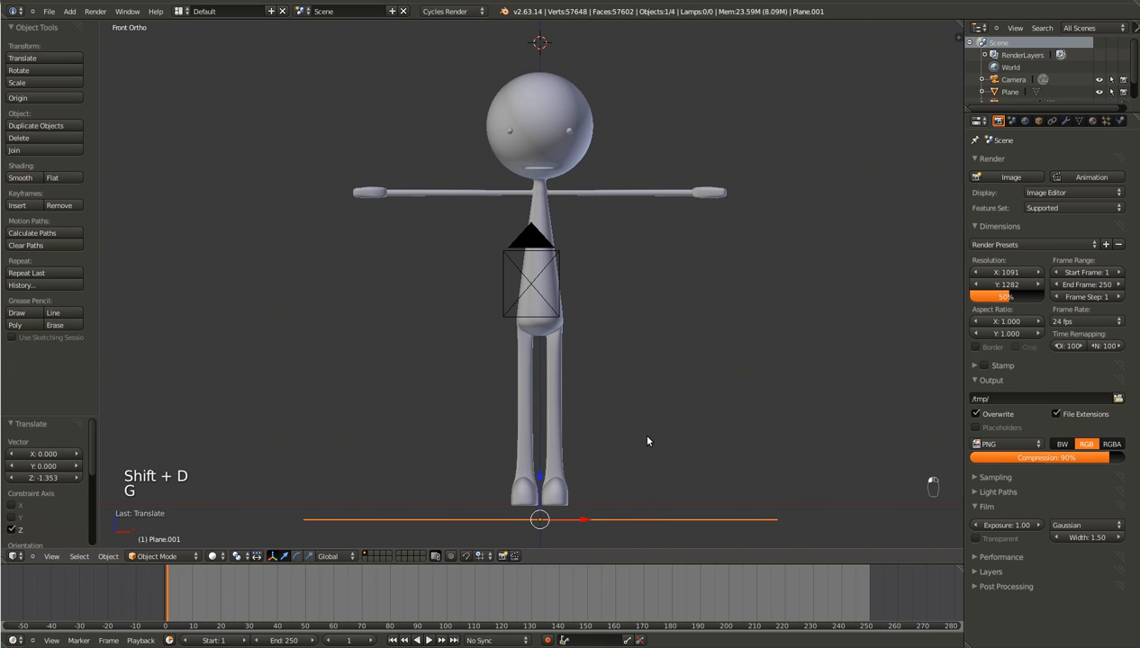
# Step: Give the plane above the head a new material named Light with an Emission surface shader
pyautogui.keyDown('shift'); pyautogui.click(631, 44); pyautogui.keyUp('shift')
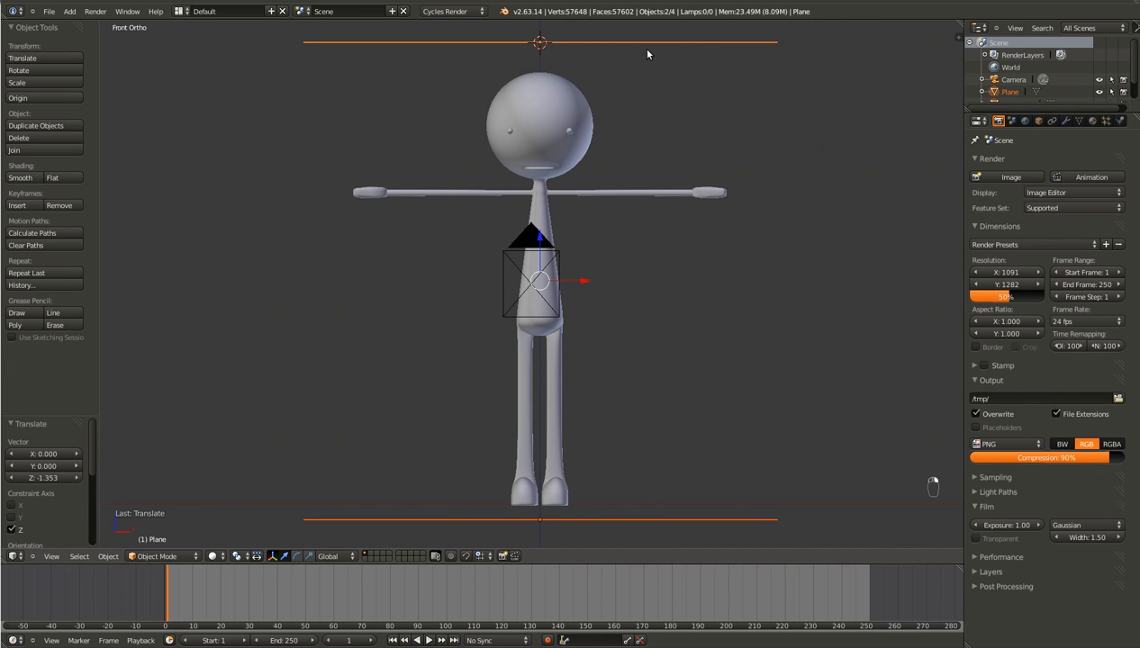
pyautogui.click(683, 43)
pyautogui.click(1093, 121)
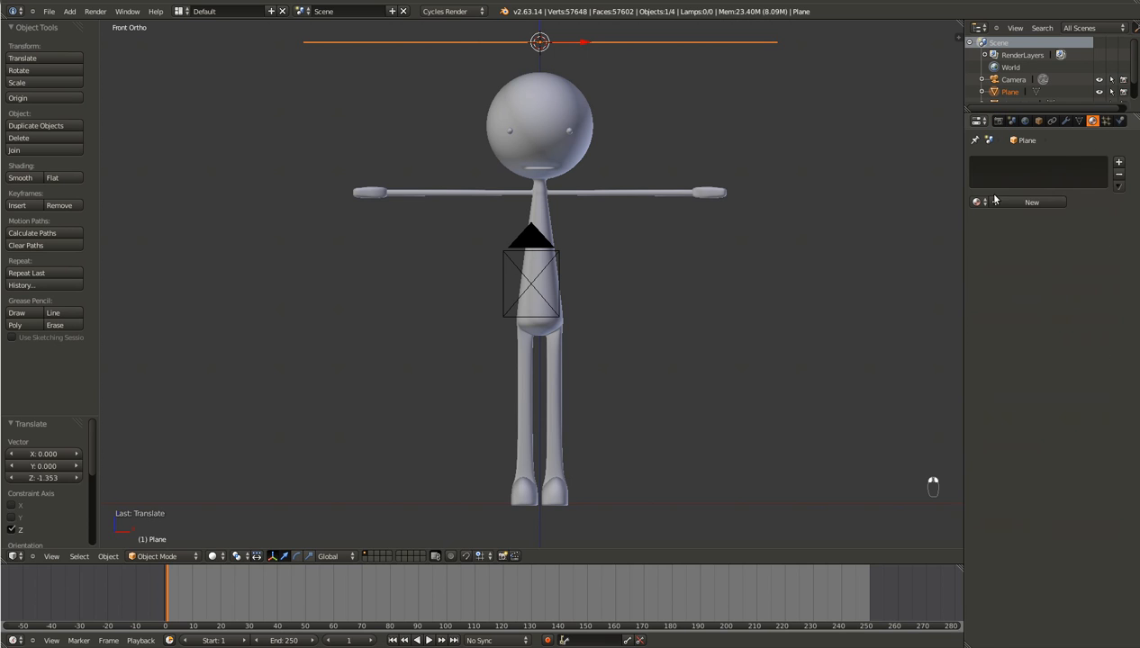
pyautogui.click(1007, 202)
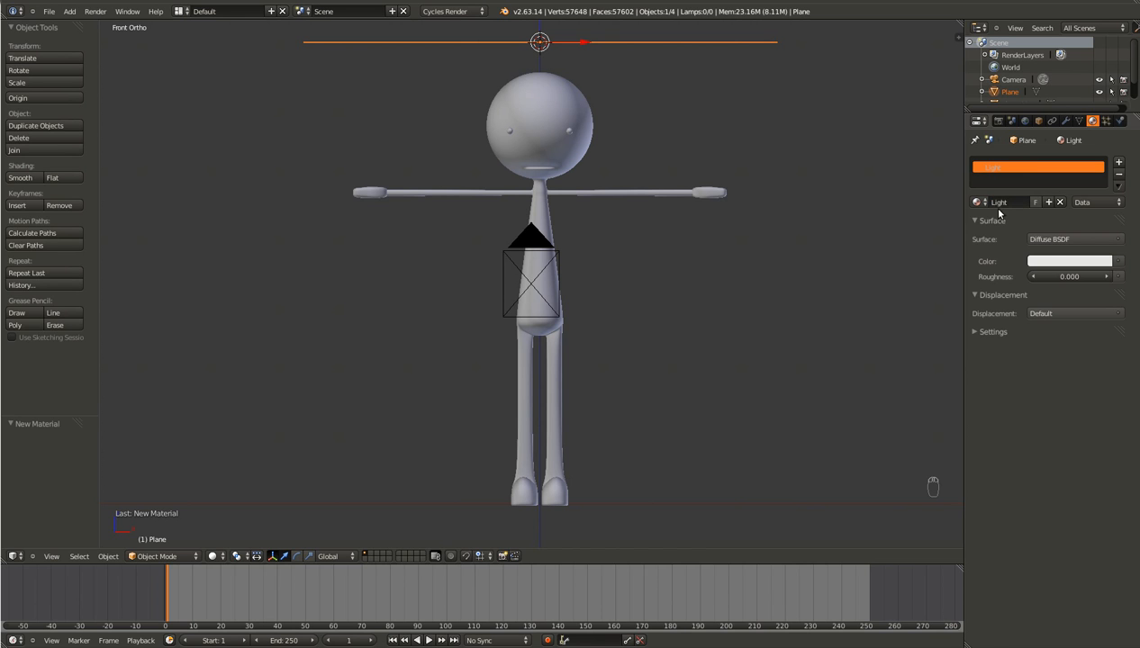
pyautogui.click(1094, 238)
pyautogui.click(1085, 240)
pyautogui.click(1088, 240)
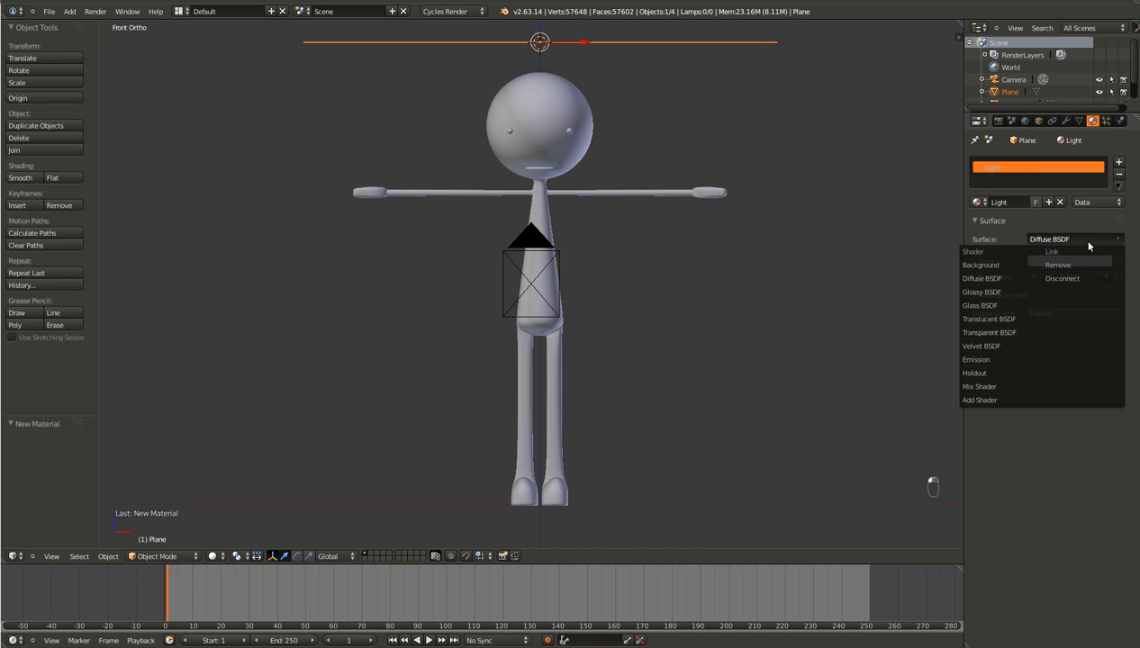
pyautogui.click(982, 360)
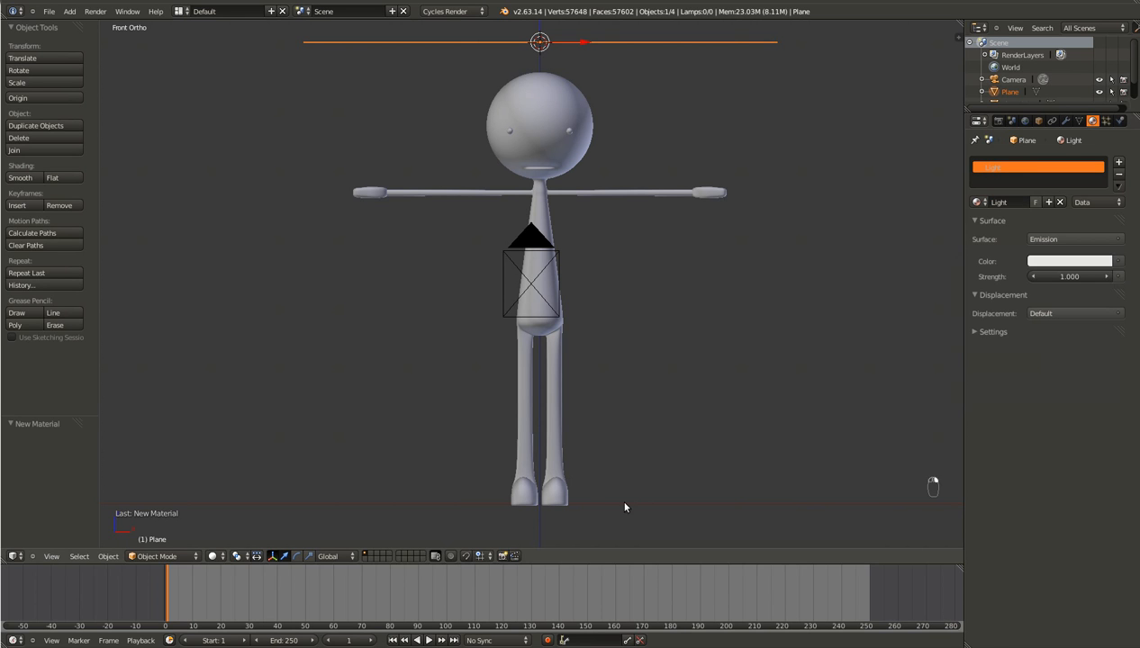
# Step: Link the Light material from the upper plane to the lower plane and save over the file
pyautogui.hotkey('ctrl', 'z')
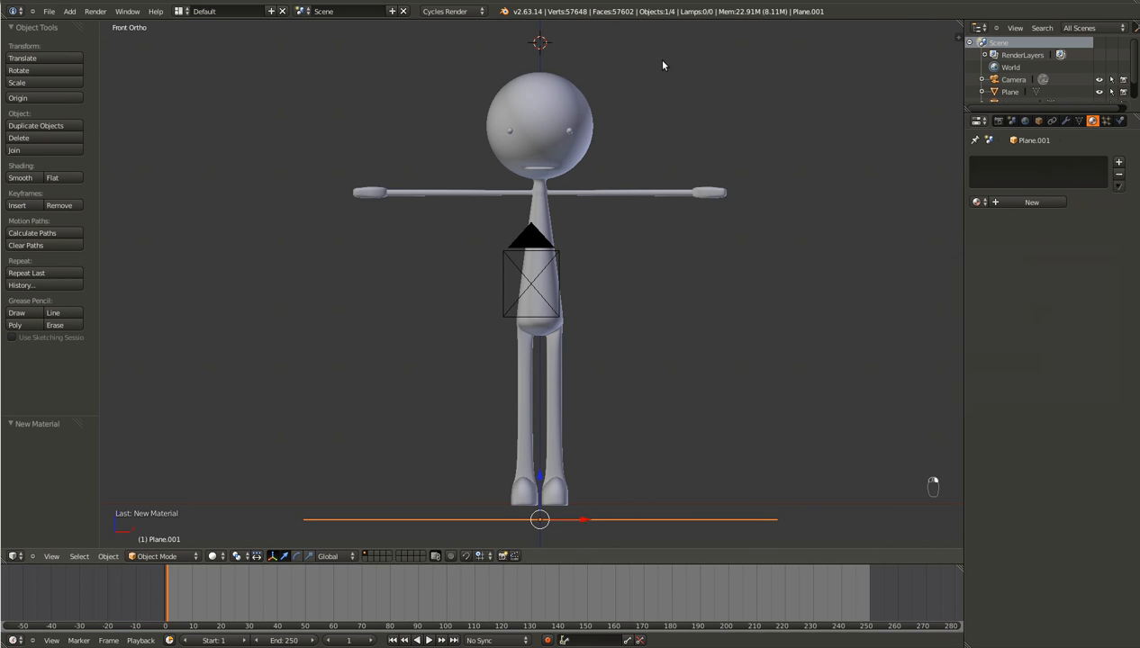
pyautogui.keyDown('shift'); pyautogui.rightClick(532, 281); pyautogui.keyUp('shift')
pyautogui.hotkey('ctrl', 'l')
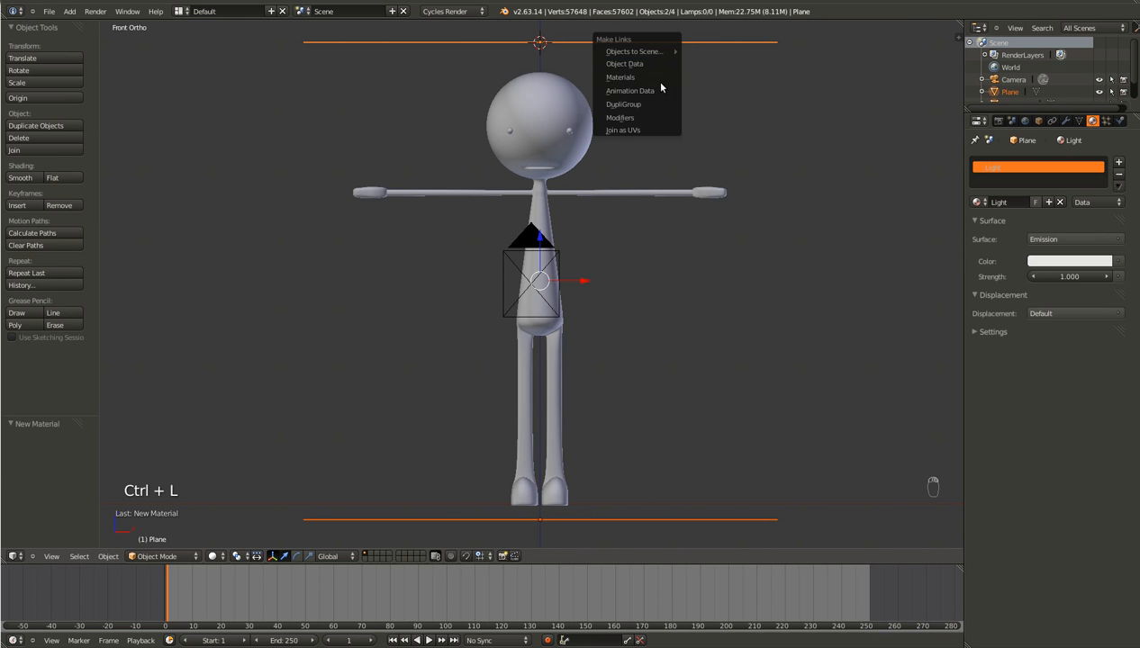
pyautogui.click(661, 80)
pyautogui.hotkey('ctrl', 's')
pyautogui.rightClick(644, 526)
# Step: Render a test image to inspect the lighting from the two planes, and return to the 3D view
pyautogui.press('F12')
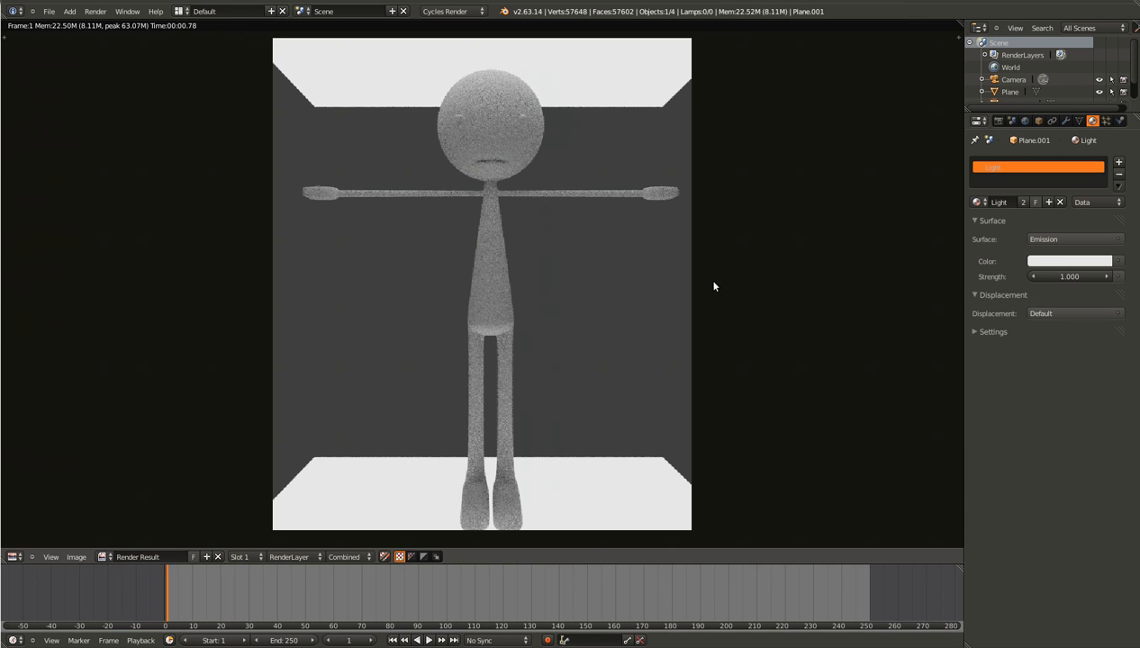
pyautogui.scroll(3, 713, 286)
pyautogui.scroll(-3, 713, 286)
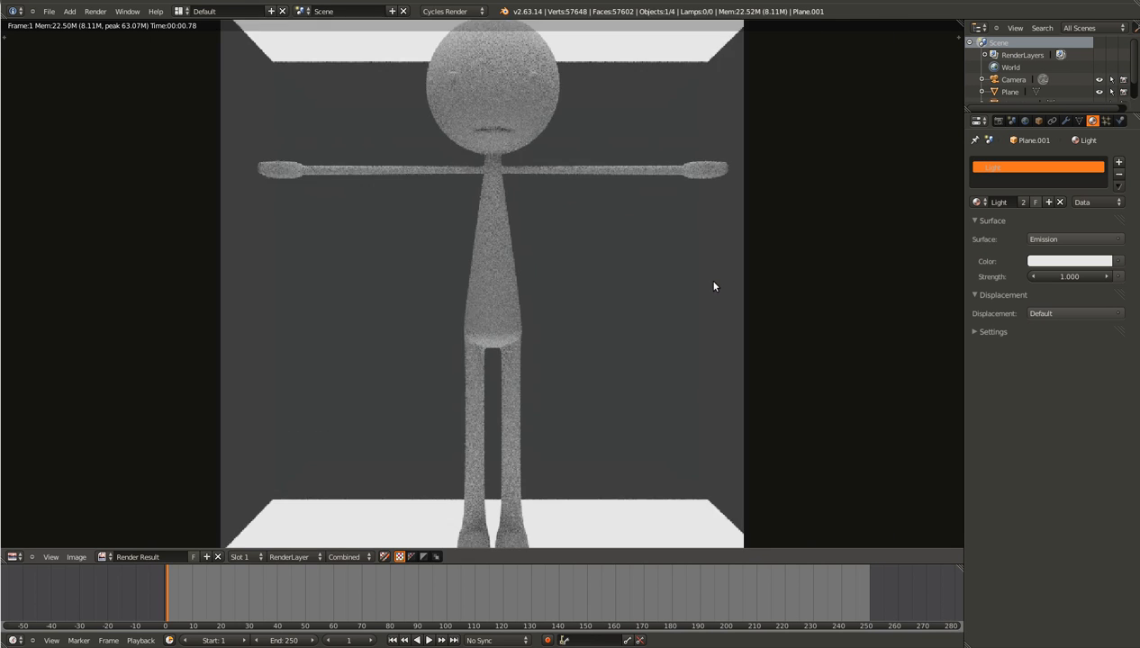
pyautogui.press('Escape')
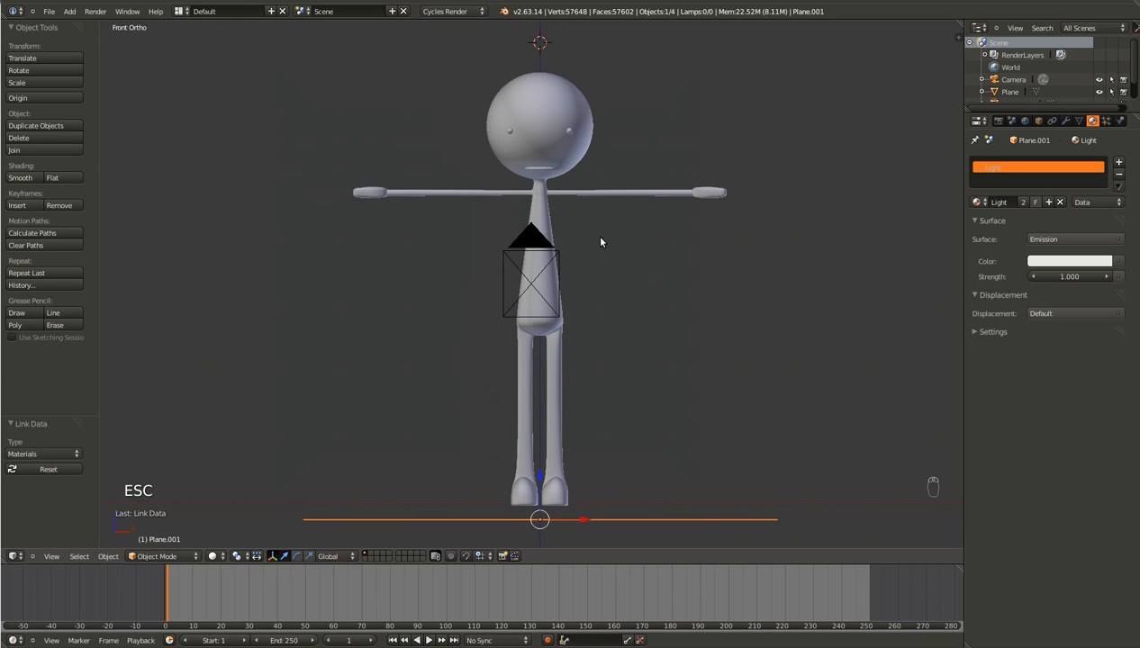
# Step: Switch to the Materials screen layout and save over the file
pyautogui.hotkey('ctrl', 'Left')
pyautogui.hotkey('ctrl', 'Left')
pyautogui.hotkey('ctrl', 'Left')
pyautogui.hotkey('ctrl', 'Left')
pyautogui.hotkey('ctrl', 'Left')
pyautogui.hotkey('ctrl', 'Left')
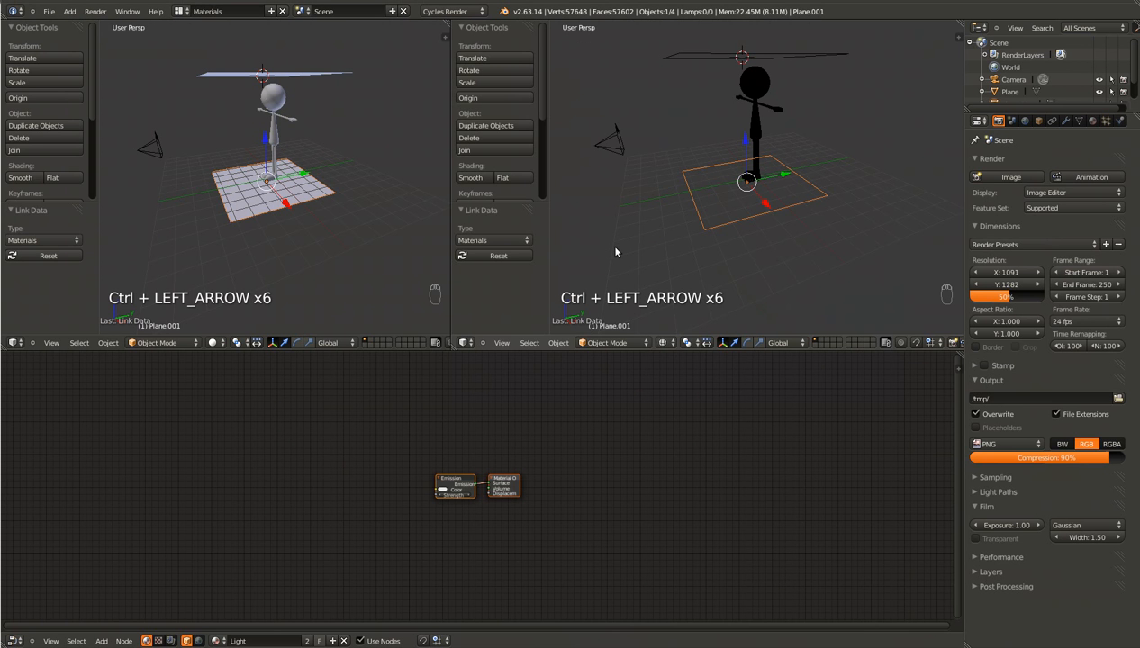
pyautogui.hotkey('ctrl', 's')
pyautogui.click(617, 249)
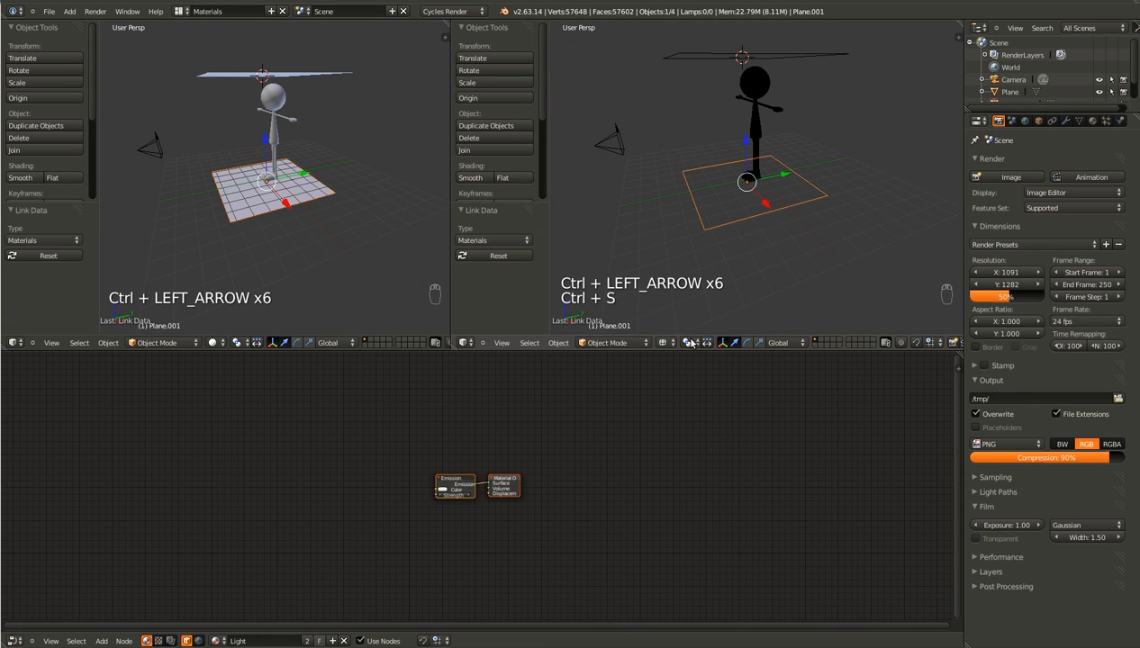
# Step: Switch the second 3D view to Rendered shading through the camera, and select the character's body
pyautogui.click(662, 342)
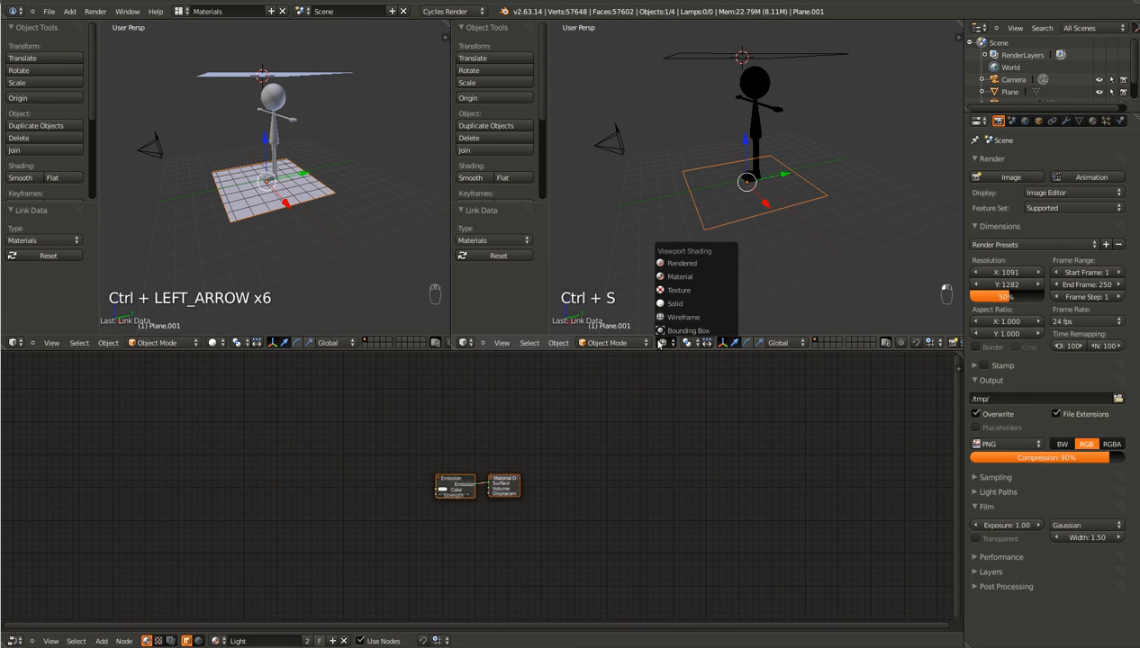
pyautogui.click(676, 263)
pyautogui.press('KP_0')
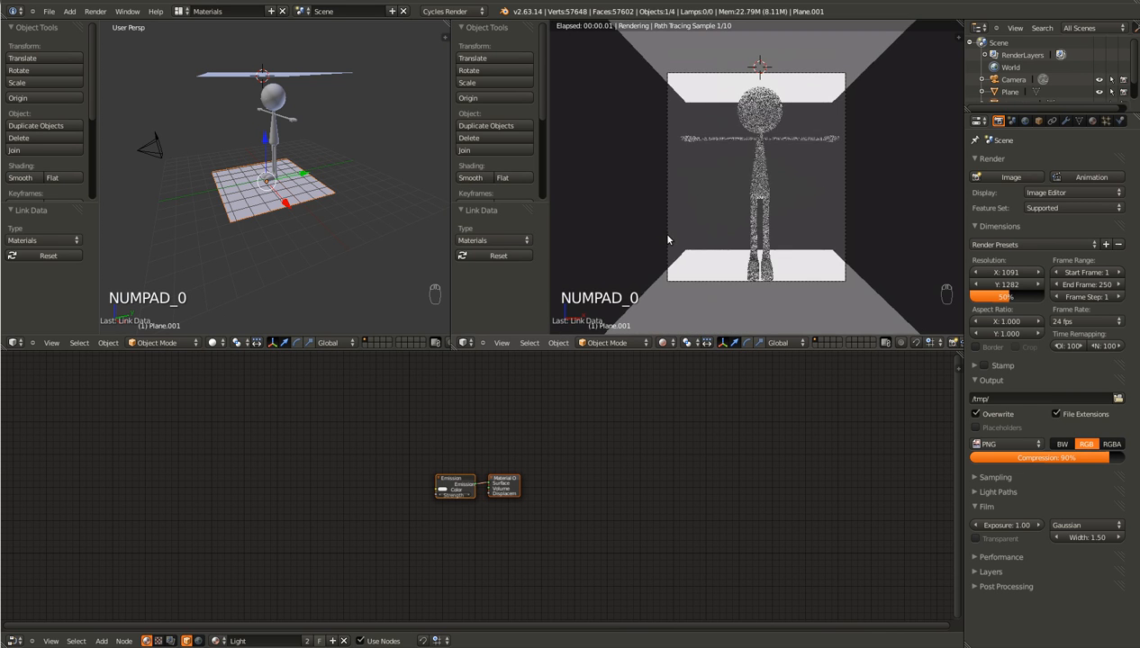
pyautogui.scroll(4, 730, 185)
pyautogui.scroll(-4, 735, 186)
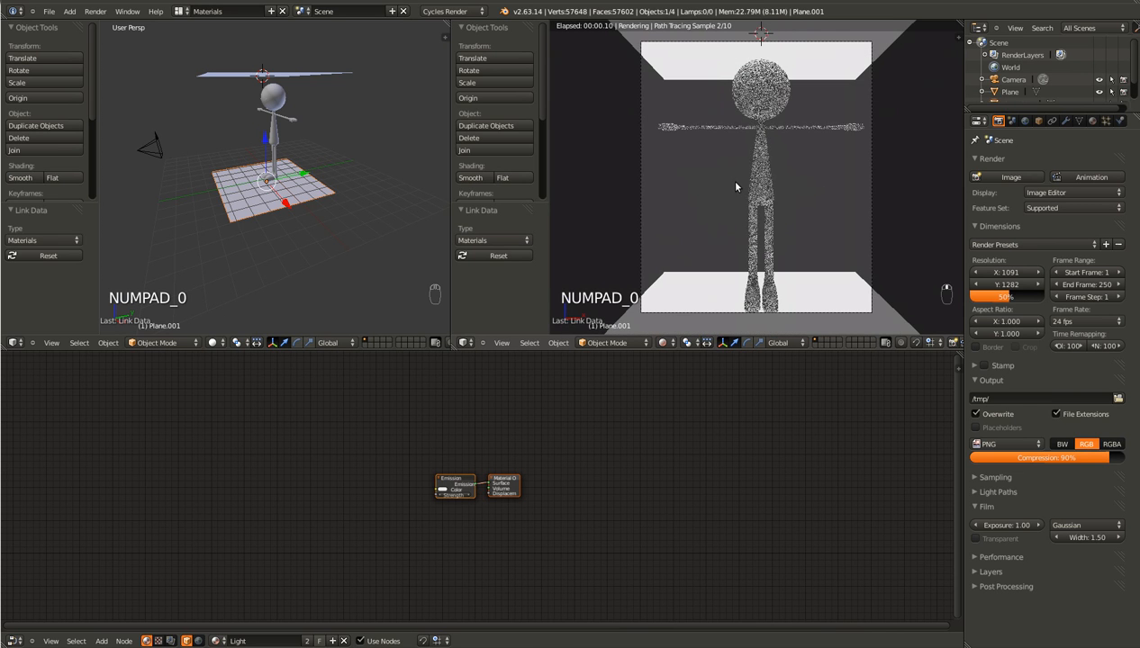
pyautogui.rightClick(744, 175)
pyautogui.moveTo(87, 163); pyautogui.dragTo(379, 171, button='middle')
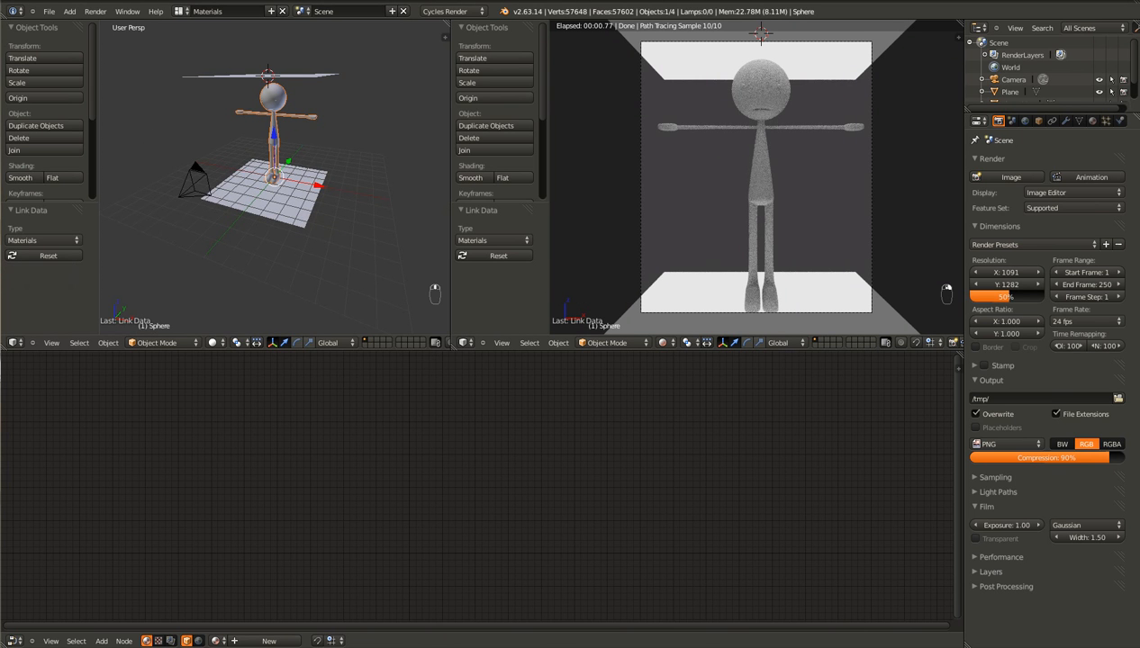
# Step: Switch to the image viewer, examine the reference character's glossy head and its reflections, and return to Blender
pyautogui.hotkey('alt', 'Tab')
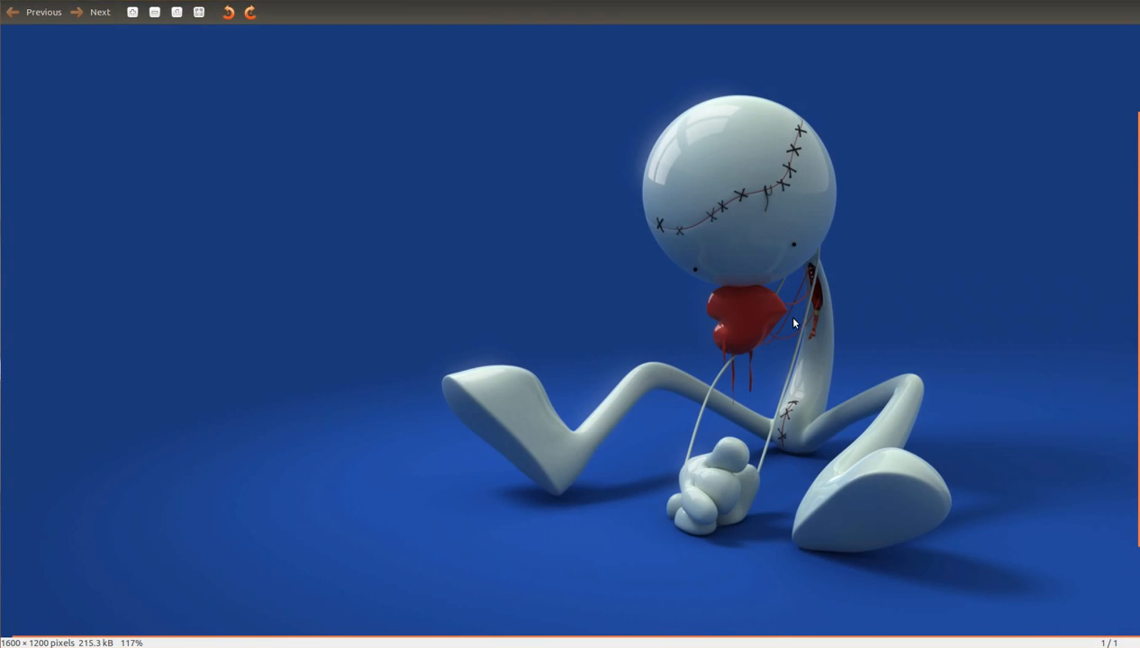
pyautogui.scroll(15, 712, 262)
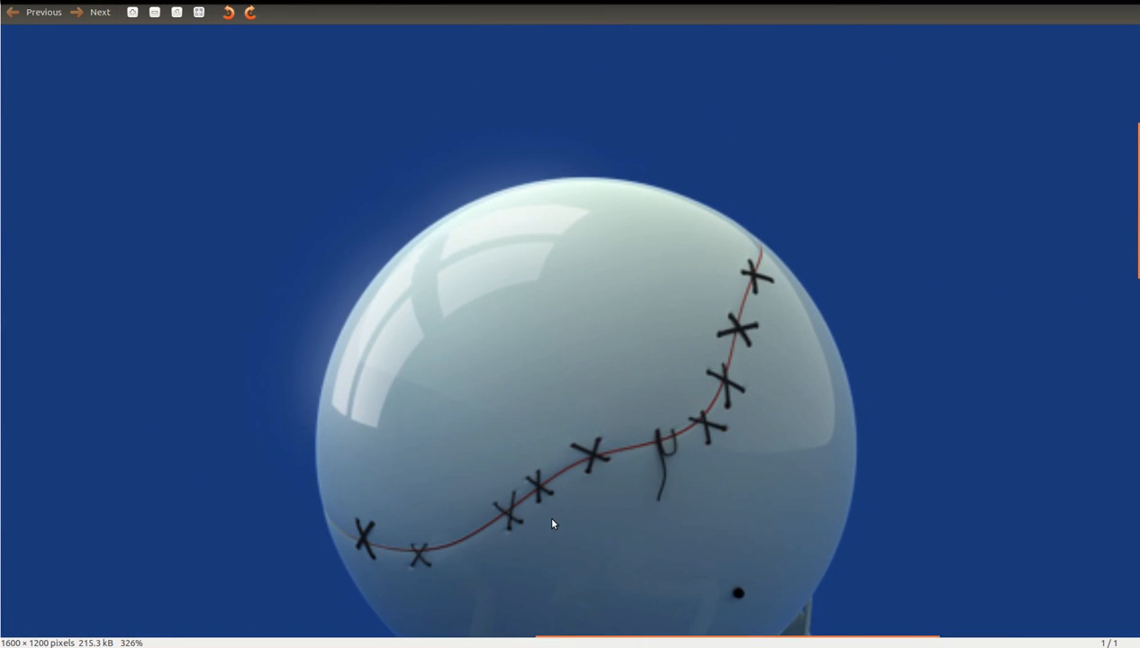
pyautogui.scroll(6, 570, 552)
pyautogui.moveTo(570, 552); pyautogui.dragTo(622, 422)
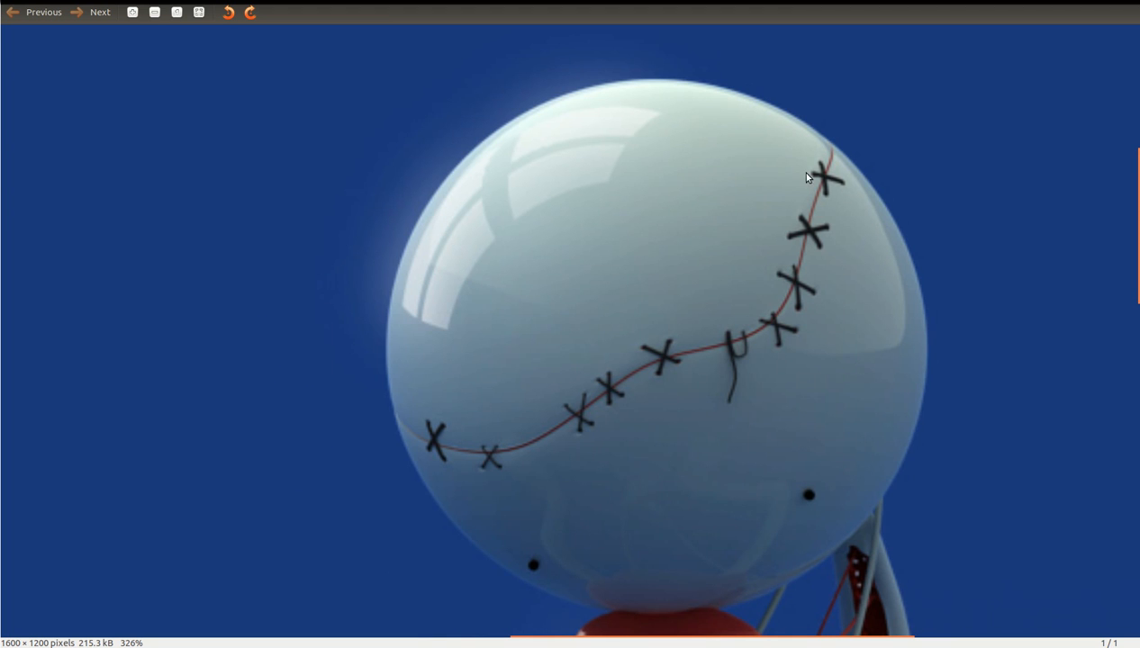
pyautogui.scroll(-8, 712, 209)
pyautogui.keyDown('alt'); pyautogui.moveTo(762, 153); pyautogui.dragTo(0, 342); pyautogui.keyUp('alt')
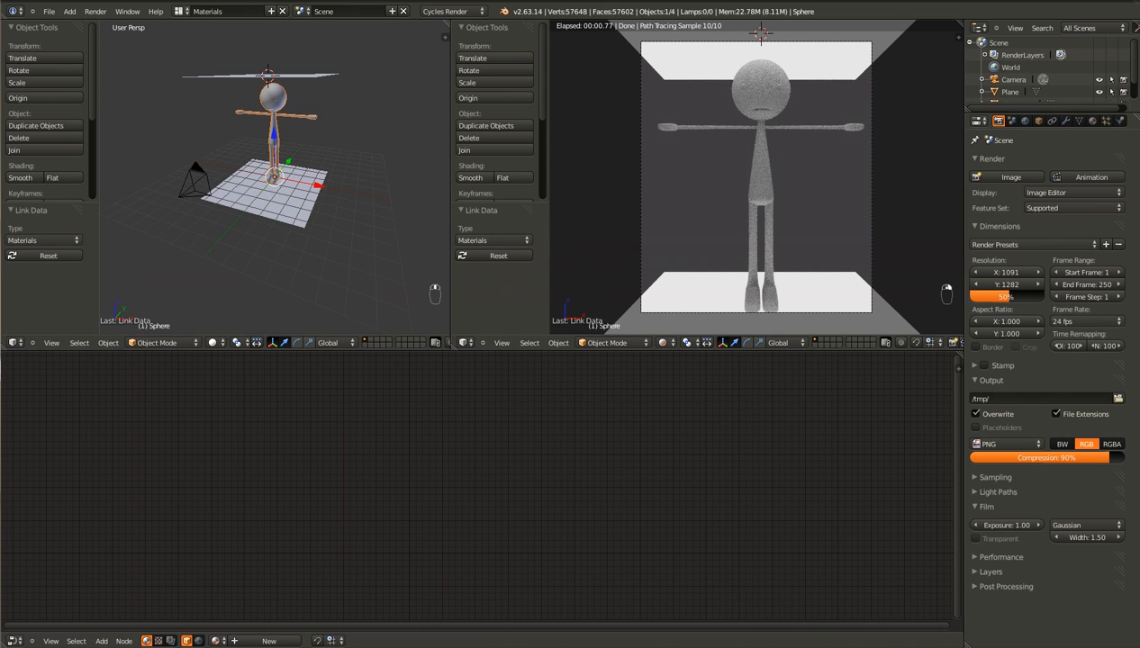
pyautogui.hotkey('ctrl', 'alt', 'Right')
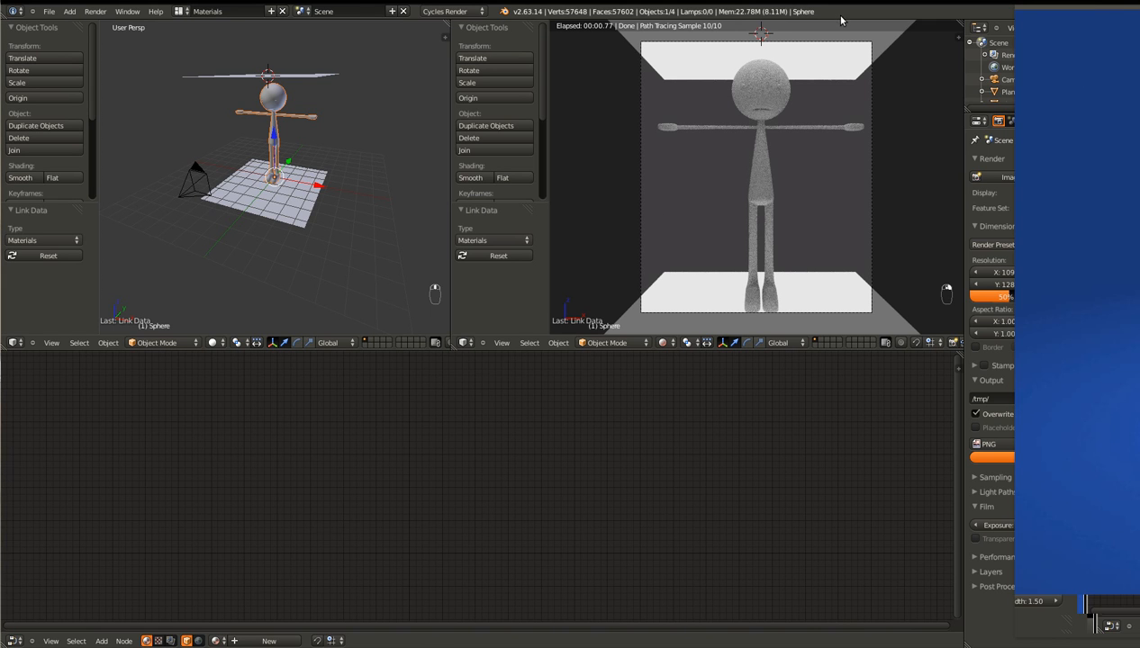
# Step: Give the character a new material named Ceramic
pyautogui.scroll(5, 696, 212)
pyautogui.scroll(-5, 791, 260)
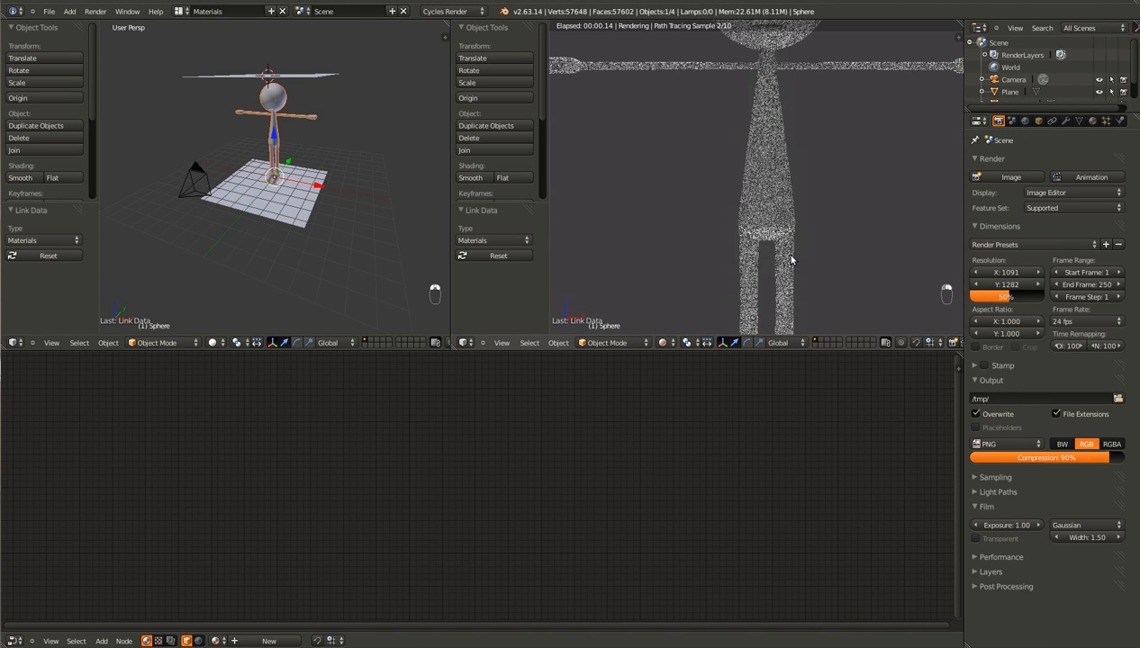
pyautogui.press('KP_1')
pyautogui.scroll(5, 791, 259)
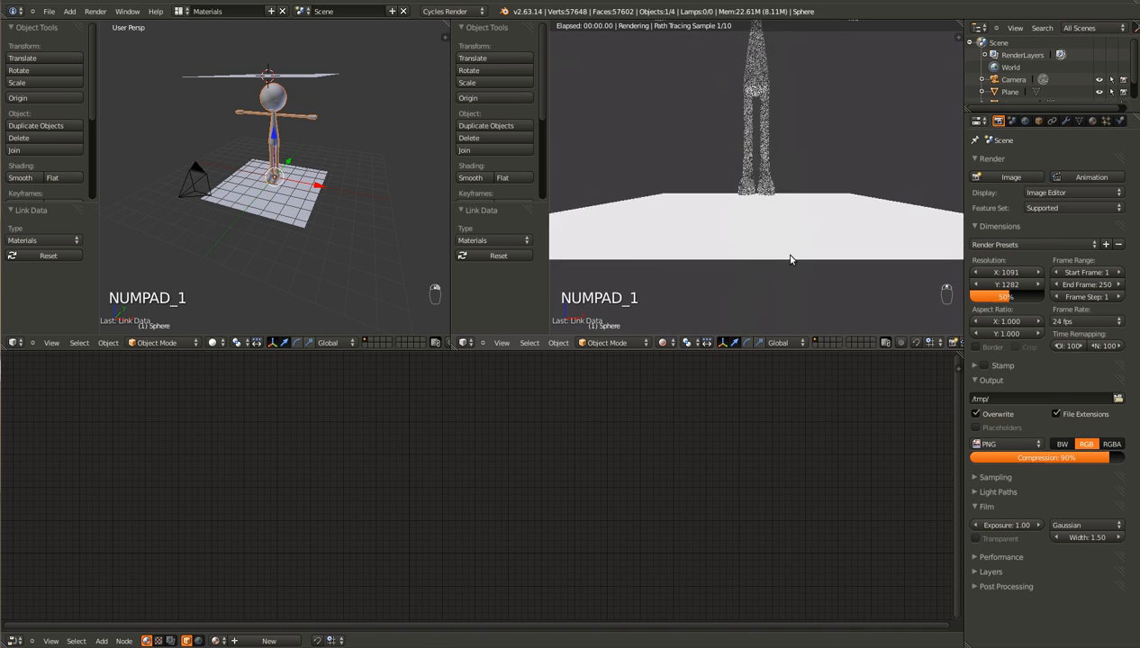
pyautogui.press('KP_0')
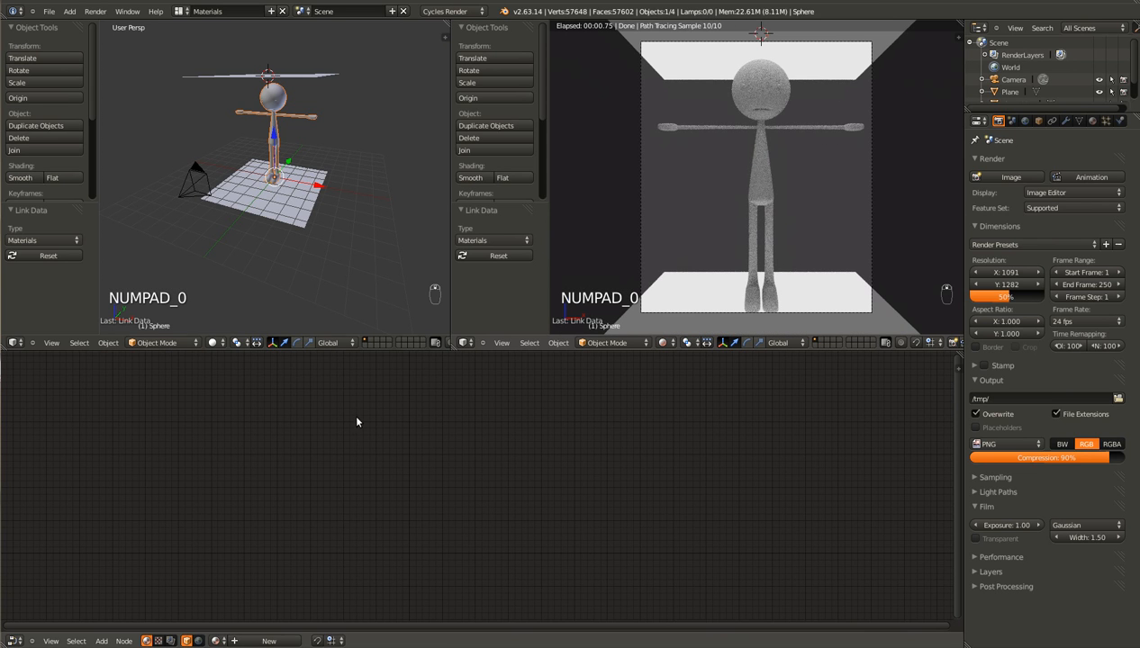
pyautogui.click(1092, 120)
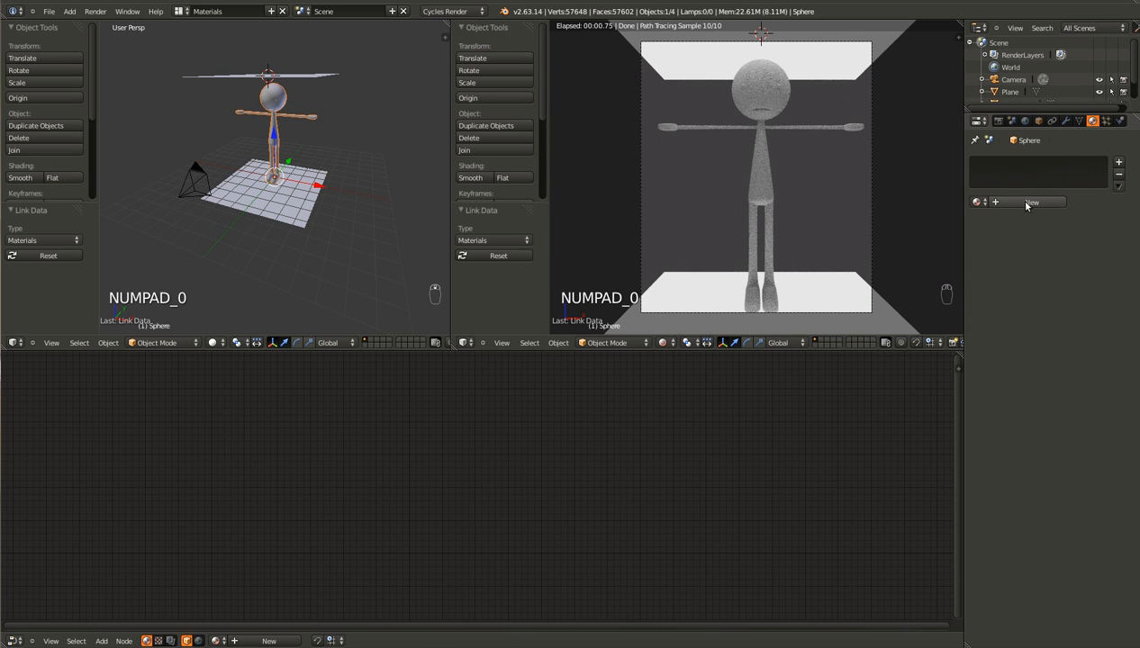
pyautogui.click(1008, 202)
pyautogui.click(1003, 201)
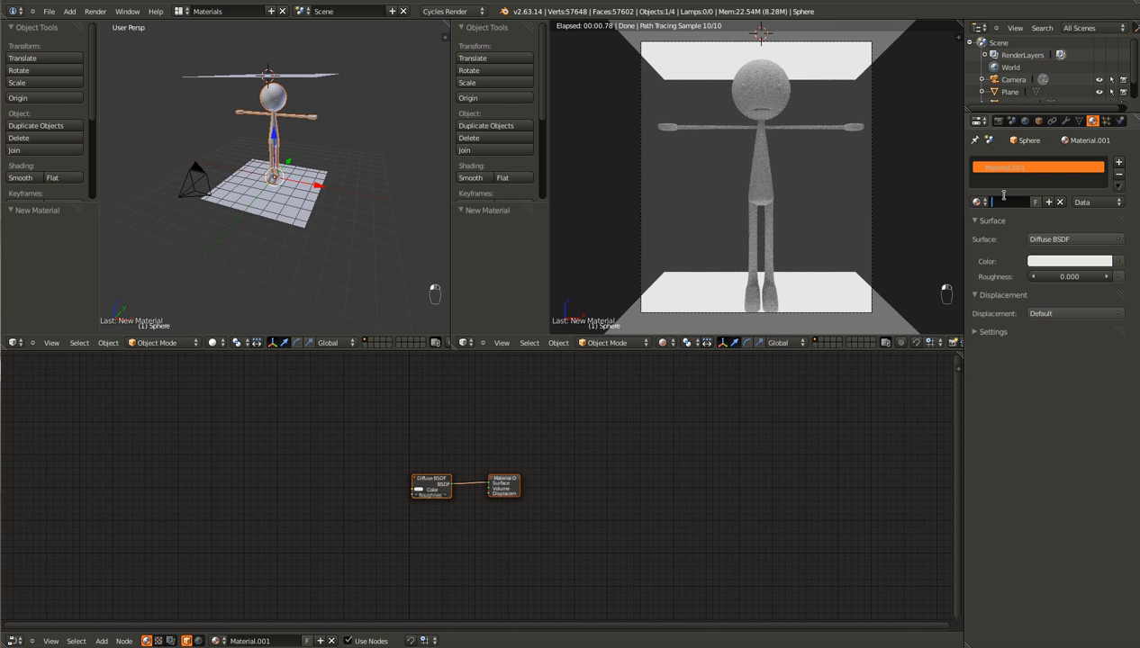
pyautogui.press('Return')
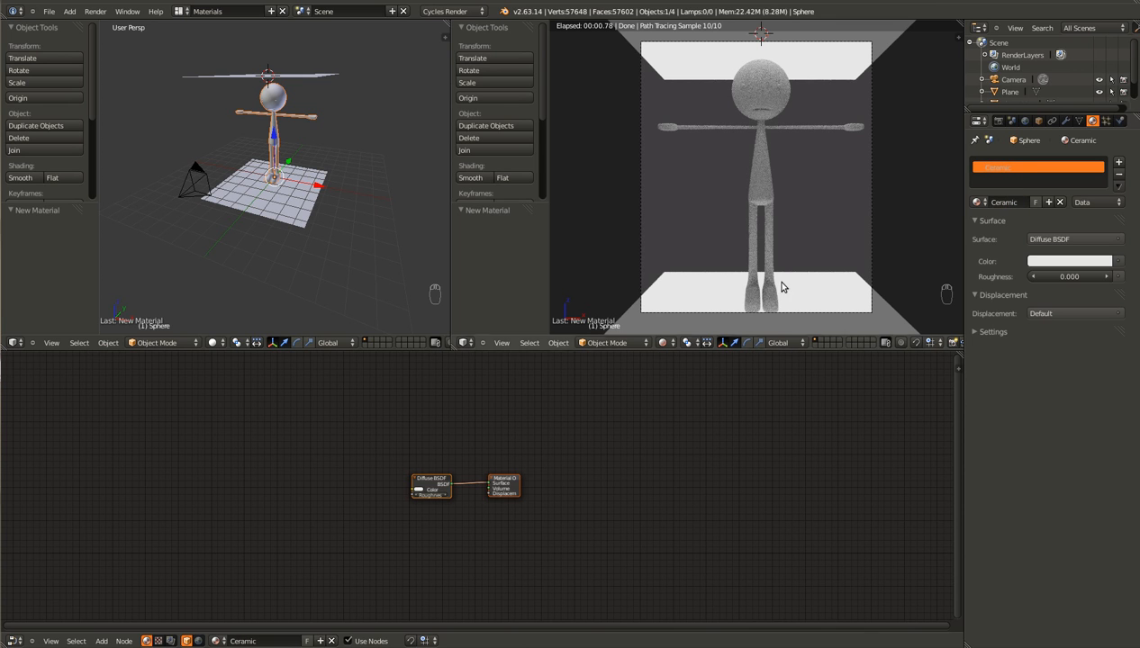
# Step: Move the Diffuse BSDF node up and away from the Material Output node to make room
pyautogui.scroll(4, 501, 532)
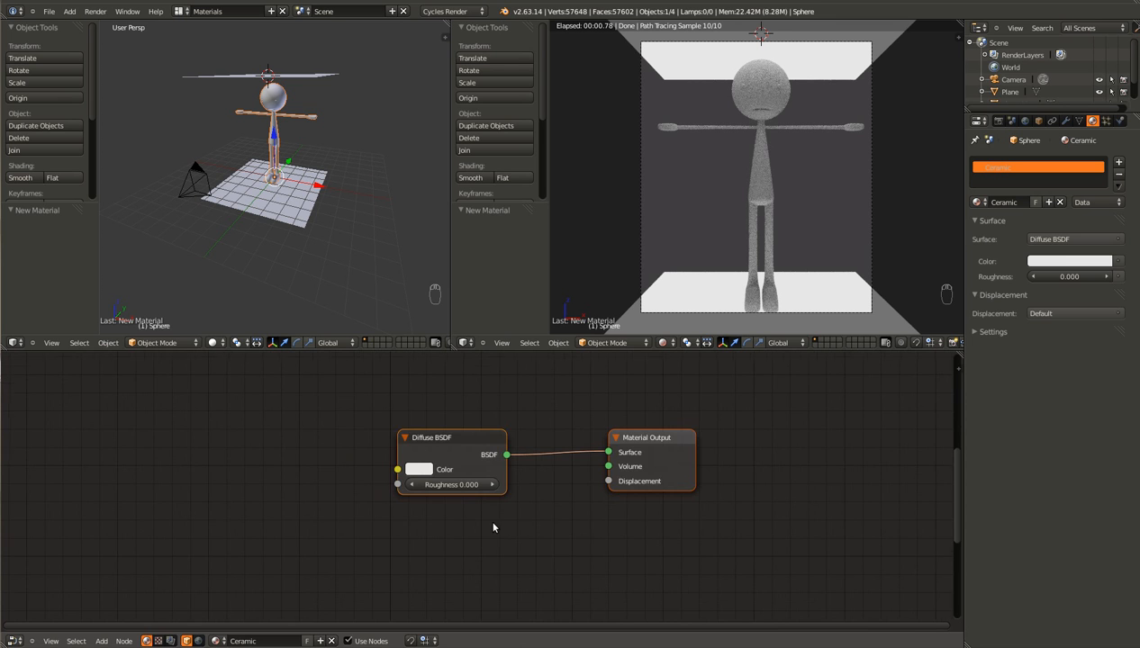
pyautogui.scroll(-1, 494, 528)
pyautogui.moveTo(446, 451); pyautogui.dragTo(378, 402)
pyautogui.hotkey('shift', 'a')
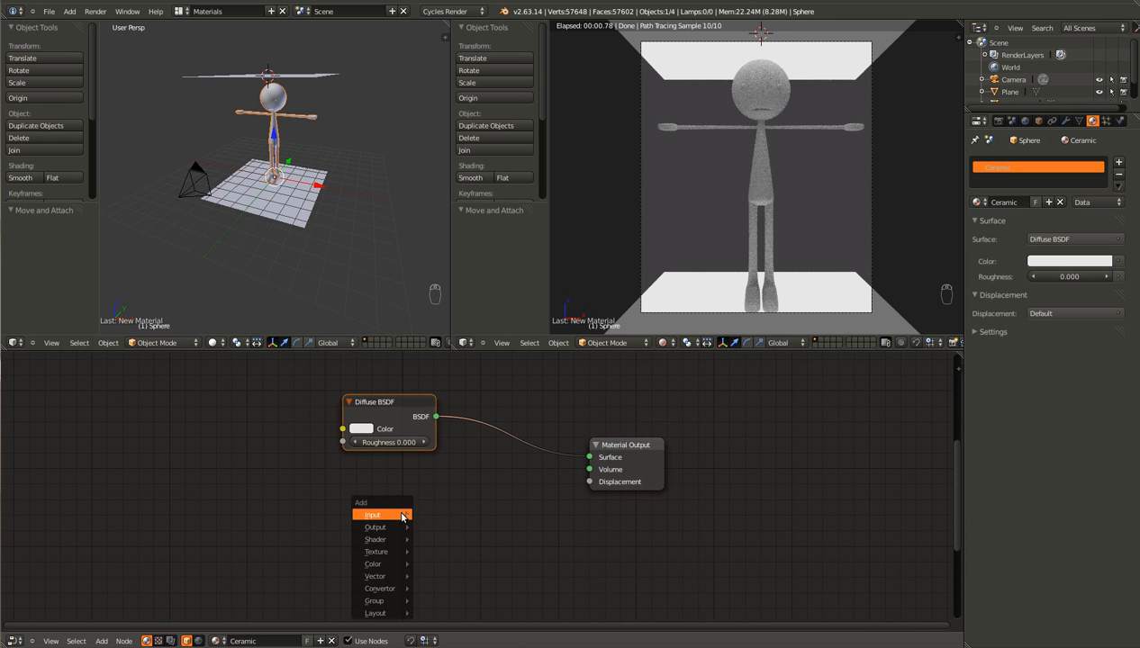
pyautogui.moveTo(382, 539)
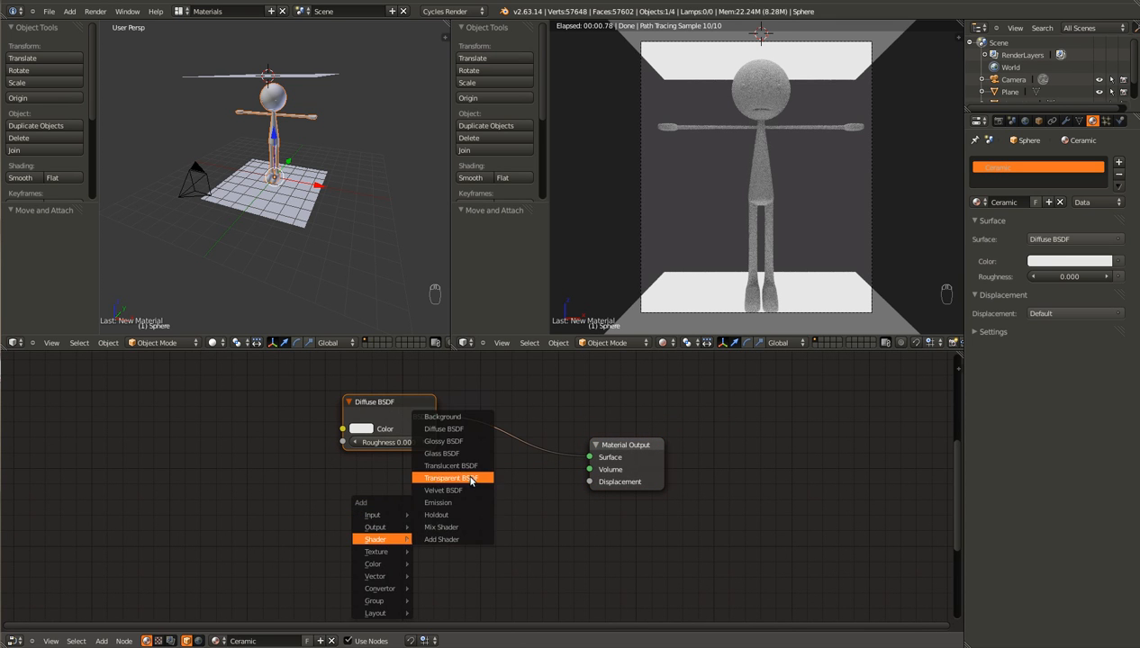
pyautogui.click(450, 454)
pyautogui.press('Delete')
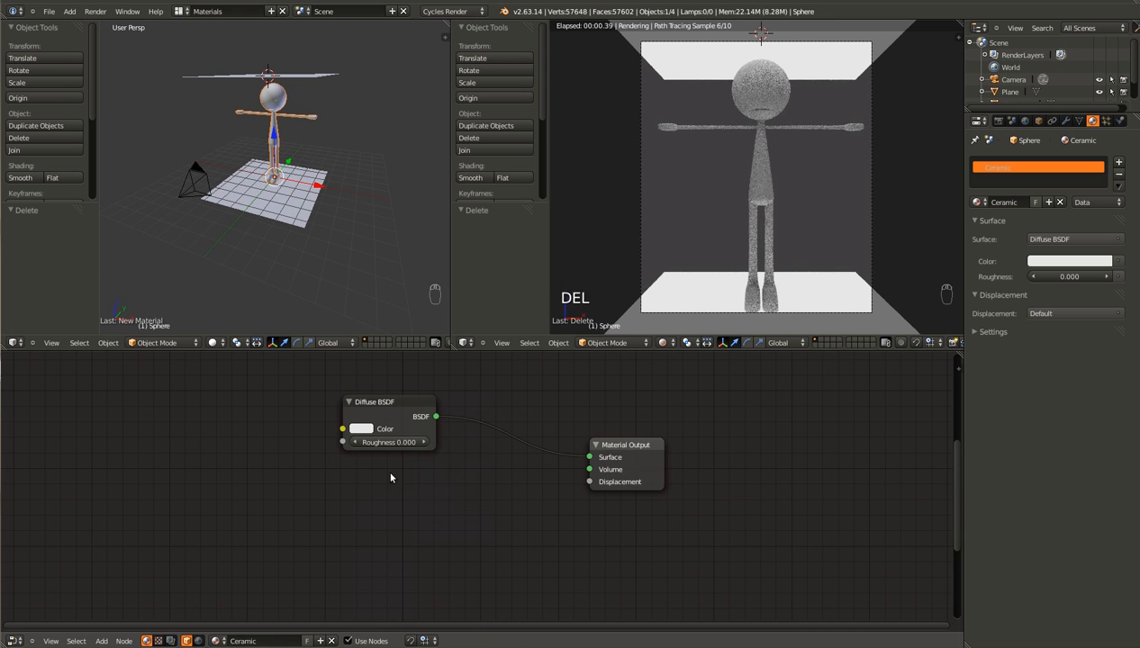
# Step: Add a Glossy BSDF shader node below the Diffuse BSDF node
pyautogui.hotkey('shift', 'a')
pyautogui.moveTo(378, 490)
pyautogui.click(421, 512)
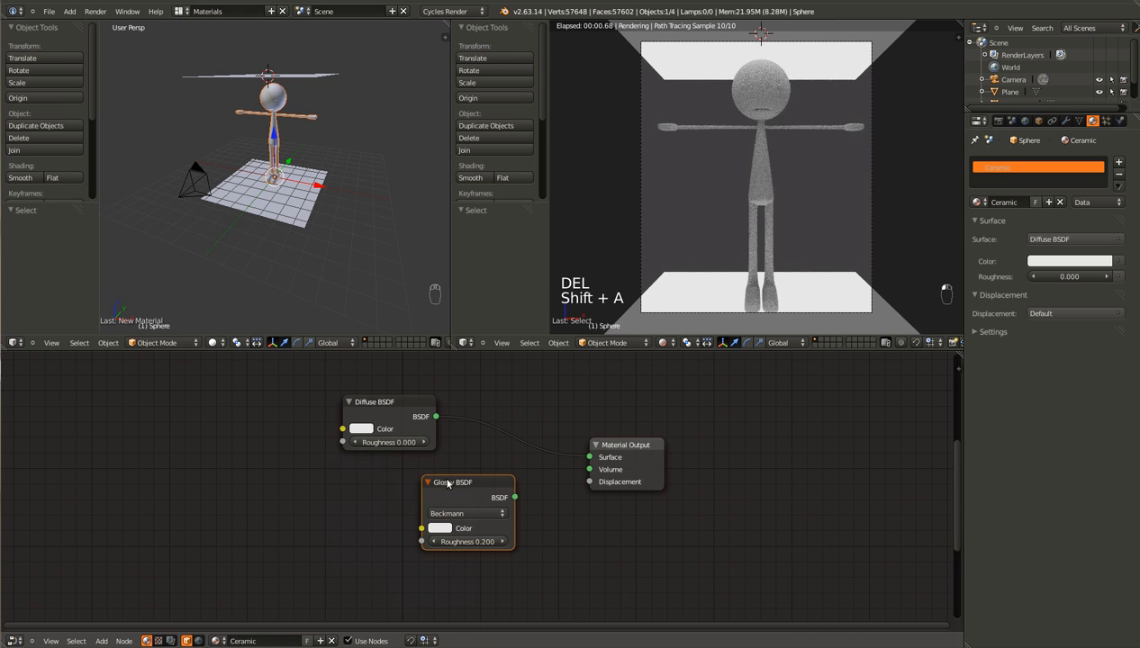
pyautogui.click(336, 515)
# Step: Insert a Mix Shader between Diffuse BSDF and Material Output, and link the Glossy BSDF to its second shader input
pyautogui.hotkey('shift', 'a')
pyautogui.moveTo(521, 507)
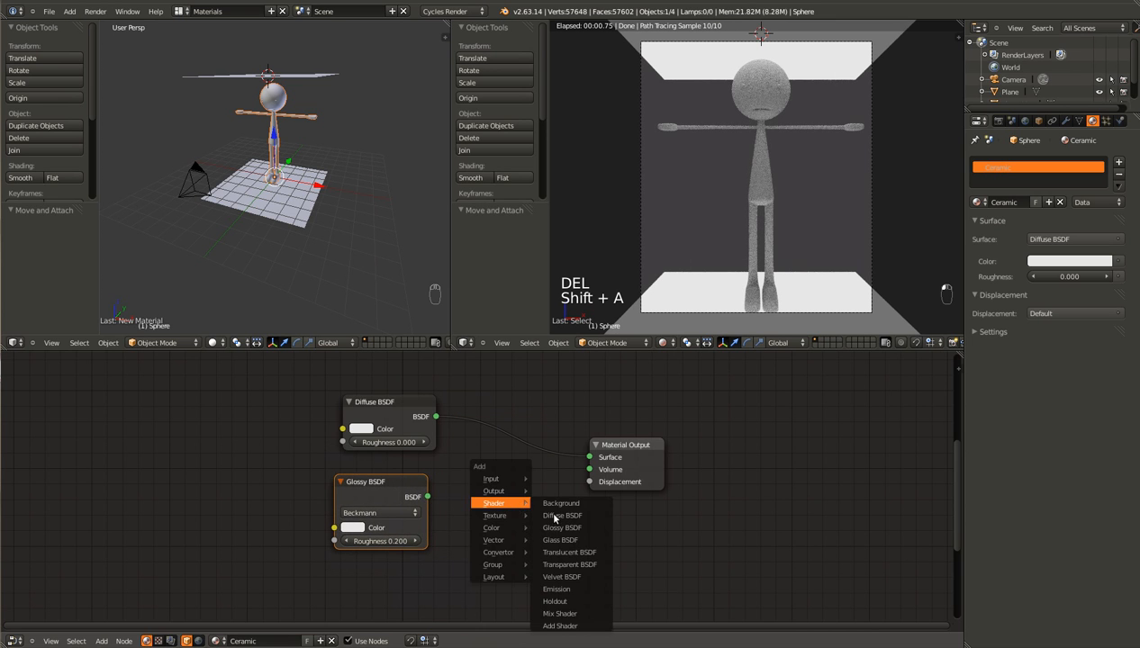
pyautogui.click(558, 612)
pyautogui.click(482, 404)
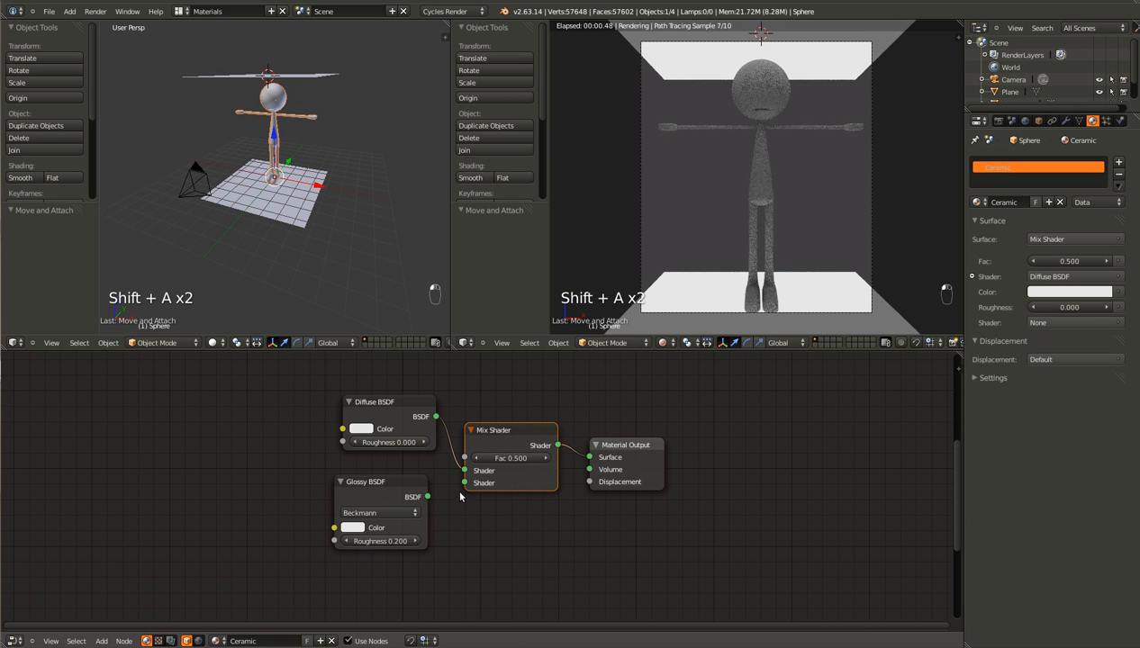
pyautogui.moveTo(427, 501); pyautogui.dragTo(428, 497)
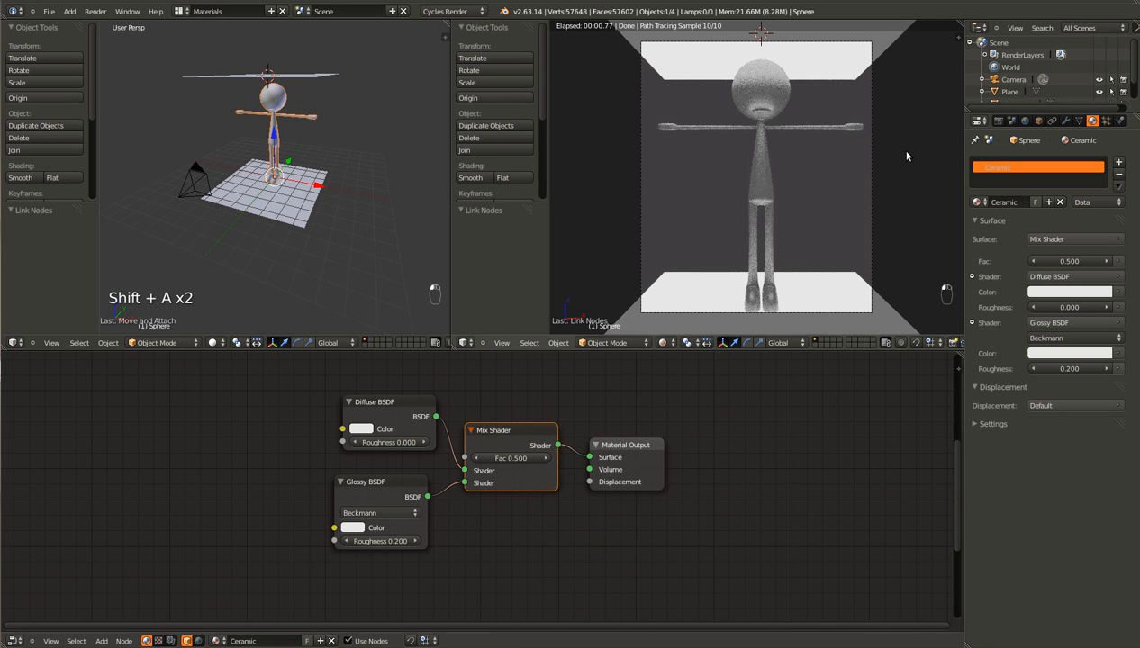
# Step: Set the Mix Shader factor to 0.1
pyautogui.scroll(3, 896, 148)
pyautogui.click(507, 458)
pyautogui.write('0.1')
pyautogui.press('Return')
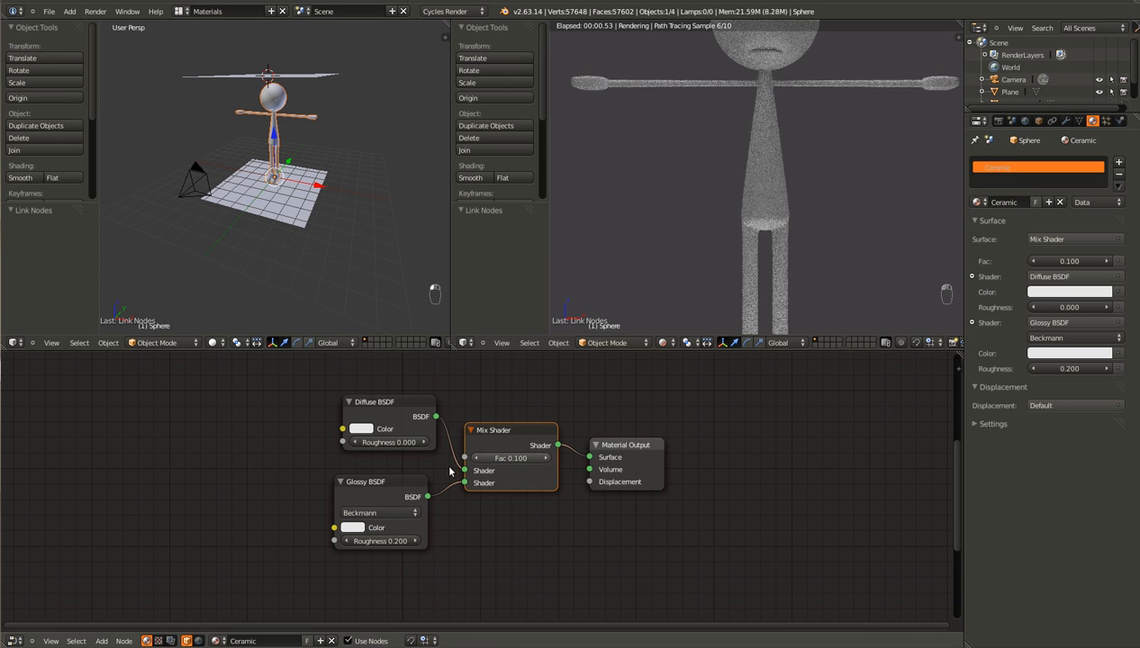
# Step: Set the Glossy BSDF roughness to 0 and its distribution to Sharp, and save over the file
pyautogui.click(374, 542)
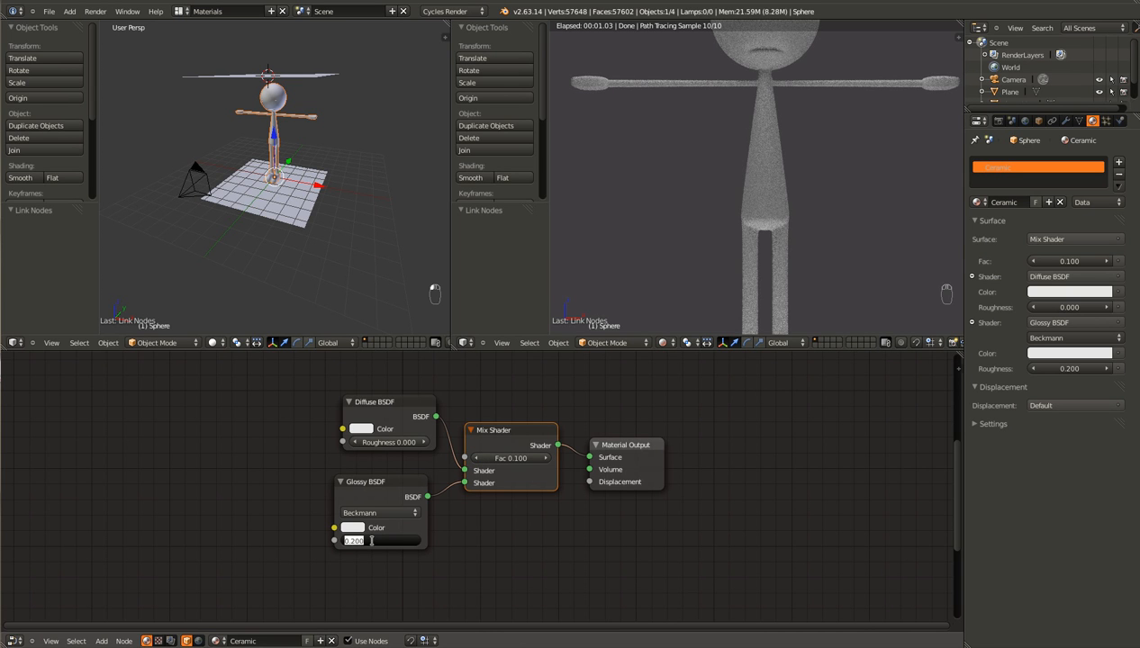
pyautogui.write('0')
pyautogui.press('Return')
pyautogui.click(391, 521)
pyautogui.click(390, 513)
pyautogui.click(374, 497)
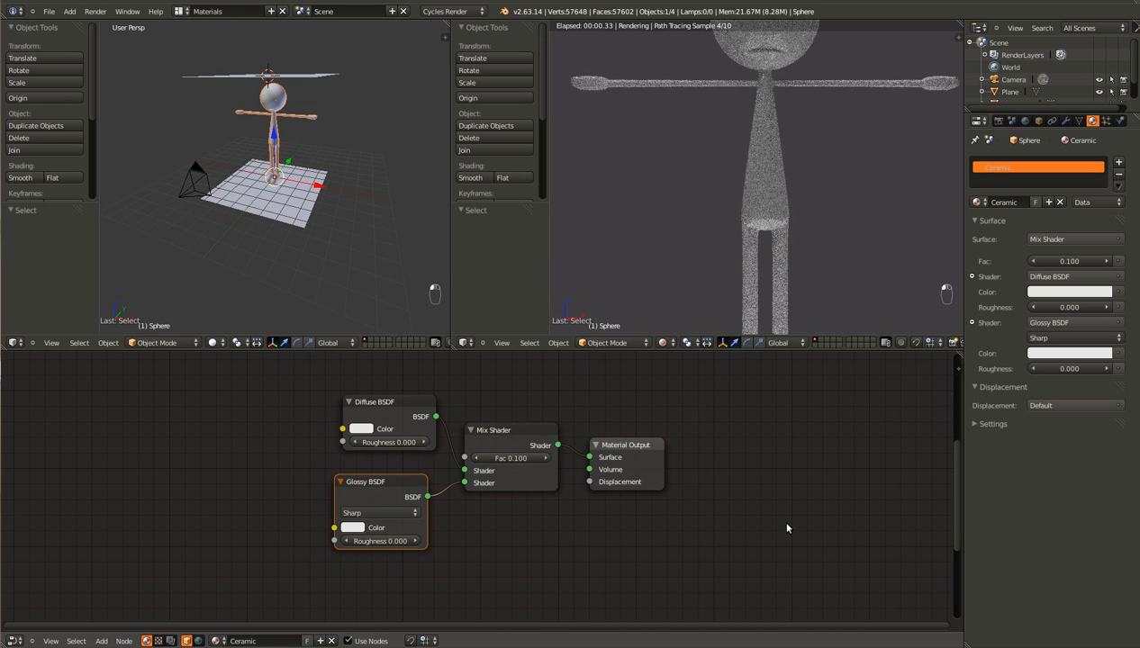
pyautogui.hotkey('ctrl', 's')
pyautogui.click(783, 524)
# Step: Examine the Ceramic material in the rendered view from several angles, ending close up on the face from the front
pyautogui.scroll(-3, 744, 200)
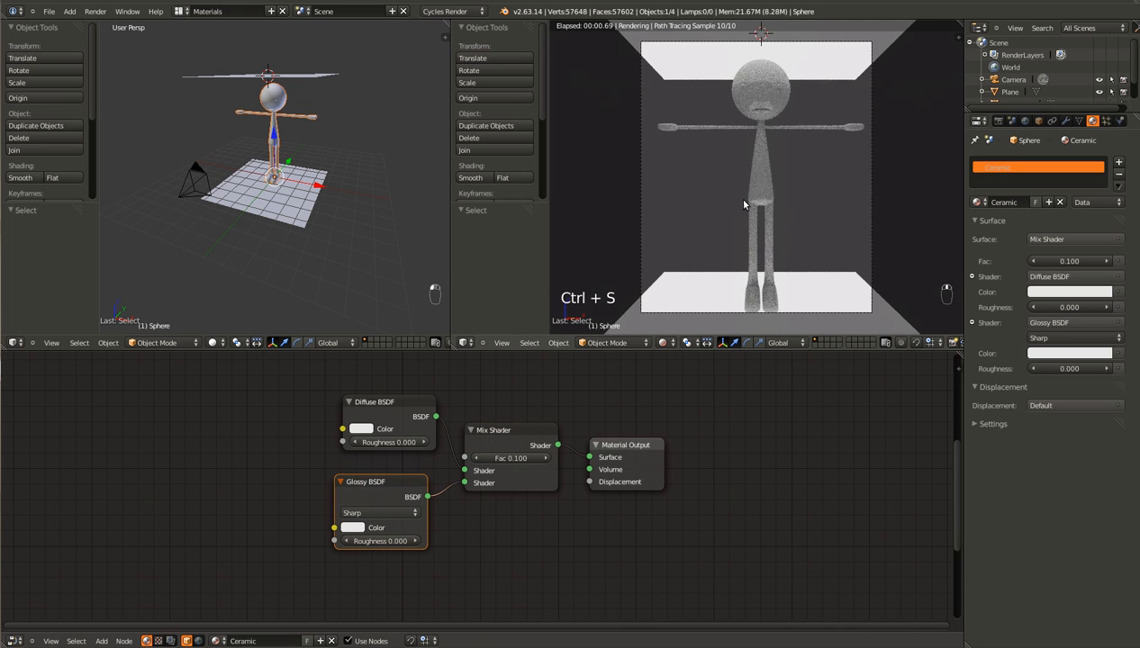
pyautogui.scroll(-1, 857, 219)
pyautogui.moveTo(856, 223); pyautogui.dragTo(832, 193, button='middle')
pyautogui.press('KP_5')
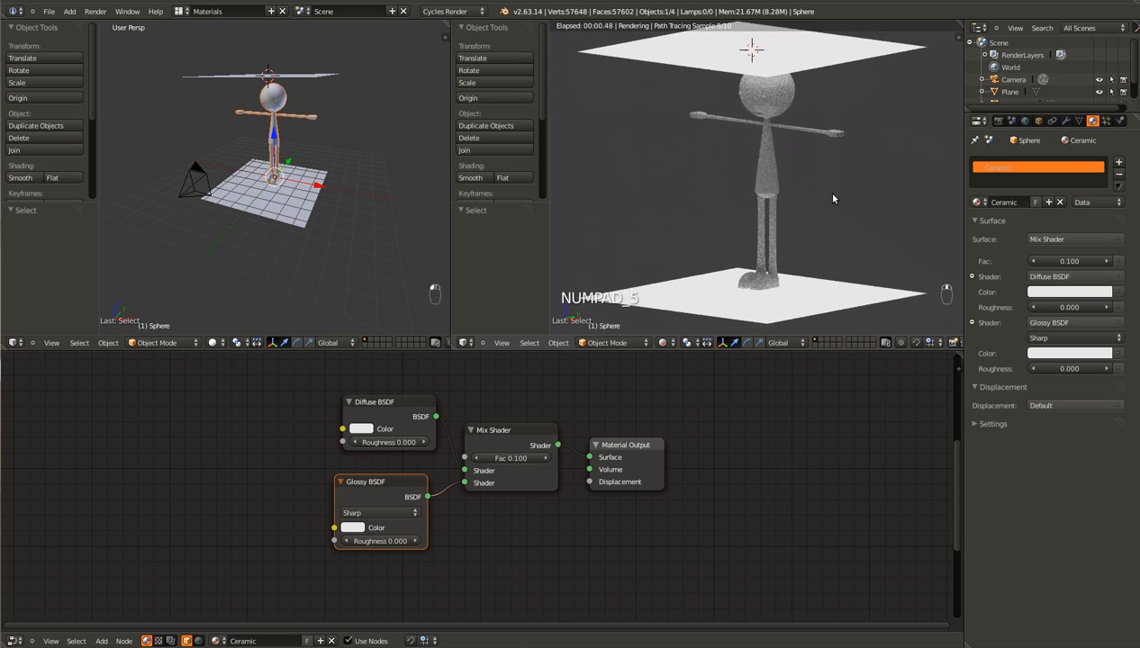
pyautogui.press('KP_0')
pyautogui.scroll(3, 833, 198)
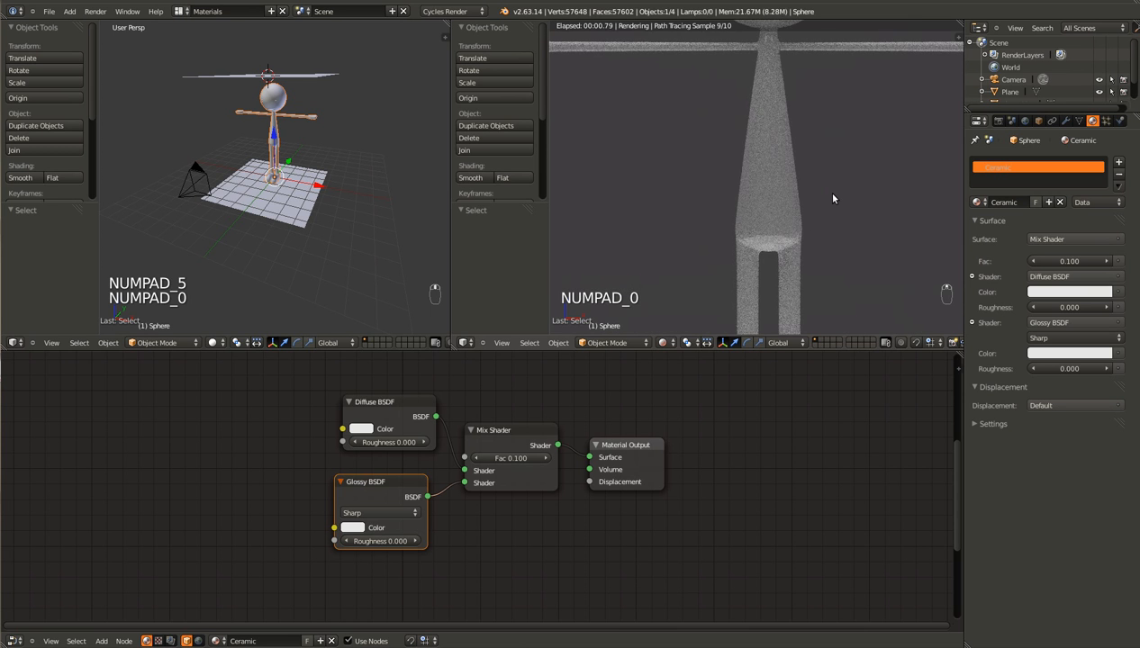
pyautogui.press('KP_1')
pyautogui.scroll(6, 833, 198)
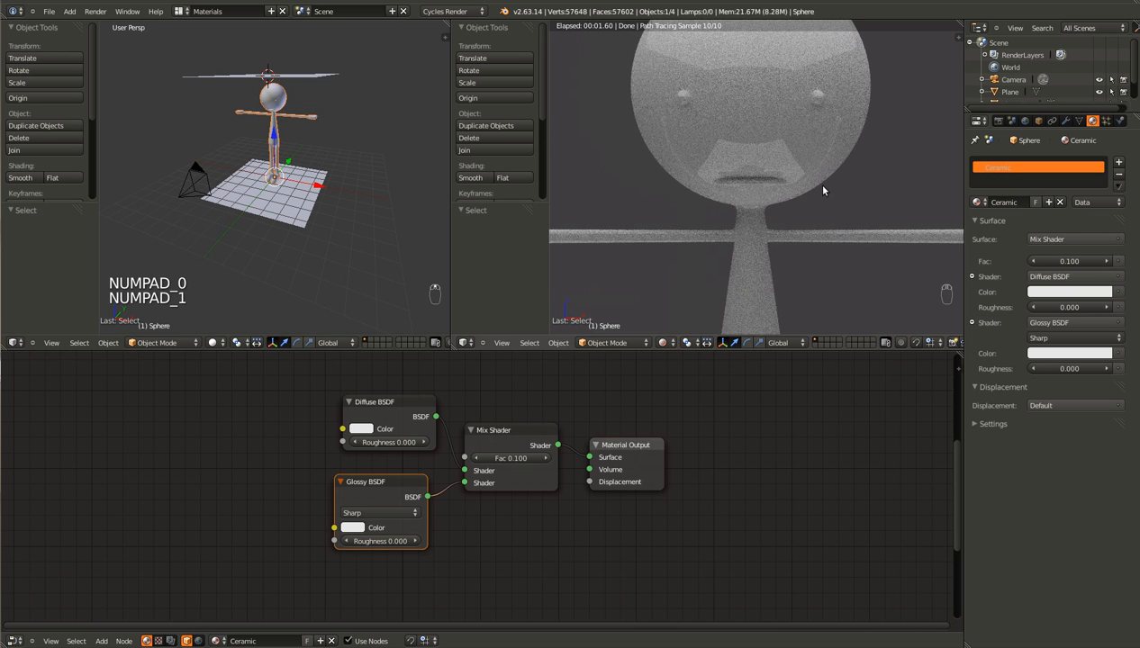
pyautogui.scroll(3, 709, 89)
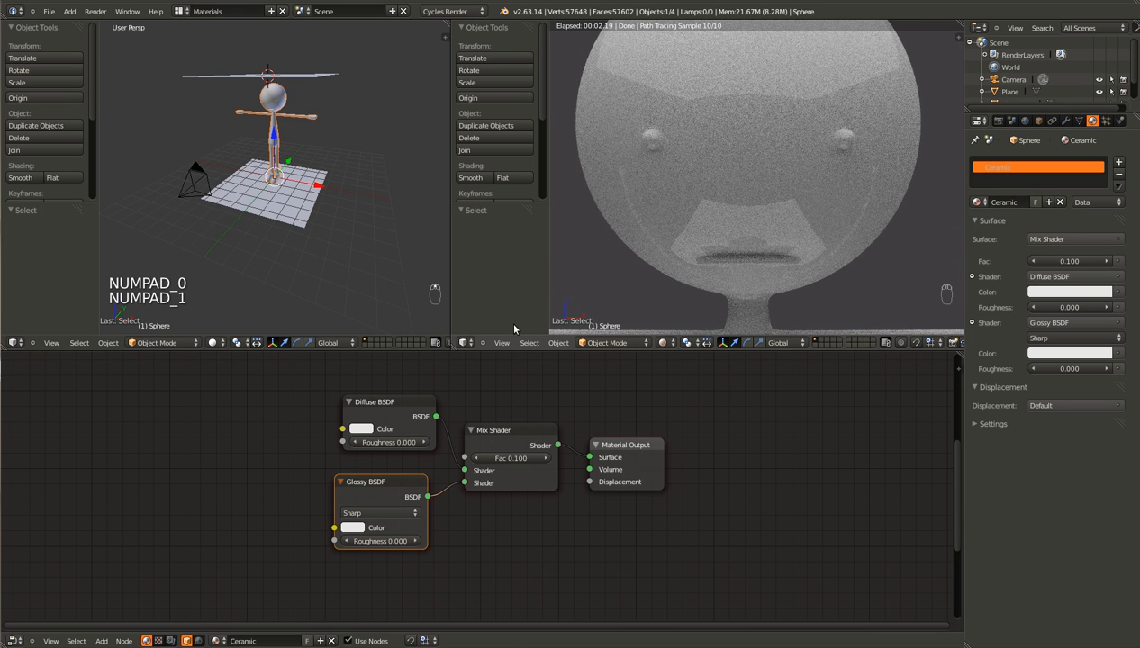
# Step: Brighten the Diffuse BSDF color to pure white, save over the file, and make the Glossy BSDF color pure white too
pyautogui.scroll(2, 417, 557)
pyautogui.click(297, 395)
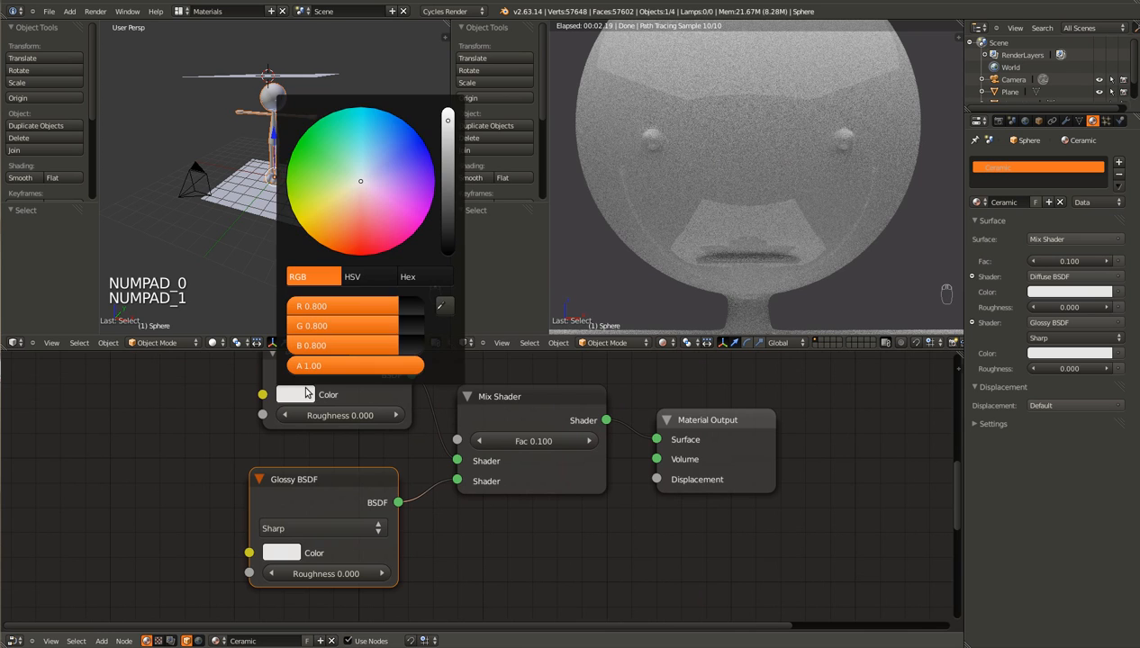
pyautogui.click(449, 122)
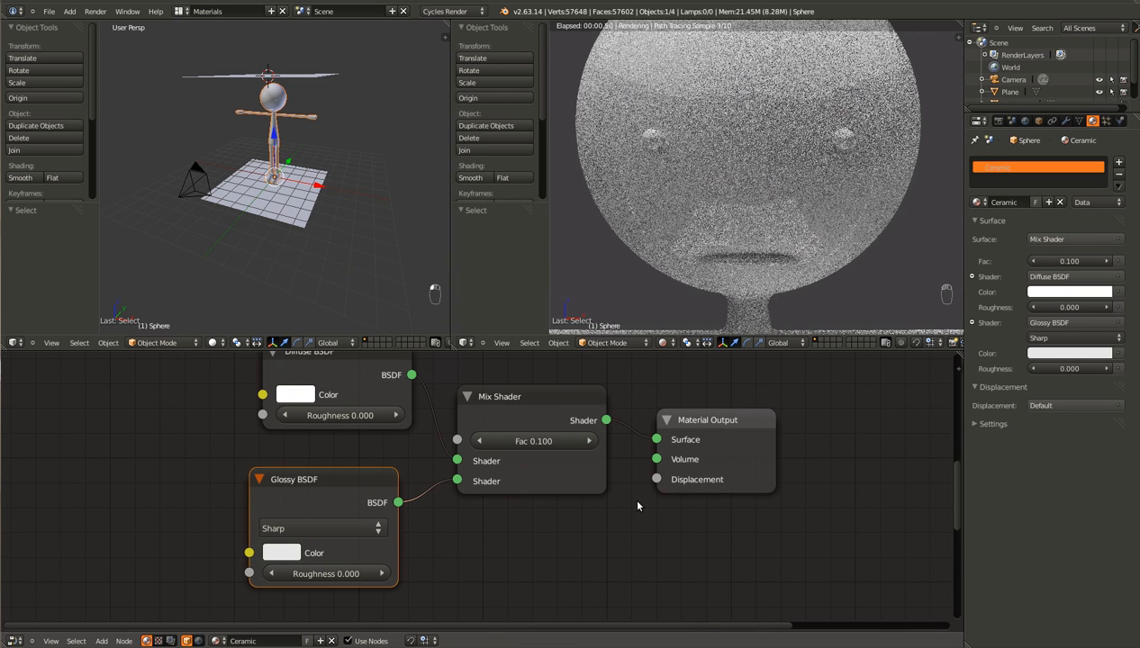
pyautogui.hotkey('ctrl', 's')
pyautogui.click(296, 553)
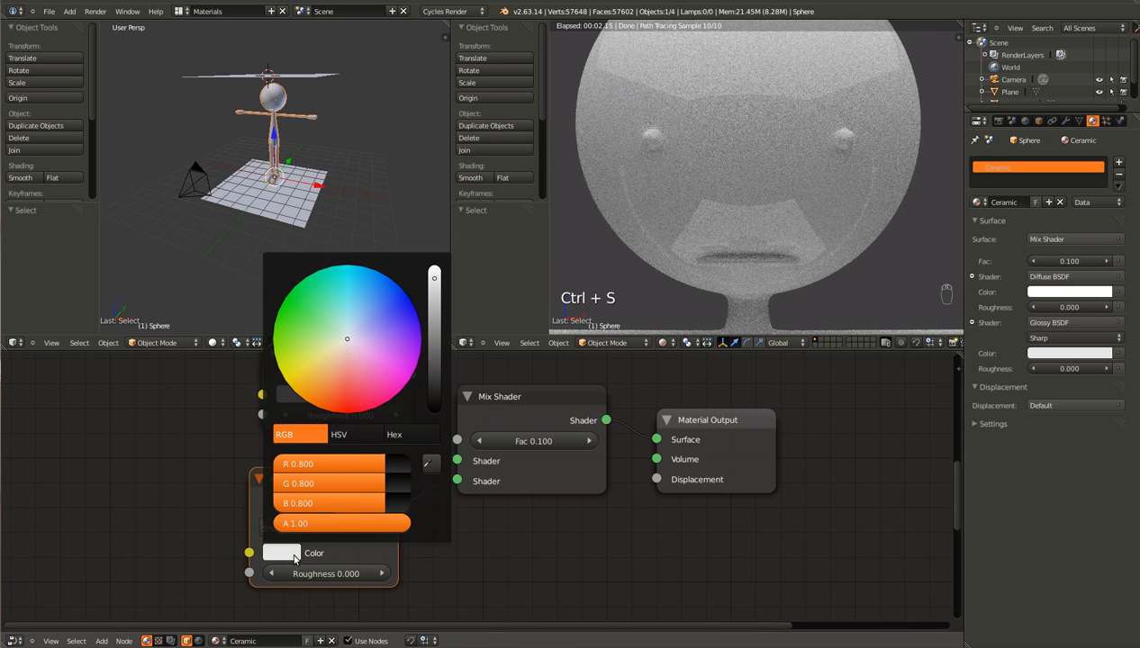
pyautogui.click(434, 281)
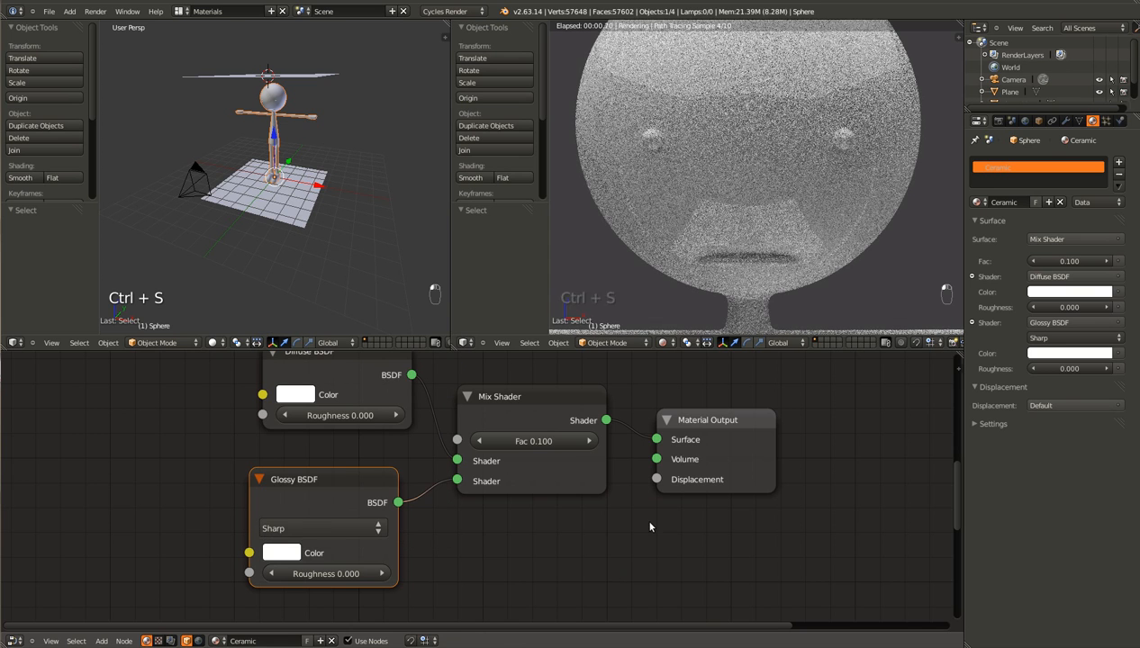
# Step: Move the Glossy BSDF node away from the Mix Shader and place a duplicate of it directly underneath
pyautogui.keyDown('ctrl'); pyautogui.hscroll(1, 651, 527); pyautogui.keyUp('ctrl')
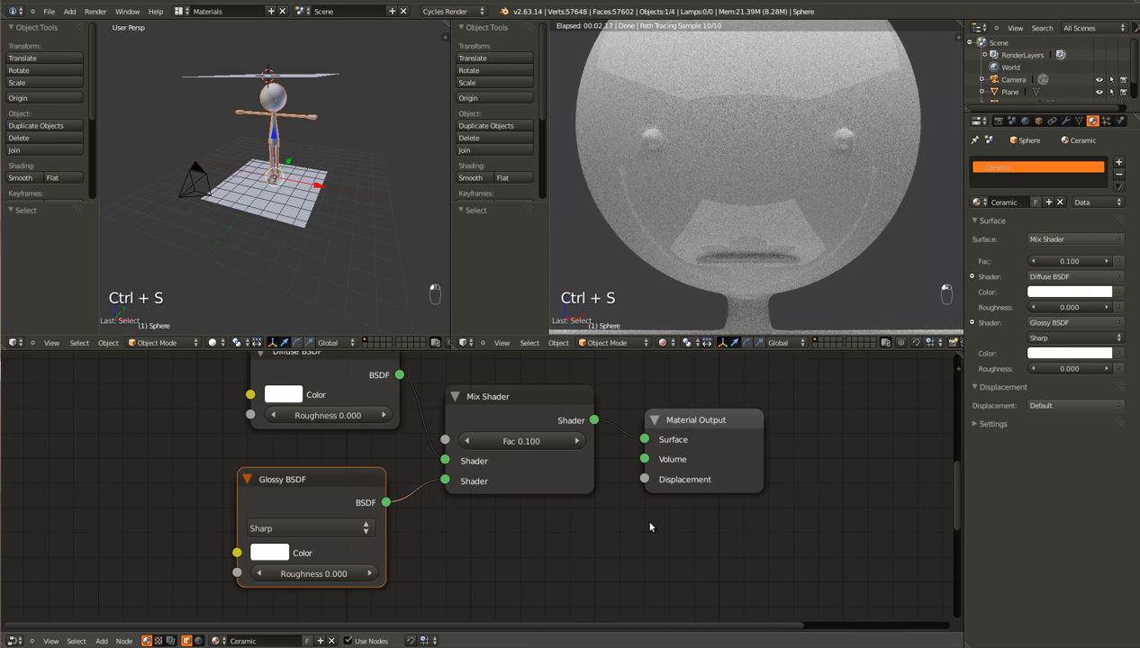
pyautogui.moveTo(294, 483); pyautogui.dragTo(127, 454)
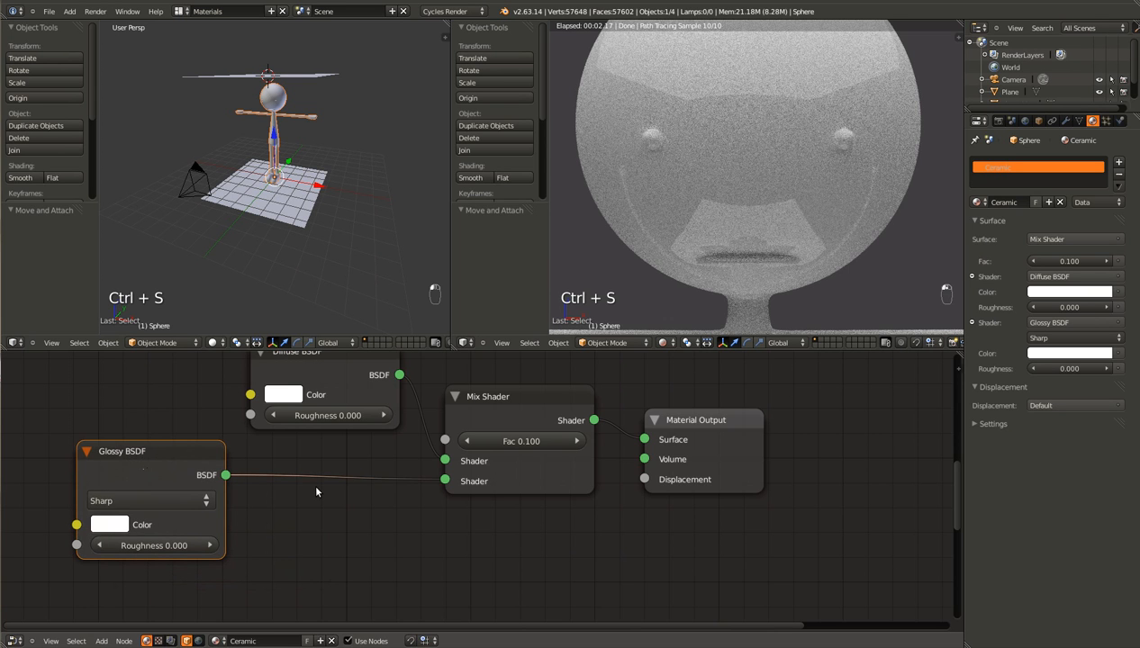
pyautogui.scroll(-3, 315, 492)
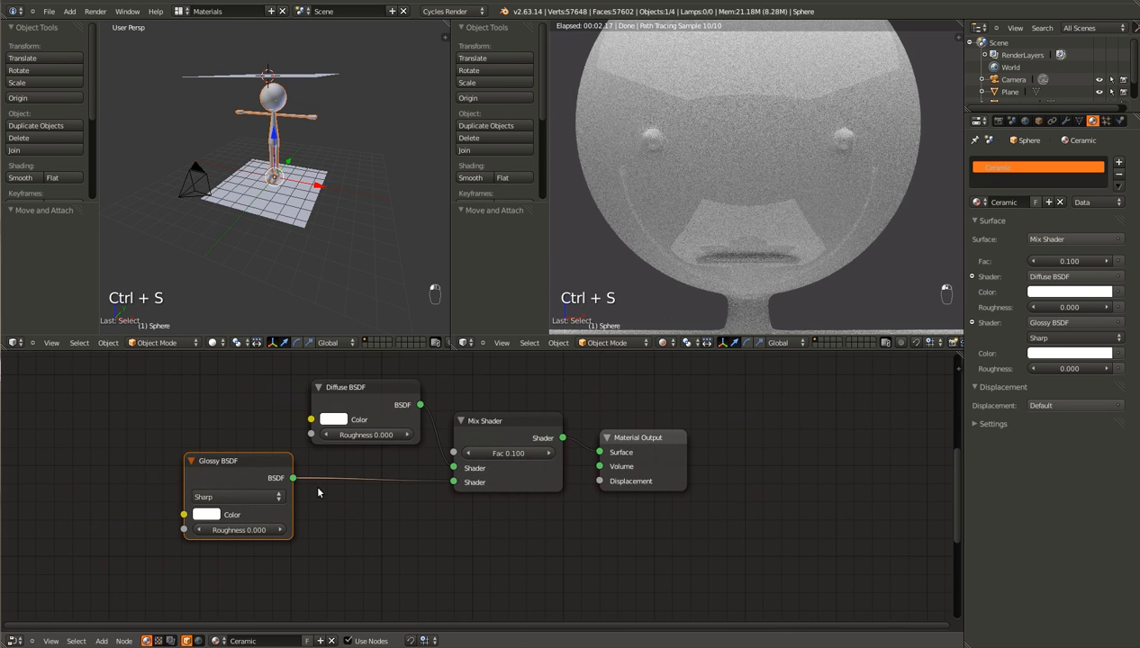
pyautogui.scroll(-2, 318, 493)
pyautogui.hotkey('shift', 'd')
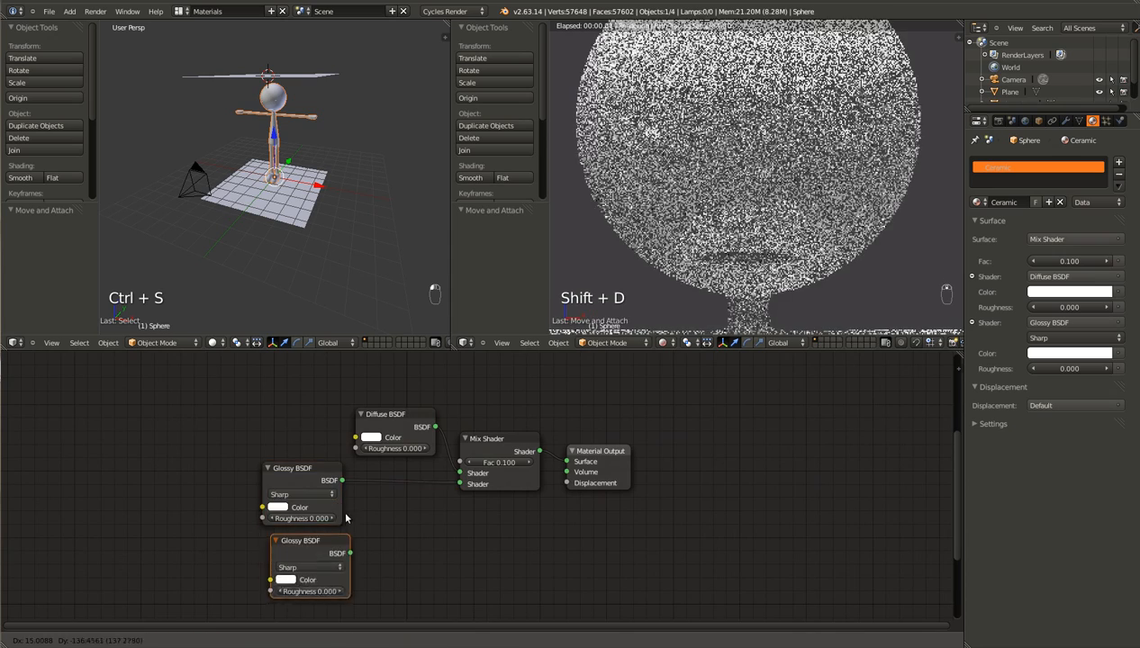
pyautogui.scroll(1, 335, 535)
pyautogui.click(335, 536)
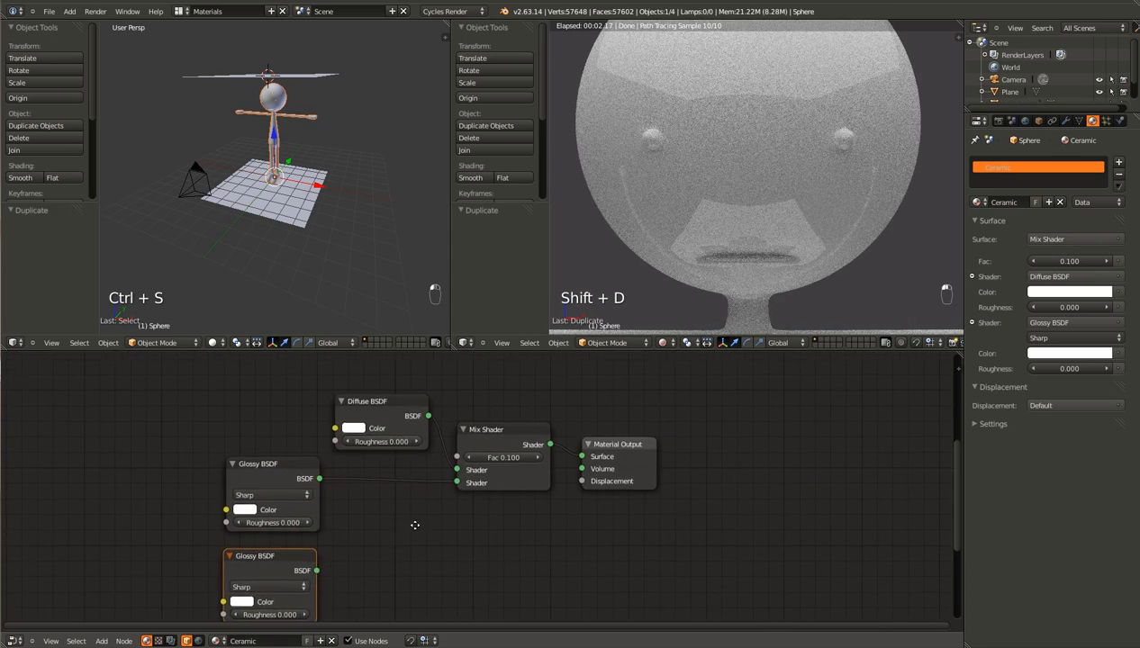
# Step: Insert a duplicate Mix Shader between the first Glossy BSDF and the existing Mix Shader, and connect the second Glossy BSDF to it
pyautogui.moveTo(402, 530); pyautogui.dragTo(445, 504, button='middle')
pyautogui.click(573, 461)
pyautogui.hotkey('shift', 'd')
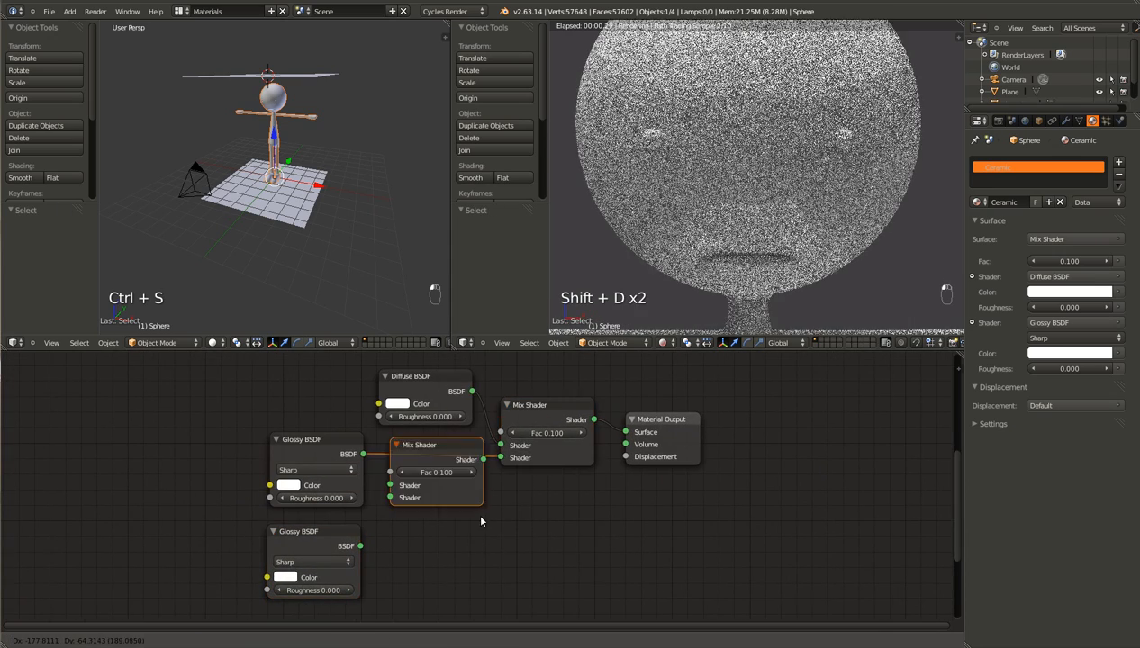
pyautogui.click(474, 518)
pyautogui.moveTo(388, 505); pyautogui.dragTo(363, 546)
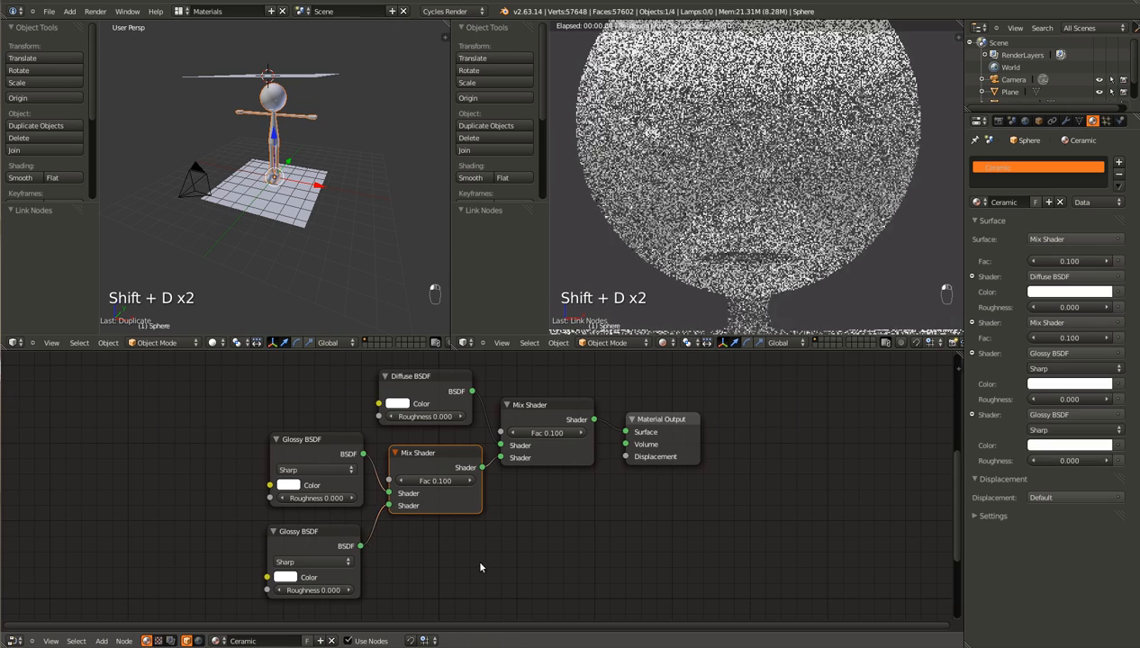
# Step: Set the factor of the Mix Shader joining the two Glossy BSDFs to 0.5 and save over the file
pyautogui.scroll(4, 469, 556)
pyautogui.scroll(1, 595, 477)
pyautogui.click(571, 447)
pyautogui.write('0.5')
pyautogui.press('Return')
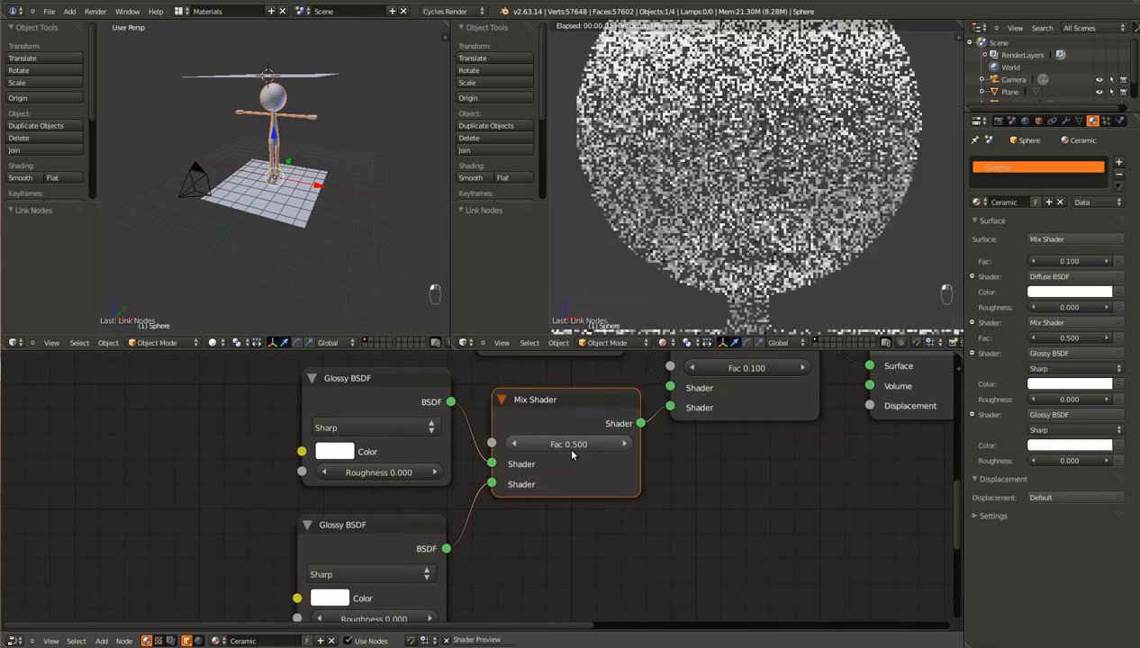
pyautogui.hotkey('ctrl', 's')
# Step: Set the duplicated Glossy BSDF's distribution to Beckmann and its roughness to 0.5, and save over the file
pyautogui.moveTo(633, 636); pyautogui.dragTo(809, 504, button='middle')
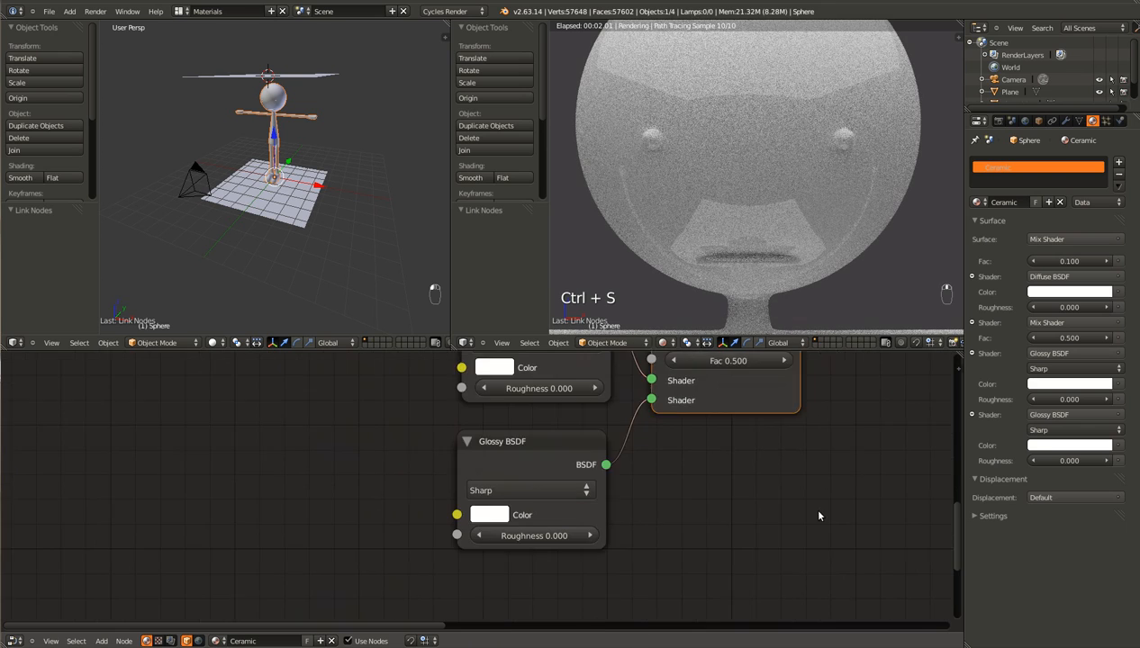
pyautogui.scroll(2, 809, 504)
pyautogui.click(509, 501)
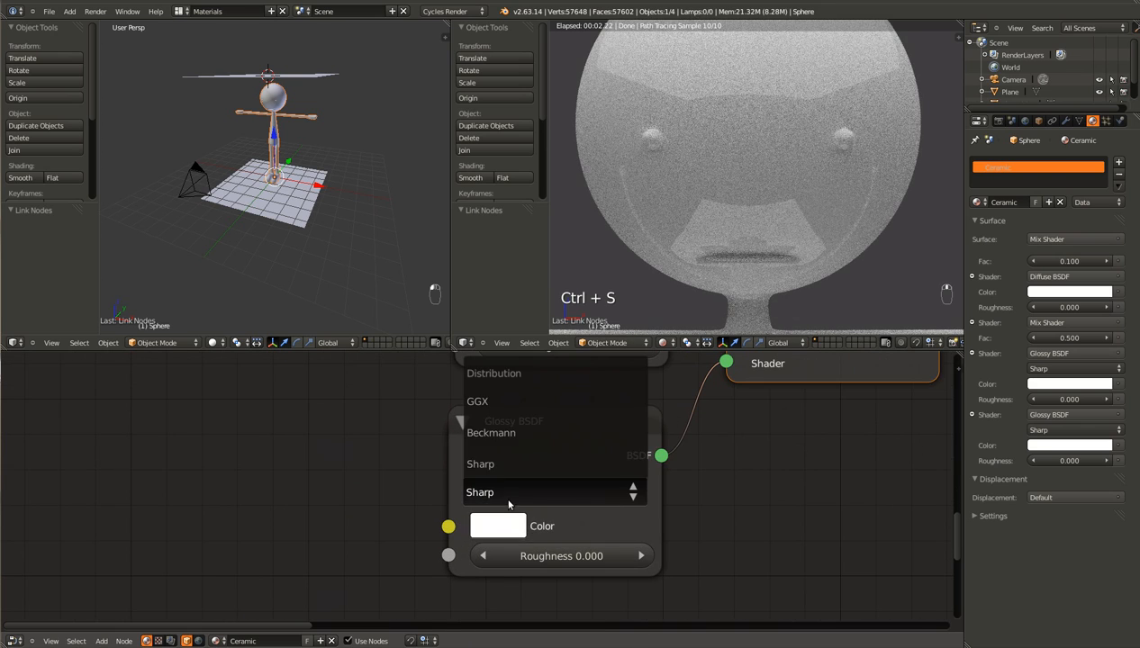
pyautogui.click(514, 423)
pyautogui.click(561, 554)
pyautogui.write('0.5')
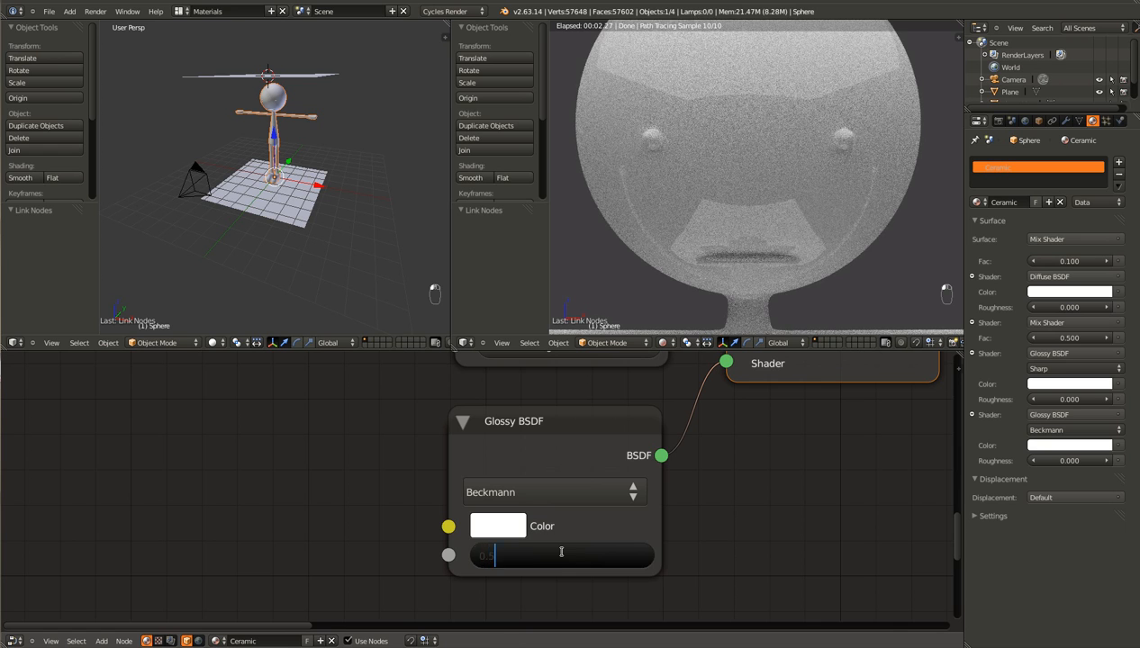
pyautogui.press('Return')
pyautogui.hotkey('ctrl', 's')
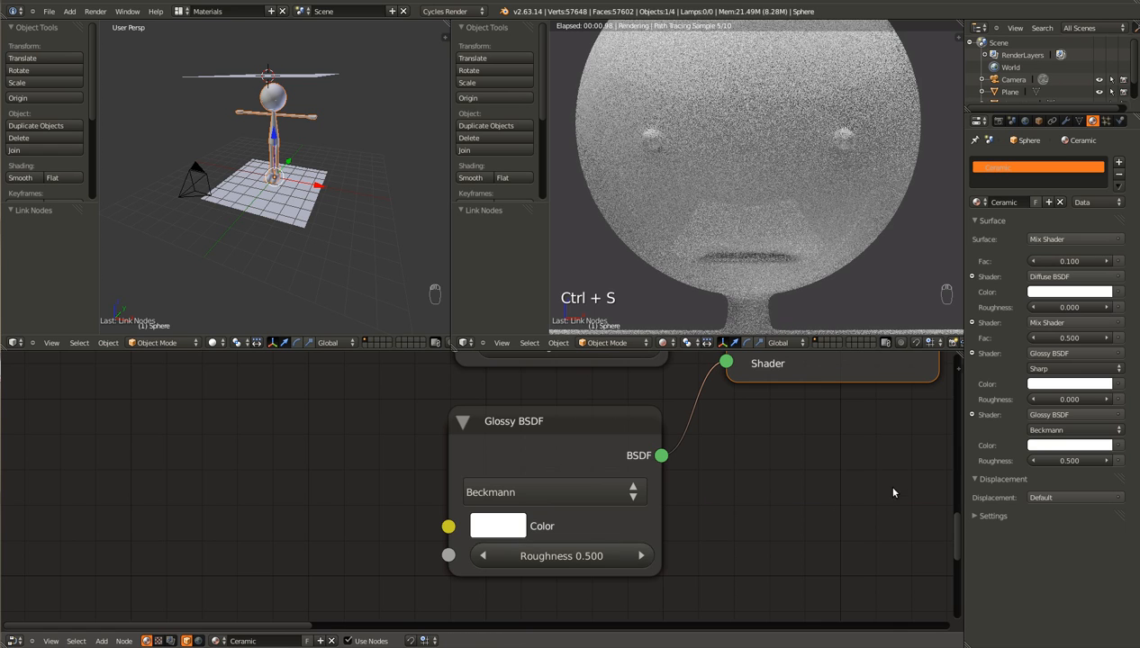
# Step: Set the preview samples in the render sampling settings to 0 and save over the file
pyautogui.scroll(-2, 879, 555)
pyautogui.moveTo(880, 555); pyautogui.dragTo(573, 555, button='middle')
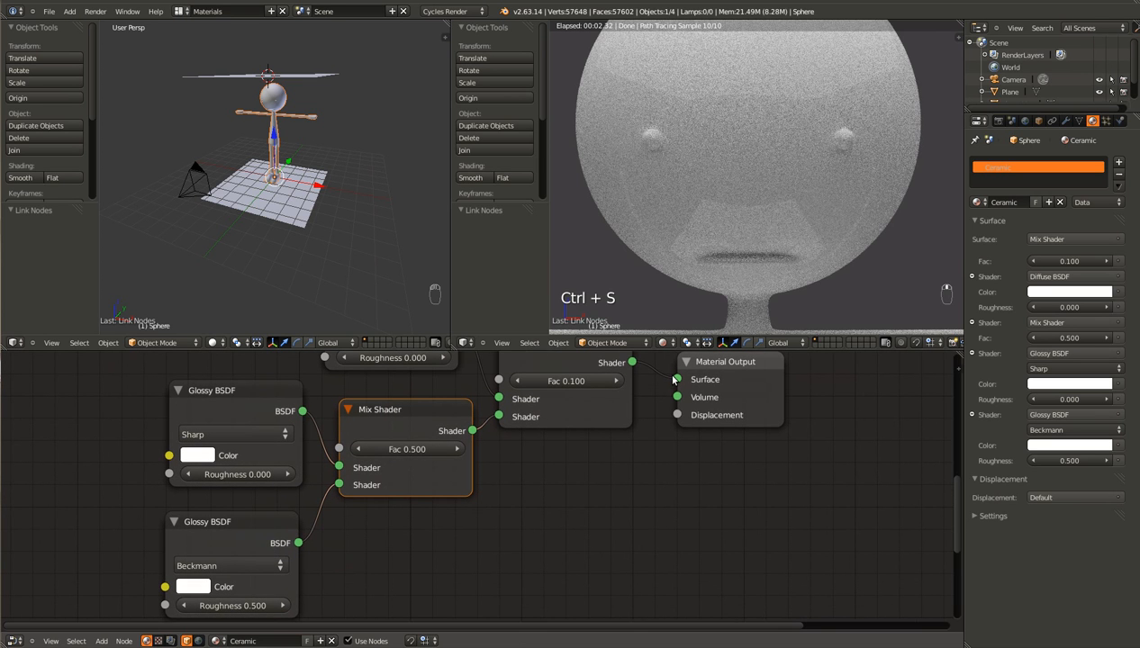
pyautogui.scroll(-4, 768, 268)
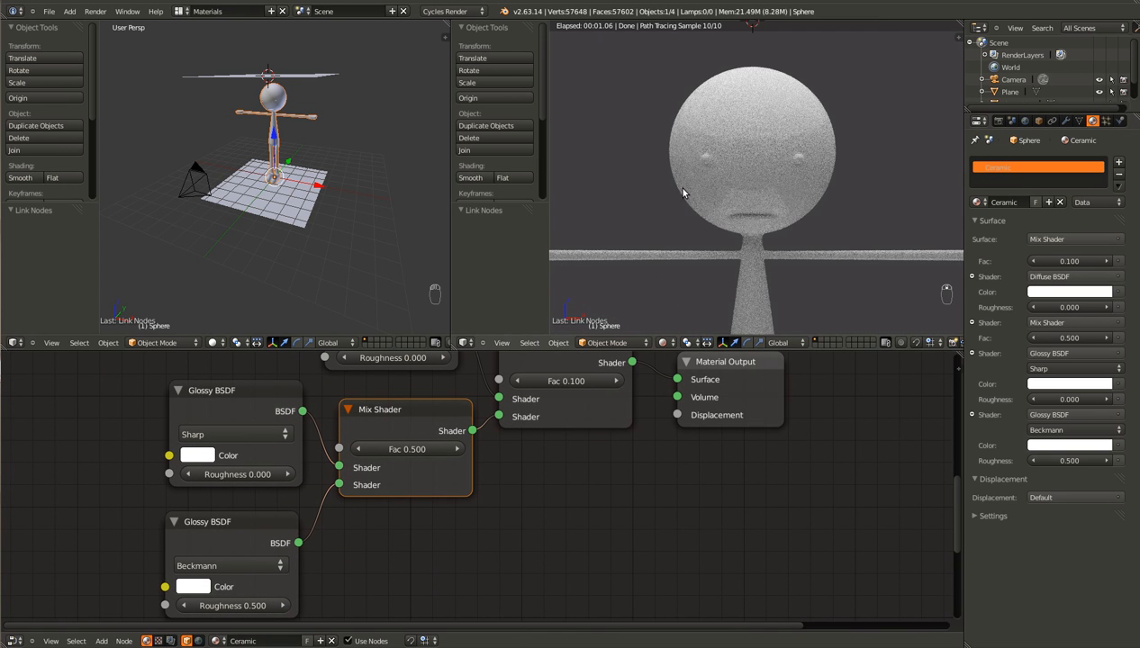
pyautogui.click(999, 121)
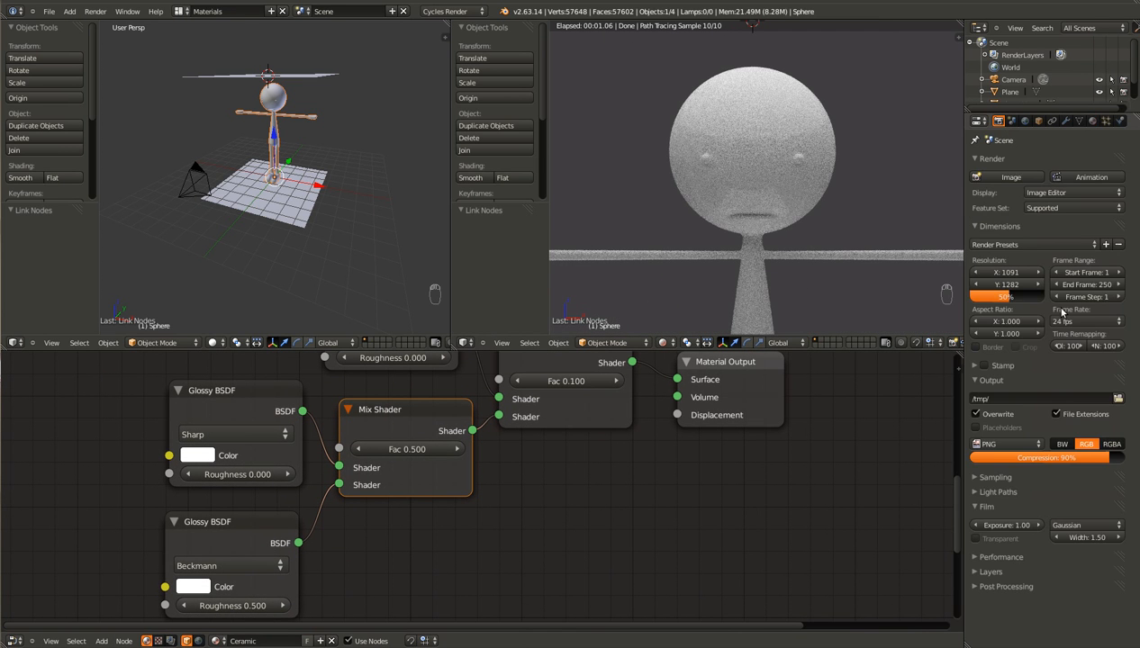
pyautogui.click(995, 478)
pyautogui.click(1084, 522)
pyautogui.write('0')
pyautogui.press('Return')
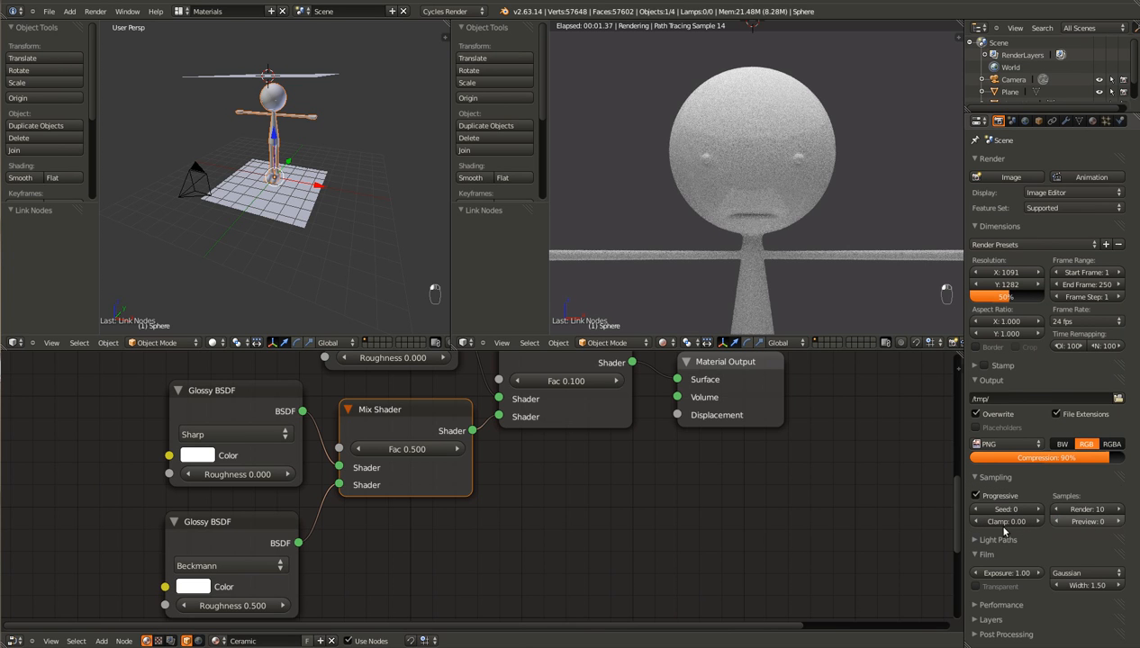
pyautogui.hotkey('ctrl', 's')
pyautogui.click(676, 518)
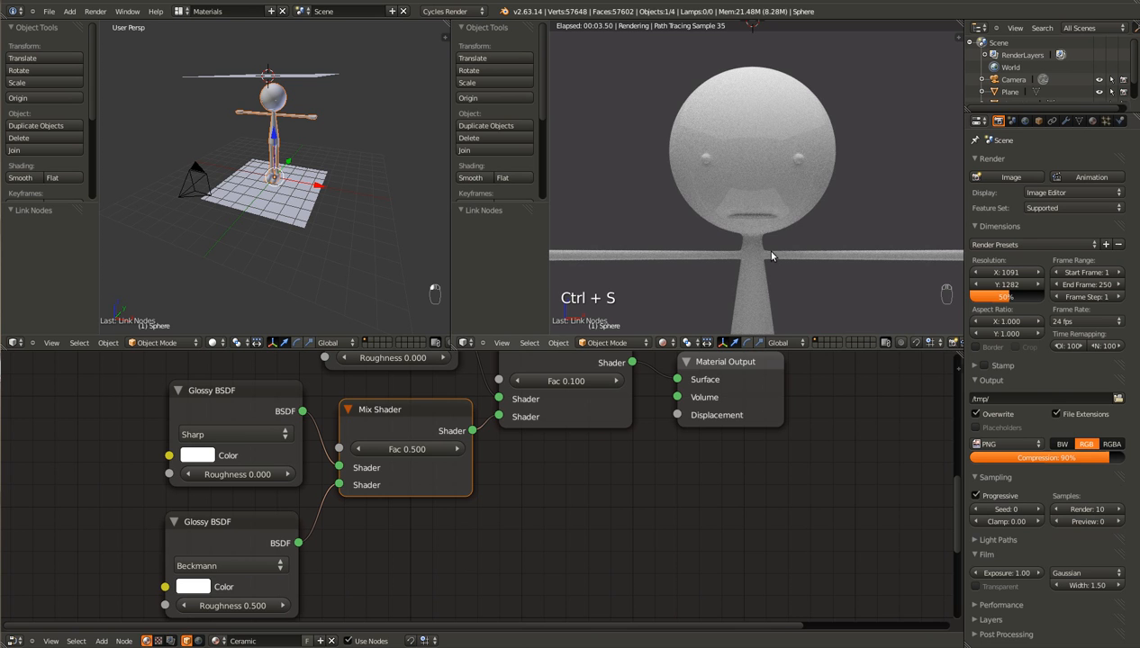
# Step: Compare the character's rendered Ceramic material from an angle with the glossy figure in the reference image
pyautogui.moveTo(796, 247); pyautogui.dragTo(776, 247, button='middle')
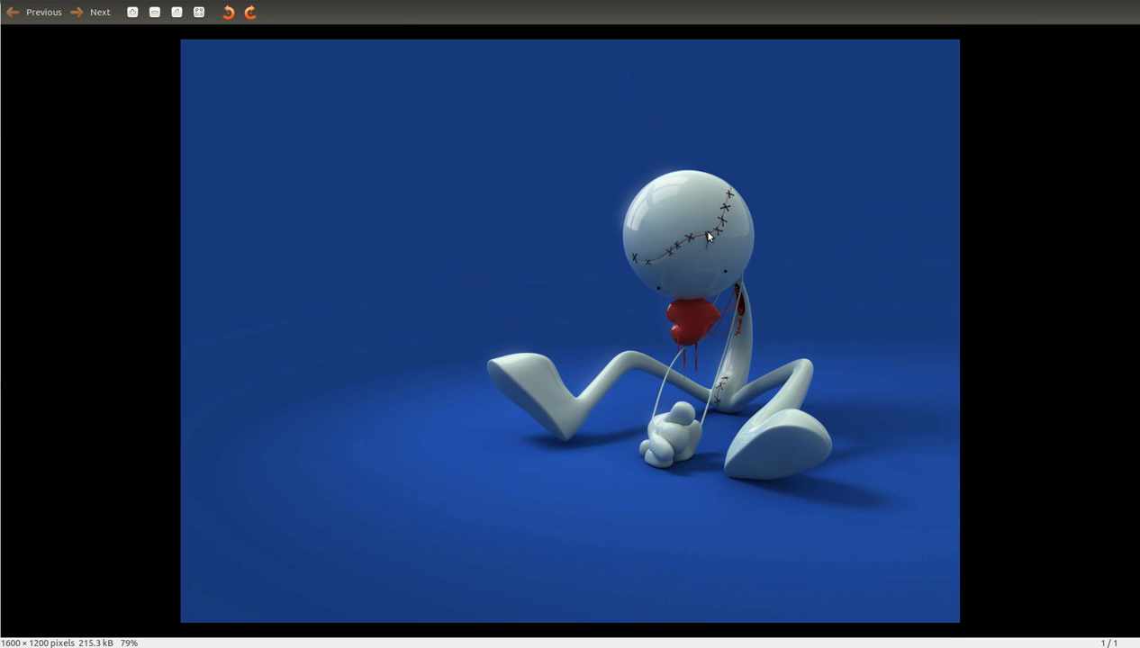
pyautogui.scroll(4, 578, 285)
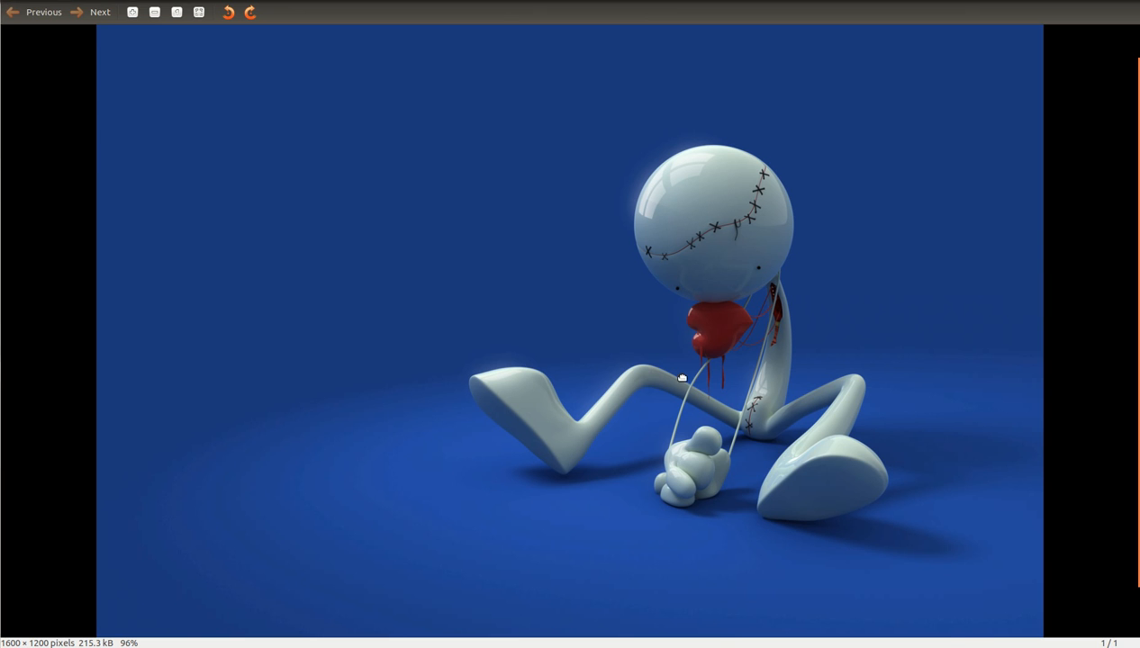
pyautogui.hotkey('alt', 'Tab')
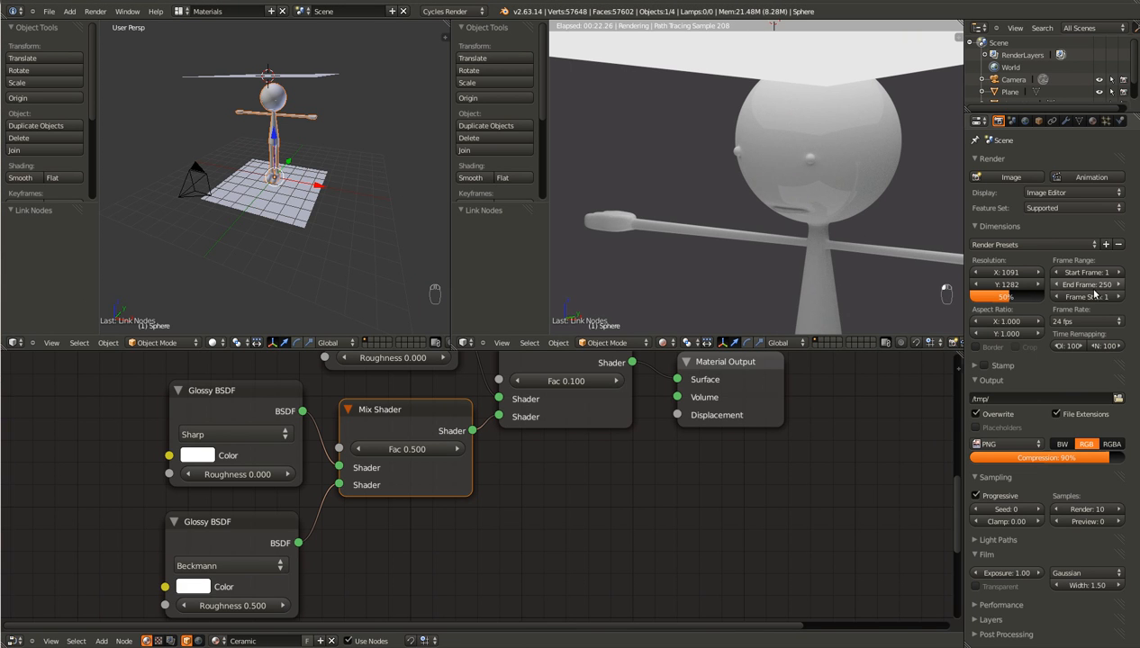
# Step: Set the preview samples to 250 and save over the file
pyautogui.click(1080, 522)
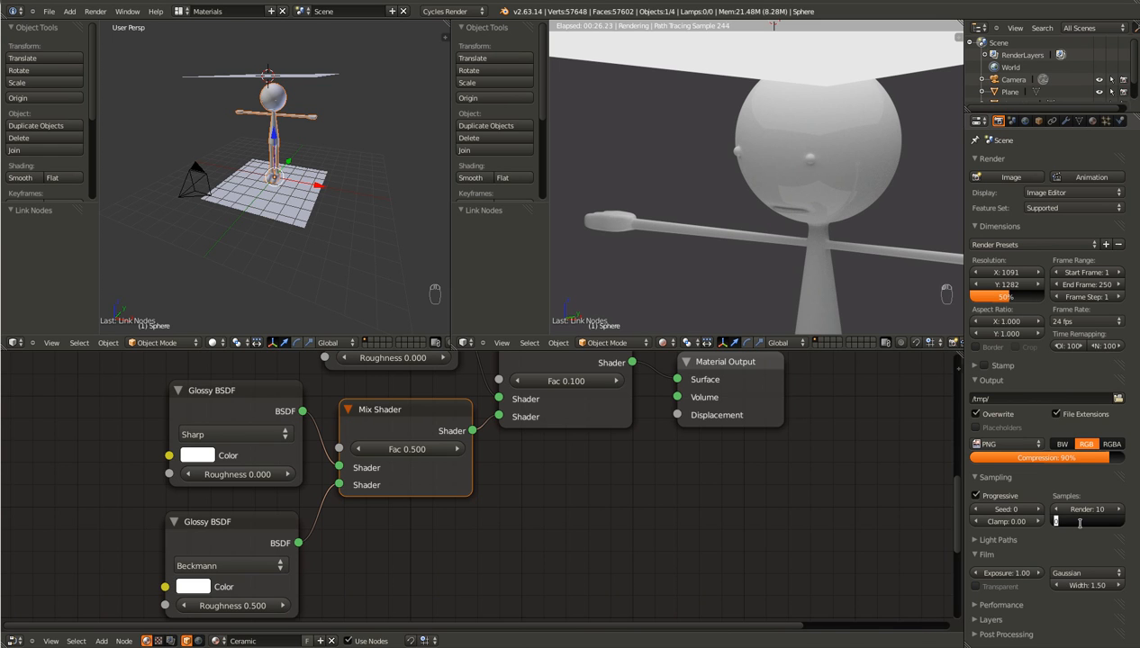
pyautogui.write('250')
pyautogui.press('Return')
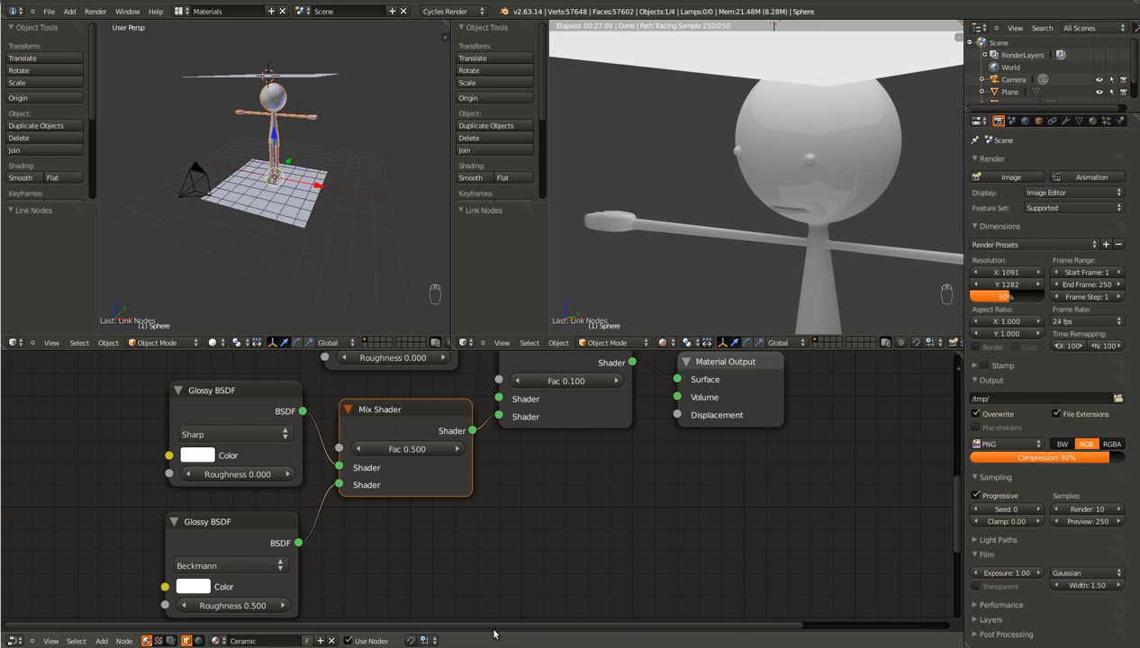
pyautogui.hotkey('ctrl', 's')
pyautogui.scroll(-2, 722, 267)
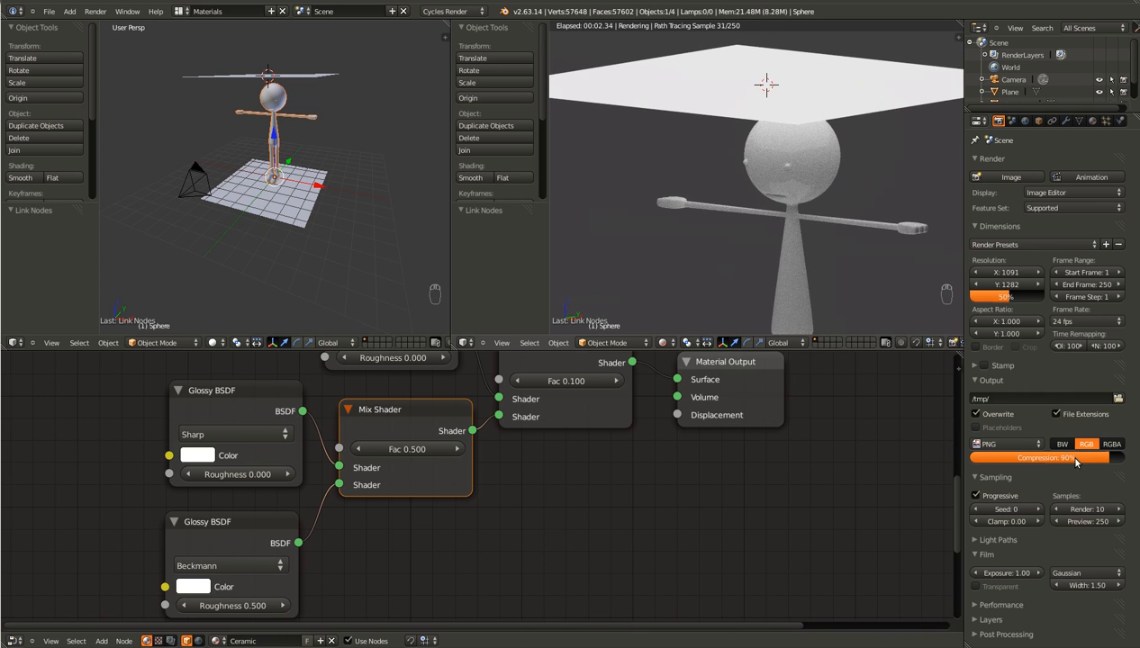
# Step: Set the preview samples to 30, show the rendered character from the front, and save over the file
pyautogui.click(1074, 523)
pyautogui.write('30')
pyautogui.press('Return')
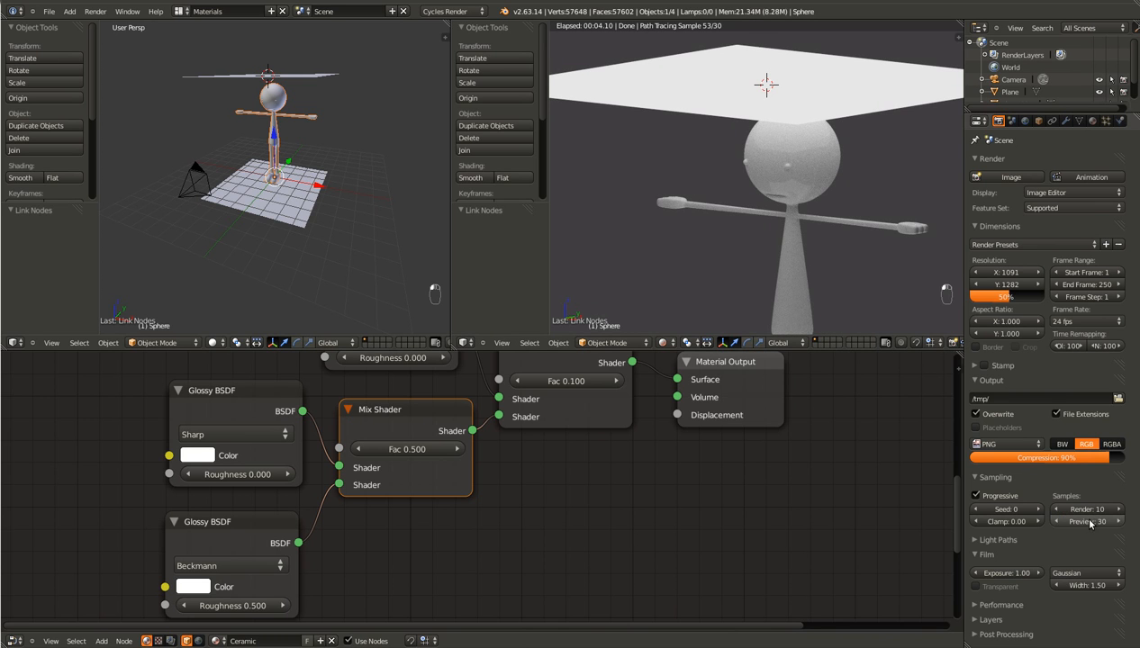
pyautogui.hotkey('ctrl', 's')
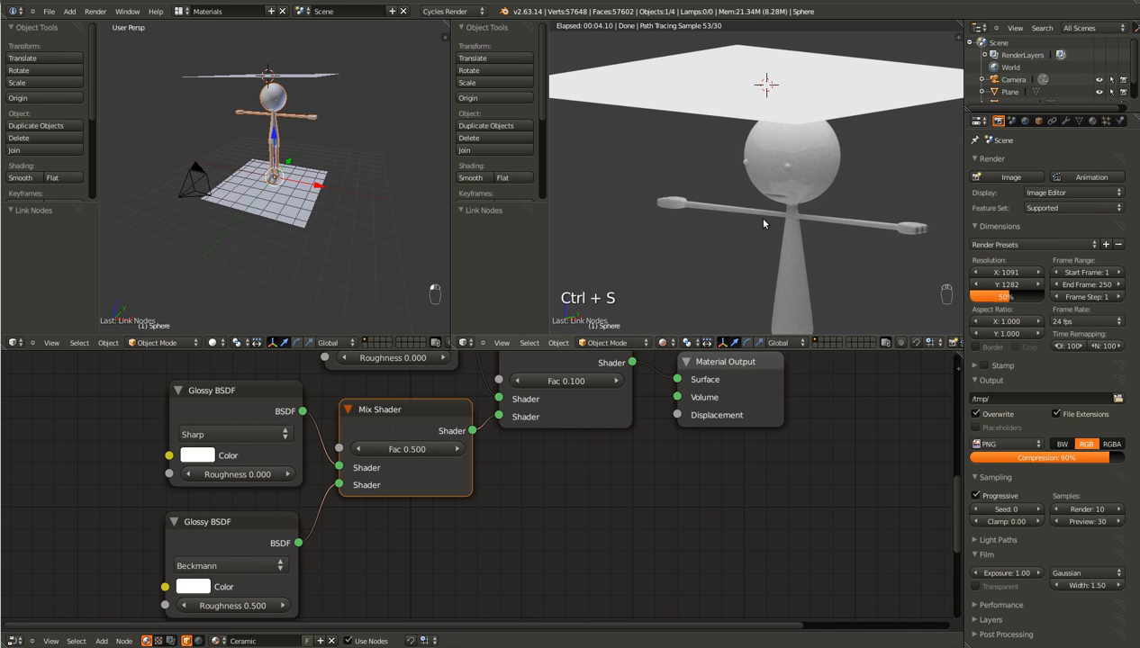
pyautogui.press('KP_1')
pyautogui.hotkey('ctrl', 's')
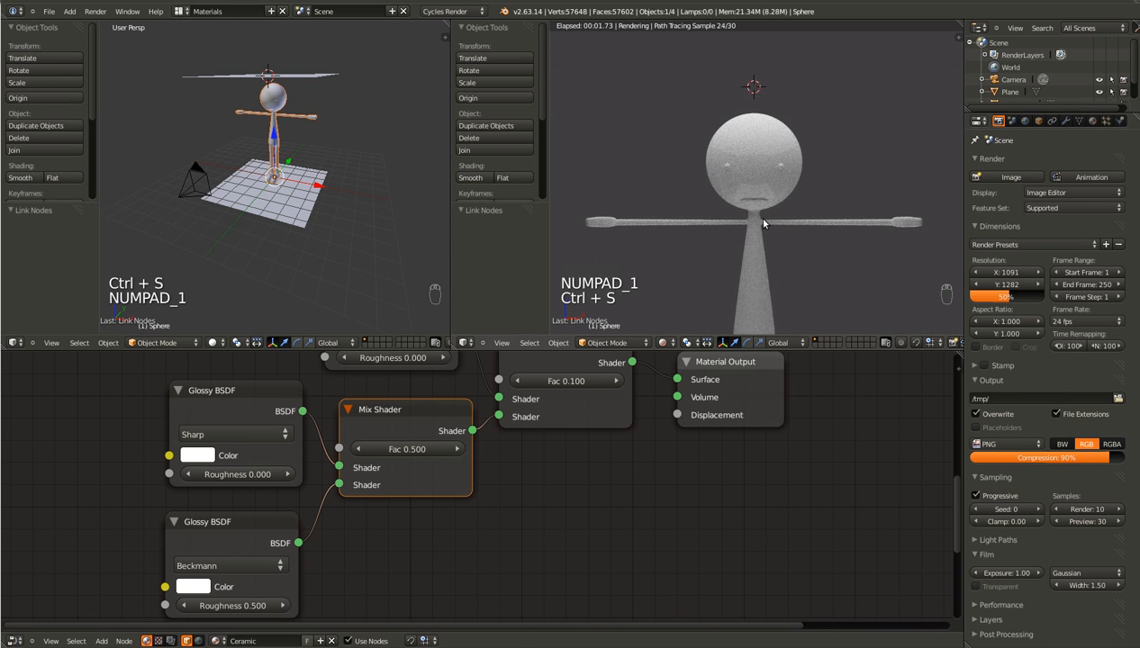
# Step: Examine the Ceramic material on the character in the rendered front view at several distances, ending close to the face
pyautogui.scroll(2, 763, 223)
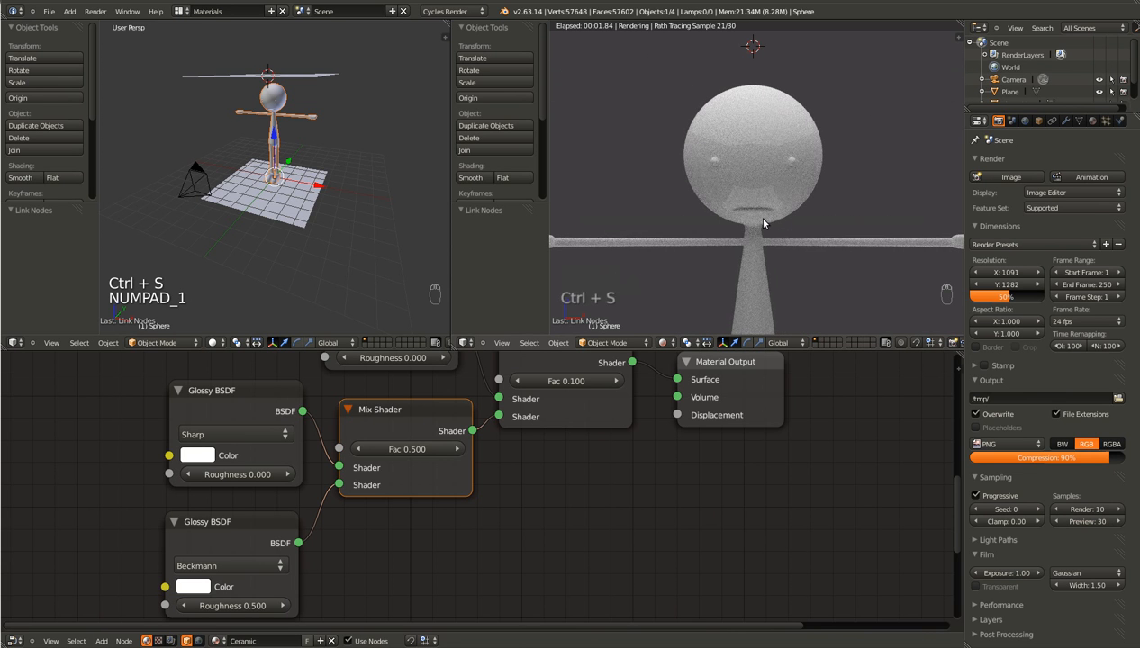
pyautogui.scroll(-6, 763, 224)
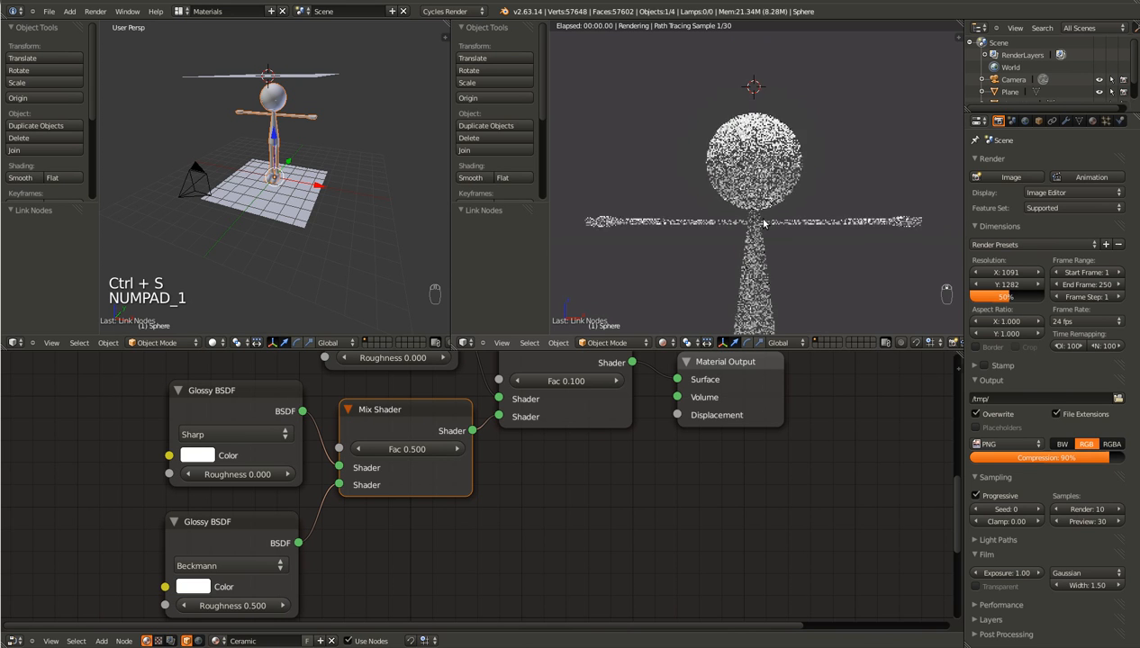
pyautogui.scroll(3, 793, 216)
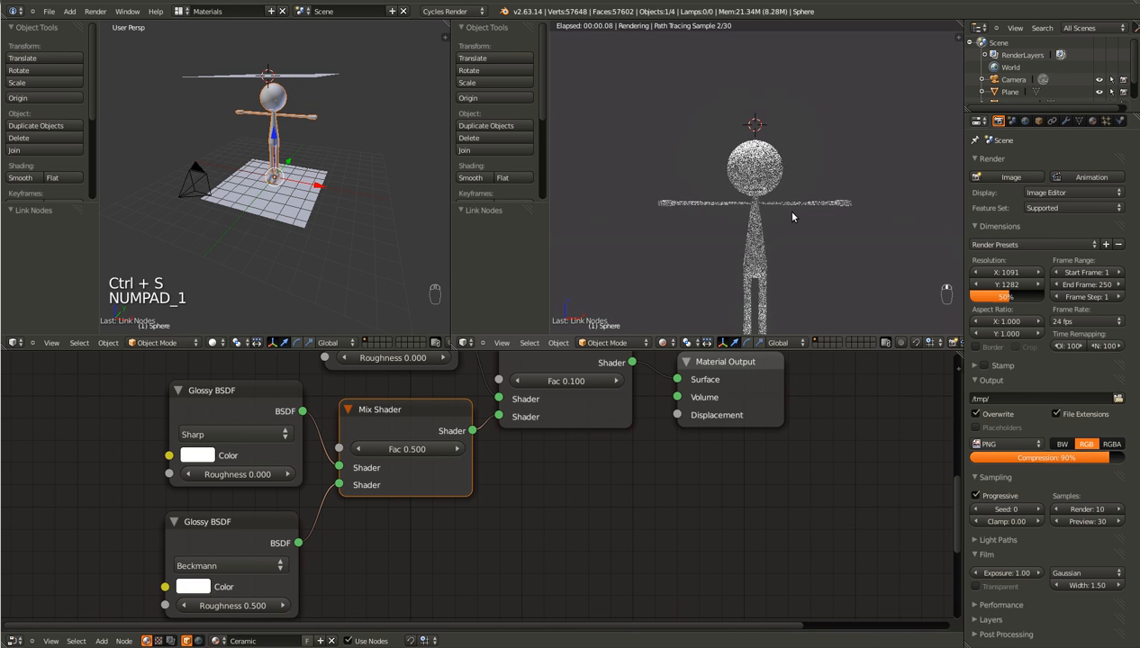
pyautogui.scroll(6, 792, 216)
pyautogui.scroll(3, 793, 216)
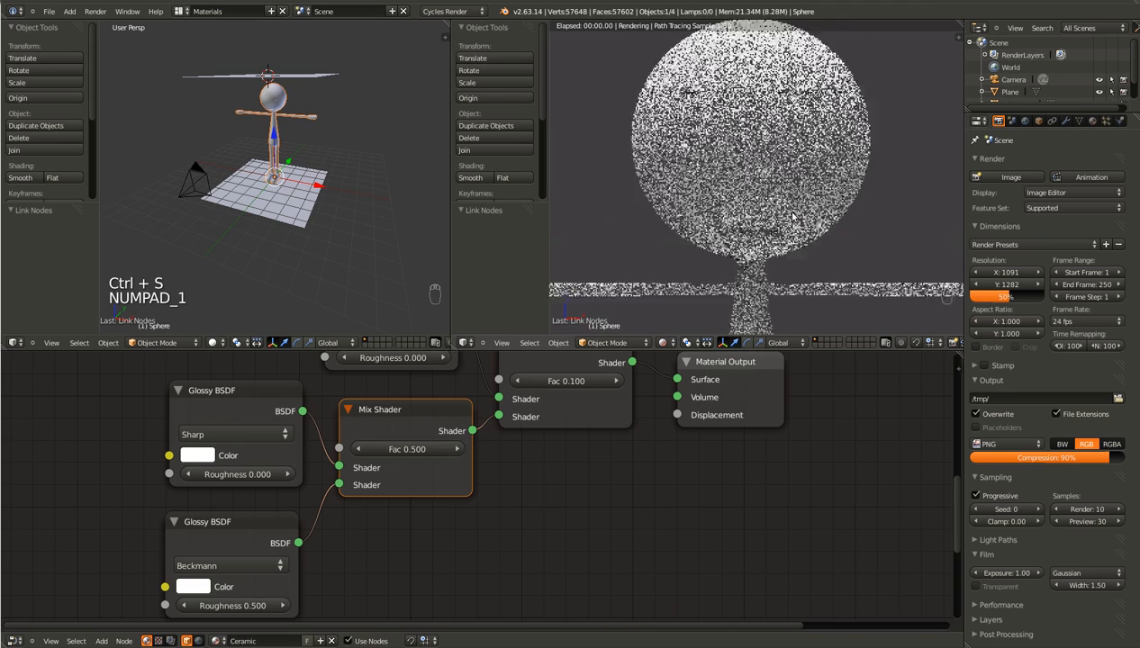
pyautogui.scroll(5, 238, 121)
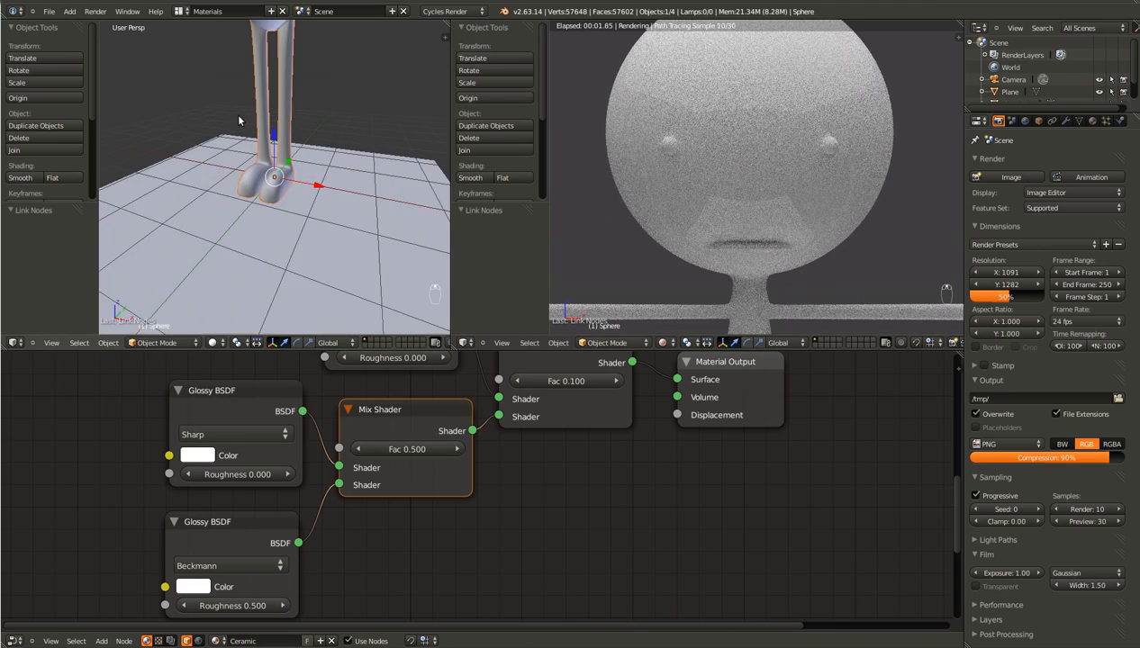
# Step: Create a vertex group named Eye on the character mesh, assign the selected eye vertices to it, and save over the file
pyautogui.press('Tab')
pyautogui.press('KP_Decimal')
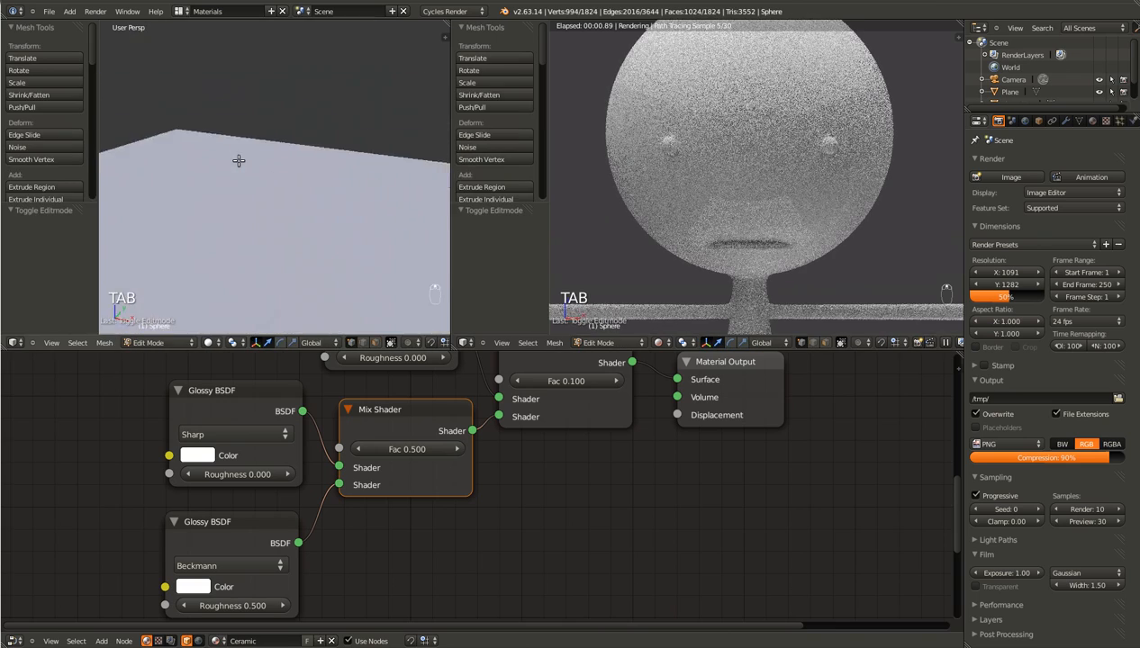
pyautogui.click(1092, 123)
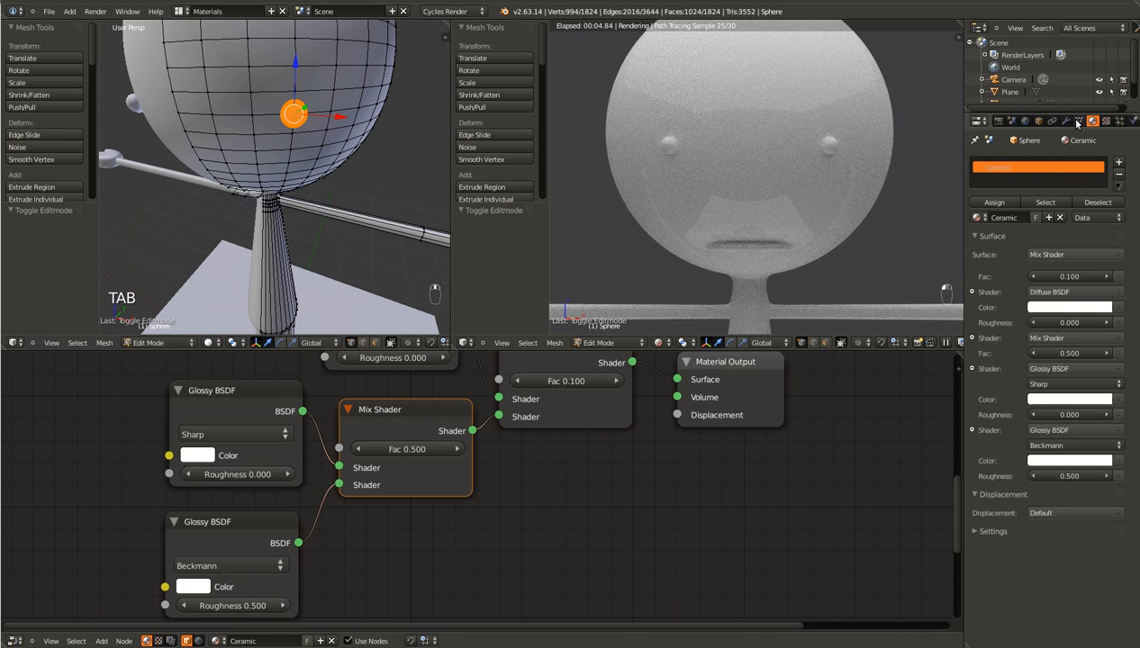
pyautogui.click(1078, 121)
pyautogui.click(1118, 214)
pyautogui.click(1073, 286)
pyautogui.write('c')
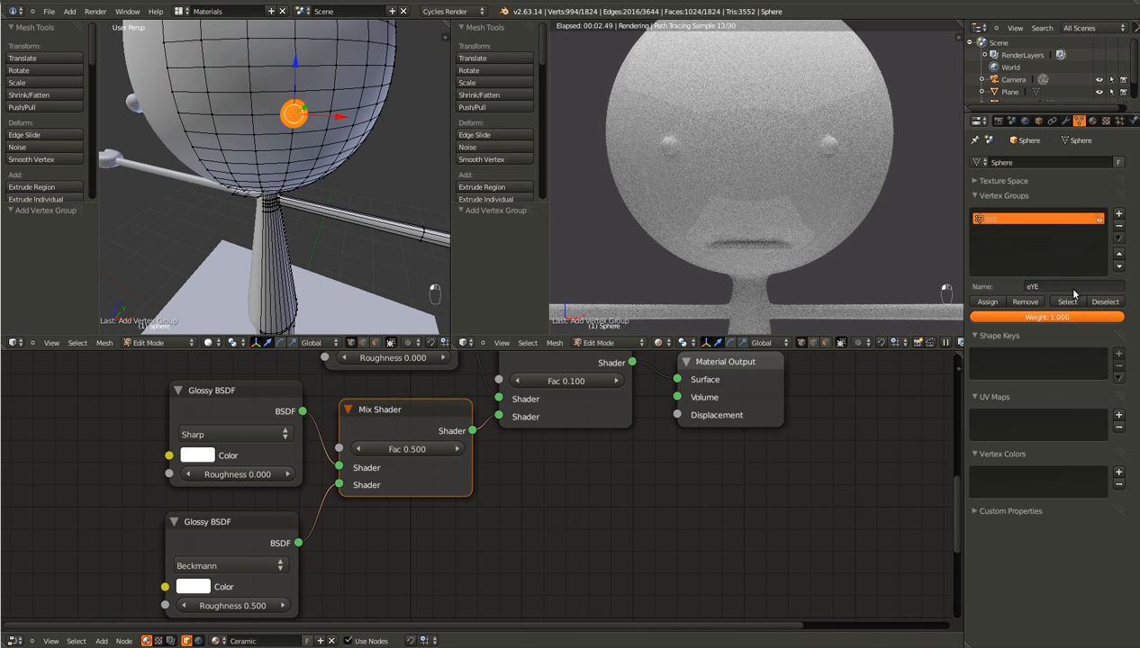
pyautogui.press('Return')
pyautogui.click(1056, 286)
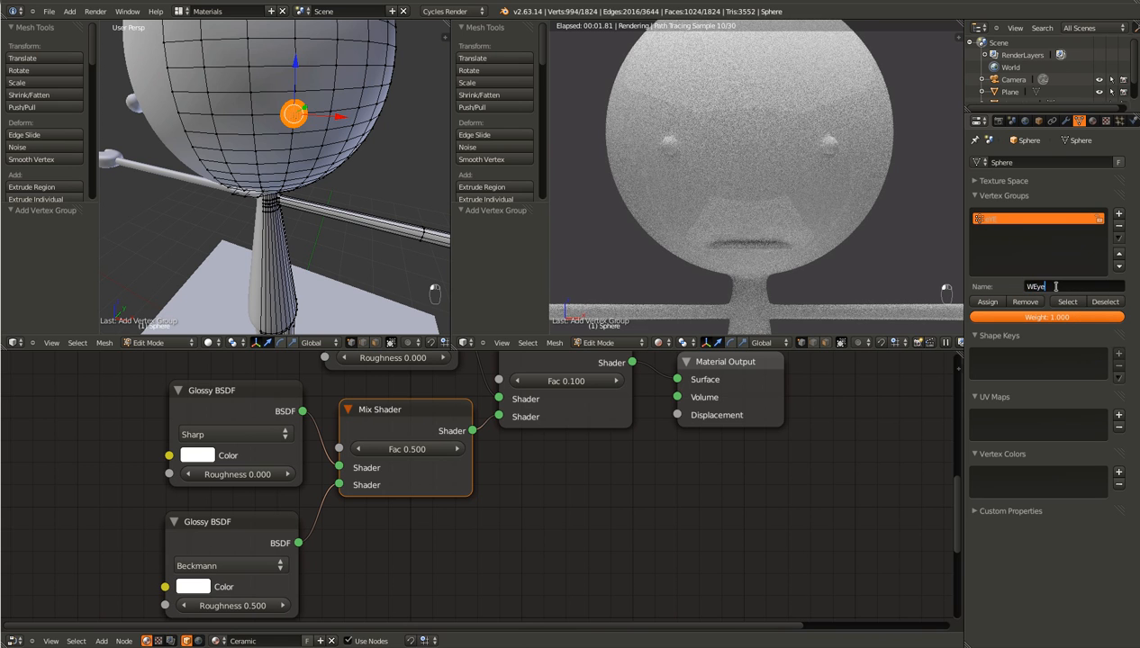
pyautogui.press('Return')
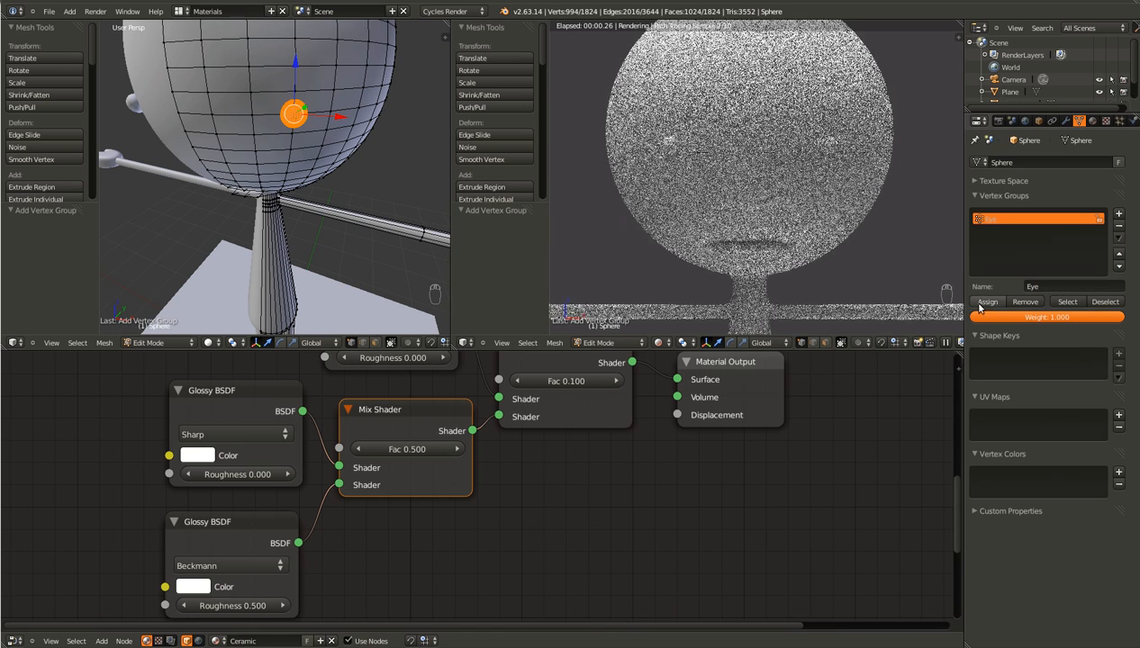
pyautogui.hotkey('ctrl', 's')
pyautogui.click(789, 438)
pyautogui.press('Tab')
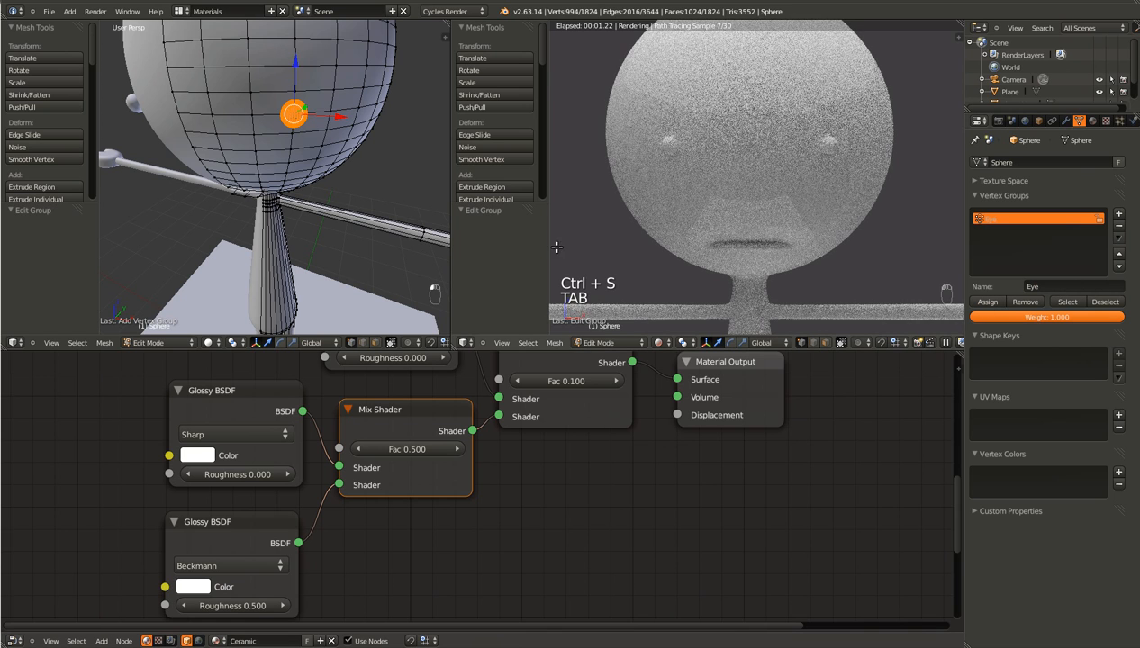
# Step: Add a second material slot with a new material named Eye and assign it to the selected eye vertices
pyautogui.click(1092, 120)
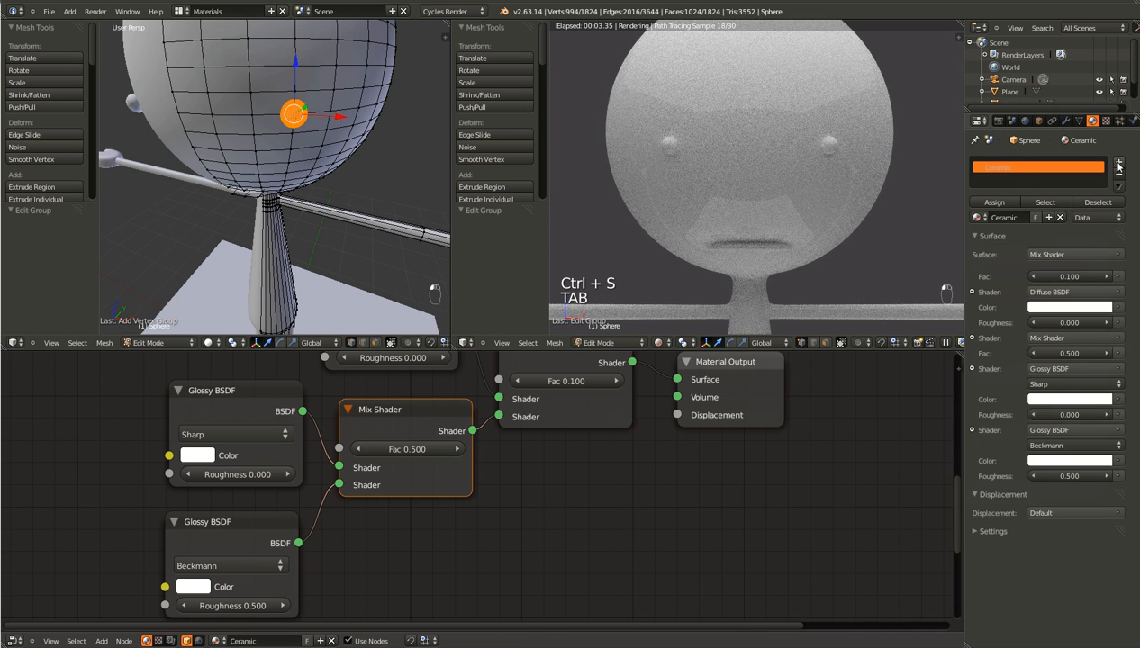
pyautogui.click(1118, 162)
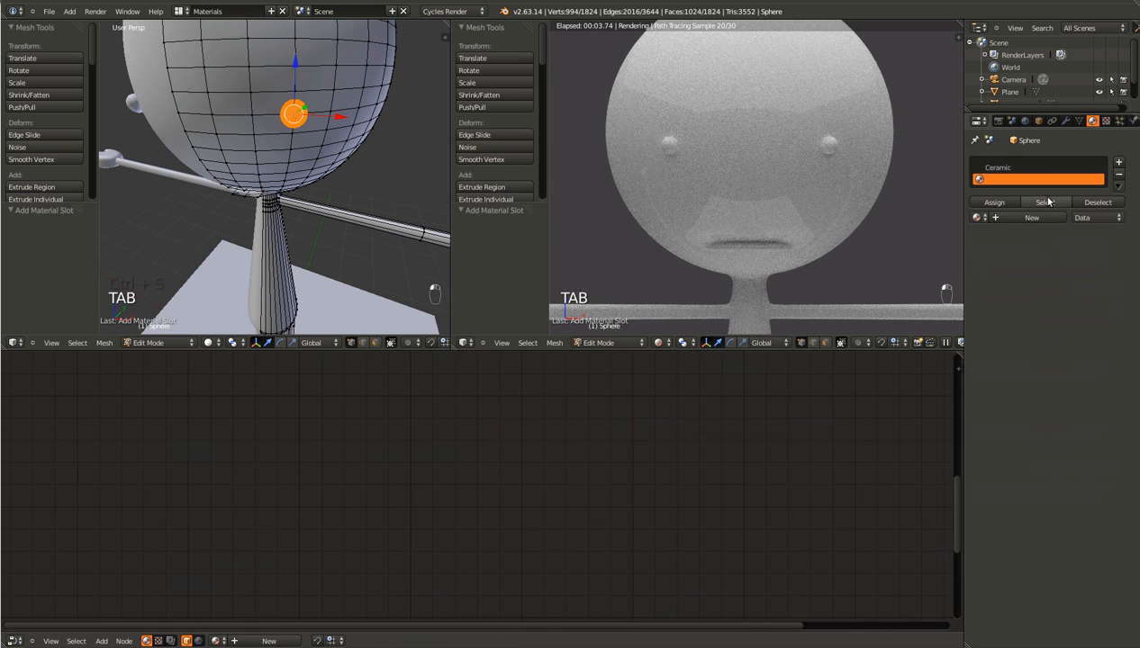
pyautogui.click(996, 218)
pyautogui.write('Eye')
pyautogui.press('Return')
pyautogui.click(994, 203)
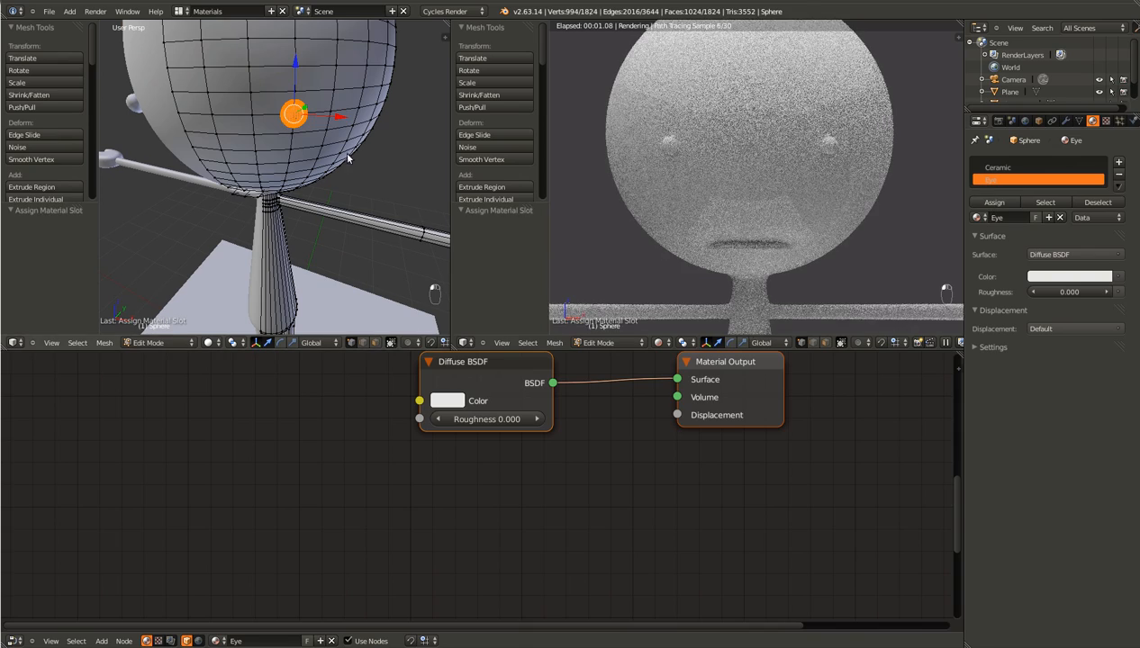
# Step: Return to Object Mode, set the Eye material's diffuse color to black, and save the file
pyautogui.press('Tab')
pyautogui.click(447, 400)
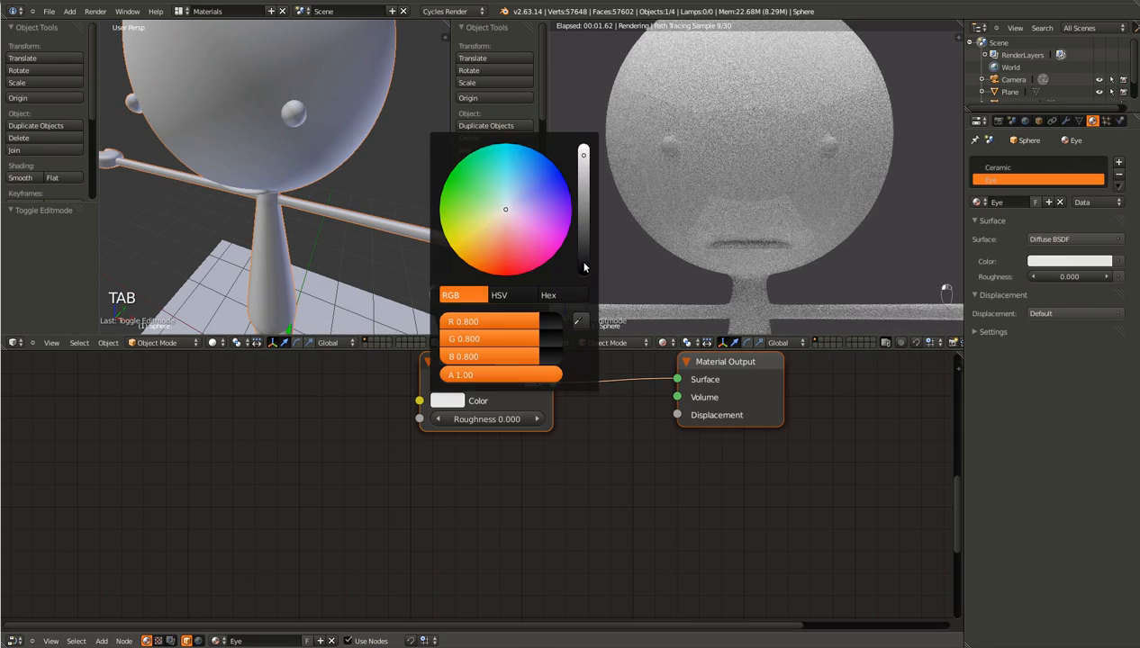
pyautogui.click(584, 267)
pyautogui.hotkey('ctrl', 's')
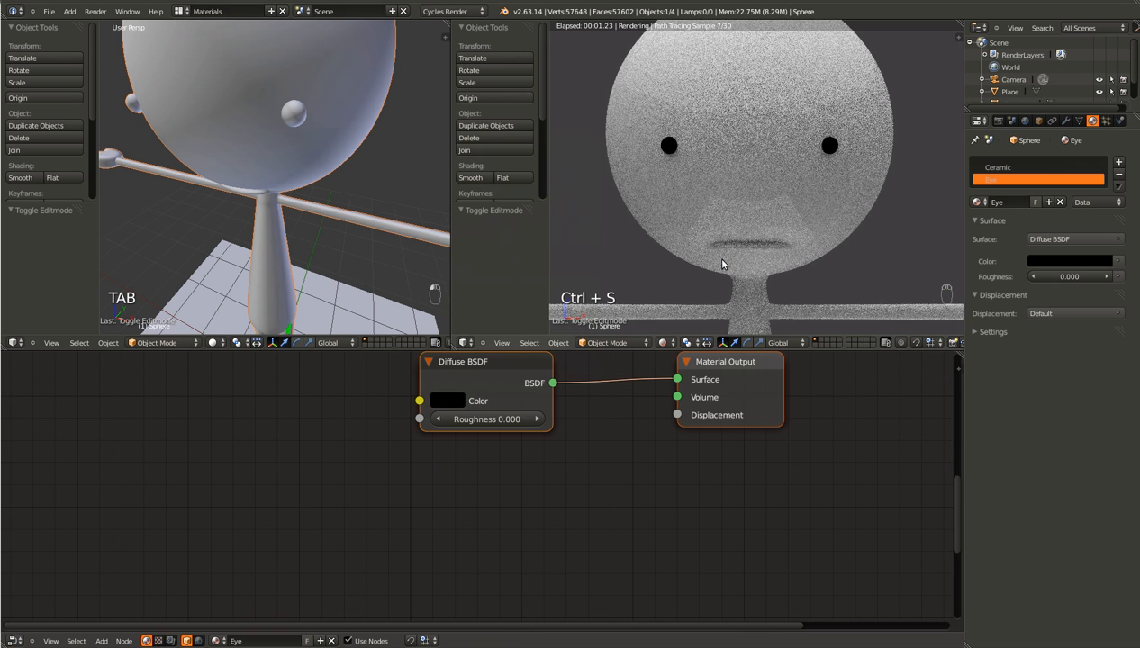
# Step: Examine the whole character with its black eyes in the rendered preview, through the camera and from the front
pyautogui.press('KP_0')
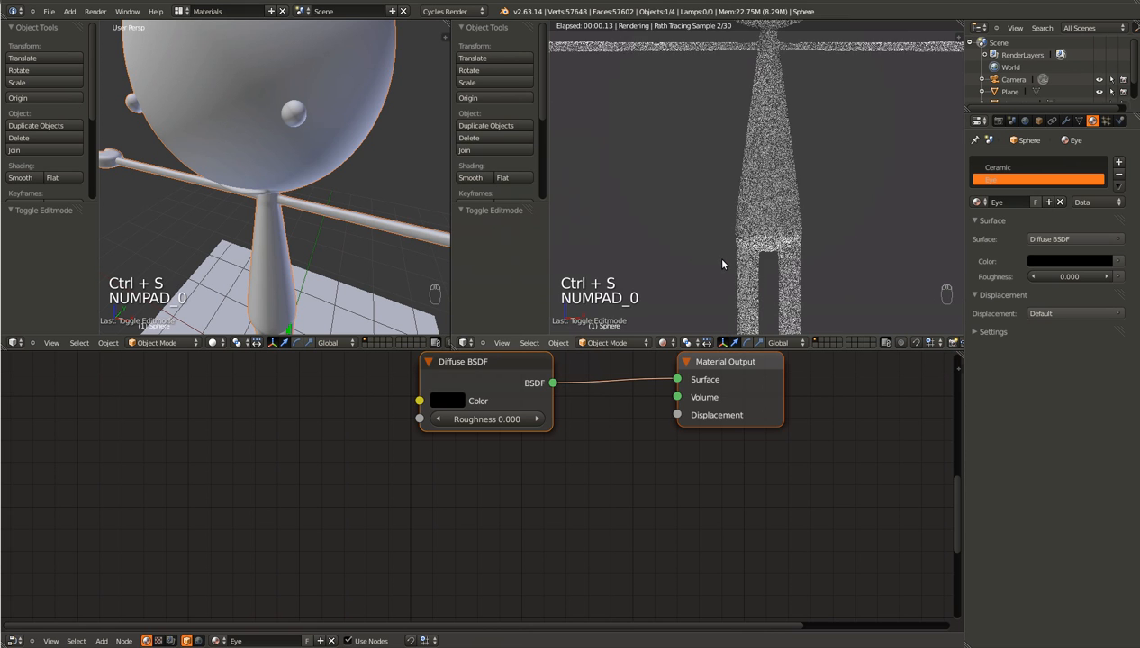
pyautogui.scroll(3, 722, 264)
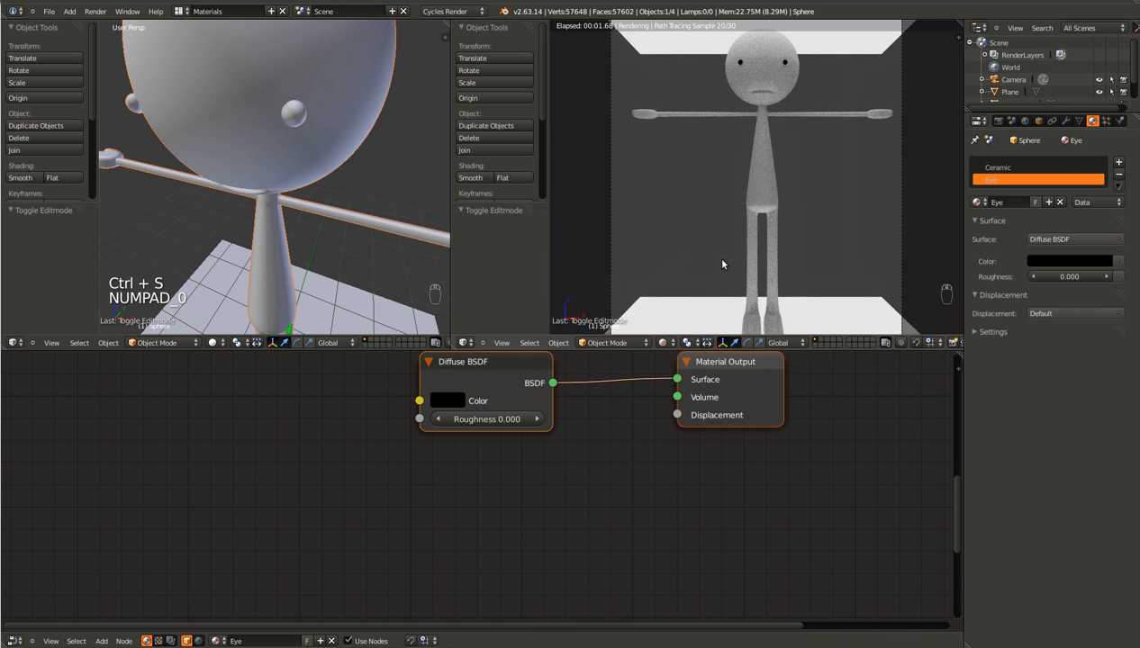
pyautogui.scroll(4, 831, 172)
pyautogui.scroll(-5, 830, 172)
pyautogui.scroll(-2, 822, 177)
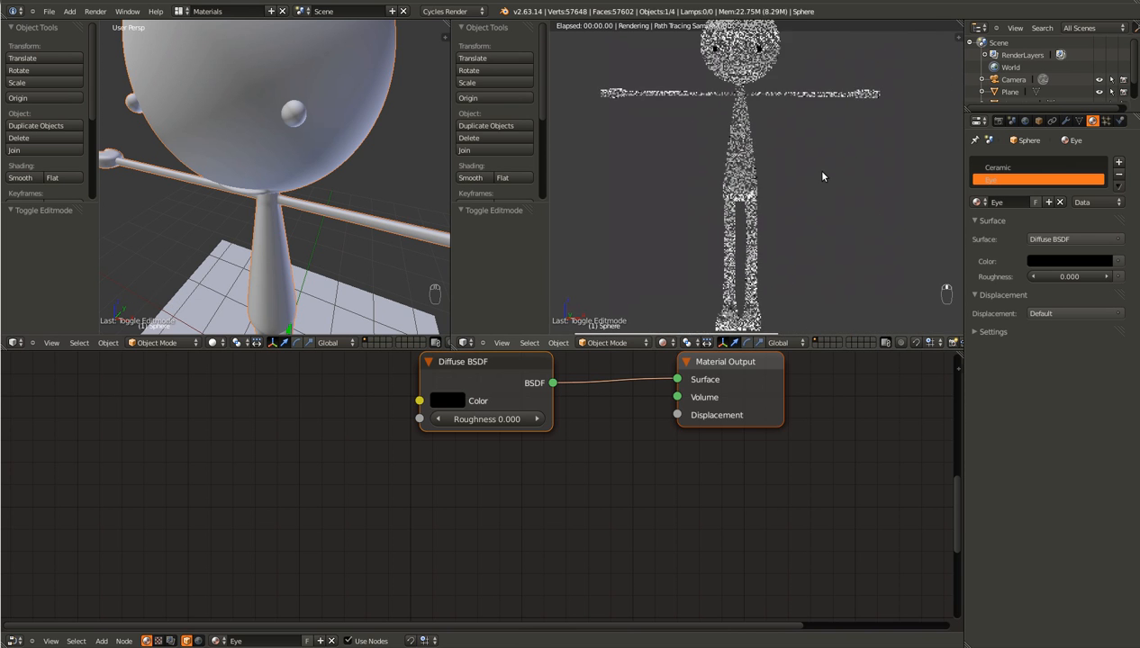
pyautogui.hotkey('ctrl', 'Left')
pyautogui.hotkey('ctrl', 'Right')
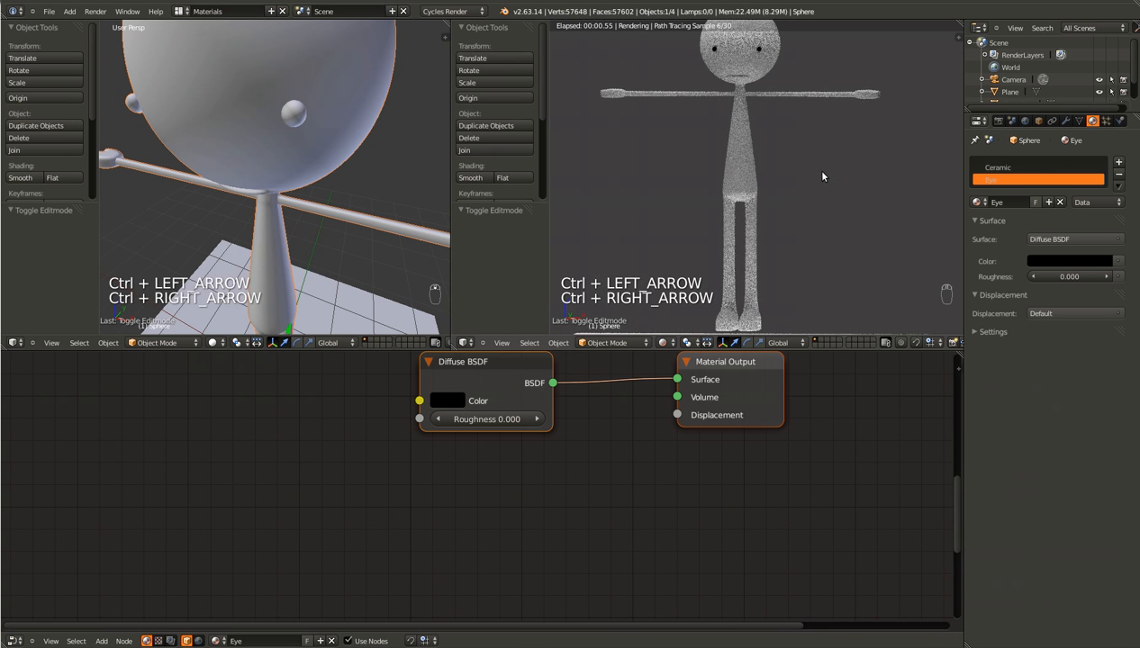
# Step: Set the render samples to 30 and the preview samples to 10, and save over the file
pyautogui.click(998, 120)
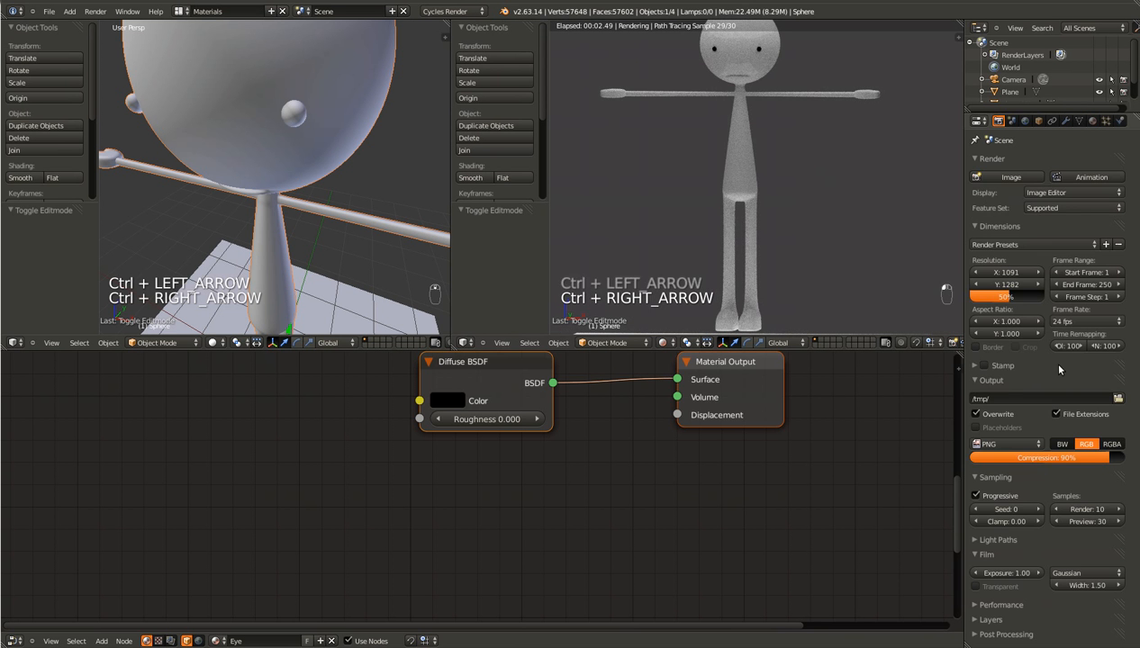
pyautogui.click(1081, 510)
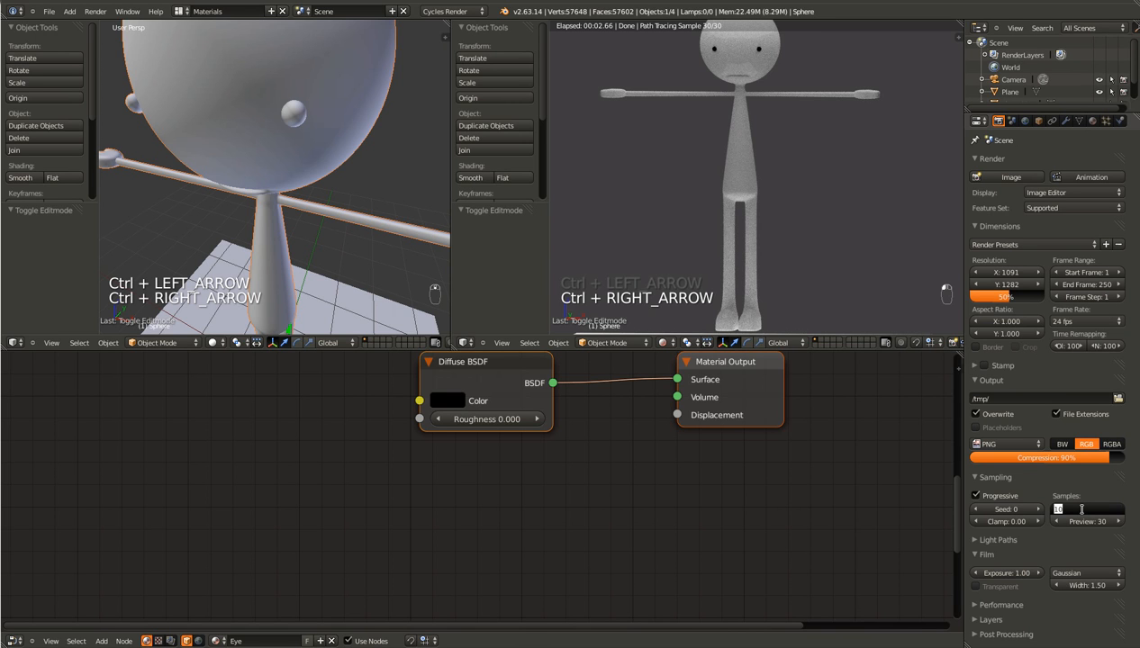
pyautogui.write('30')
pyautogui.press('Return')
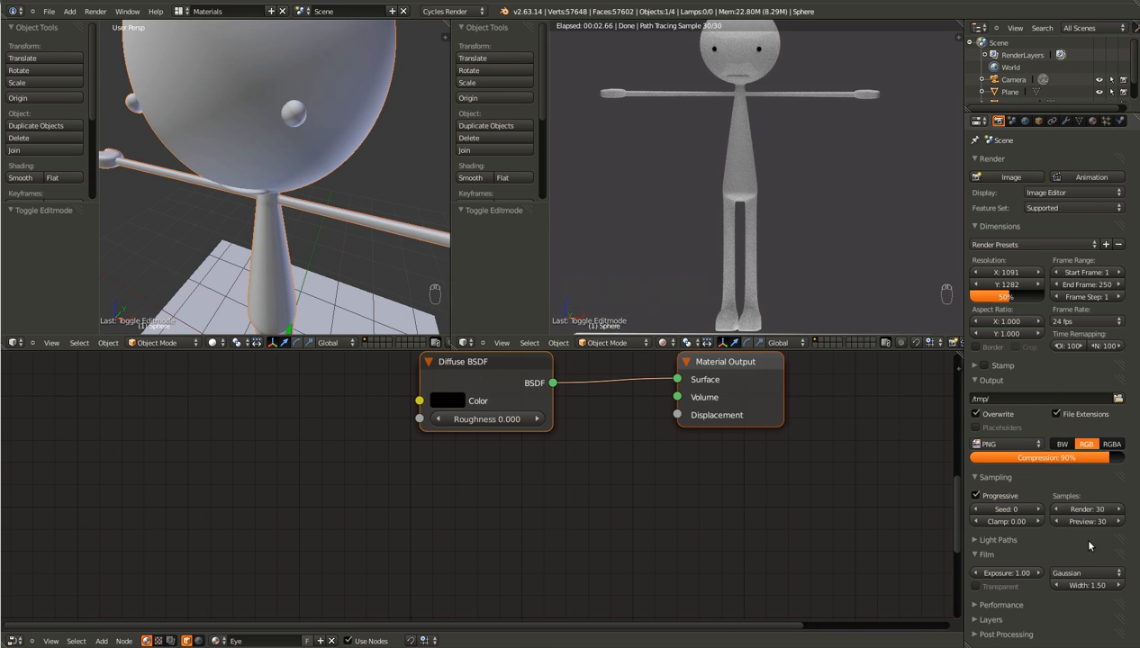
pyautogui.click(1086, 521)
pyautogui.write('10')
pyautogui.press('Return')
pyautogui.hotkey('ctrl', 's')
pyautogui.click(839, 384)
# Step: Render the camera view as a still image and inspect the result maximized
pyautogui.press('F12')
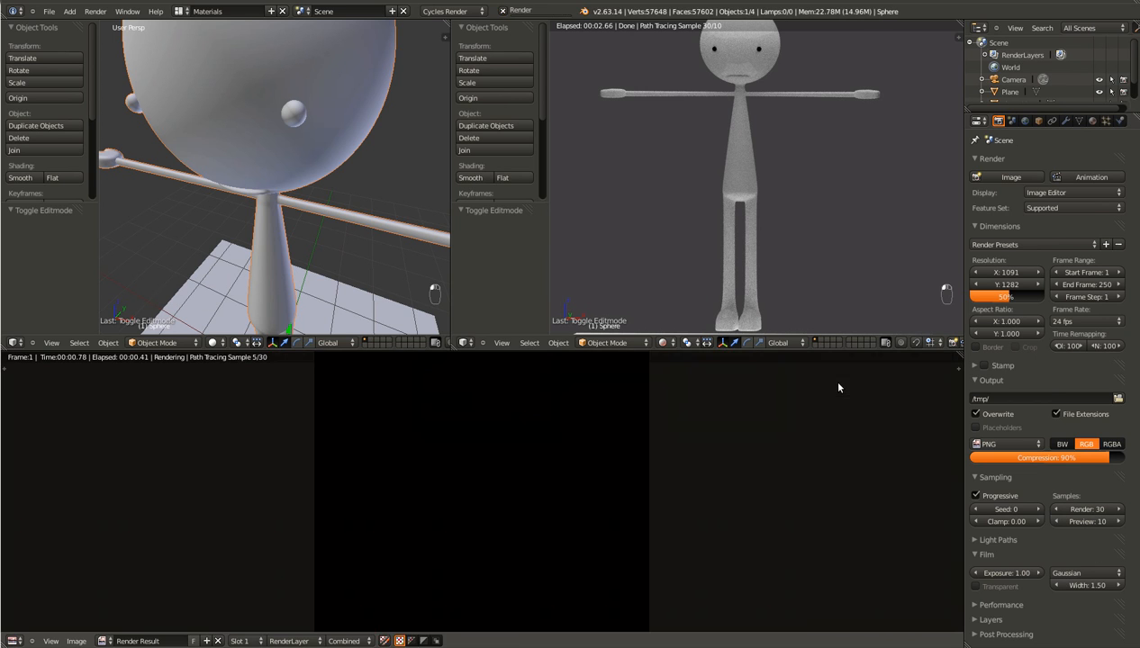
pyautogui.hotkey('ctrl', 'Up')
pyautogui.scroll(2, 541, 407)
pyautogui.scroll(-2, 542, 402)
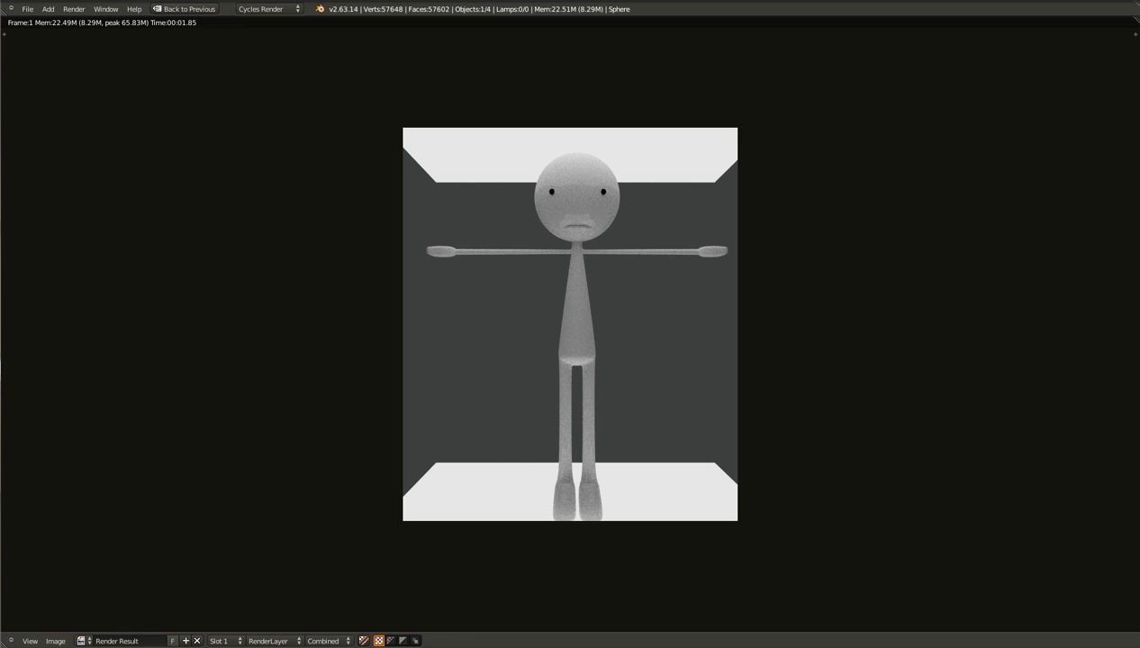
# Step: Place the Blender window side by side with the reference image ref.jpg and compare the rendered character with the glossy figure
pyautogui.moveTo(602, 647); pyautogui.dragTo(1138, 103)
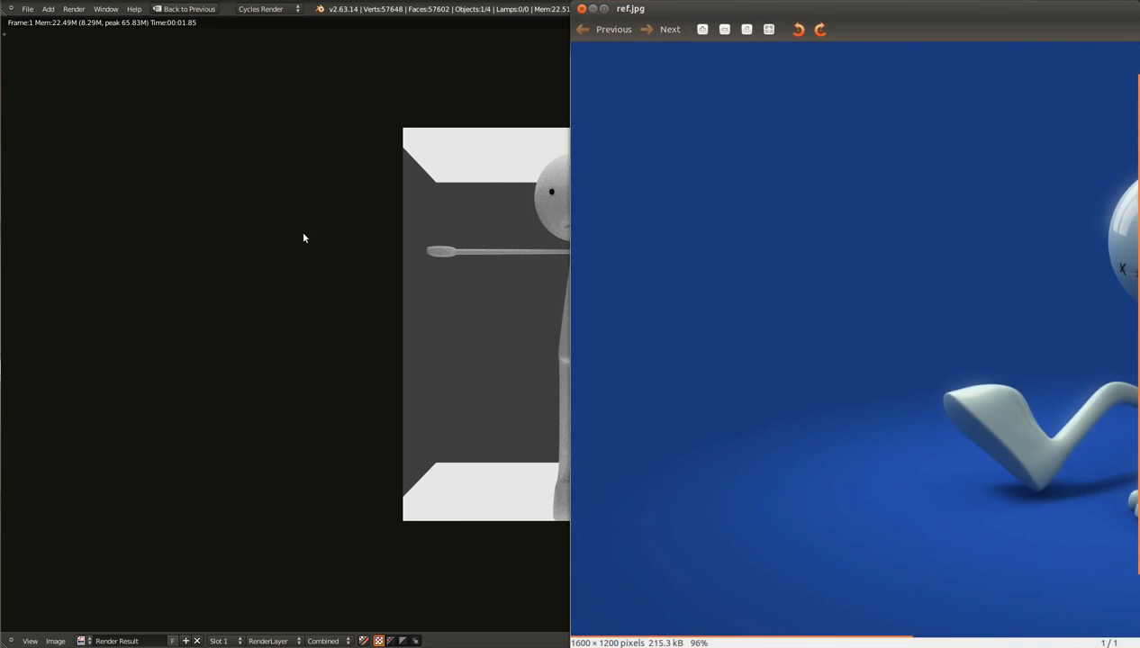
pyautogui.click(306, 236)
pyautogui.press('ctrl+super+Left')
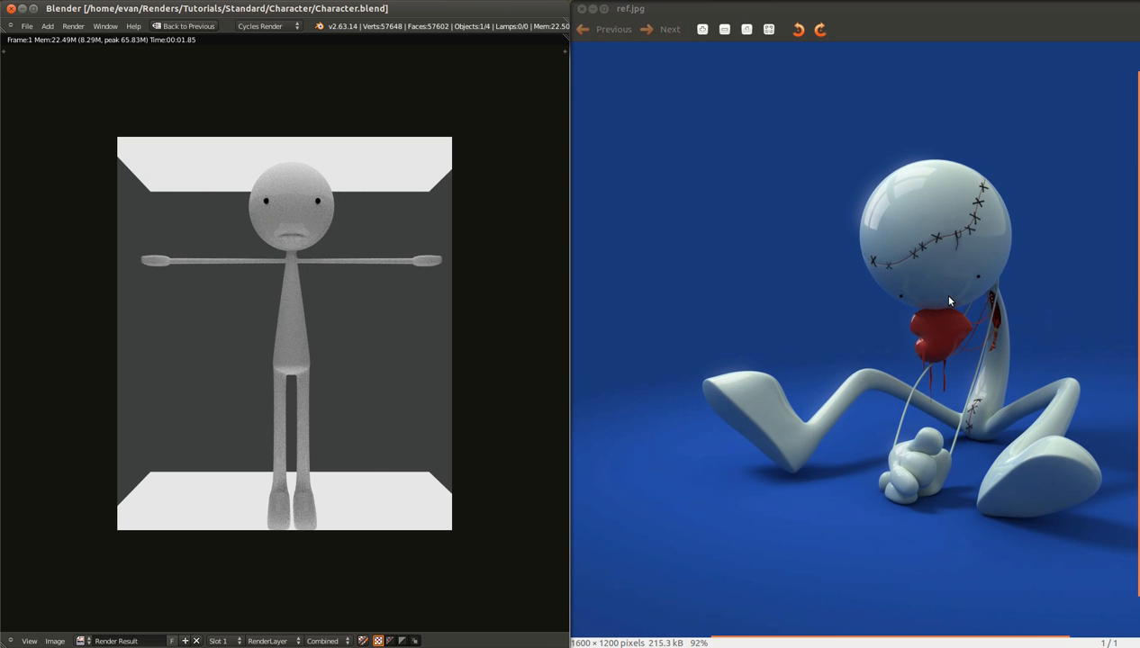
pyautogui.scroll(-2, 949, 301)
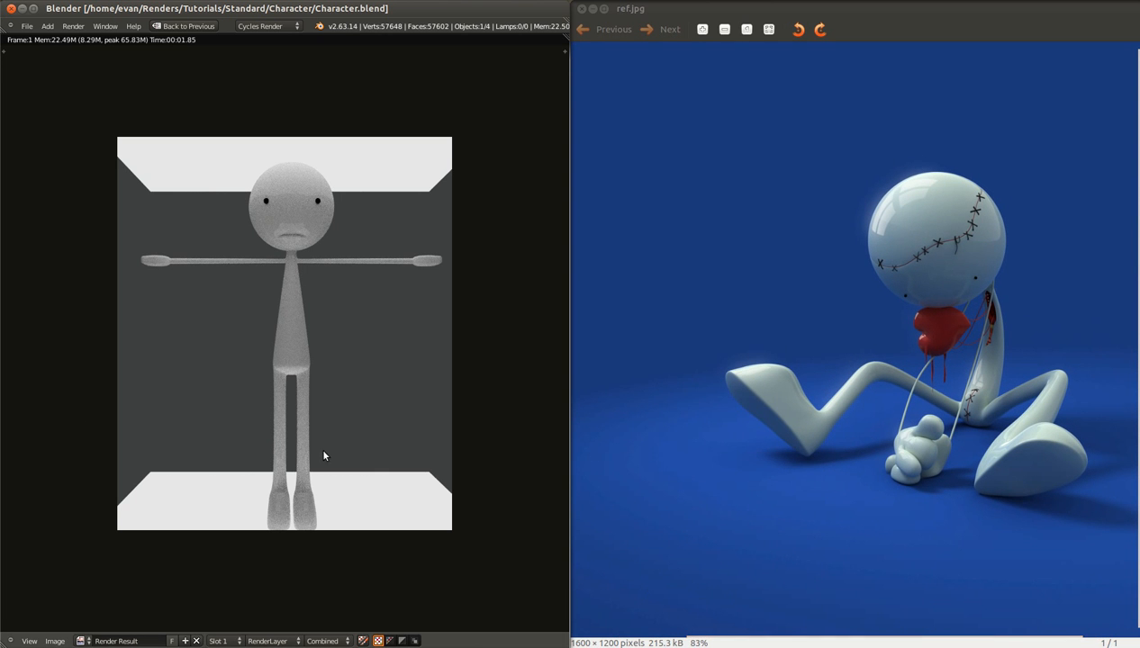
pyautogui.scroll(4, 348, 451)
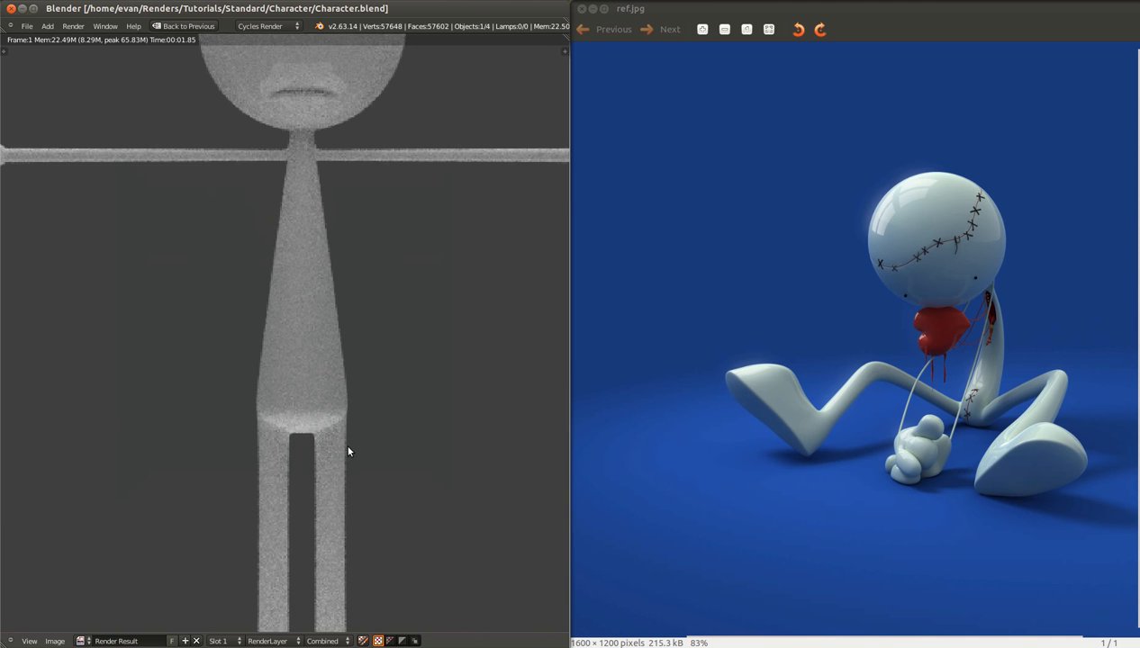
pyautogui.scroll(-4, 349, 451)
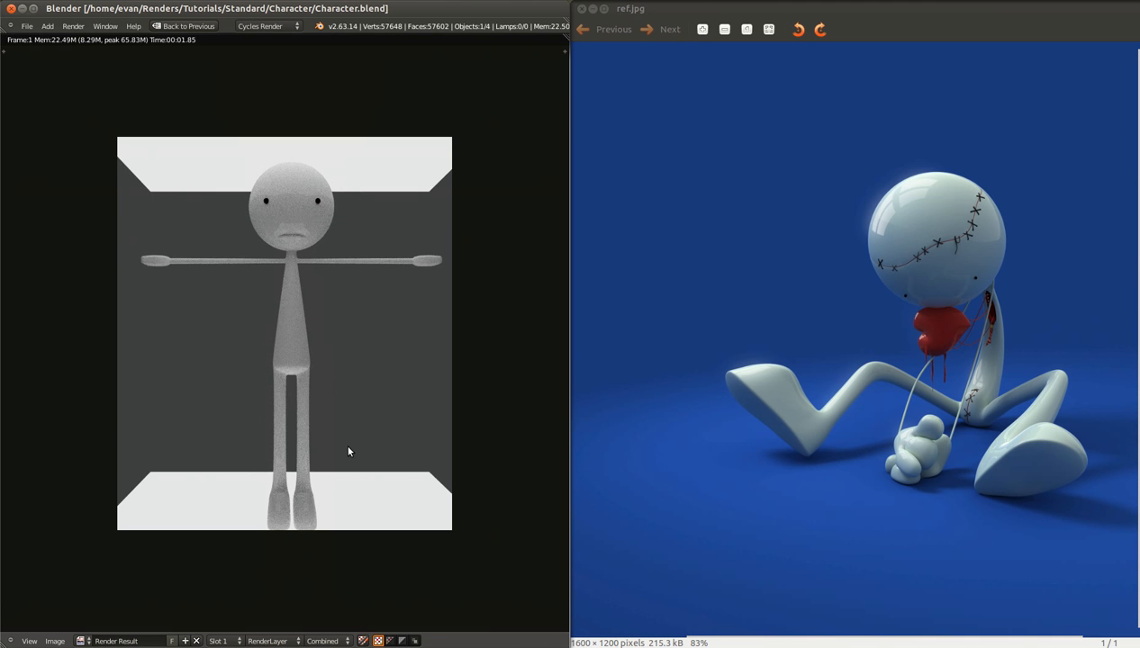